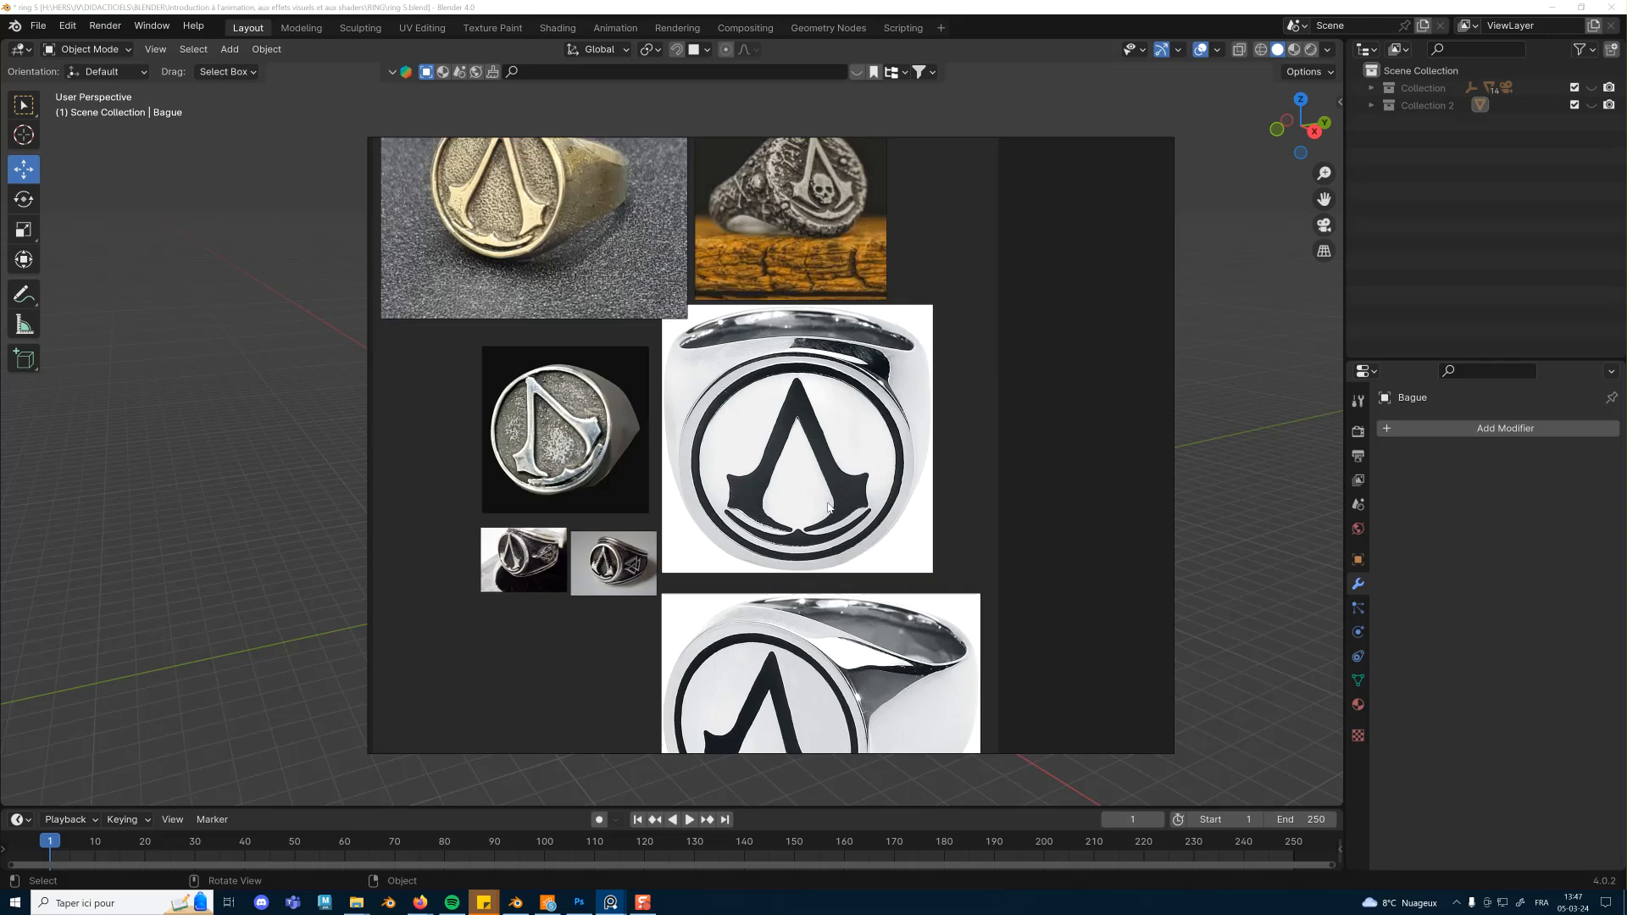
Examine the reference photos of the Assassin's Creed signet rings, including the emblem and the side views of the band.
scroll(817, 506, "up", 1)
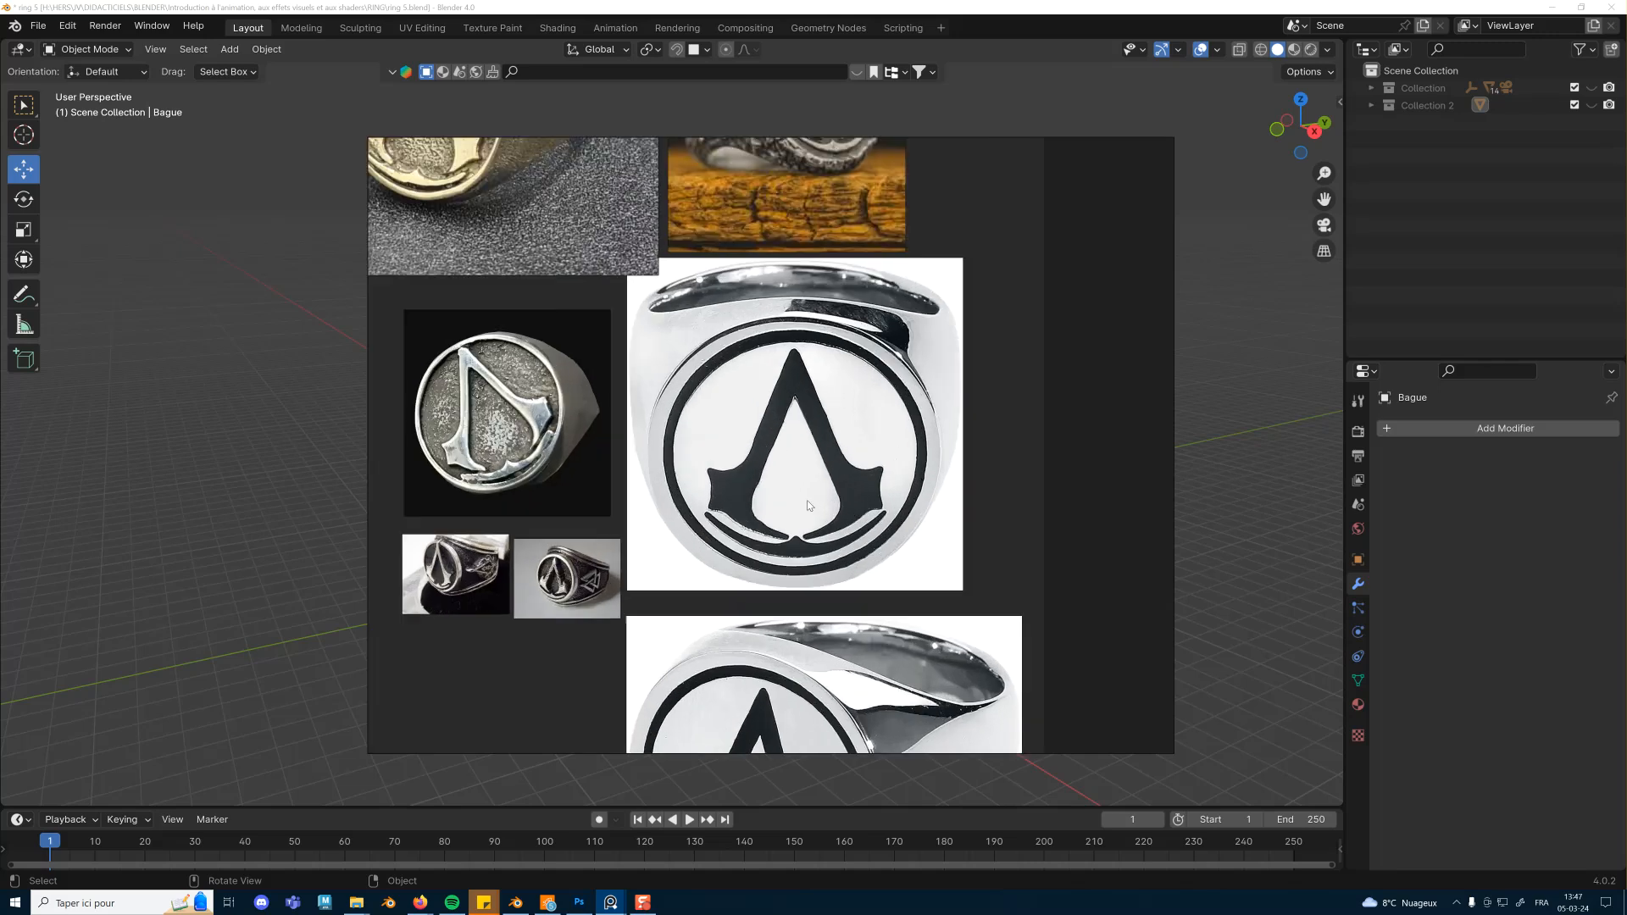
scroll(841, 484, "down", 2)
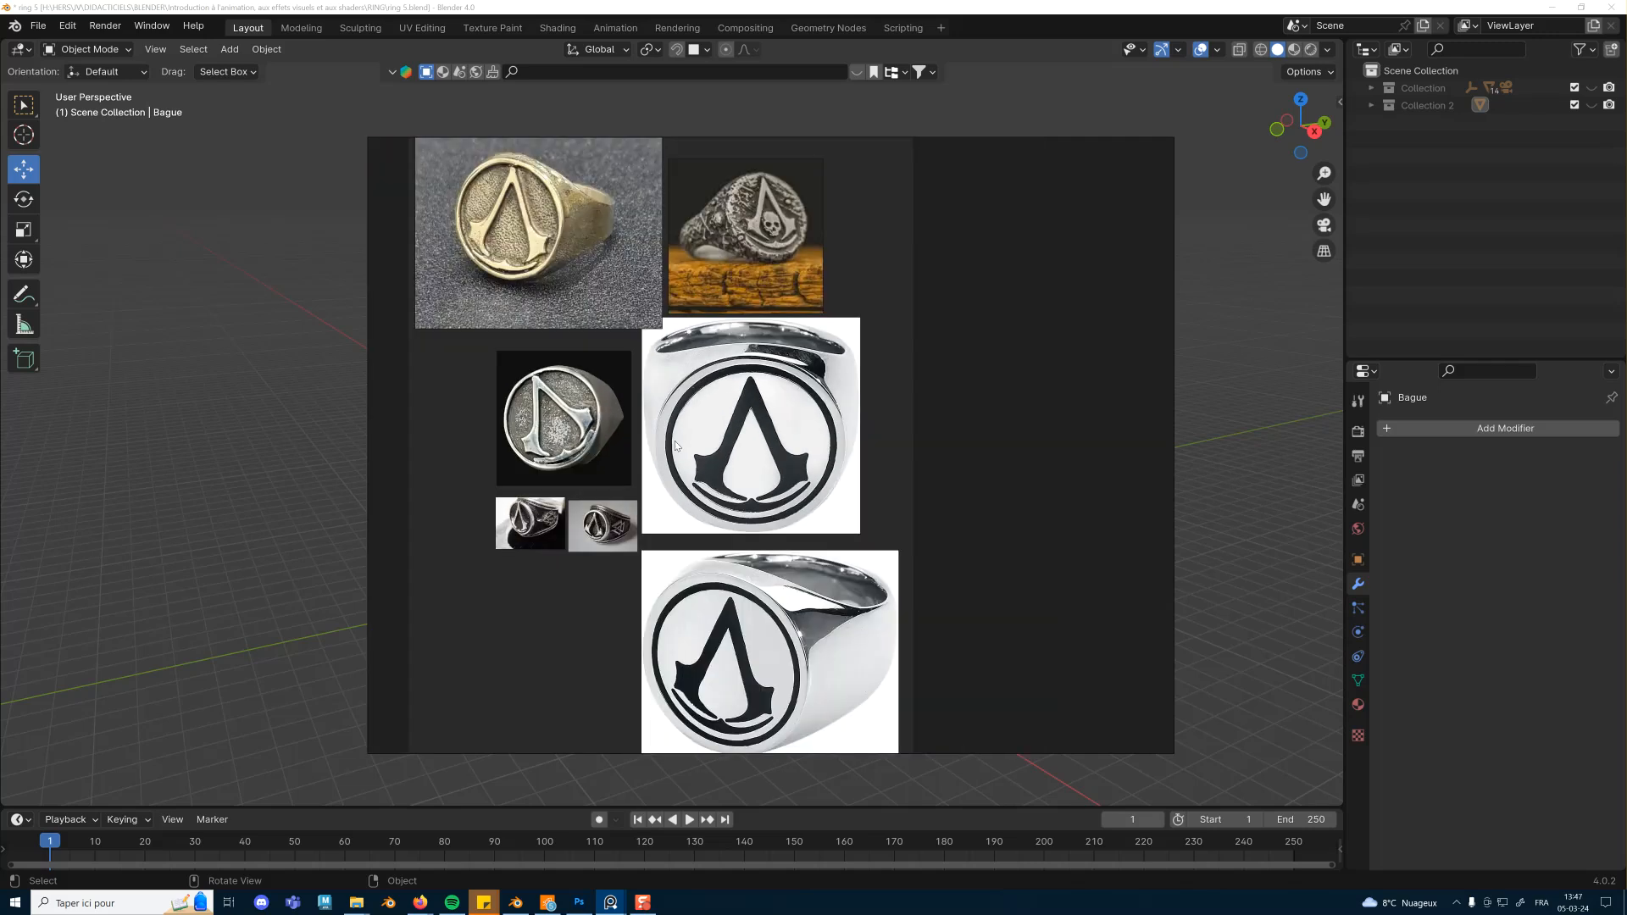
middle_click_drag(730, 503, 744, 510)
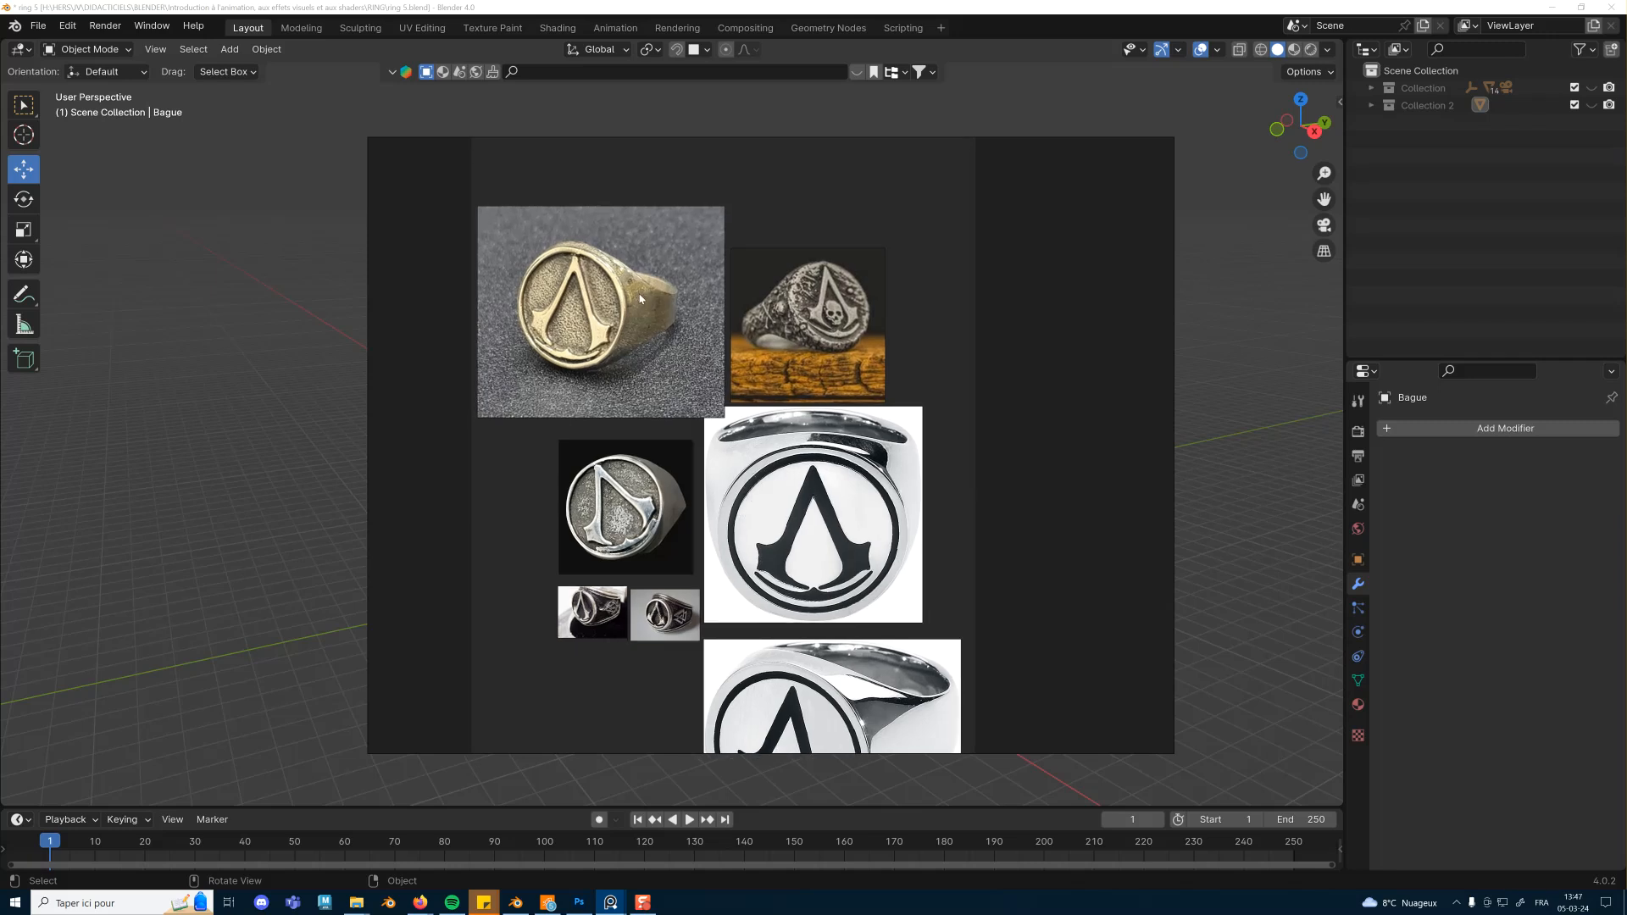
scroll(859, 509, "up", 1)
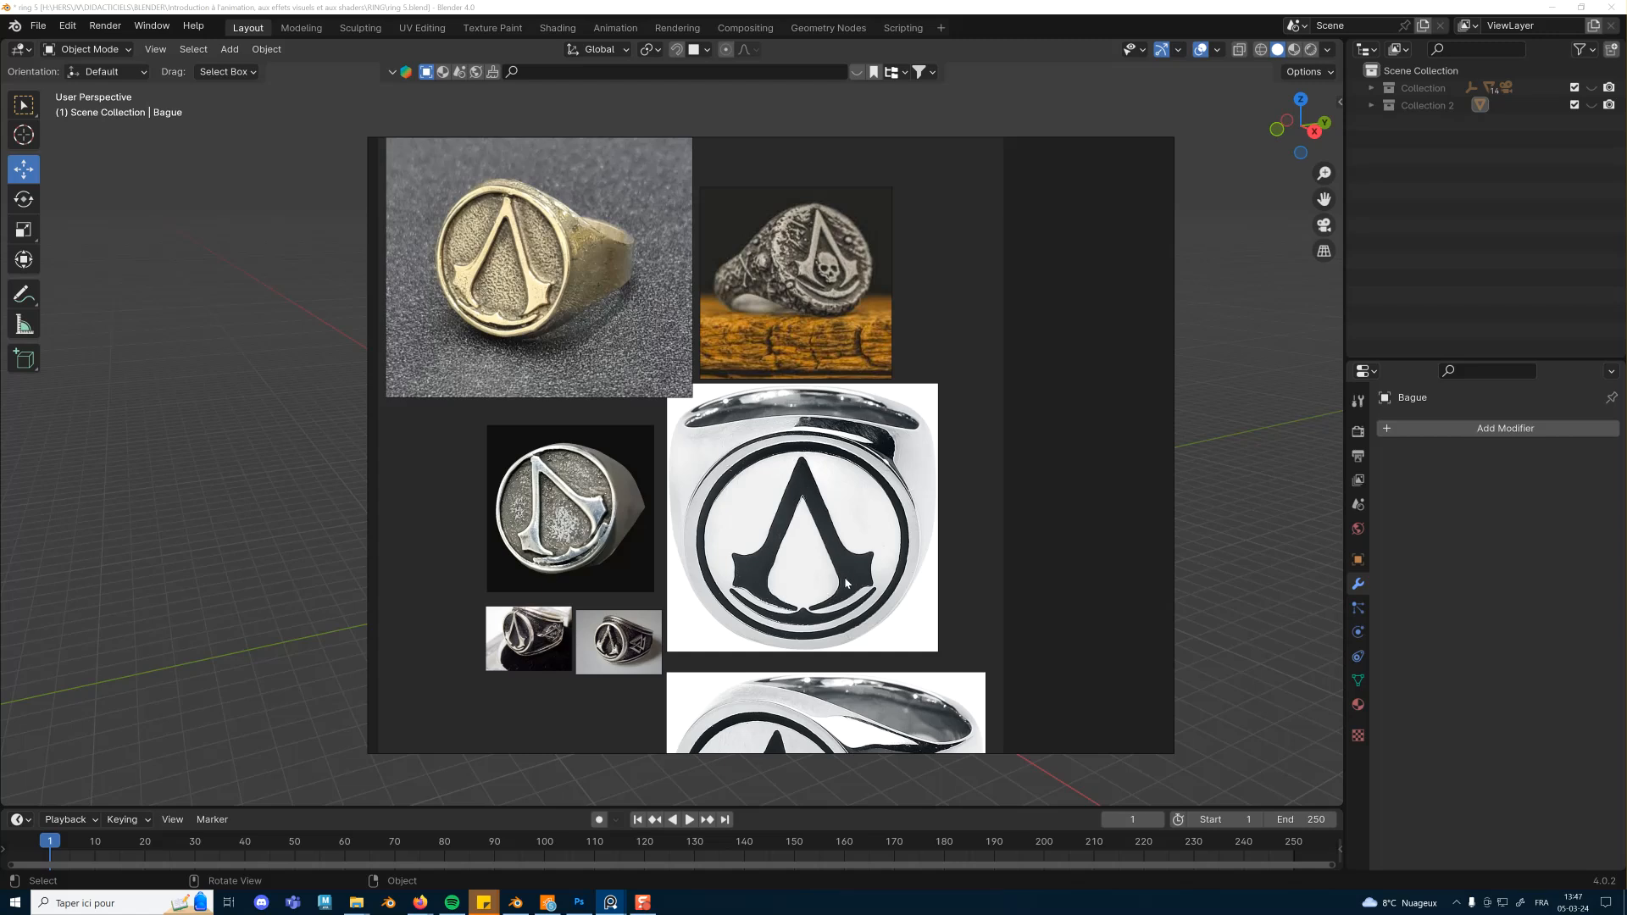
scroll(720, 414, "up", 6)
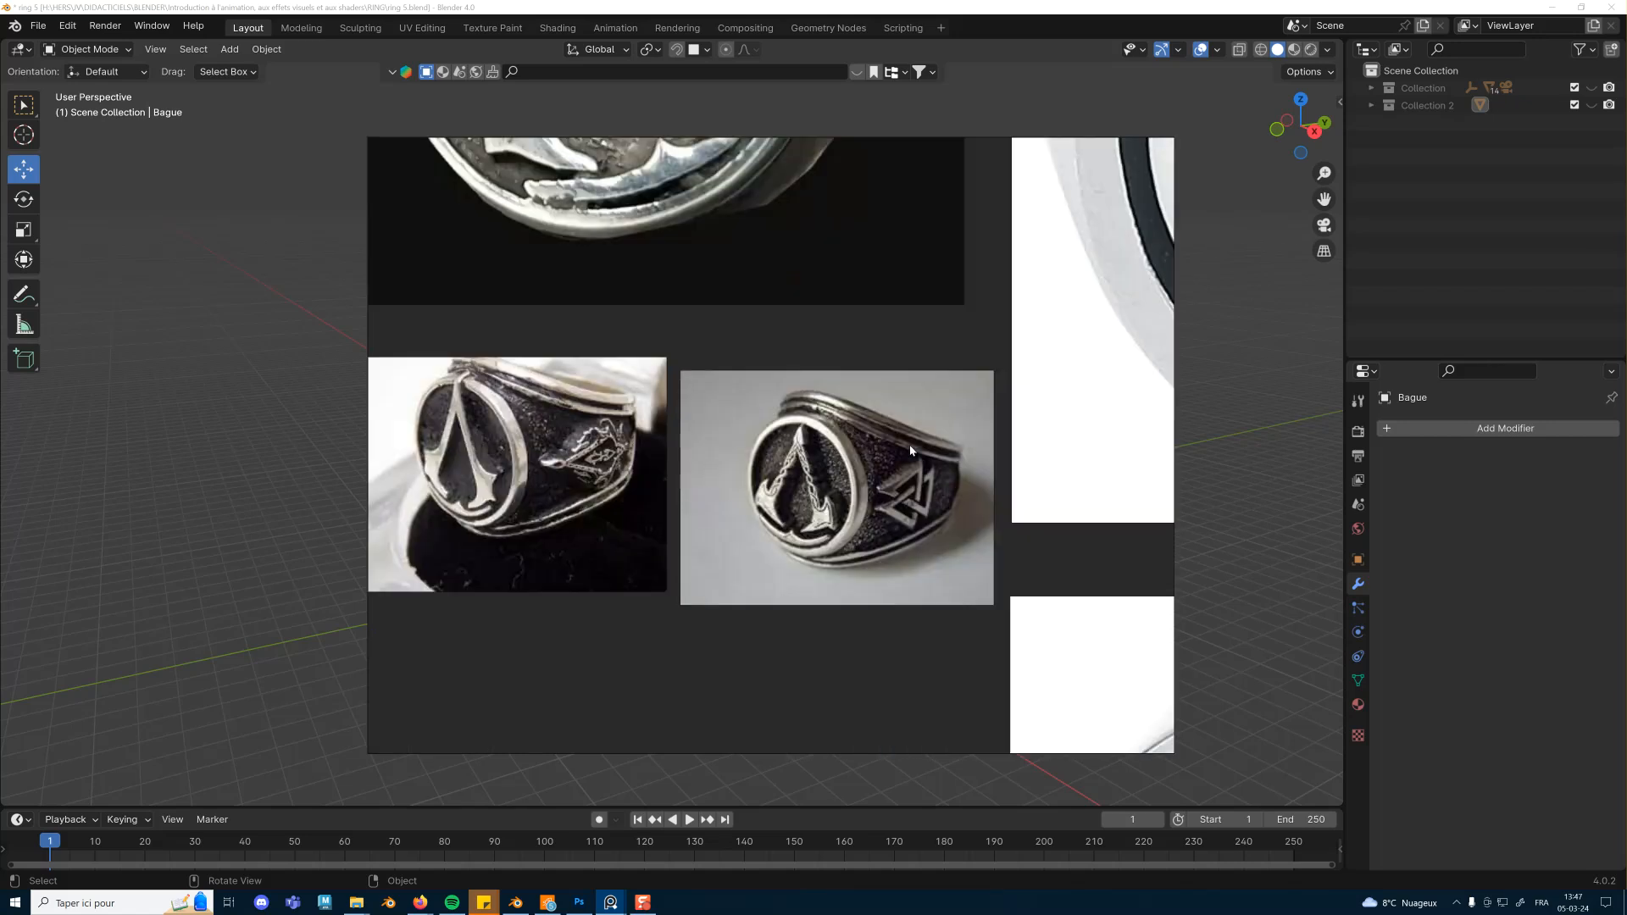
scroll(910, 450, "down", 7)
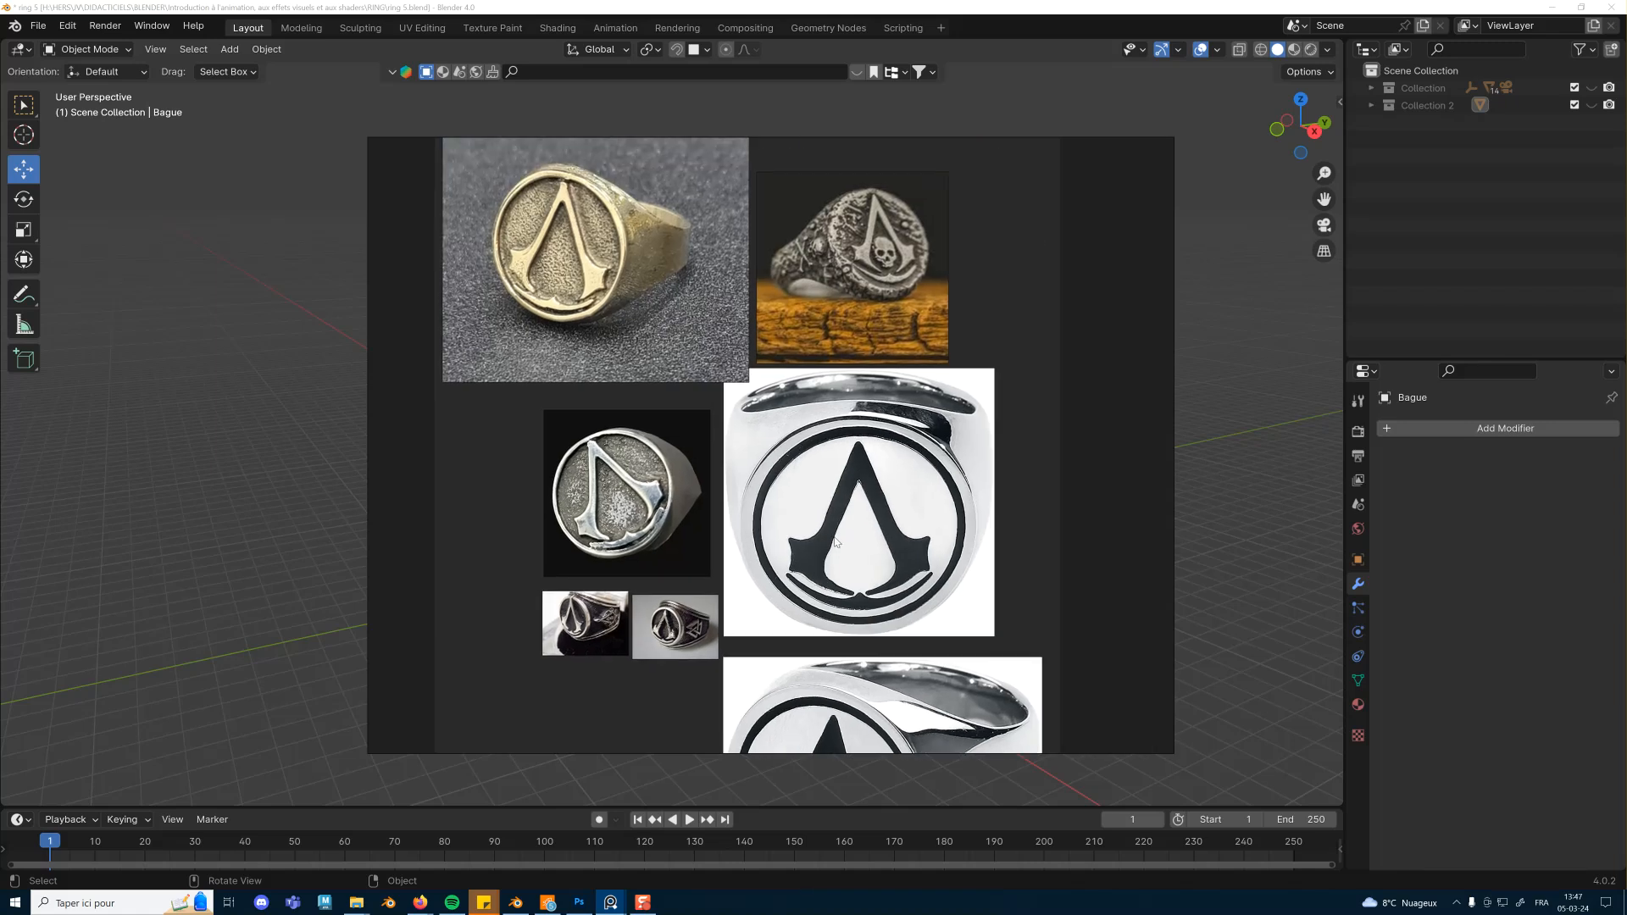
scroll(835, 542, "down", 2)
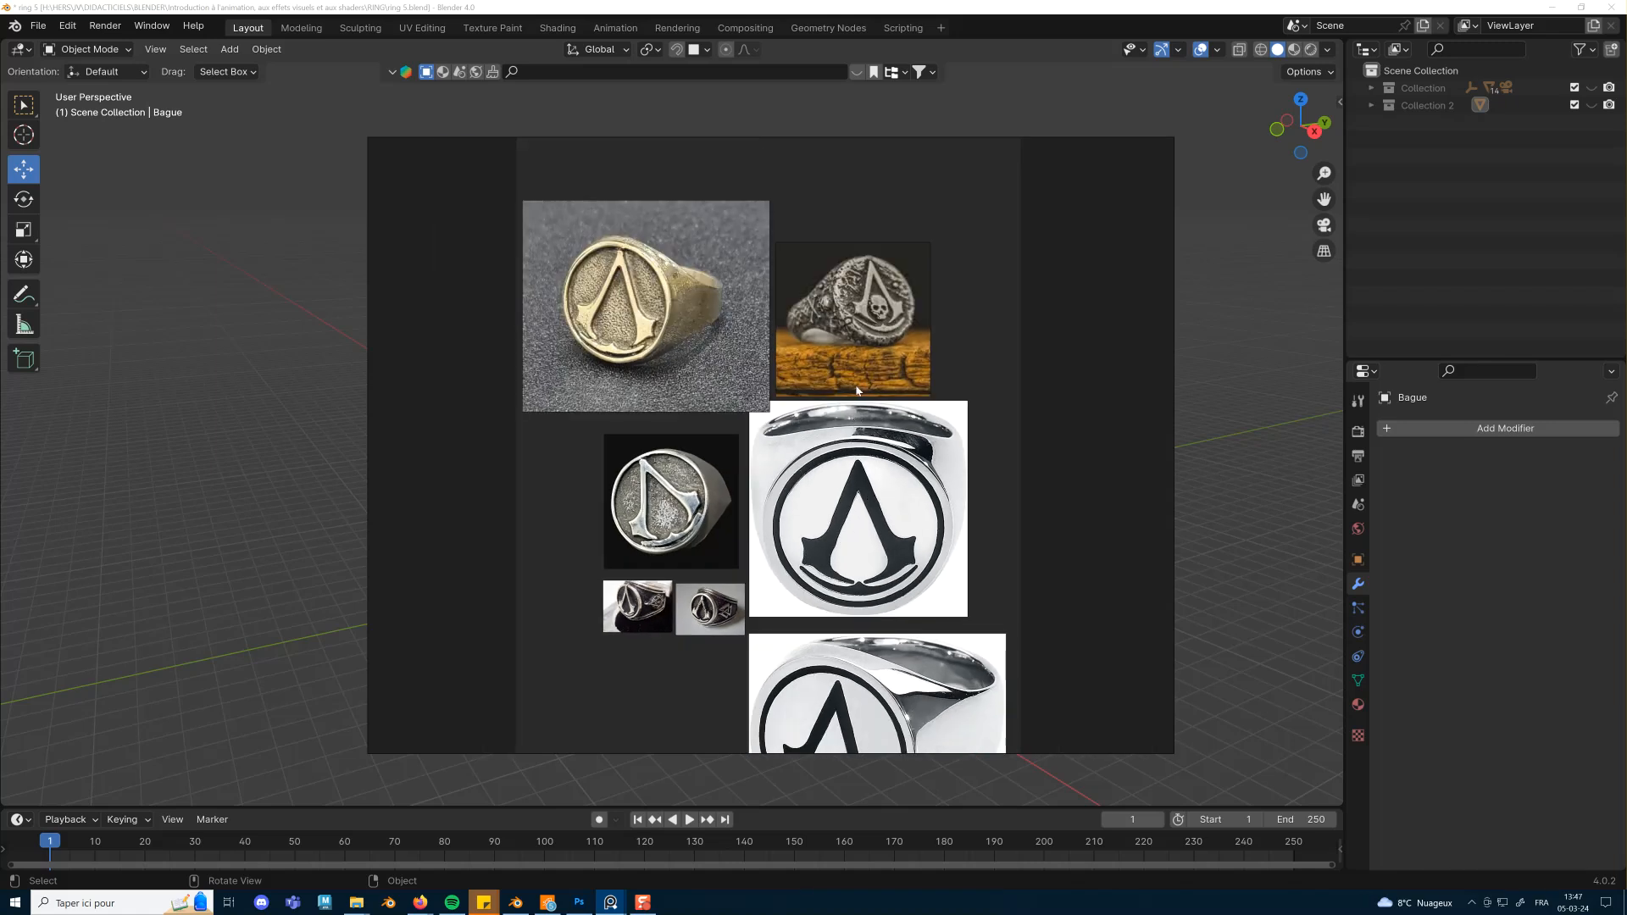
right_click_drag(986, 350, 0, 322)
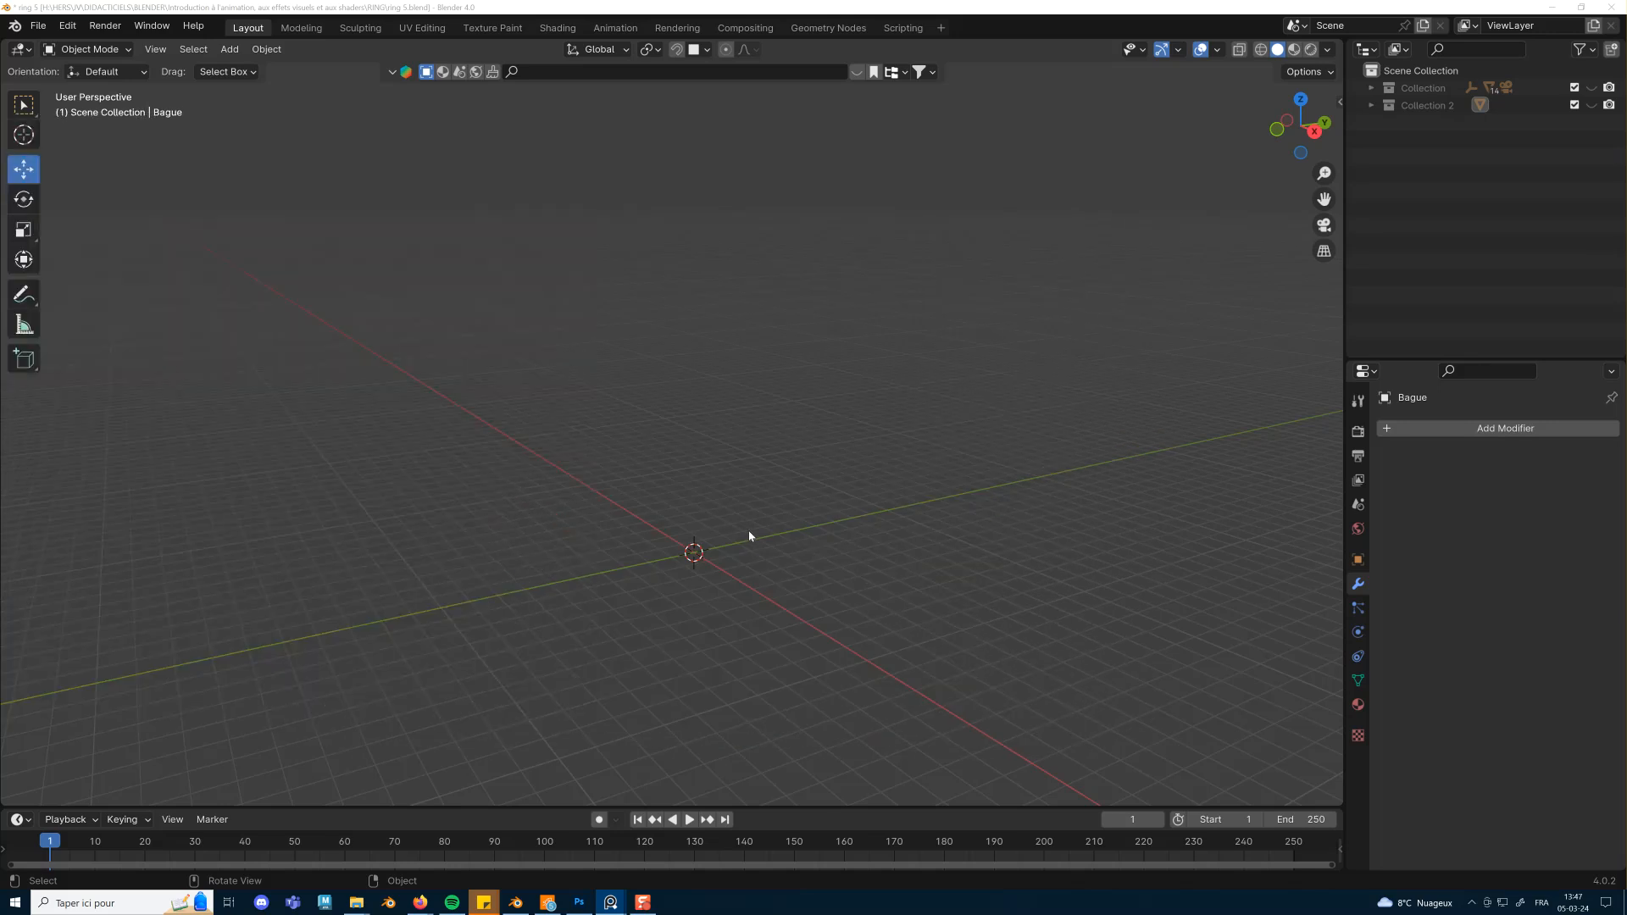
Add a cylinder mesh at the origin with 120 vertices, a radius of 8.65 m and a depth of 2 m.
key("shift+a")
mouse_move(750, 534)
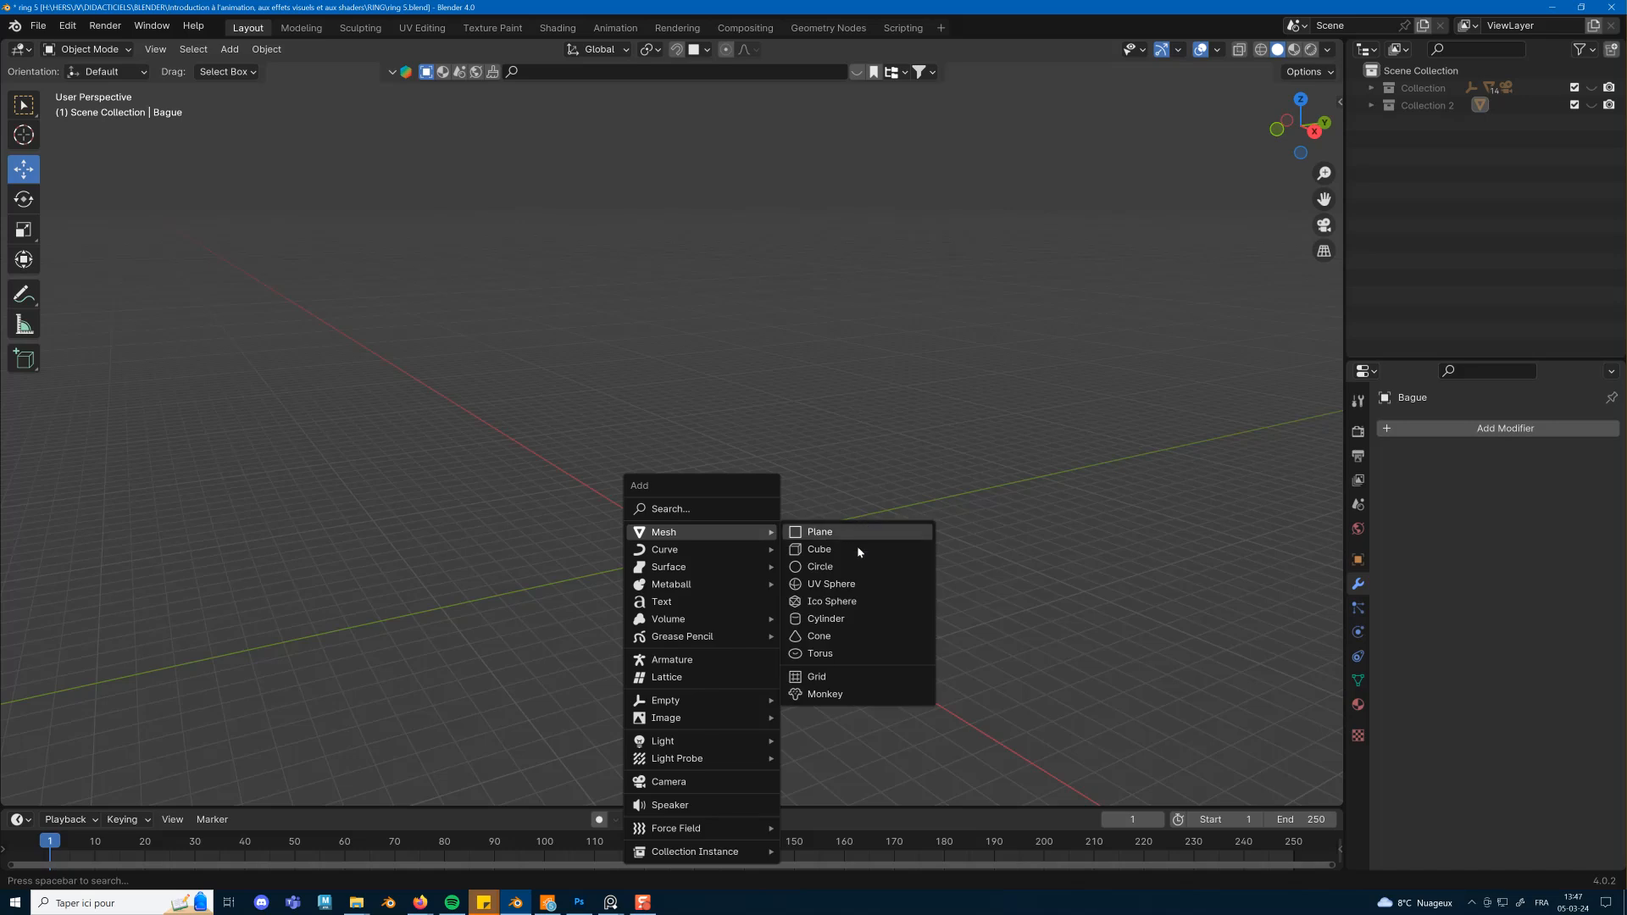
left_click(843, 618)
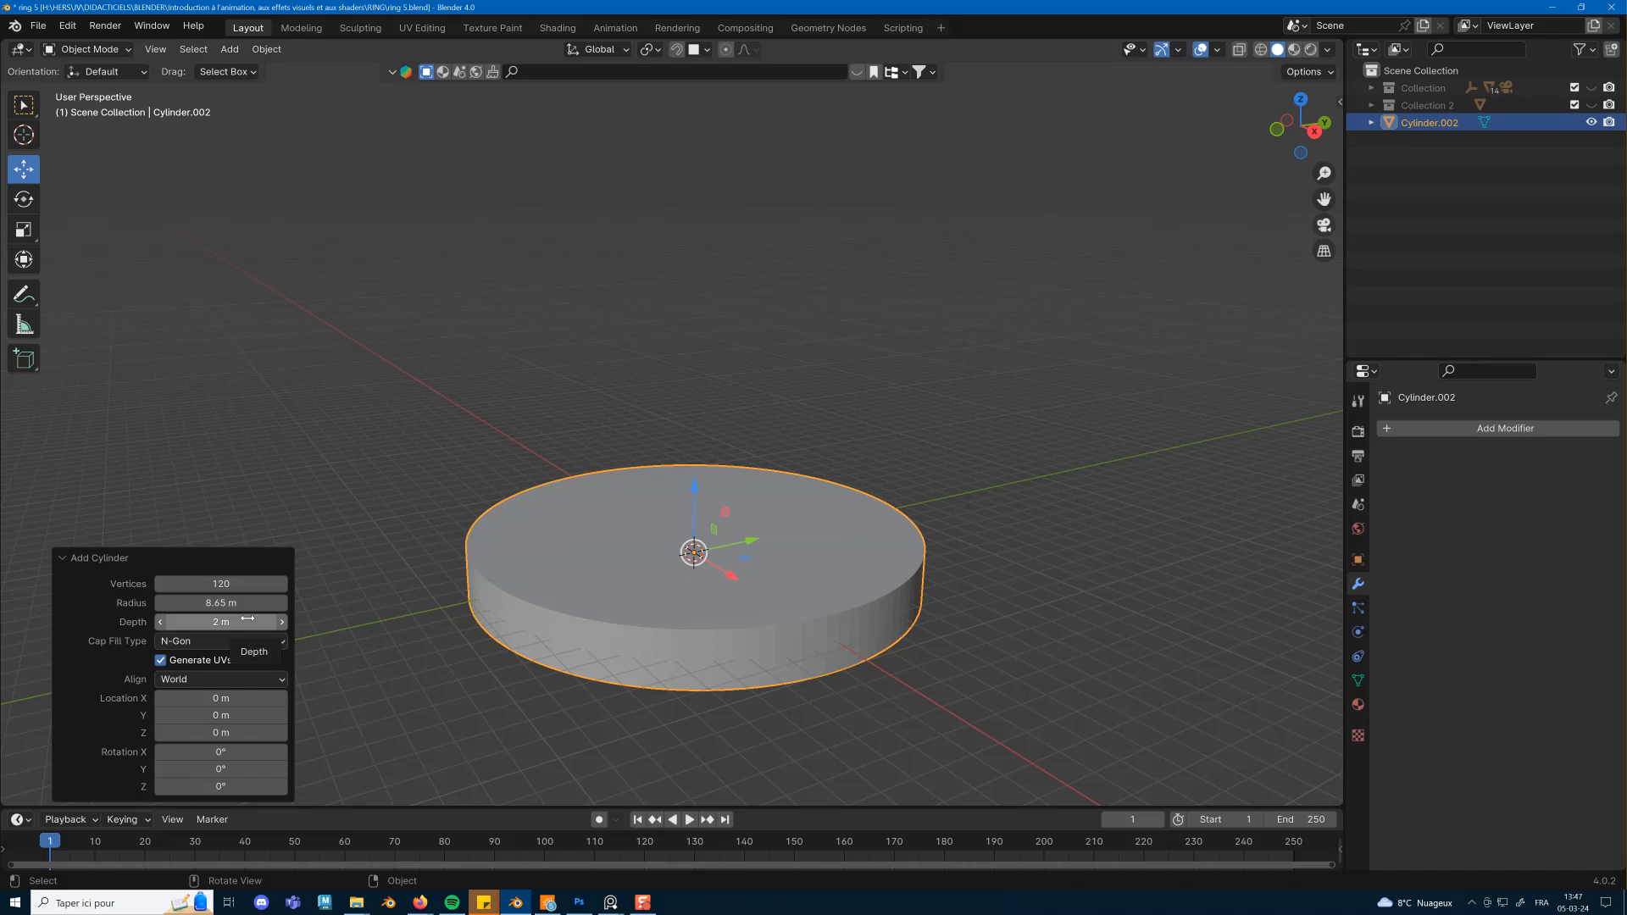
left_click(649, 537)
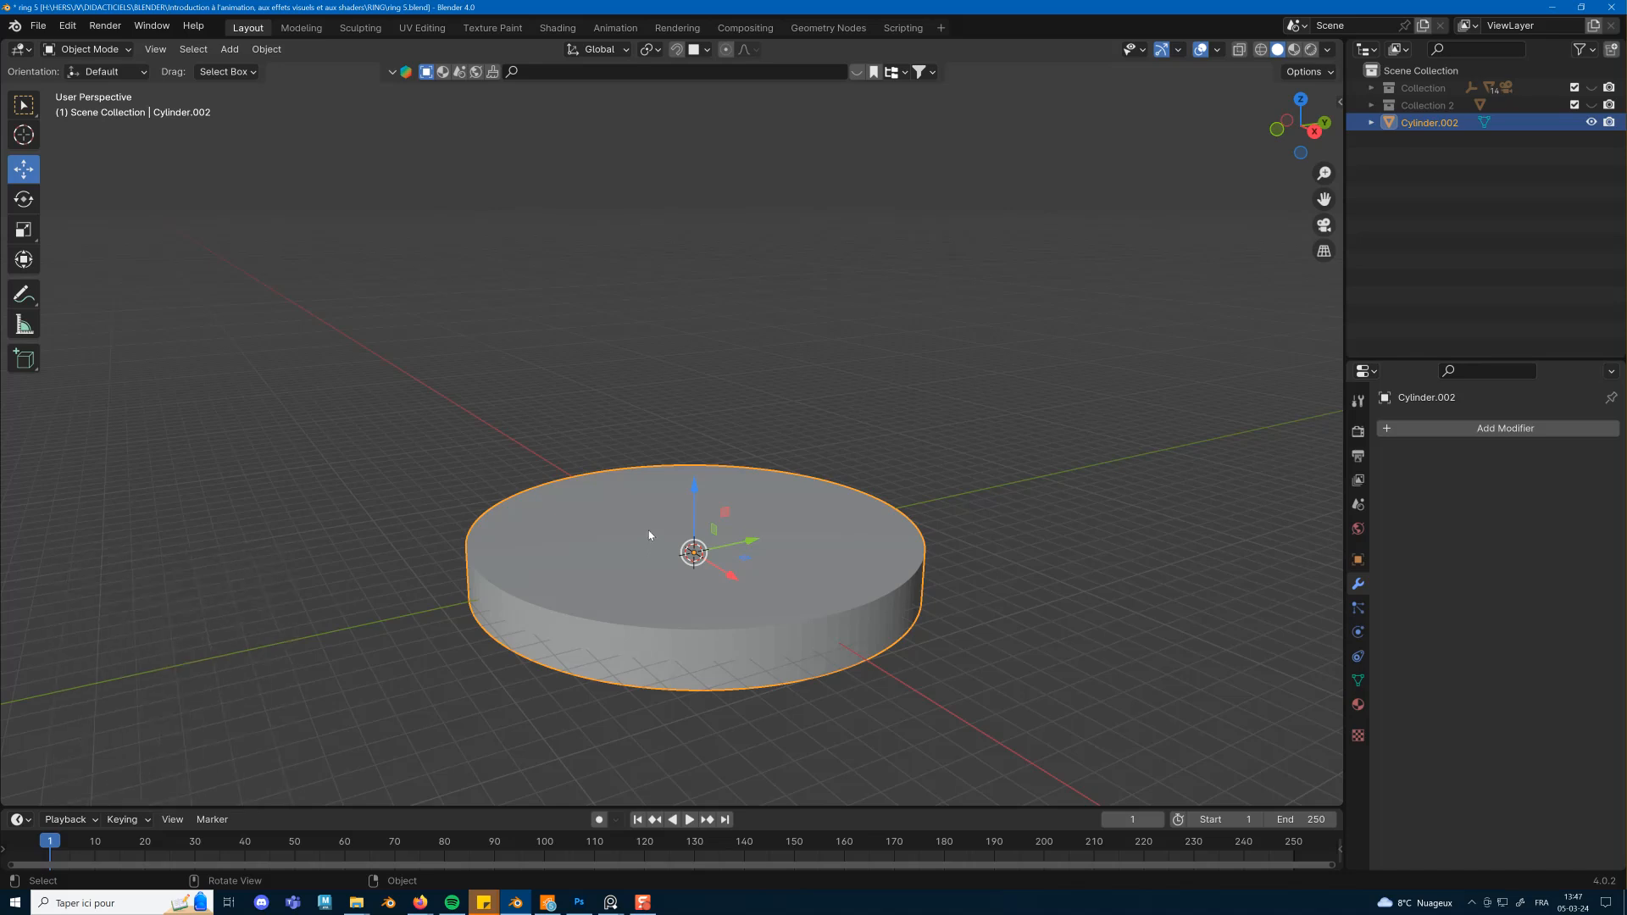
Rotate the cylinder upright about the X axis, setting its X rotation to exactly 90°.
key("shift+space")
left_click(601, 547)
left_click_drag(657, 508, 603, 614)
middle_click_drag(746, 588, 684, 686)
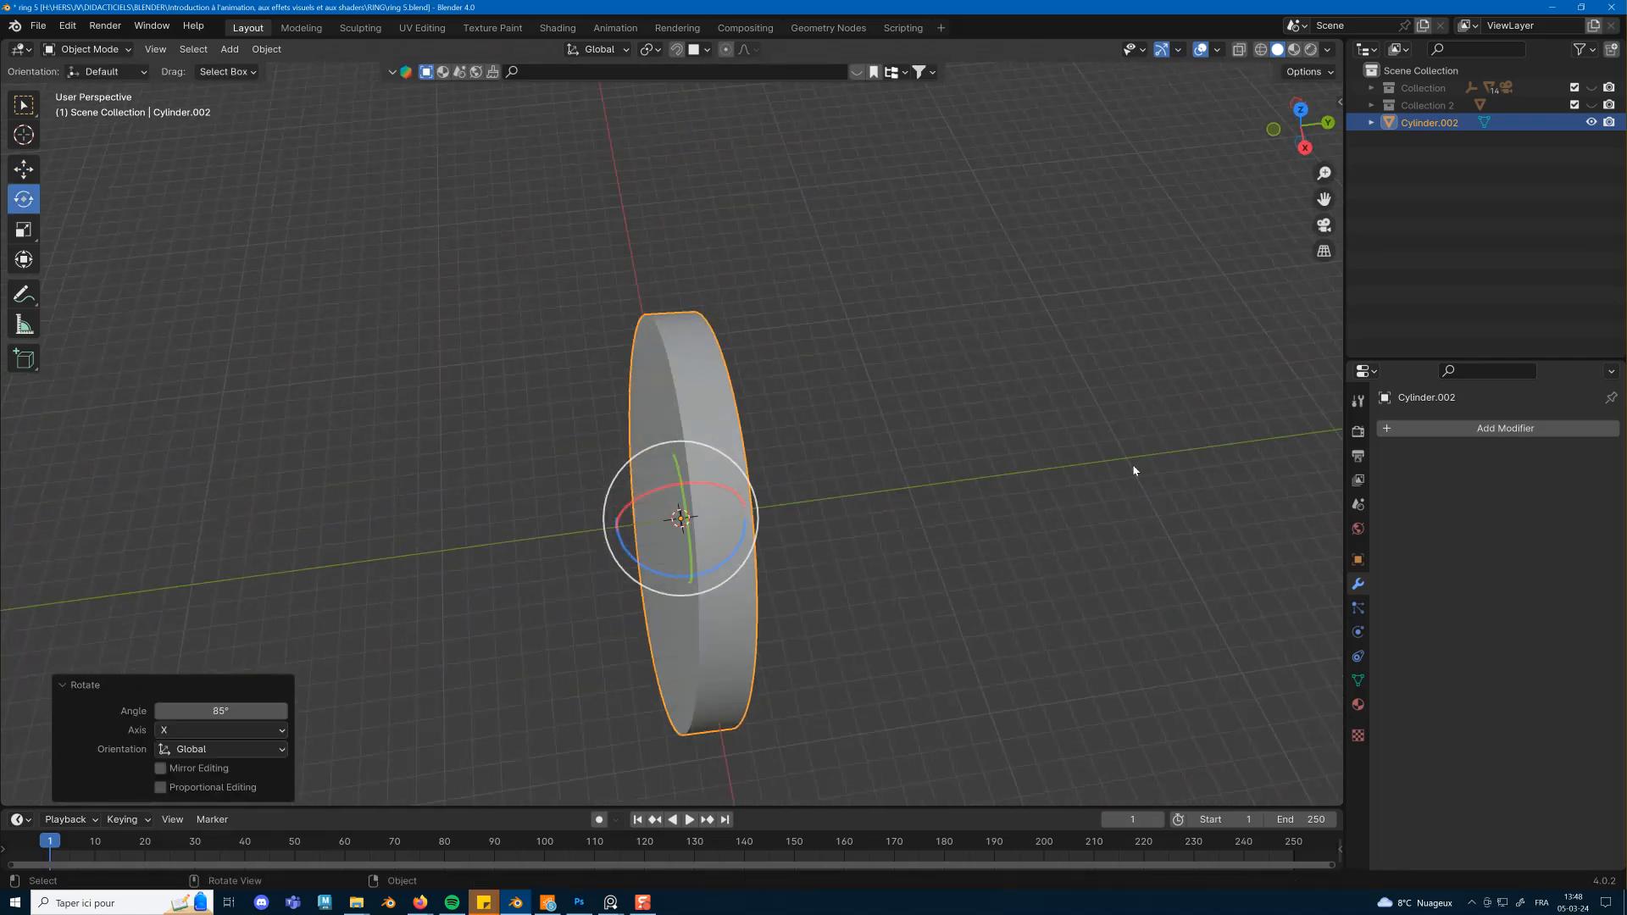
key("n")
left_click(1247, 212)
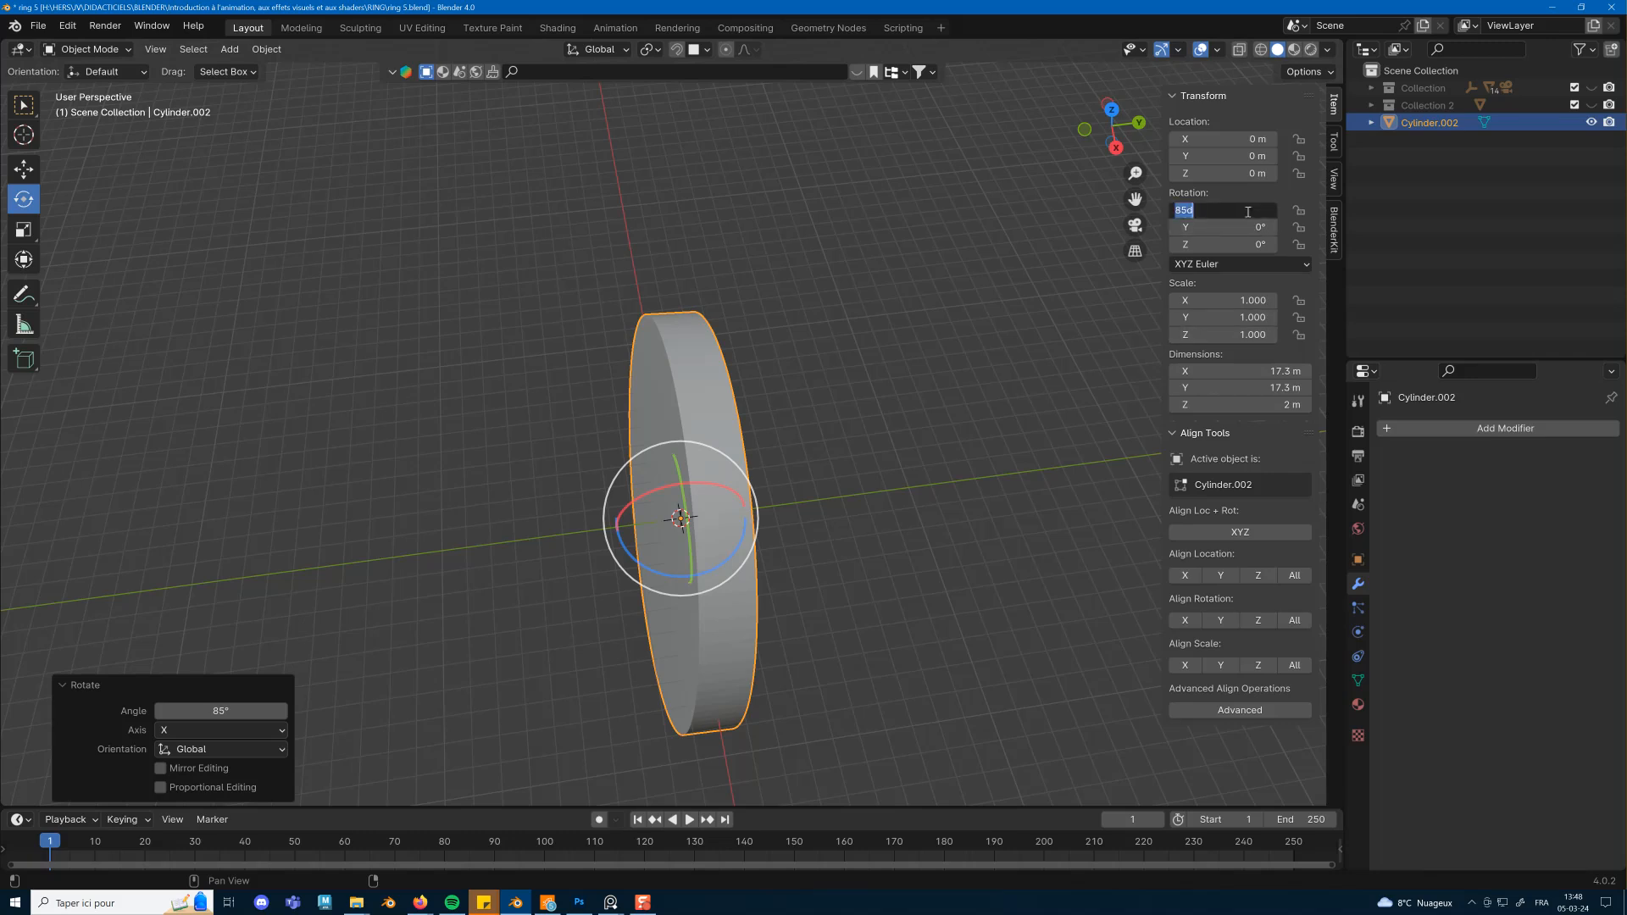
type("90")
key("Return")
Stretch the cylinder along the global Y axis to a length of about 22.9 m.
middle_click_drag(1042, 508, 1004, 545)
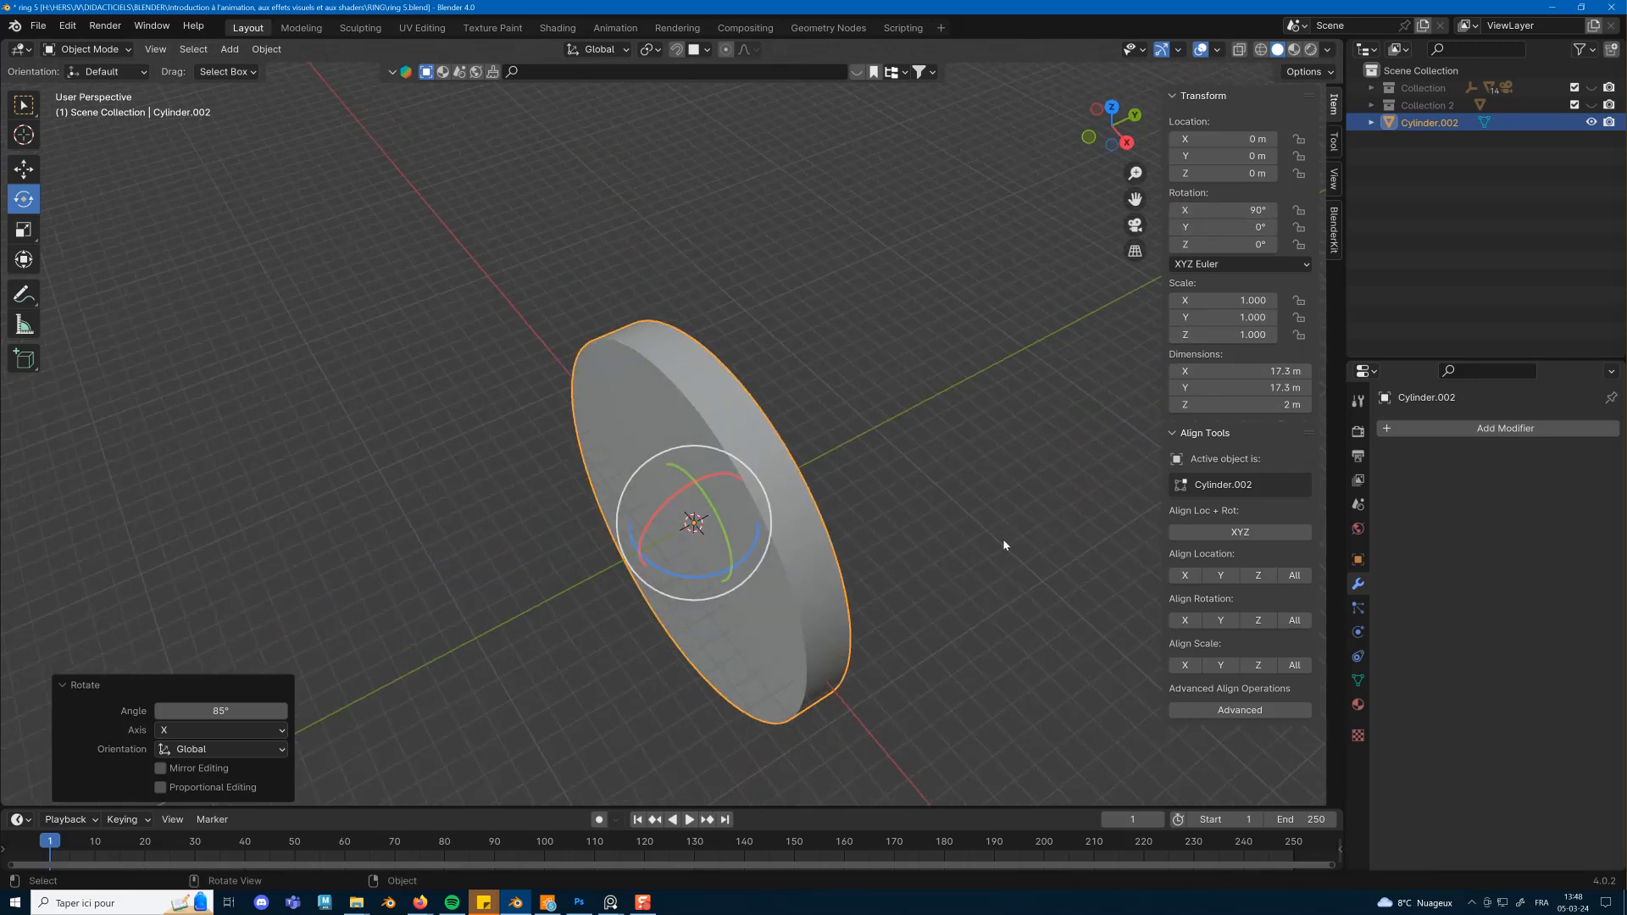
key("s")
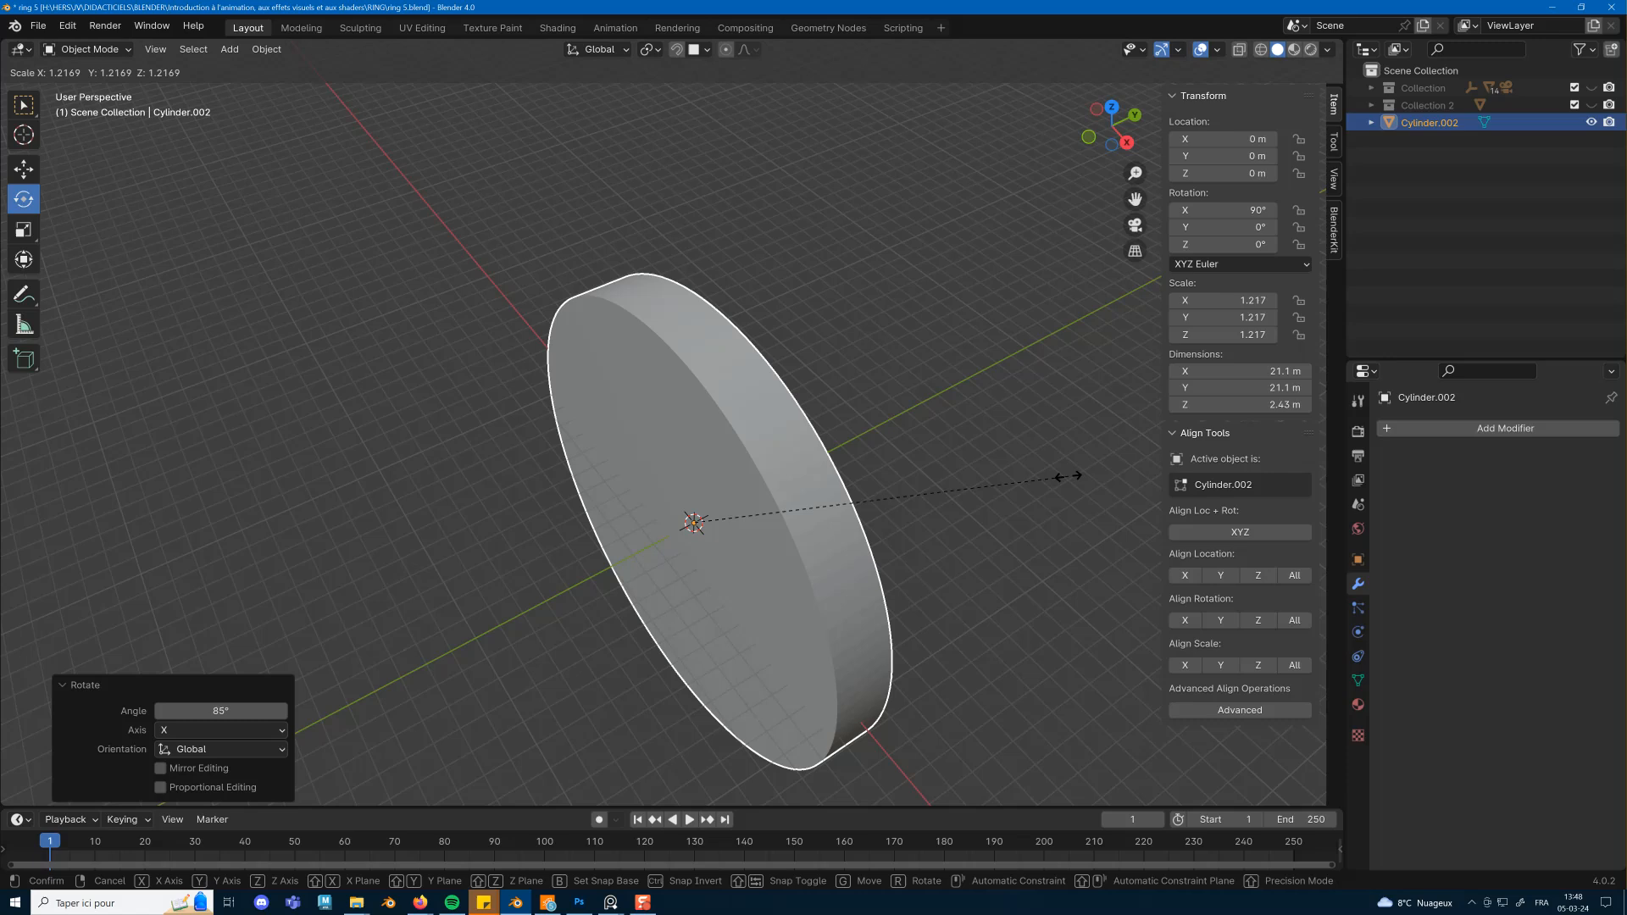
key("y")
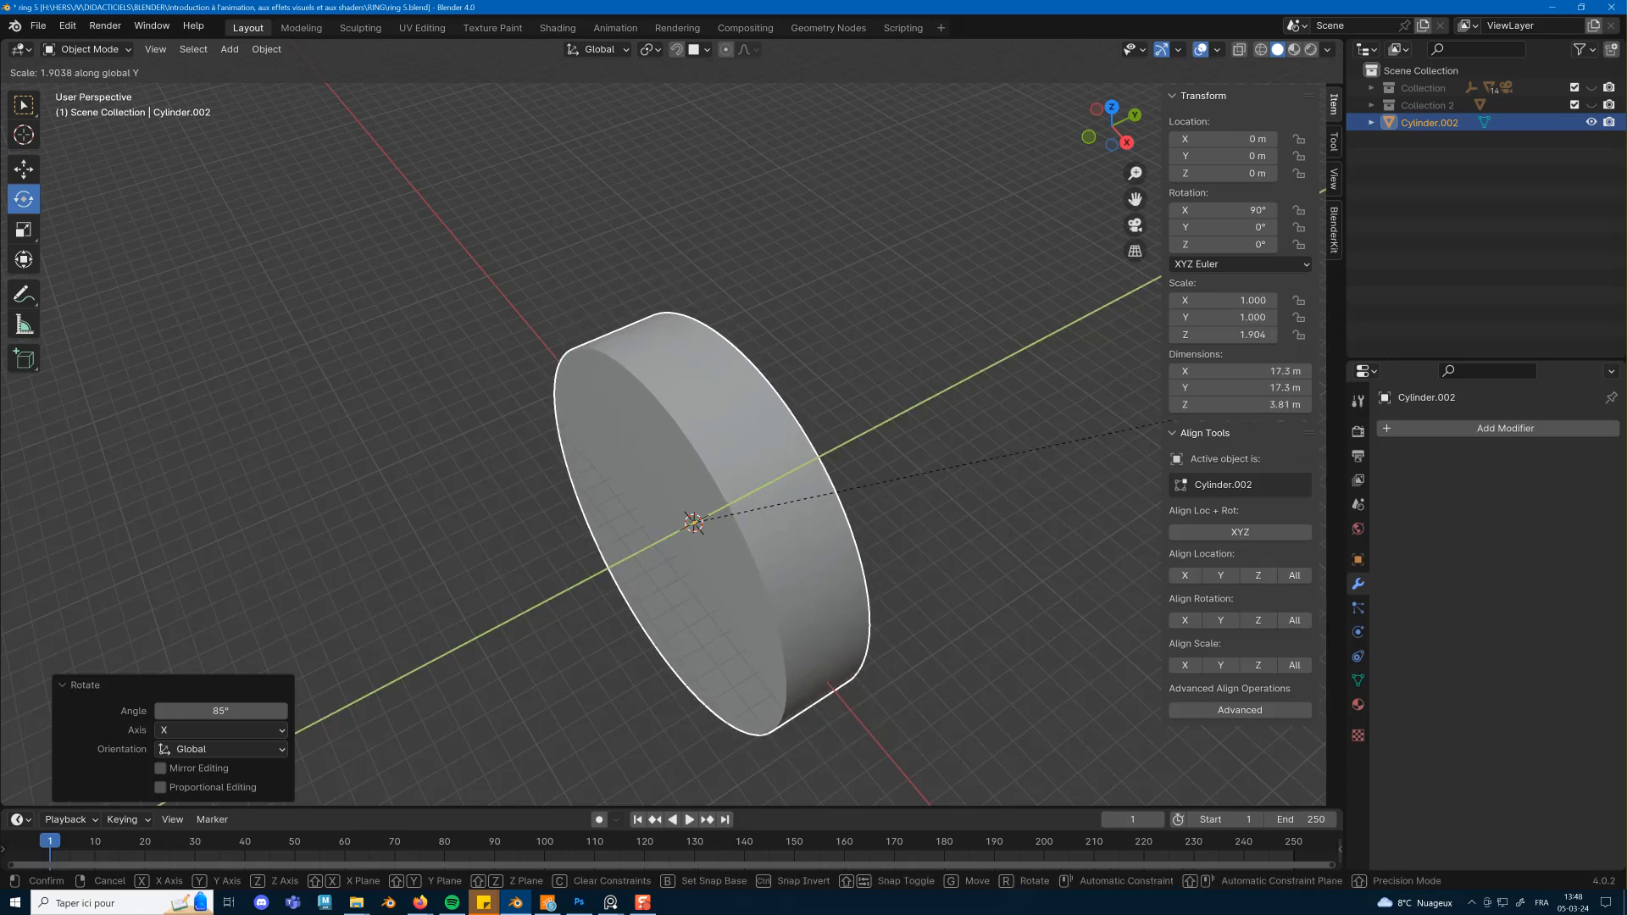
left_click(1137, 377)
scroll(871, 511, "down", 4)
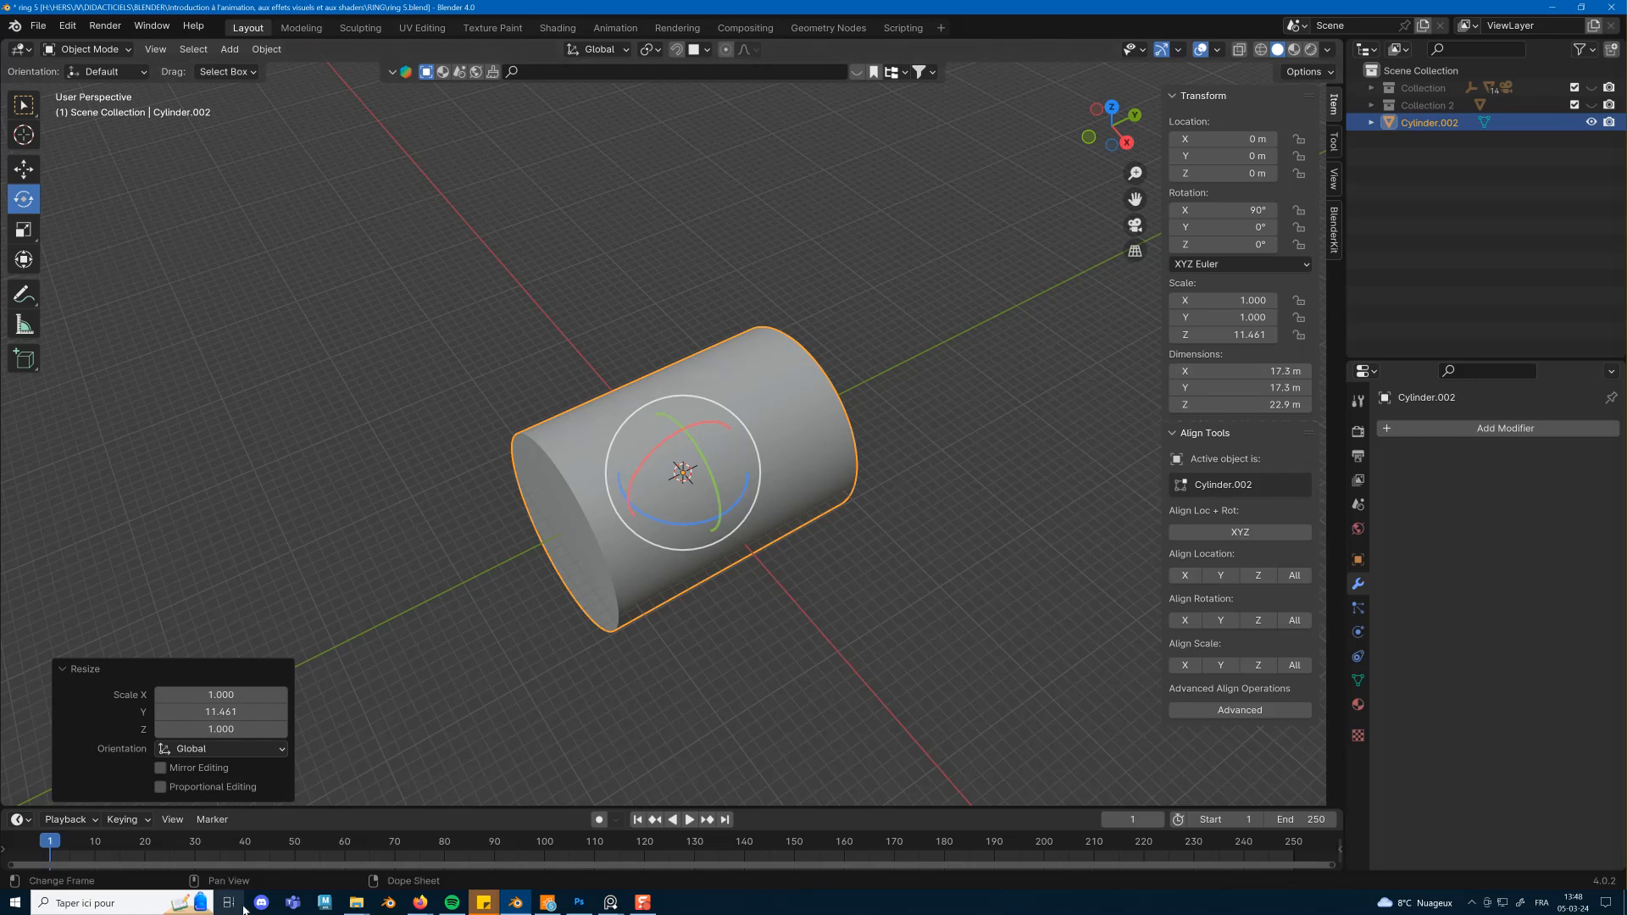
Add a UV sphere at the origin with 80 segments and a diameter of 21 m.
left_click(517, 393)
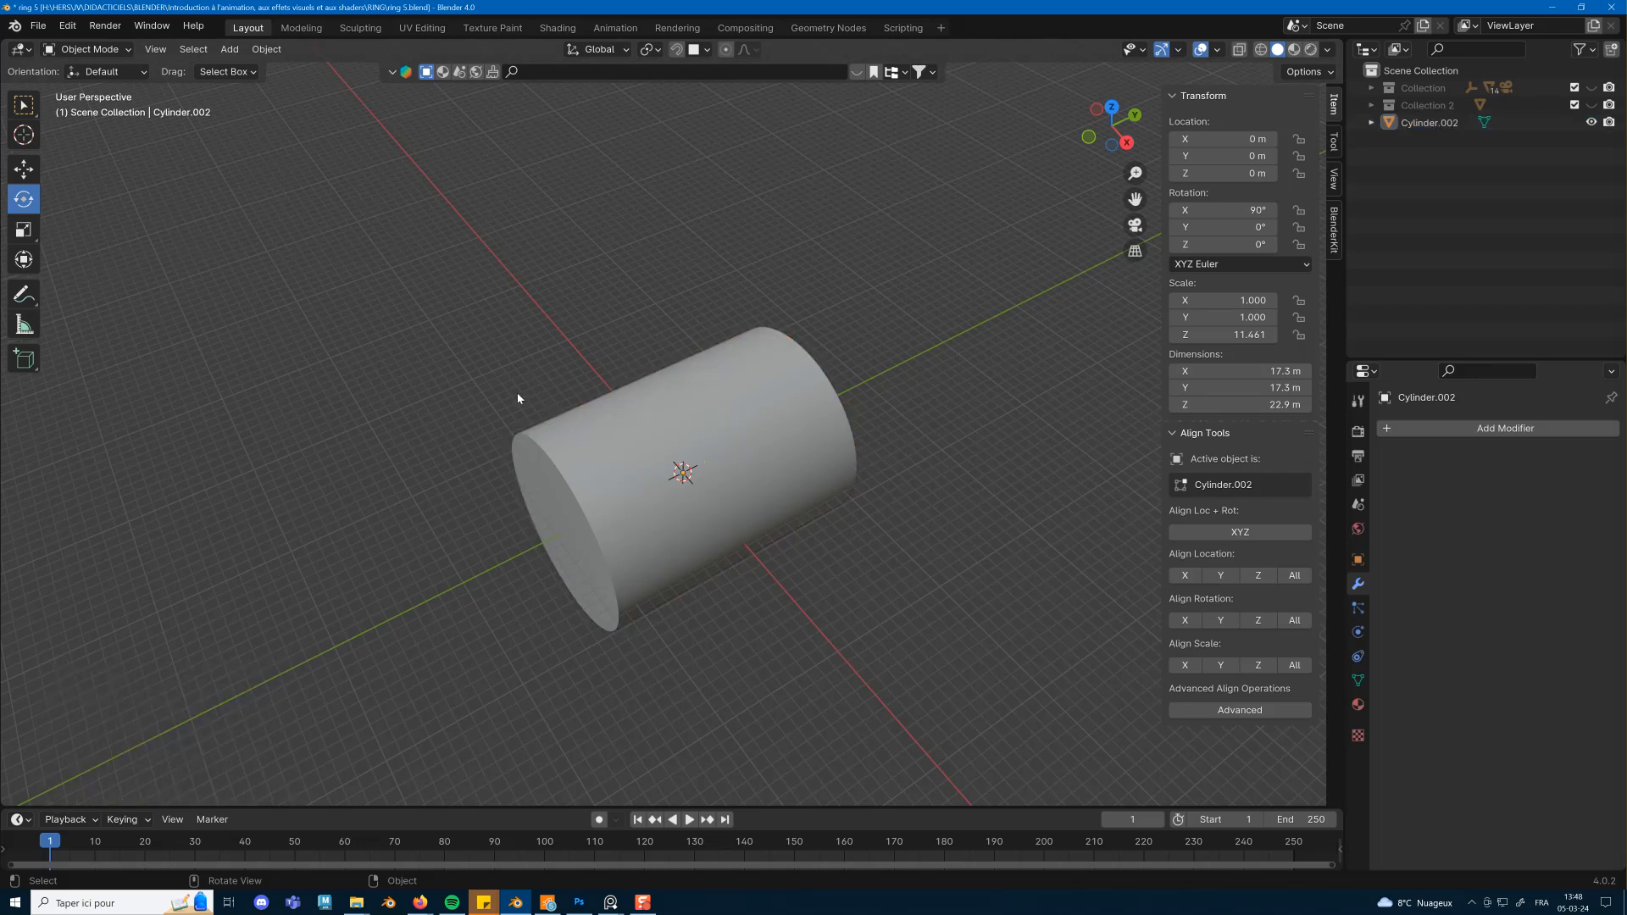
key("shift+a")
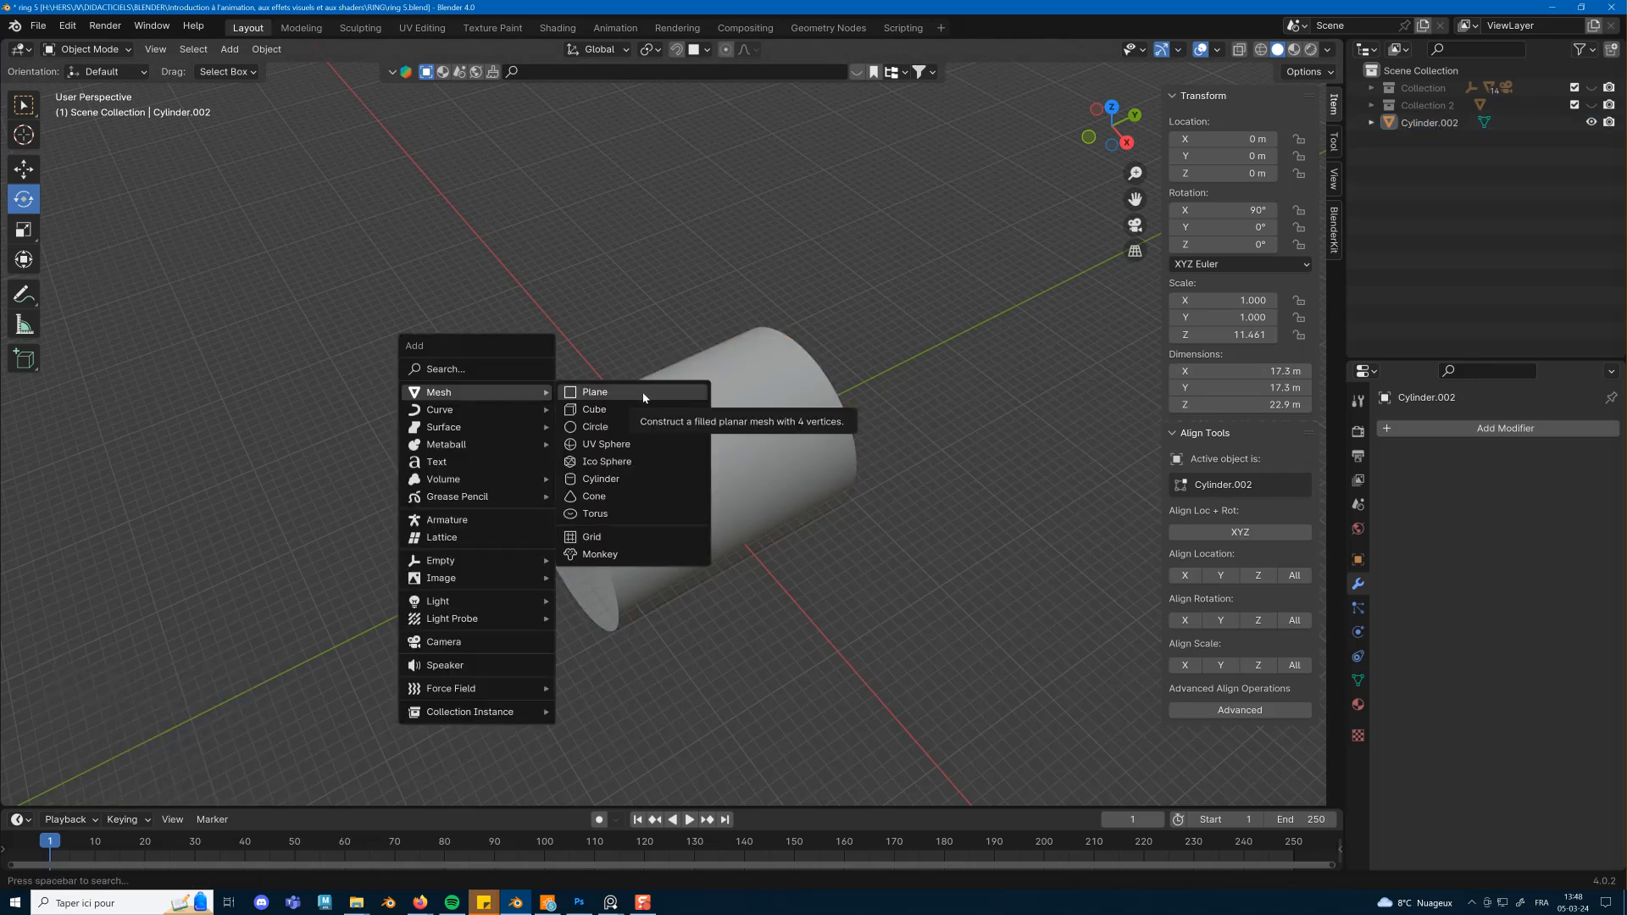
left_click(622, 443)
middle_click_drag(622, 442, 880, 465)
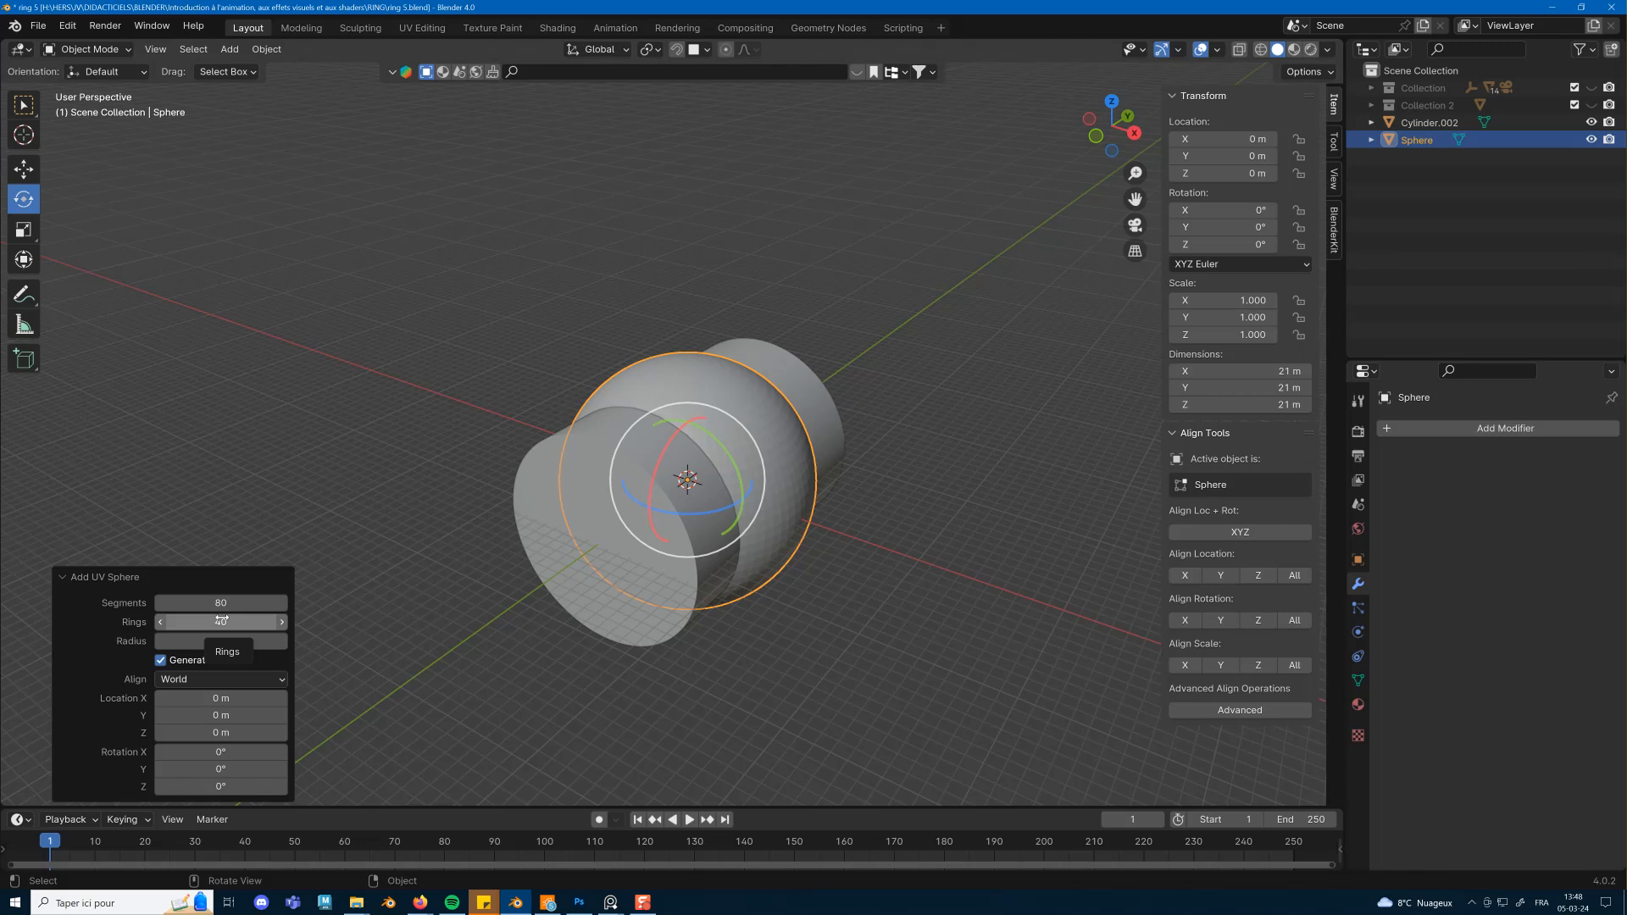
From the front orthographic view, scale the sphere along Z by about 1.288 into an upright egg shape.
middle_click_drag(711, 374, 881, 473)
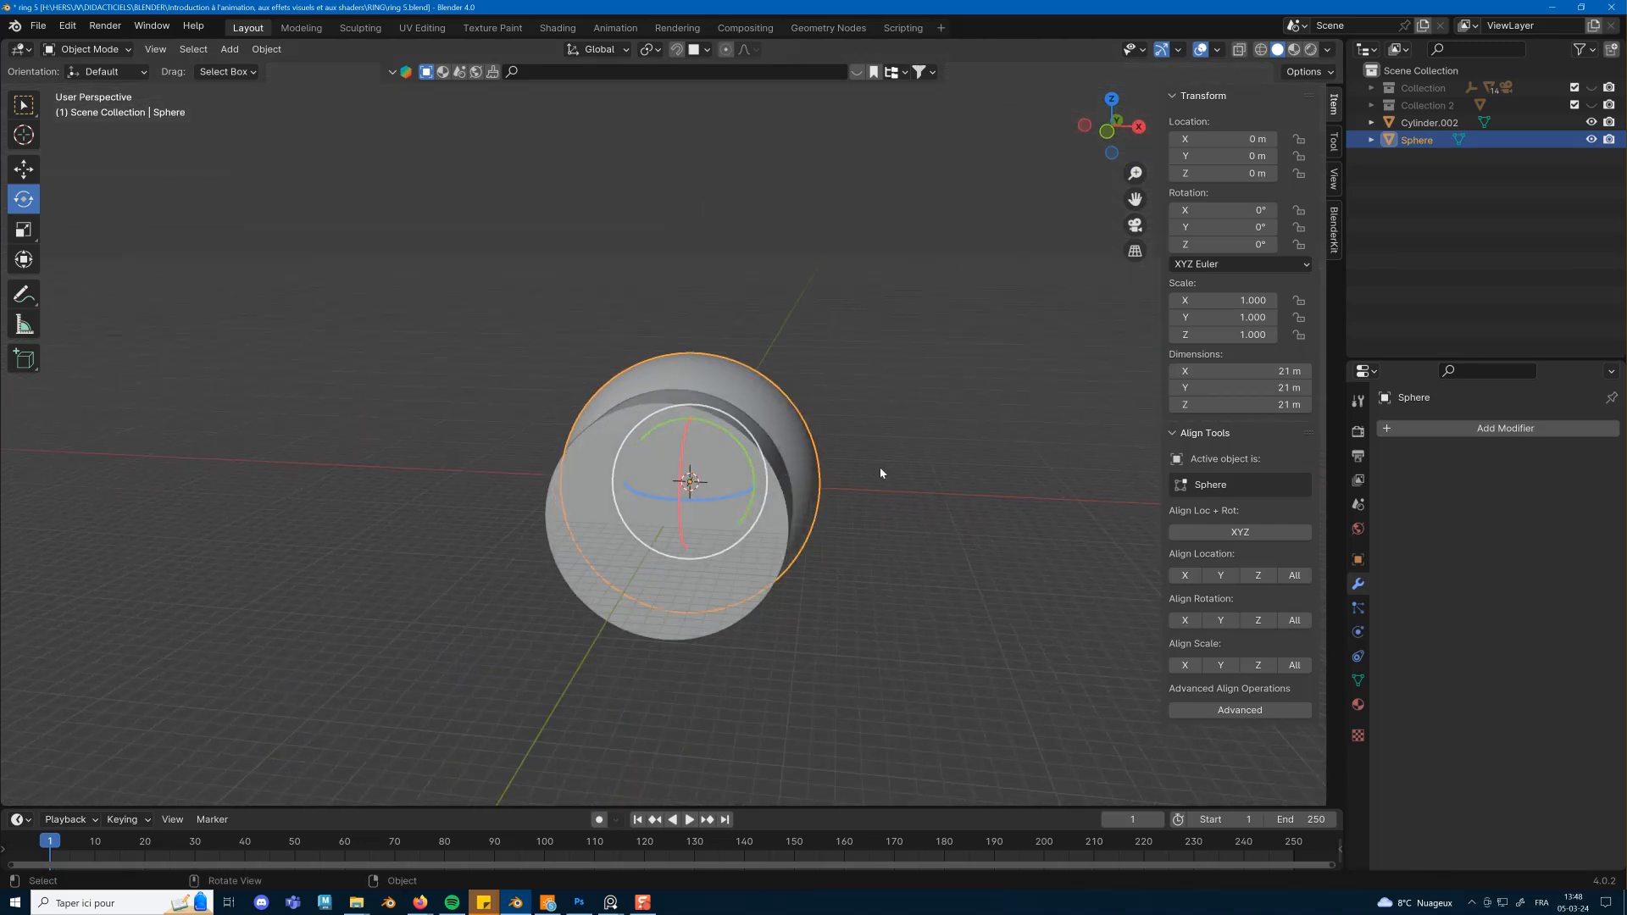
key("KP_3")
key("KP_1")
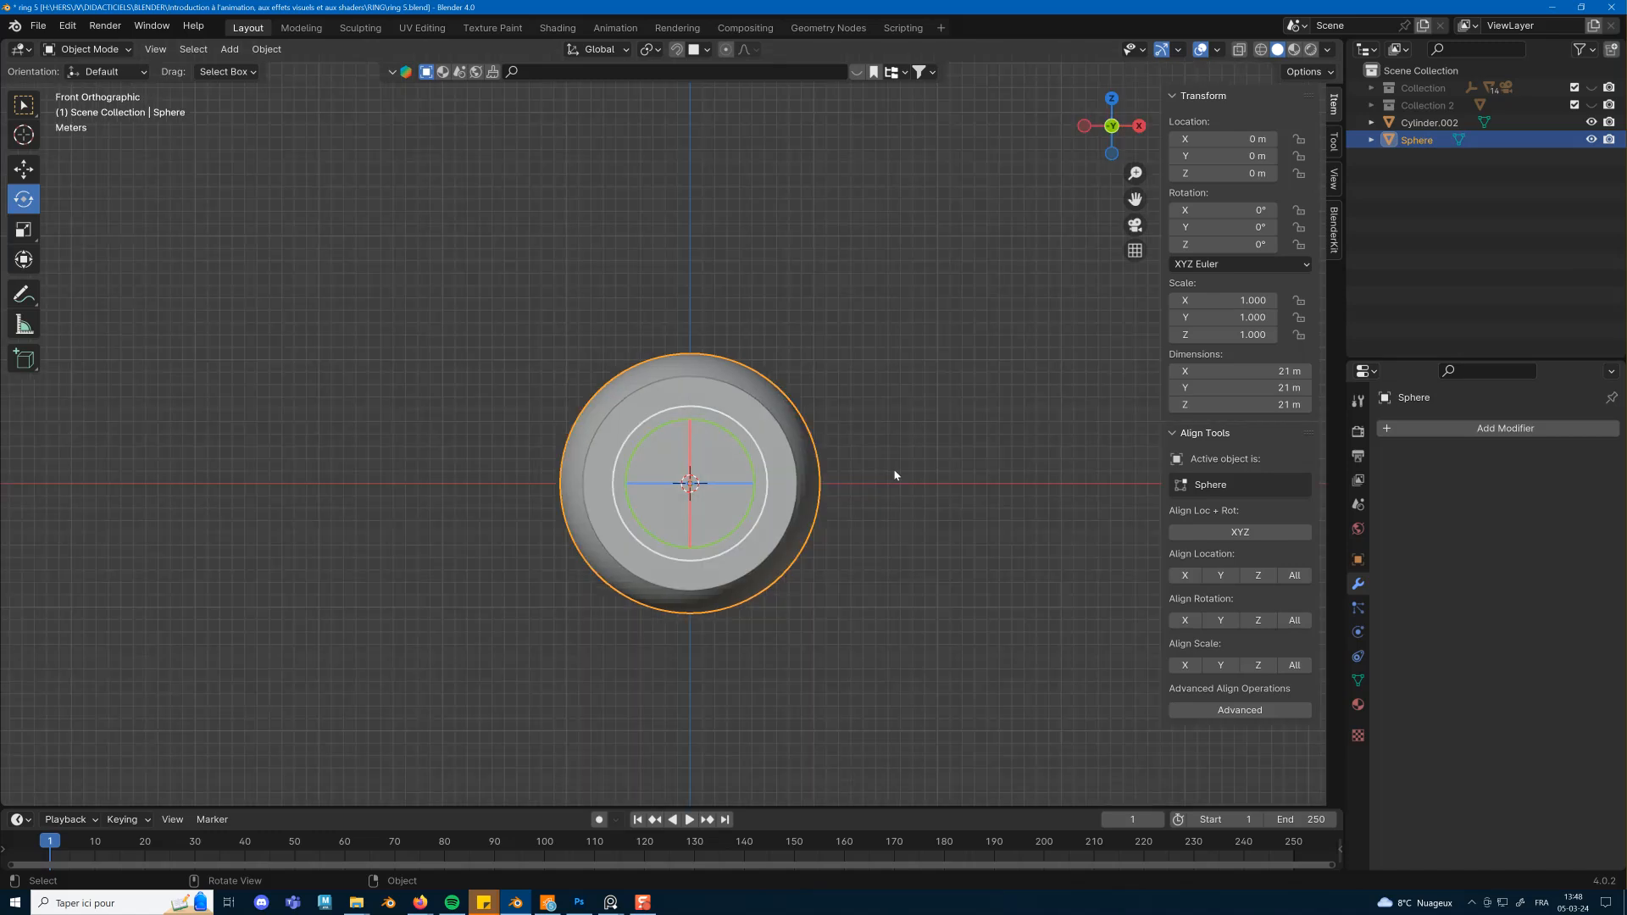
scroll(703, 359, "up", 3)
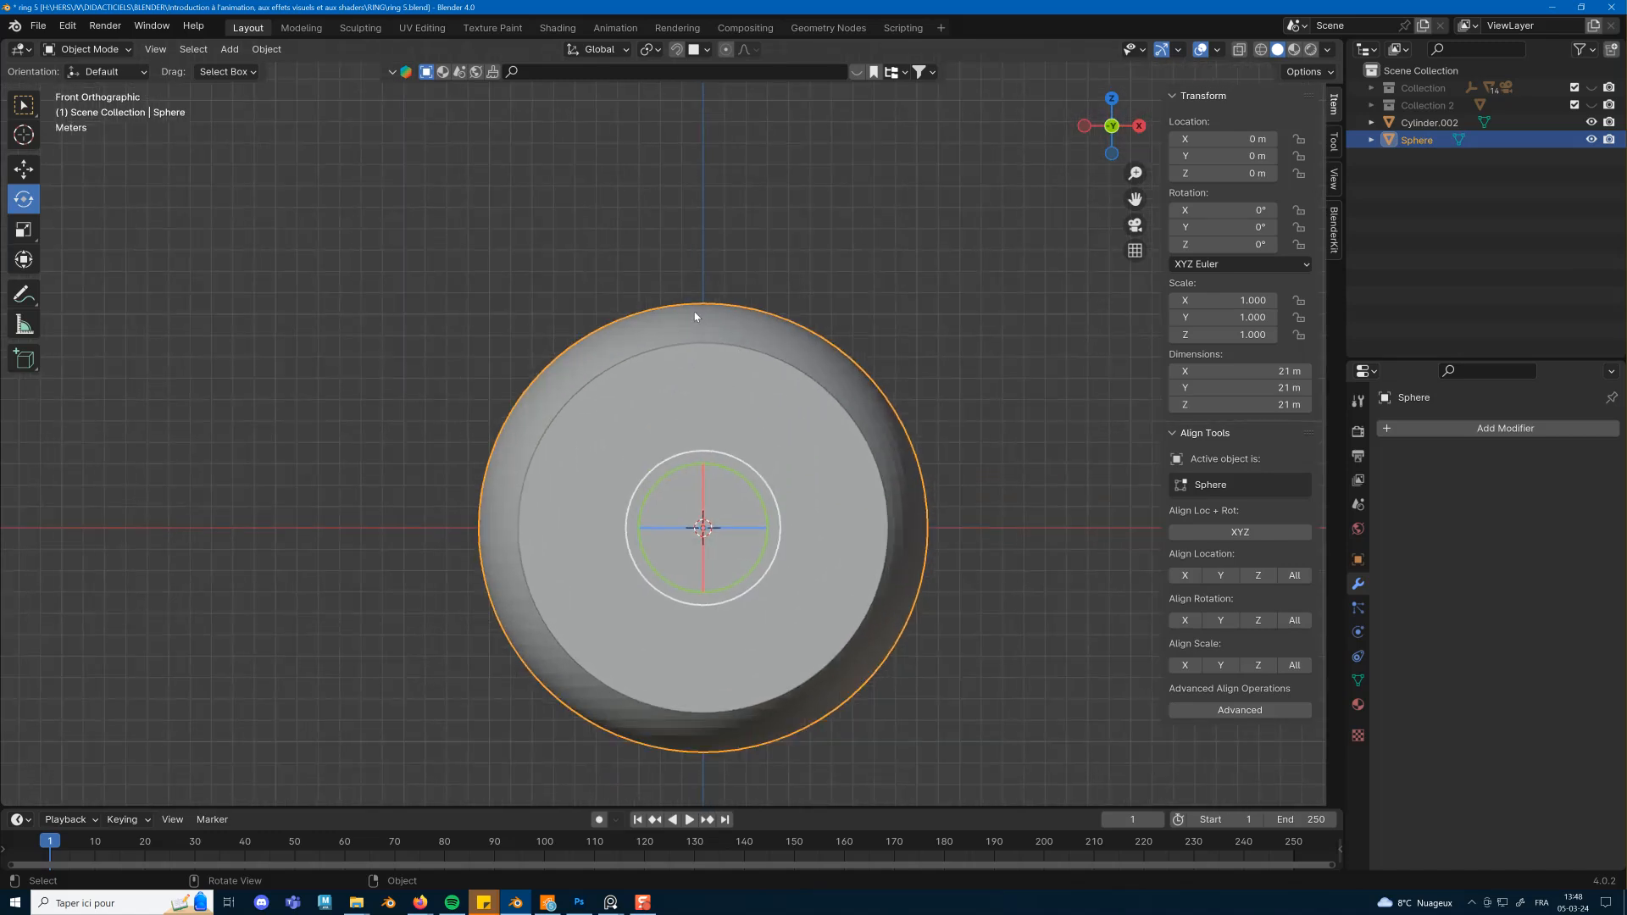
key("s")
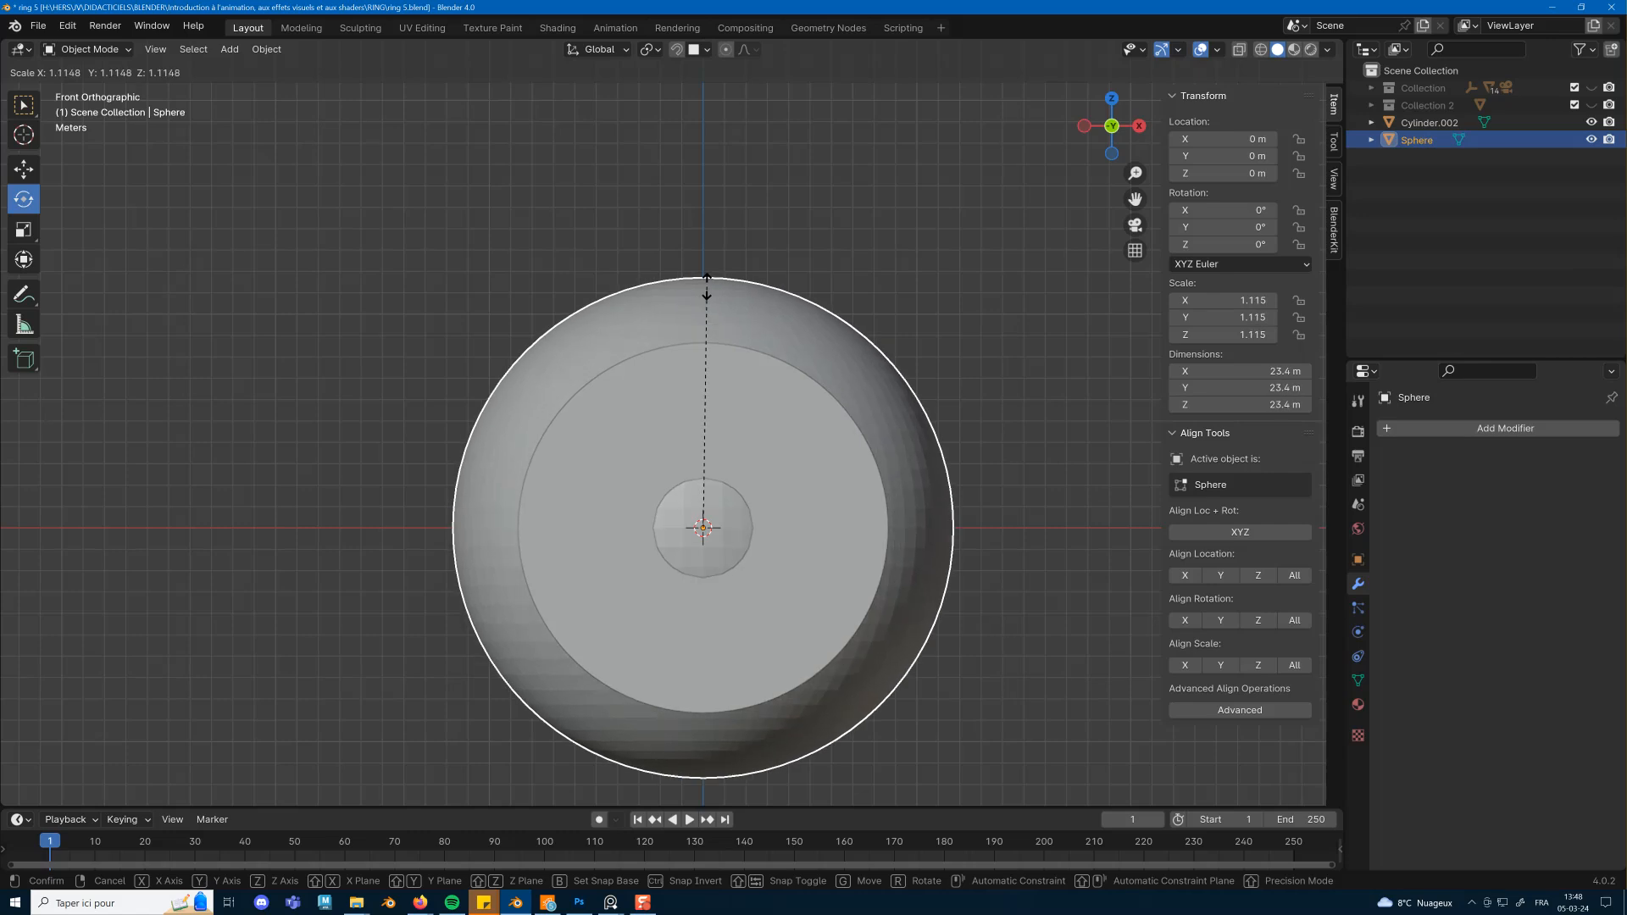
key("z")
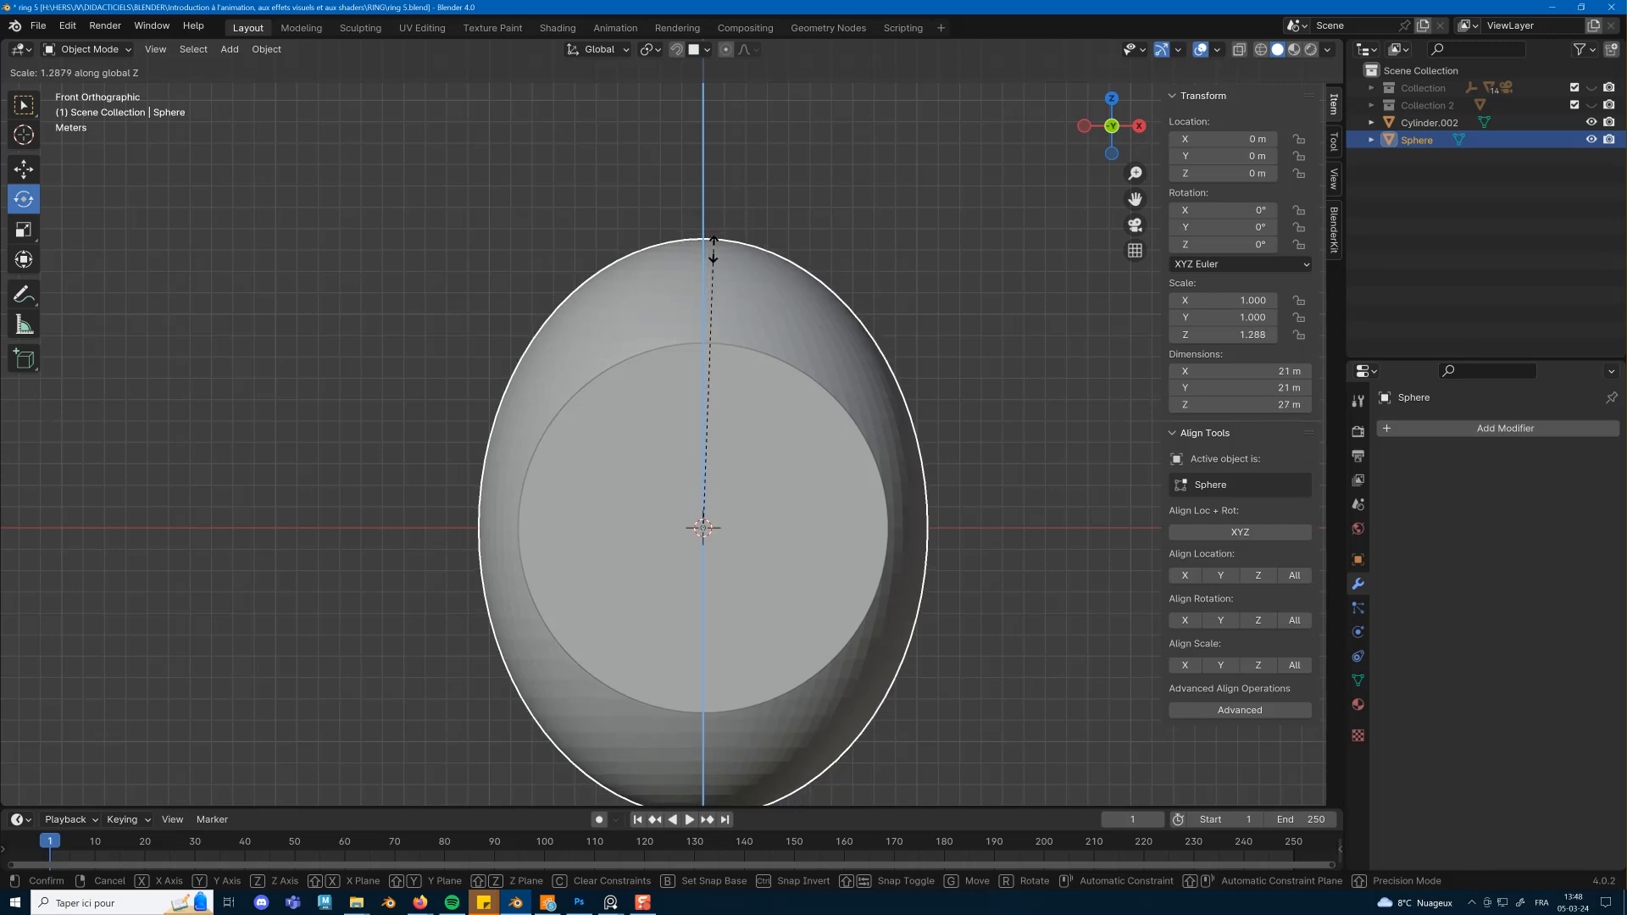
left_click(715, 254)
Move the stretched sphere up along Z by about 3.21 m relative to the cylinder.
key("shift+space")
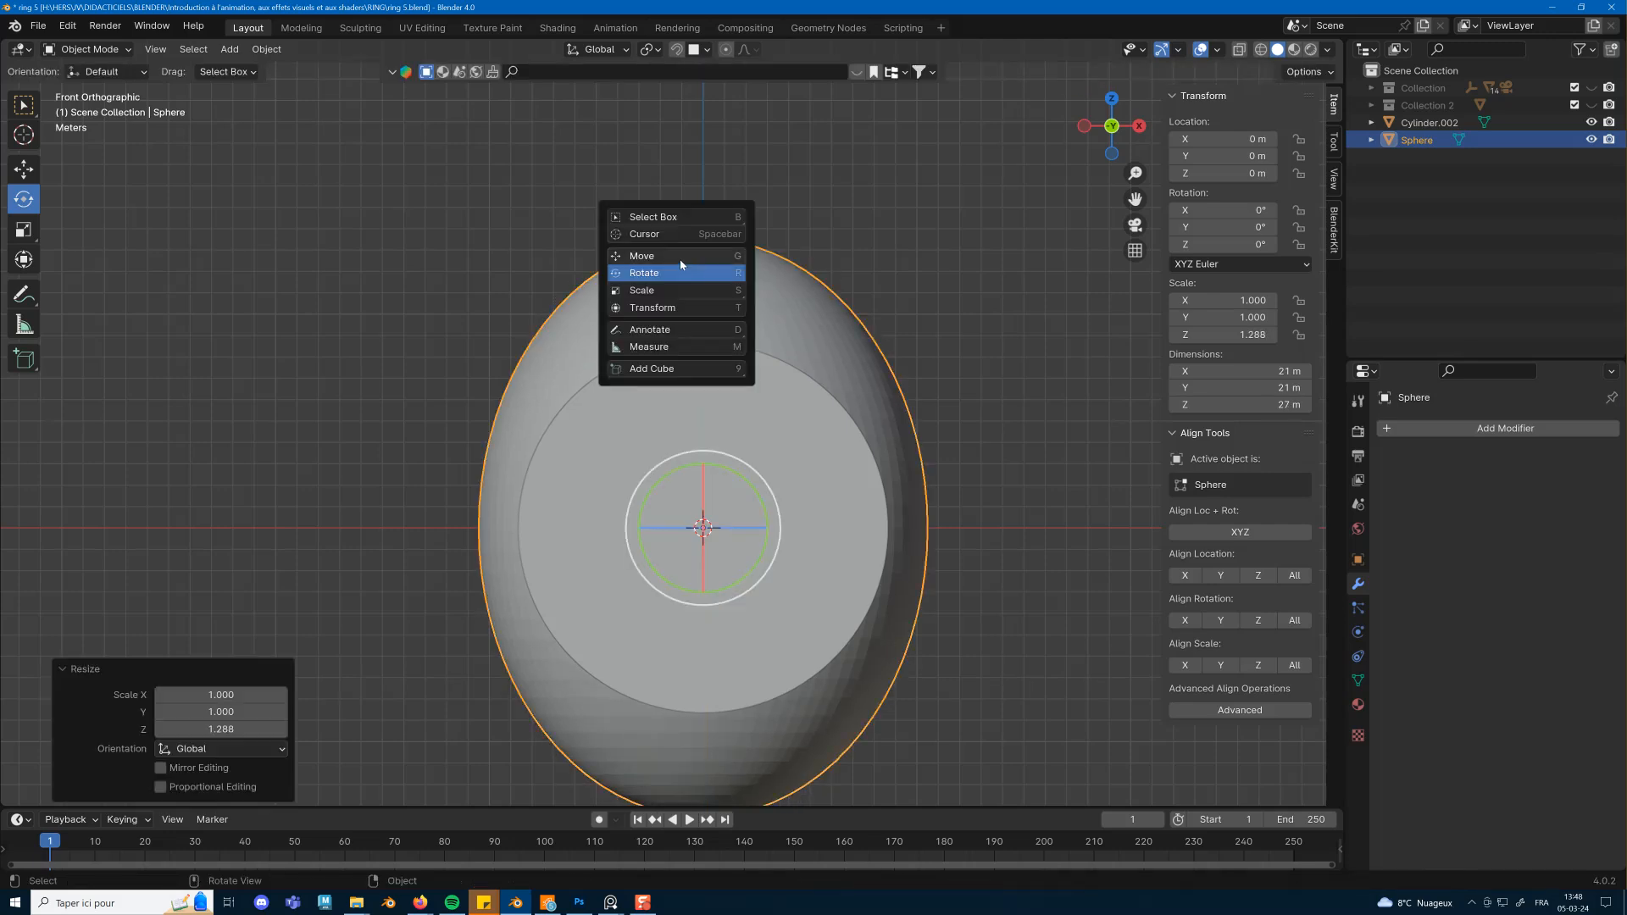
left_click(679, 257)
left_click_drag(701, 471, 706, 389)
Narrow the sphere along the global Y axis by a factor of about 0.849.
middle_click_drag(841, 369, 722, 478)
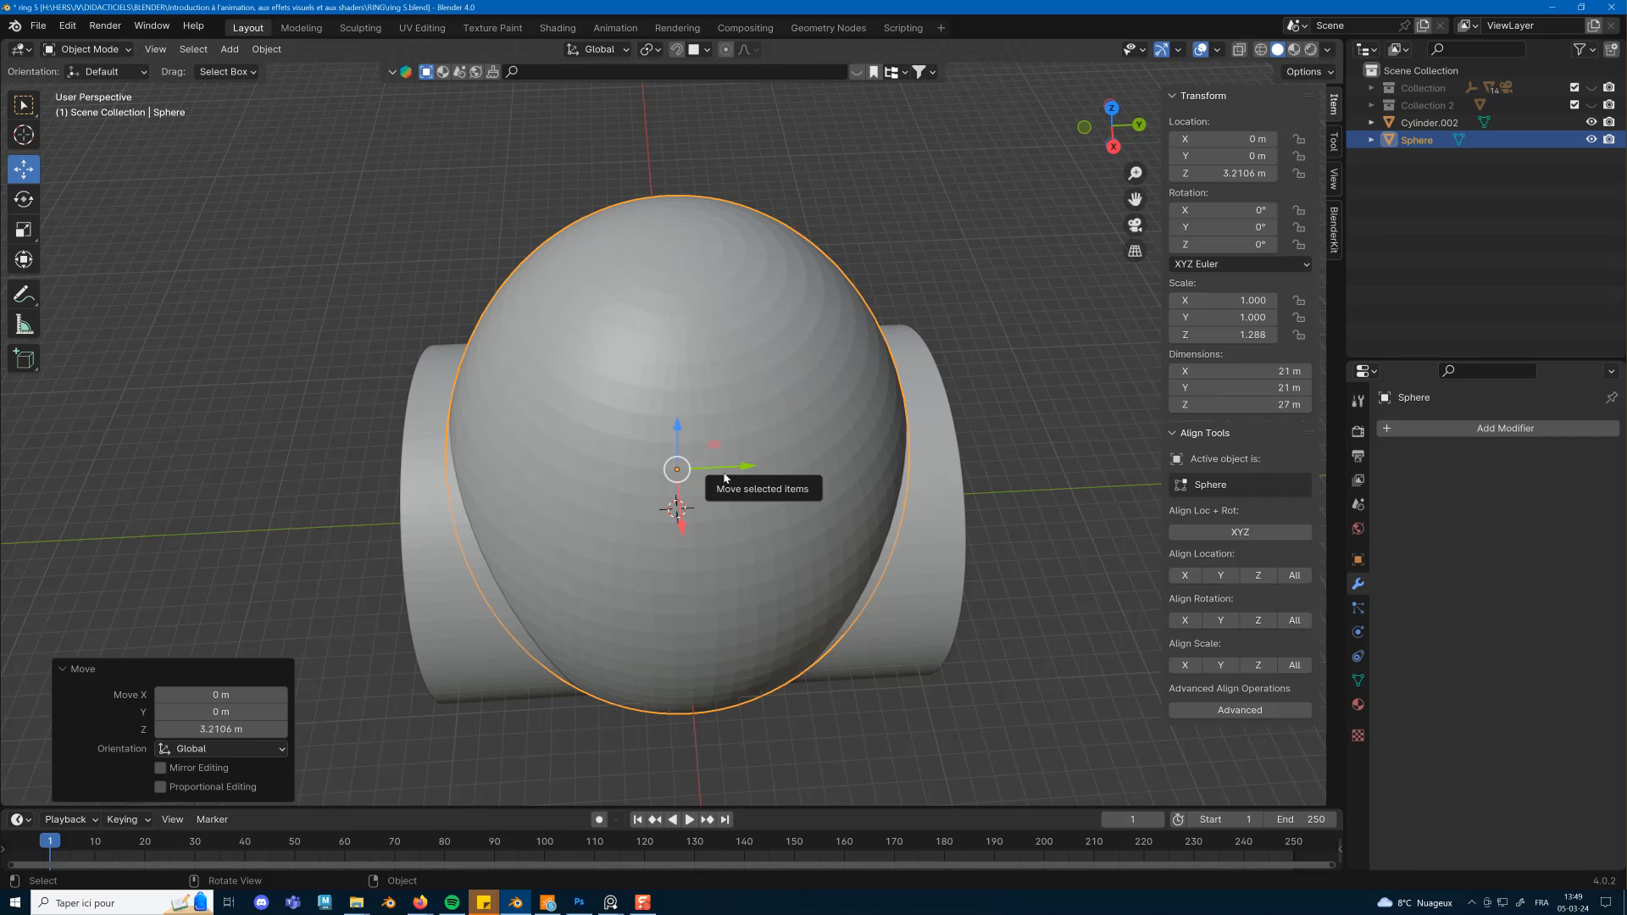
key("s")
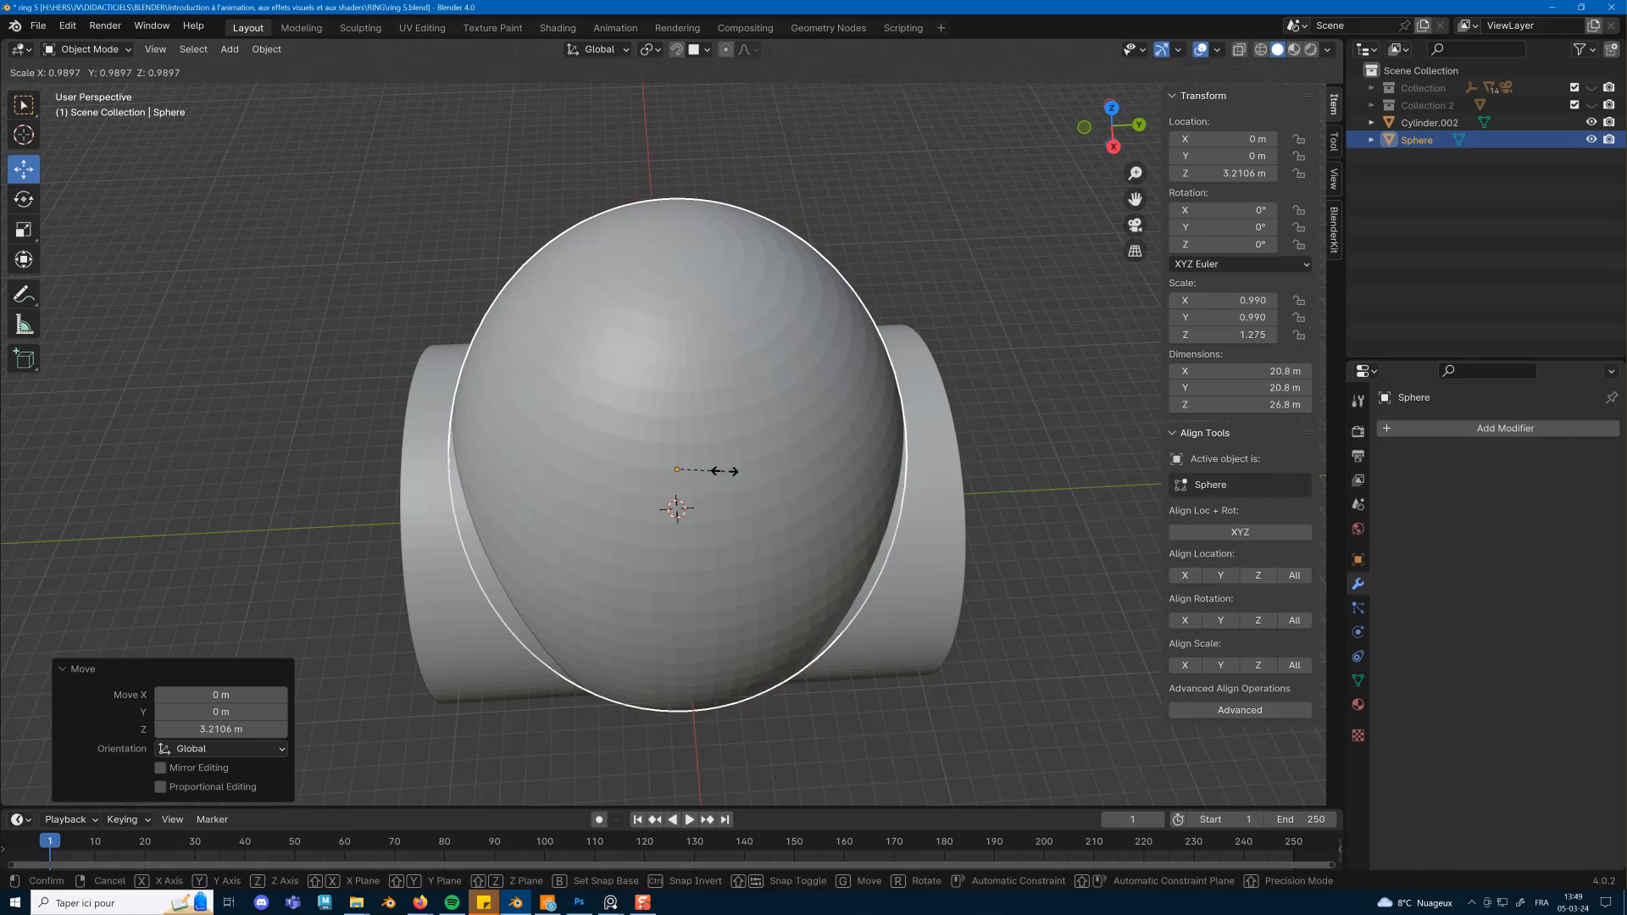
key("y")
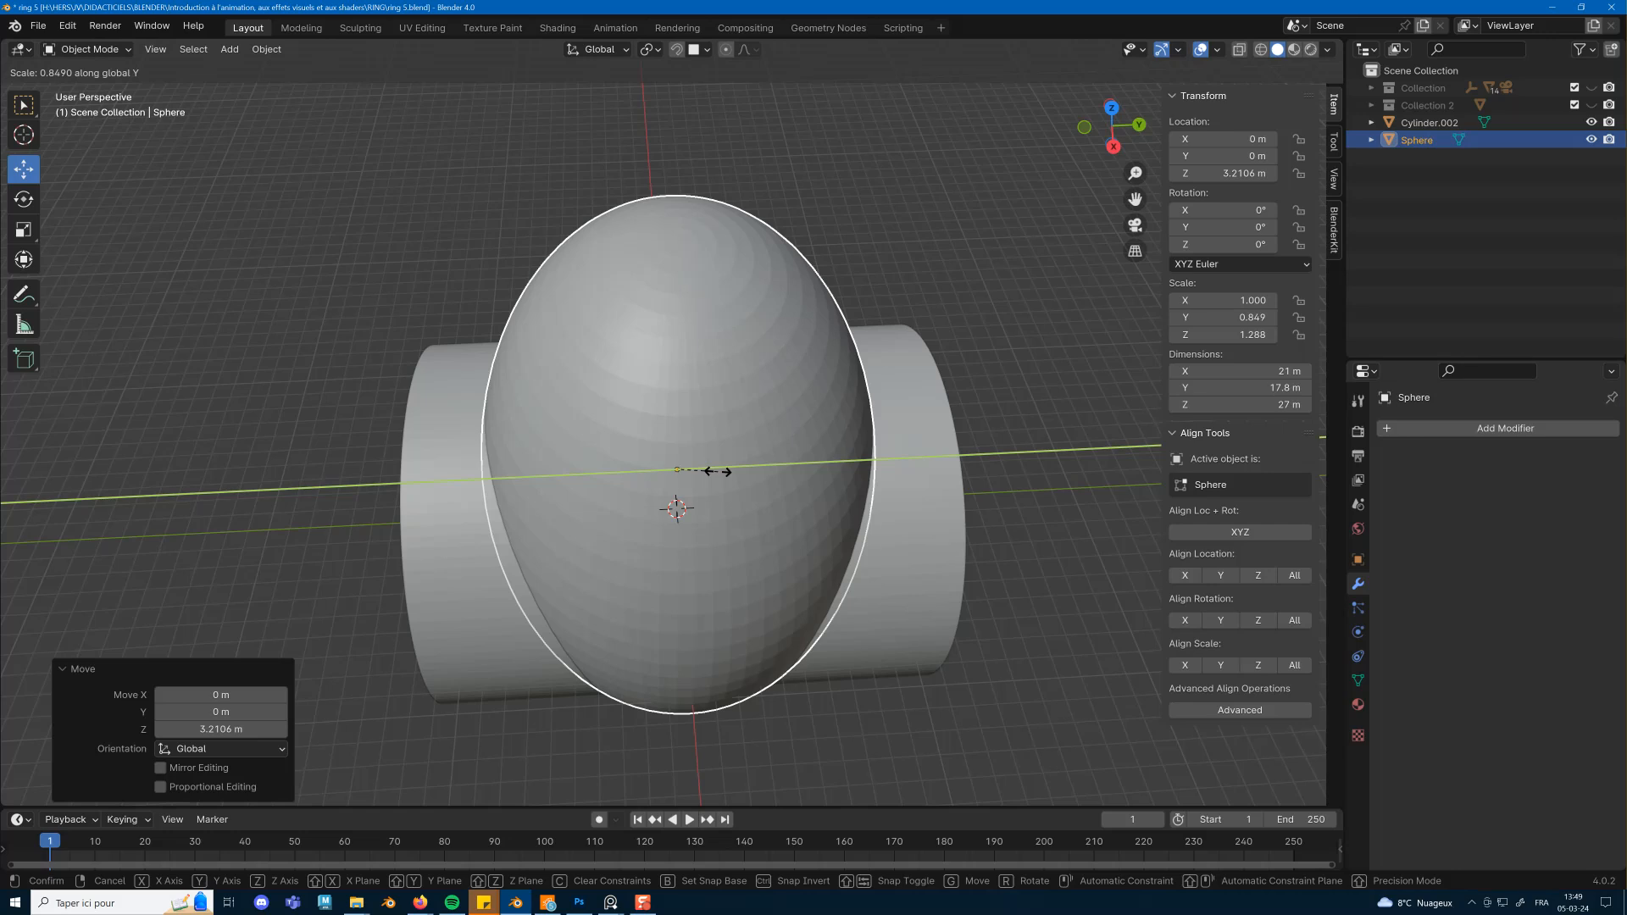
left_click(716, 472)
Raise the sphere by about another 0.48 m along Z and widen it along X by a factor of about 1.032.
middle_click_drag(716, 471, 920, 380)
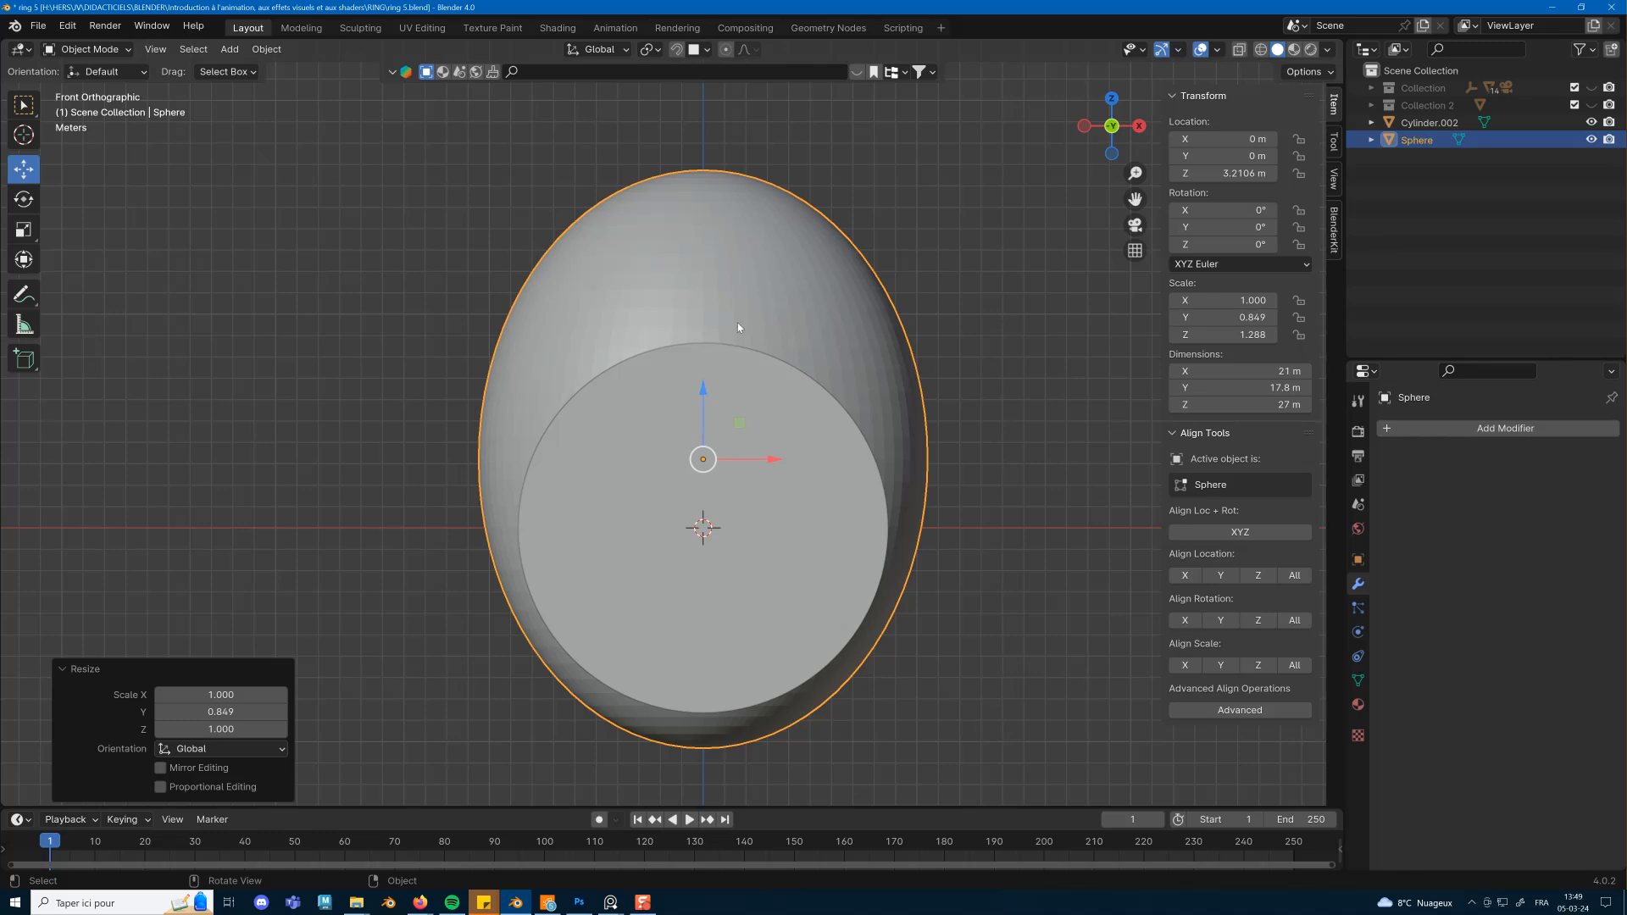
left_click_drag(704, 386, 700, 374)
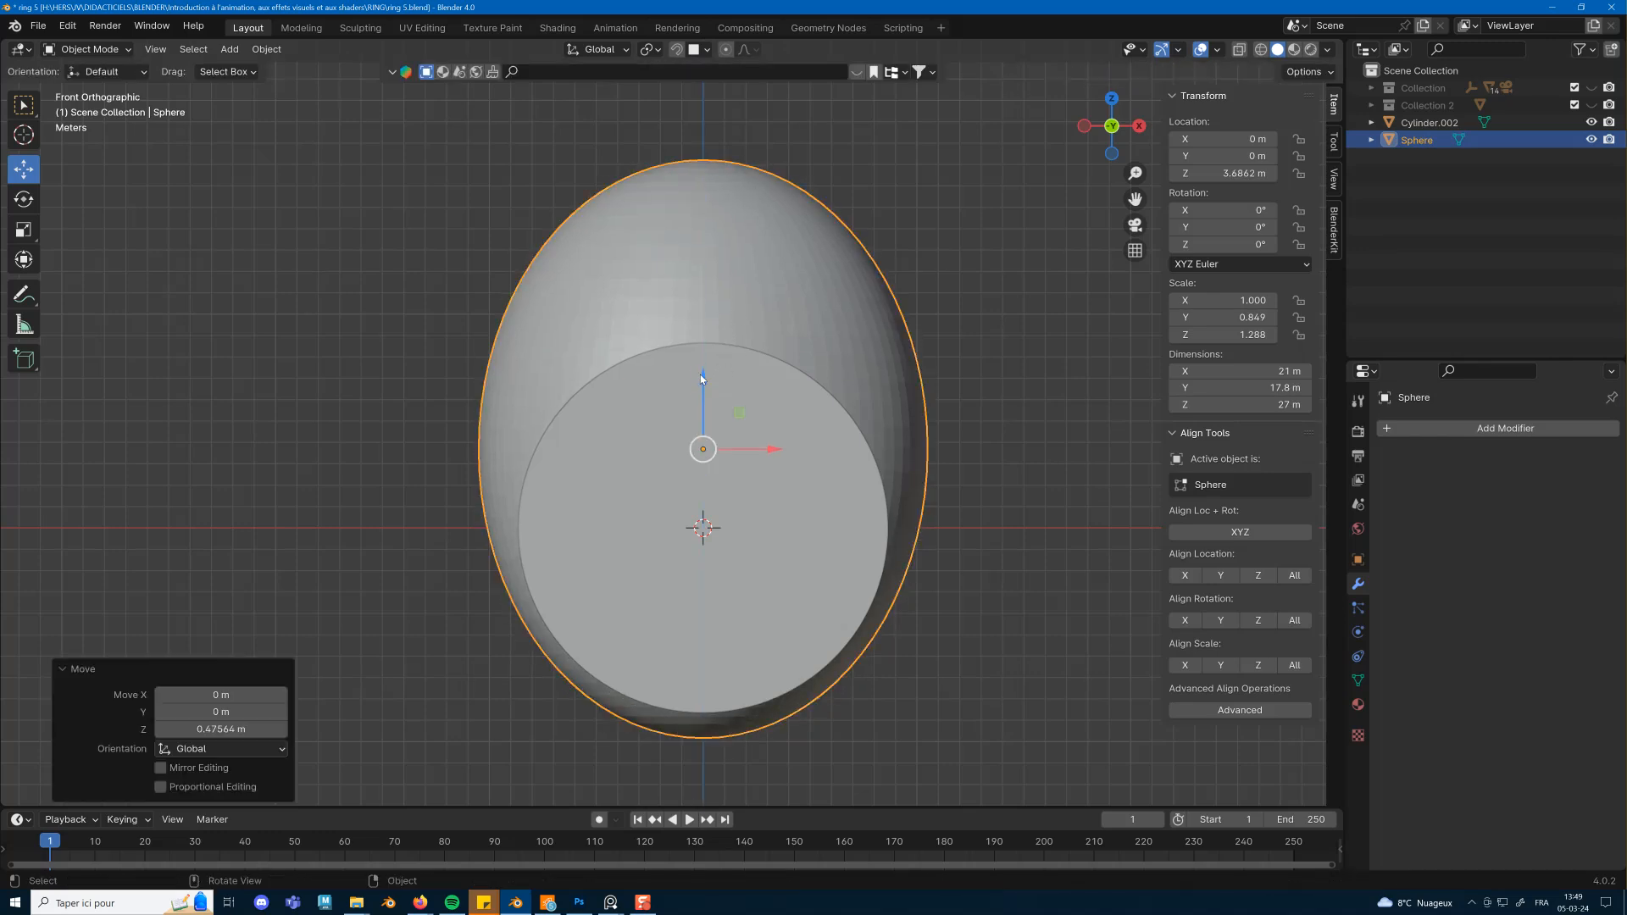
key("s")
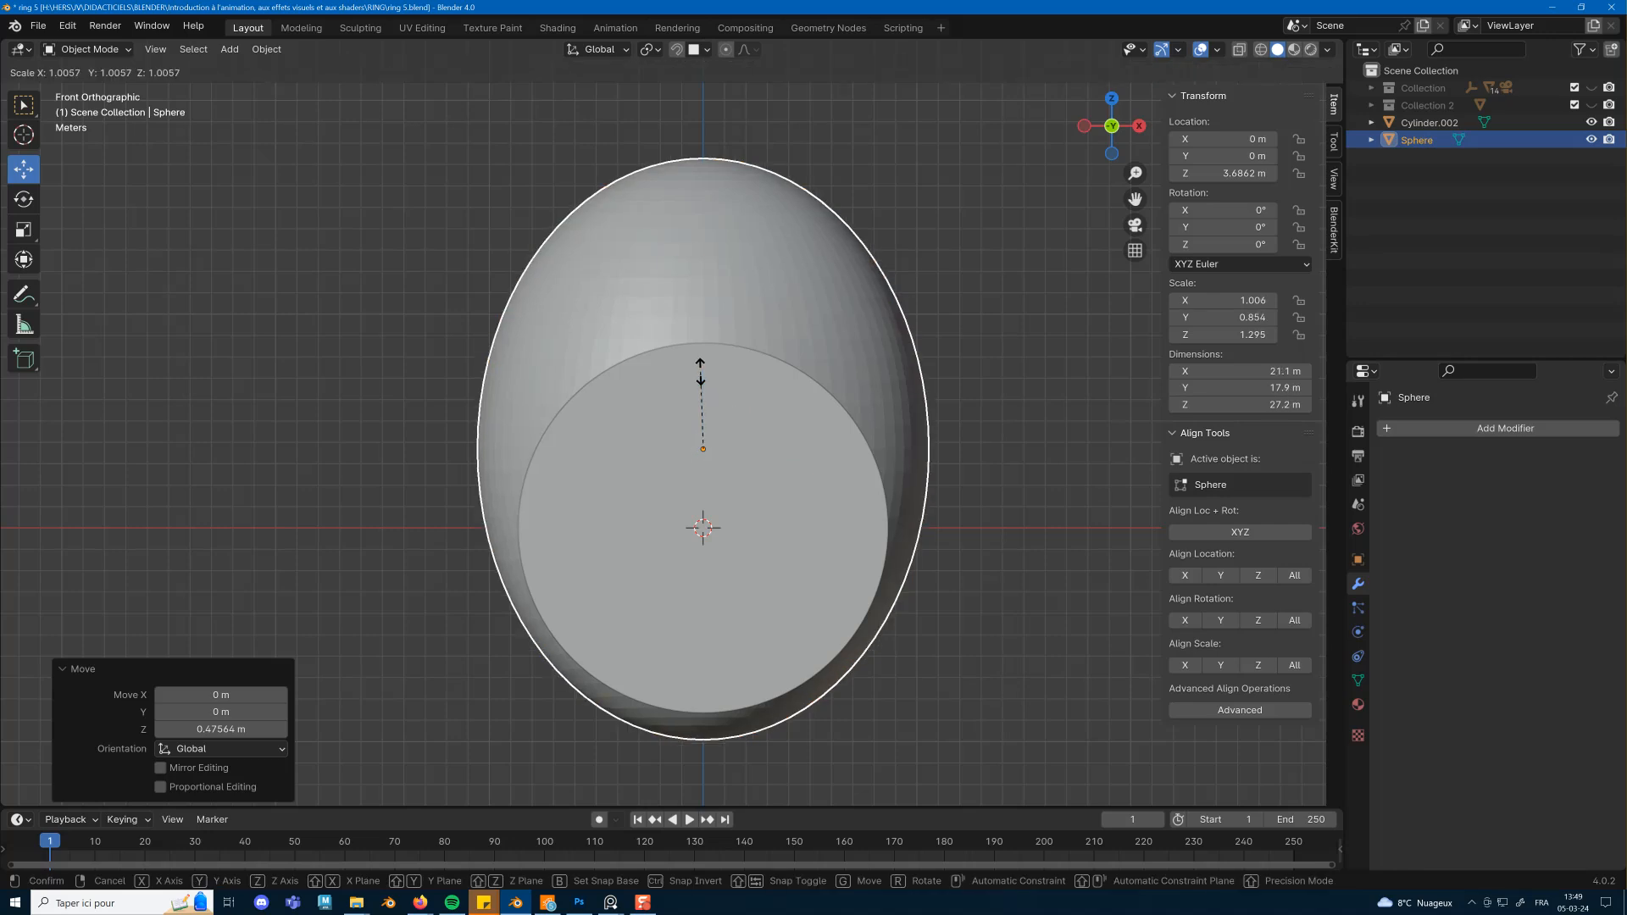
key("x")
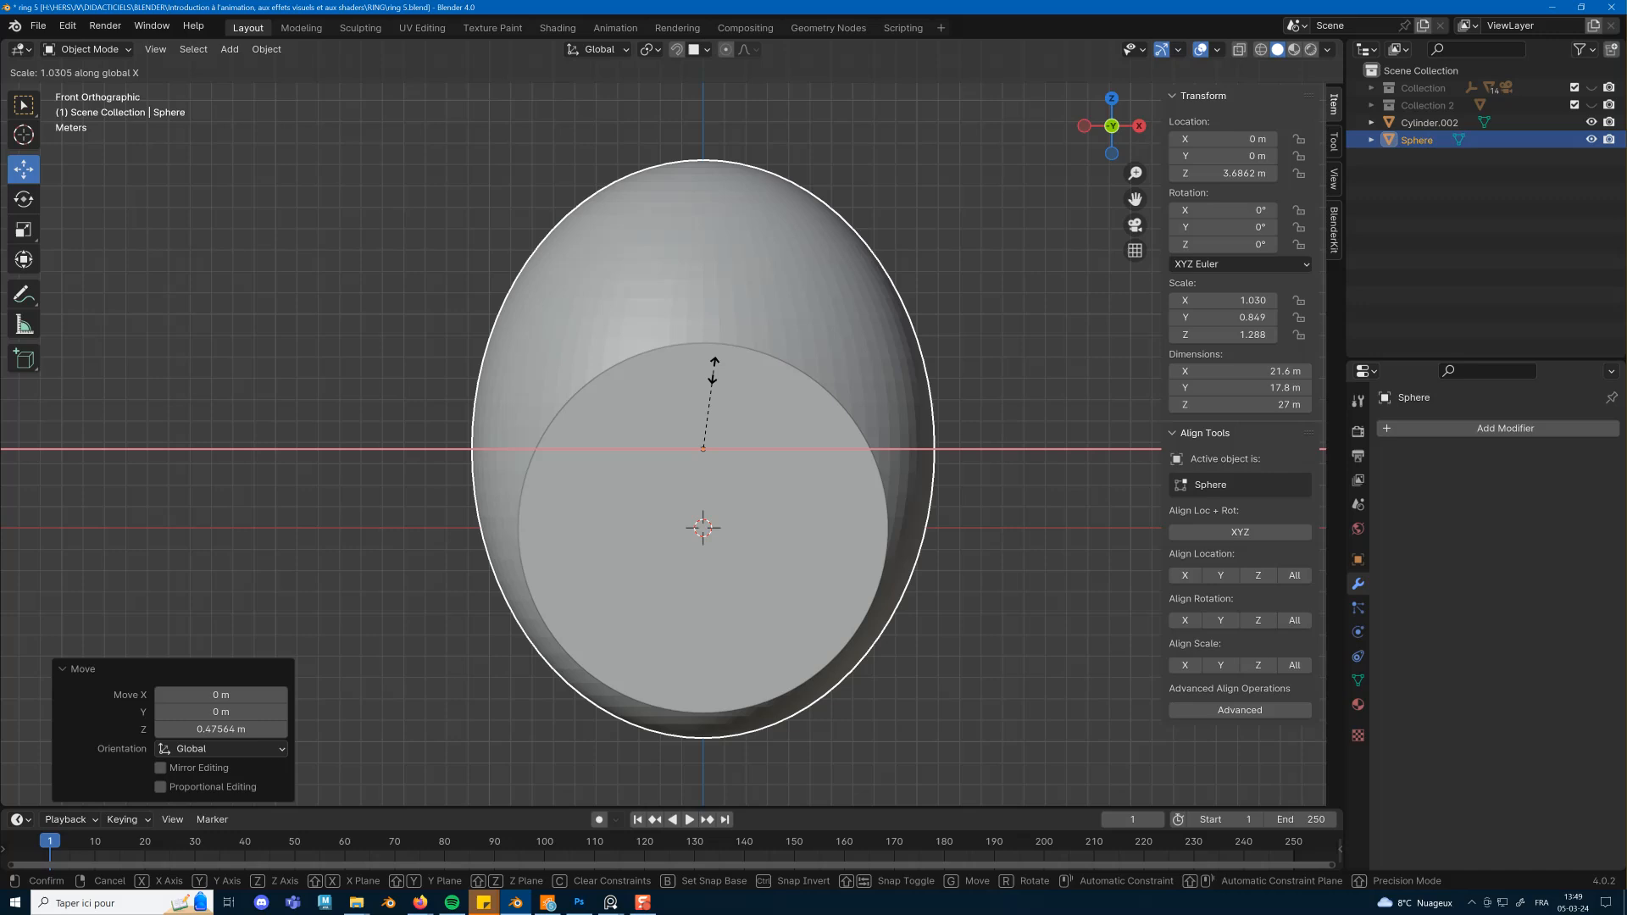
left_click(717, 375)
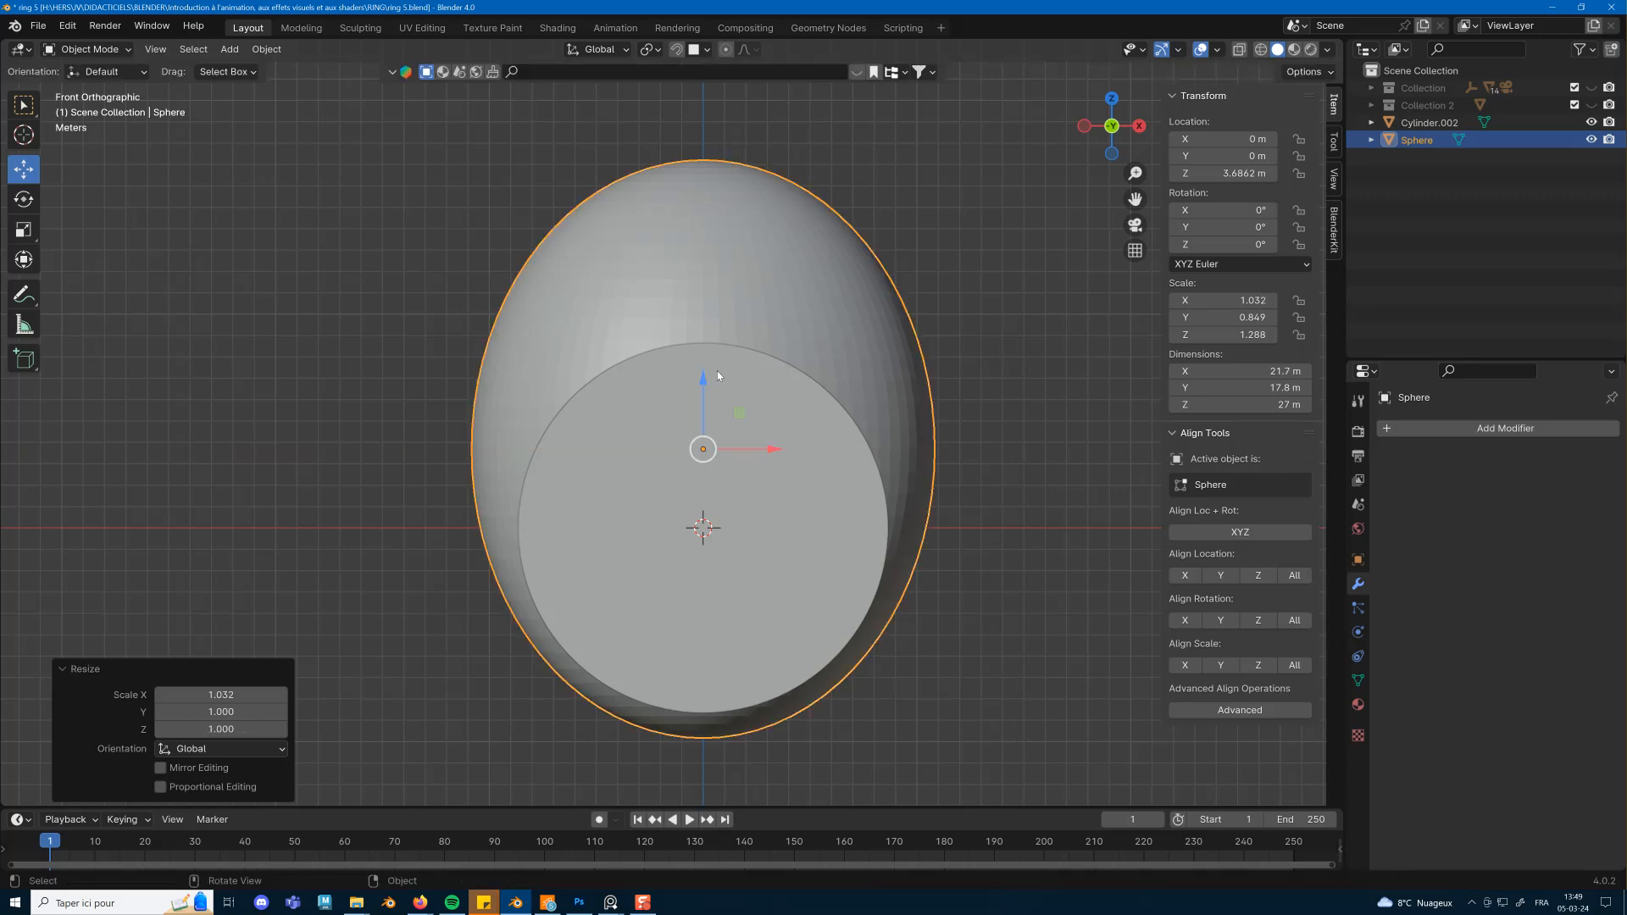
middle_click_drag(852, 522, 872, 437)
scroll(944, 449, "up", 2)
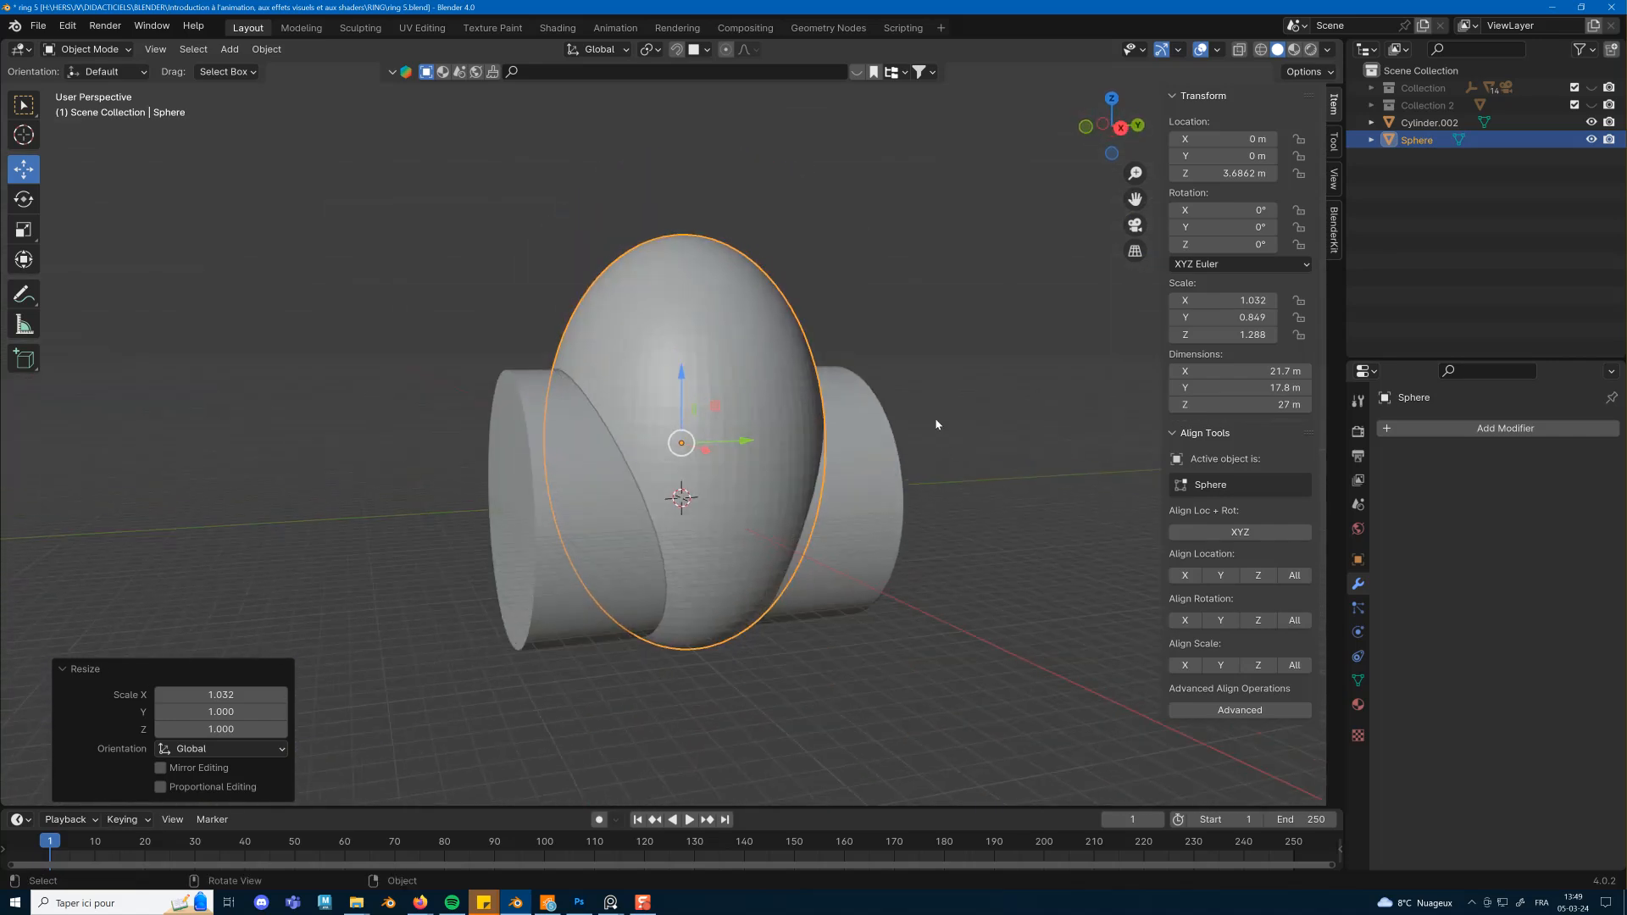
Add a mesh cube at the origin and scale it uniformly by about 13.016.
key("shift+a")
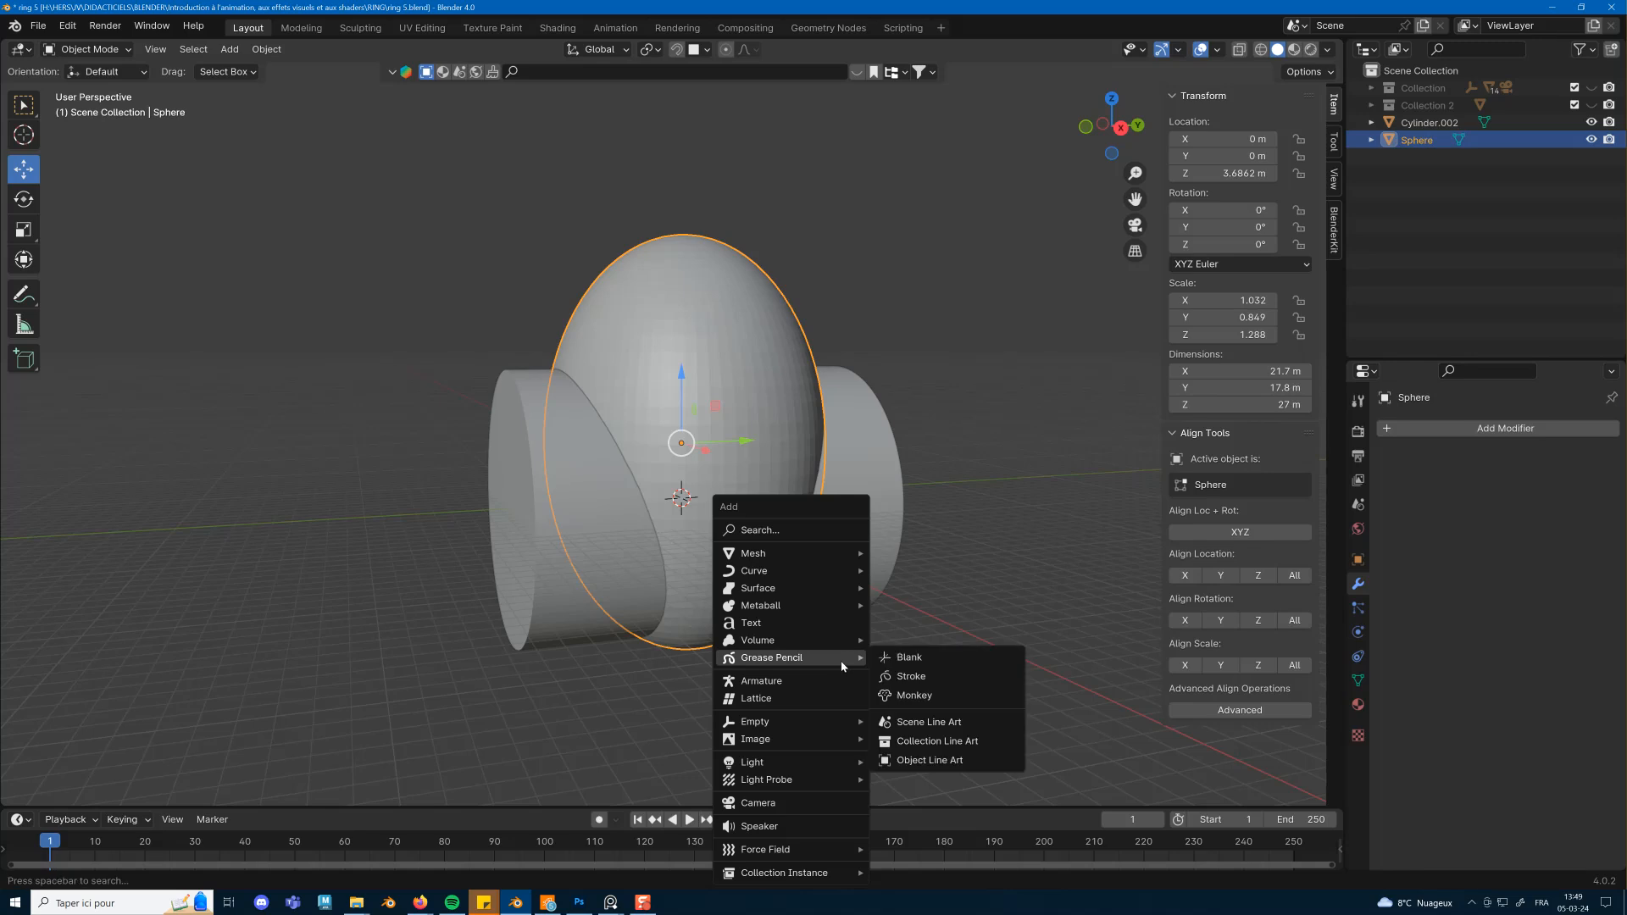
mouse_move(839, 553)
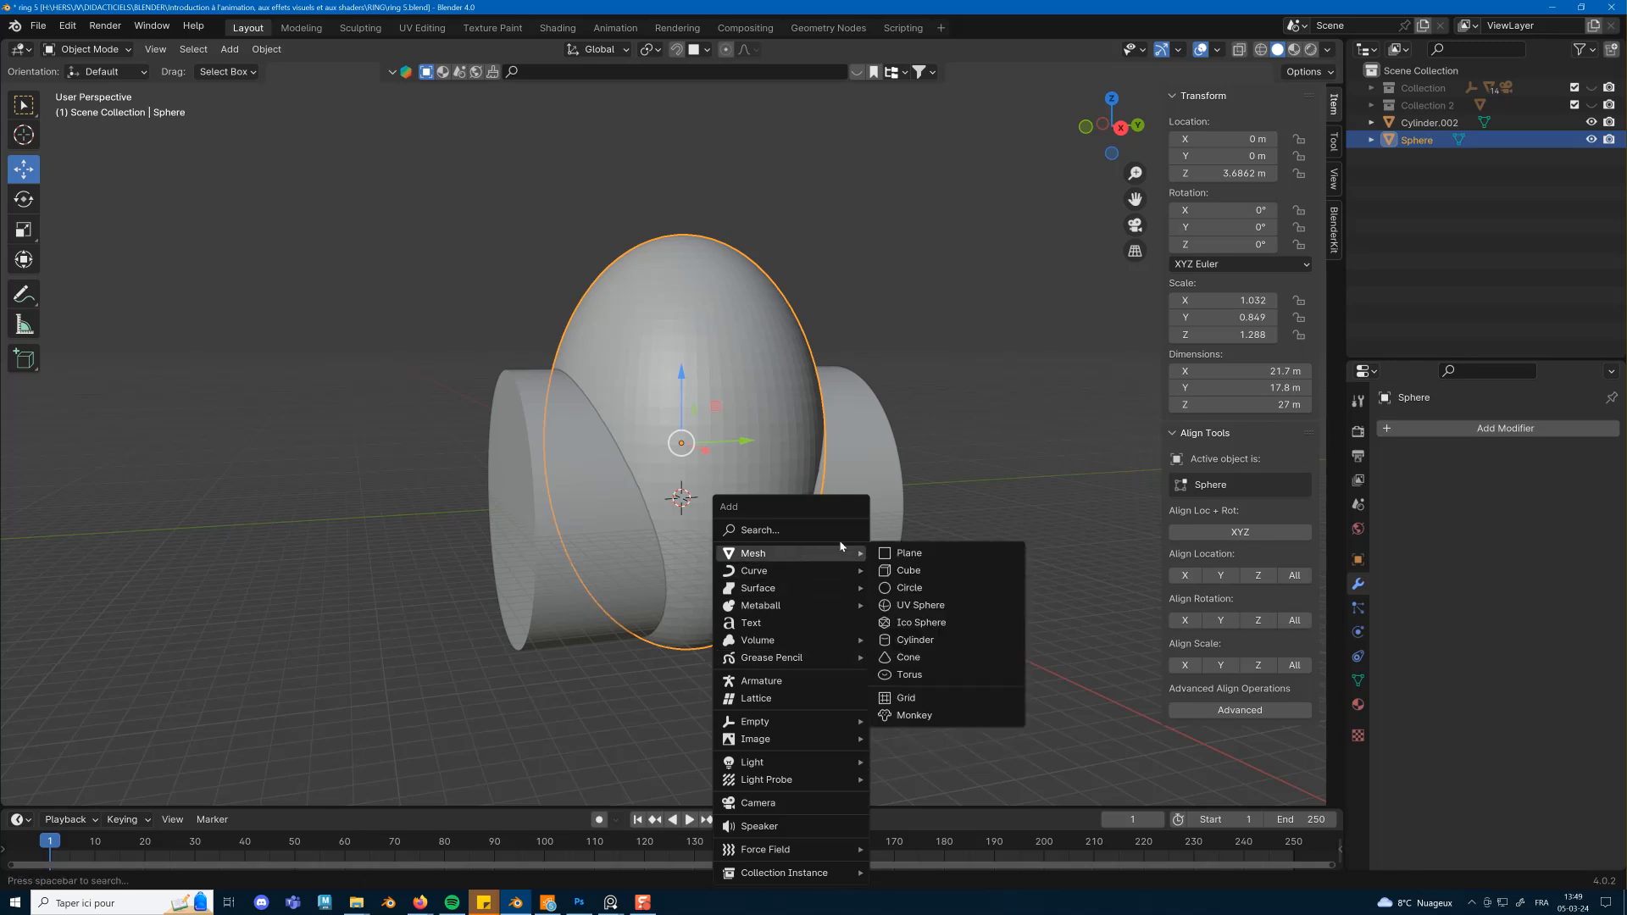
left_click(915, 572)
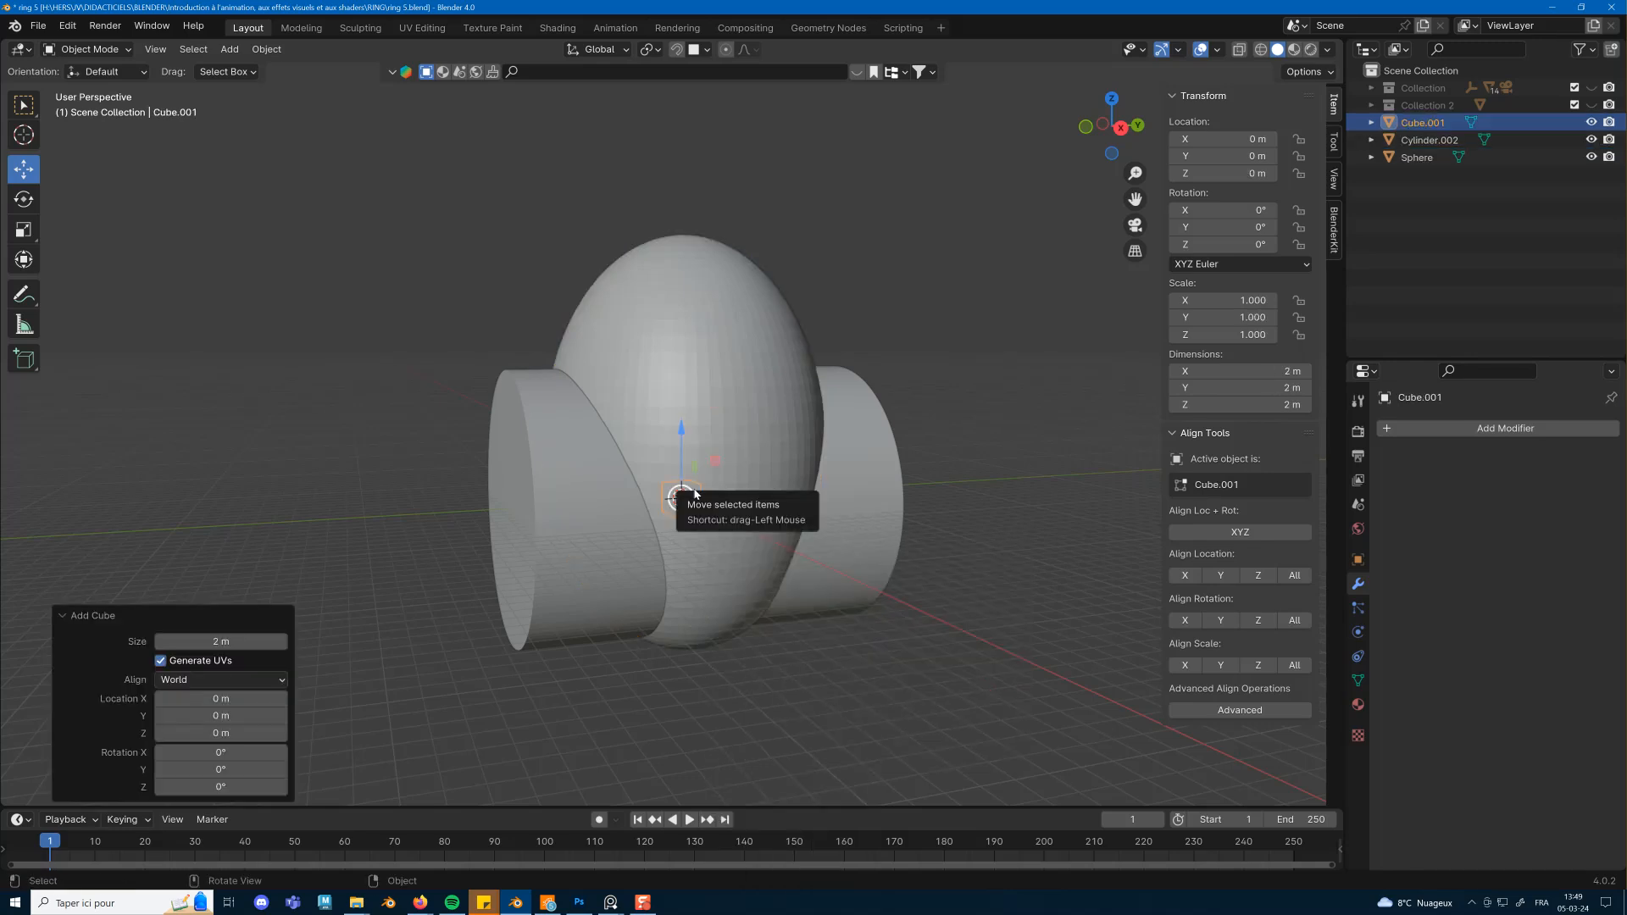
key("s")
left_click(868, 450)
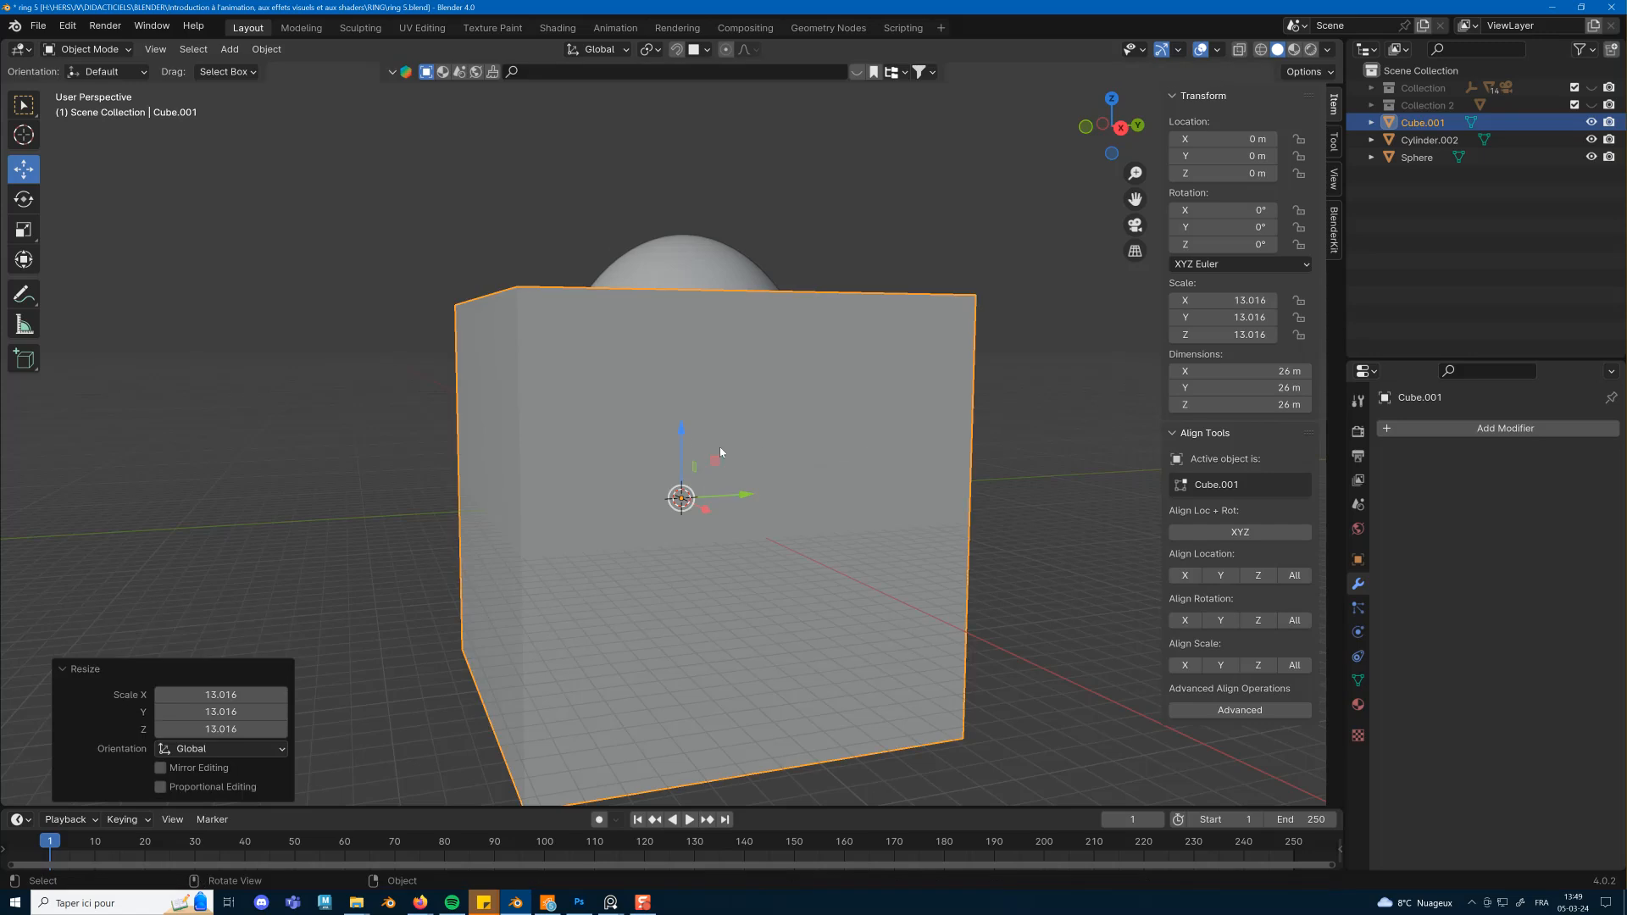
Raise the cube along Z until its underside overlaps only the upper tip of the sphere.
left_click_drag(685, 437, 613, 237)
middle_click_drag(613, 236, 752, 191)
left_click_drag(699, 102, 695, 90)
middle_click_drag(764, 216, 798, 374)
Cut off the sphere's top with a Boolean Difference modifier targeting Cube.001, using the Fast solver, and hide the cube.
left_click(725, 424)
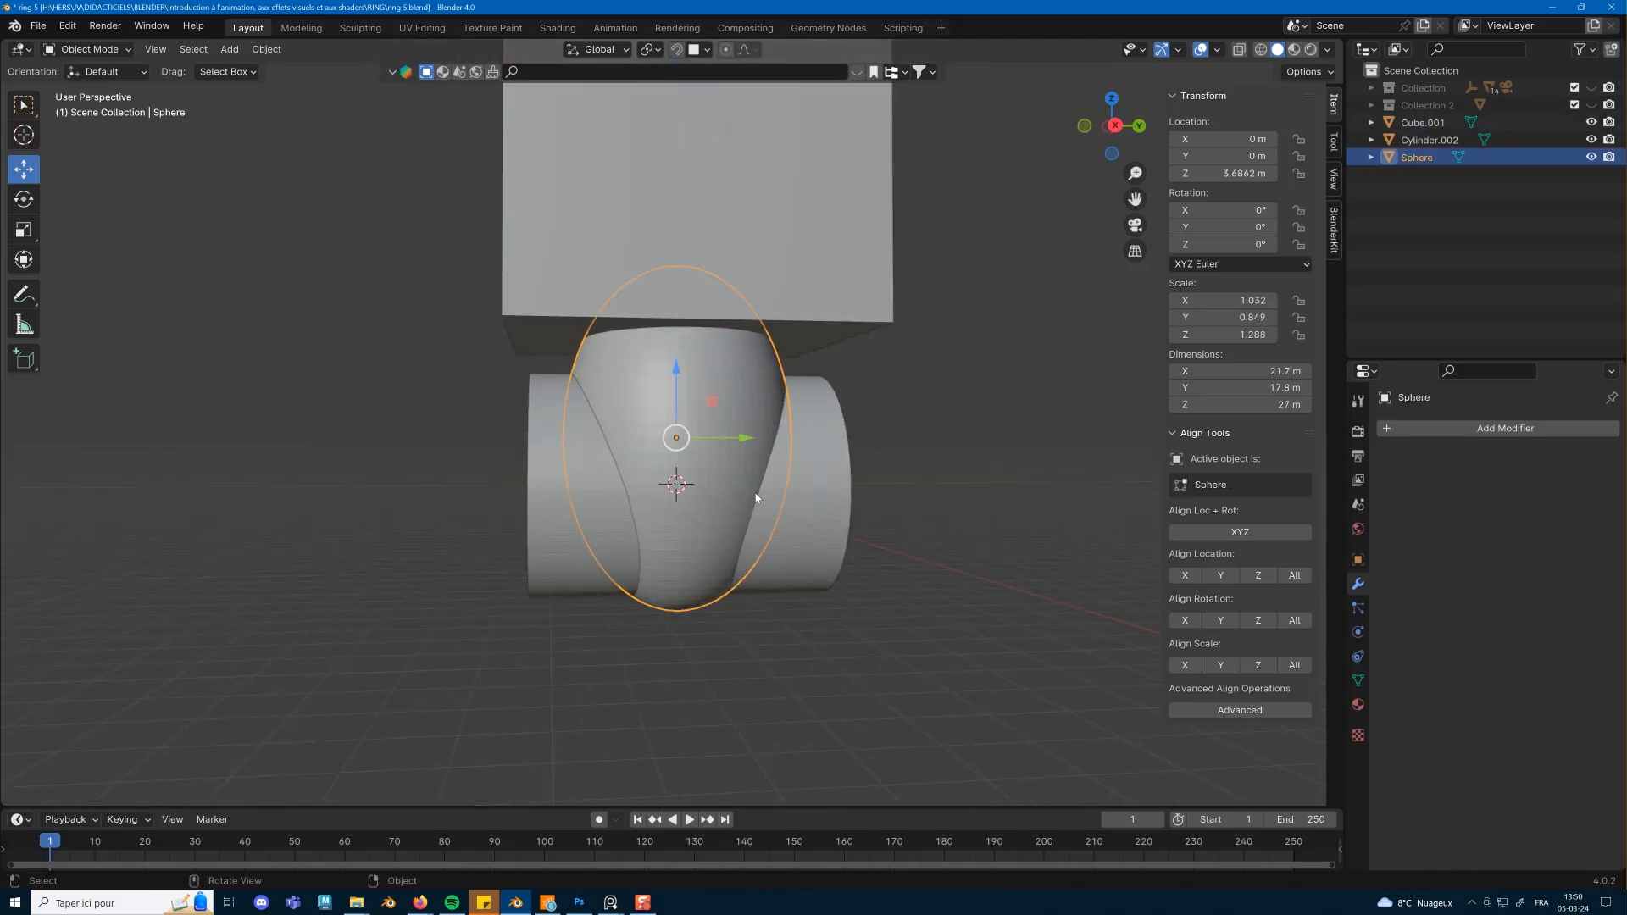
left_click(1556, 429)
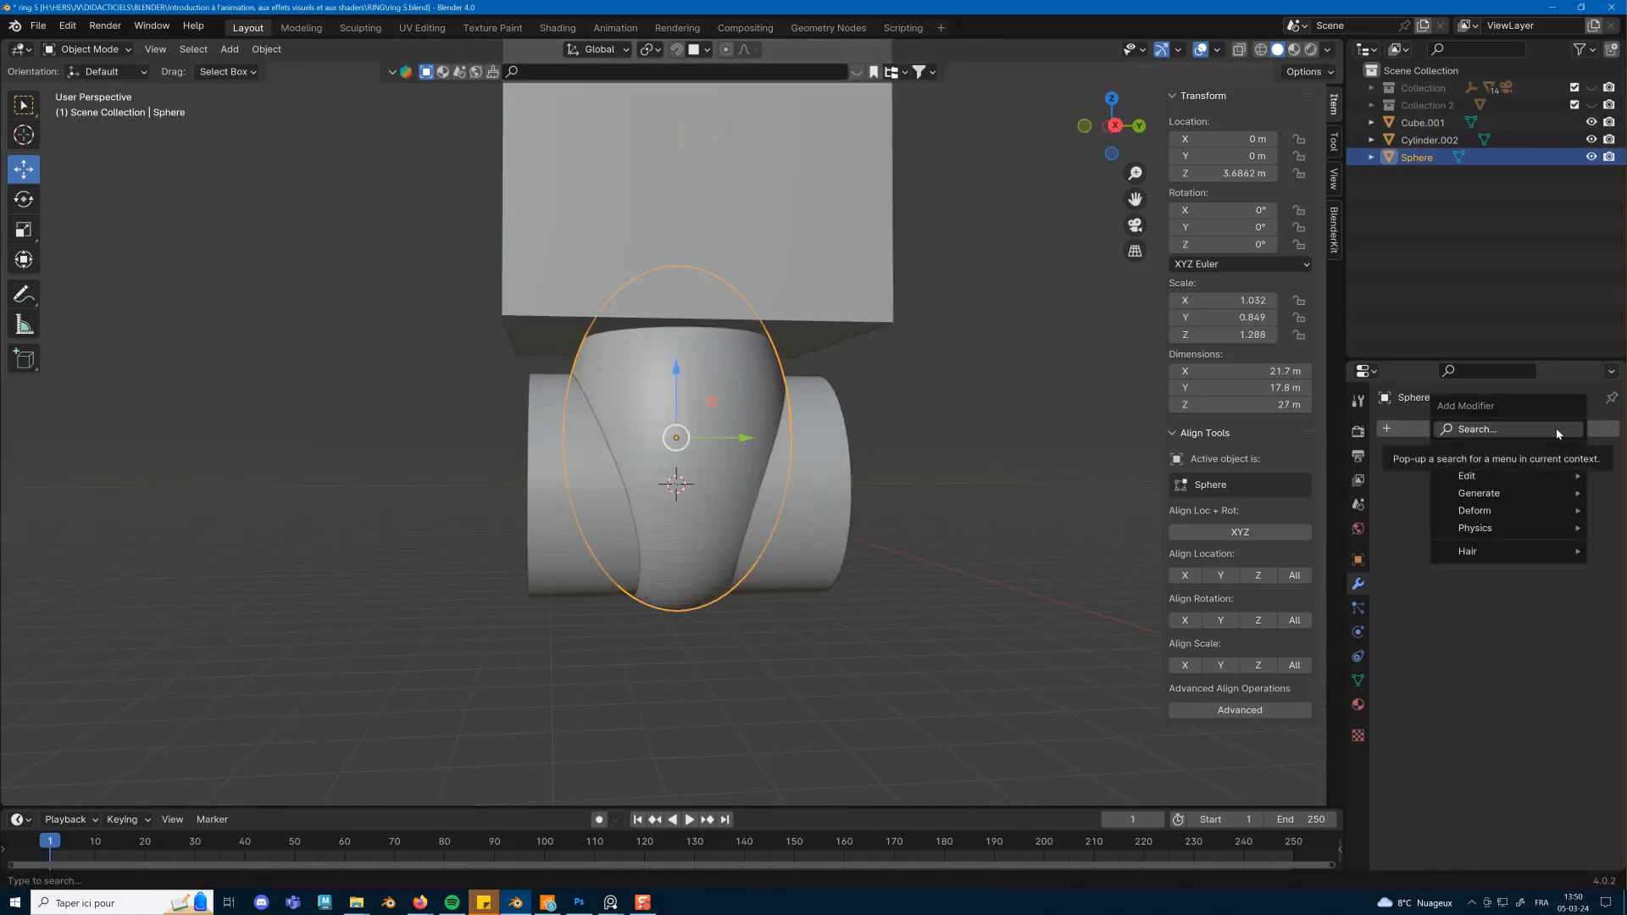
mouse_move(1514, 500)
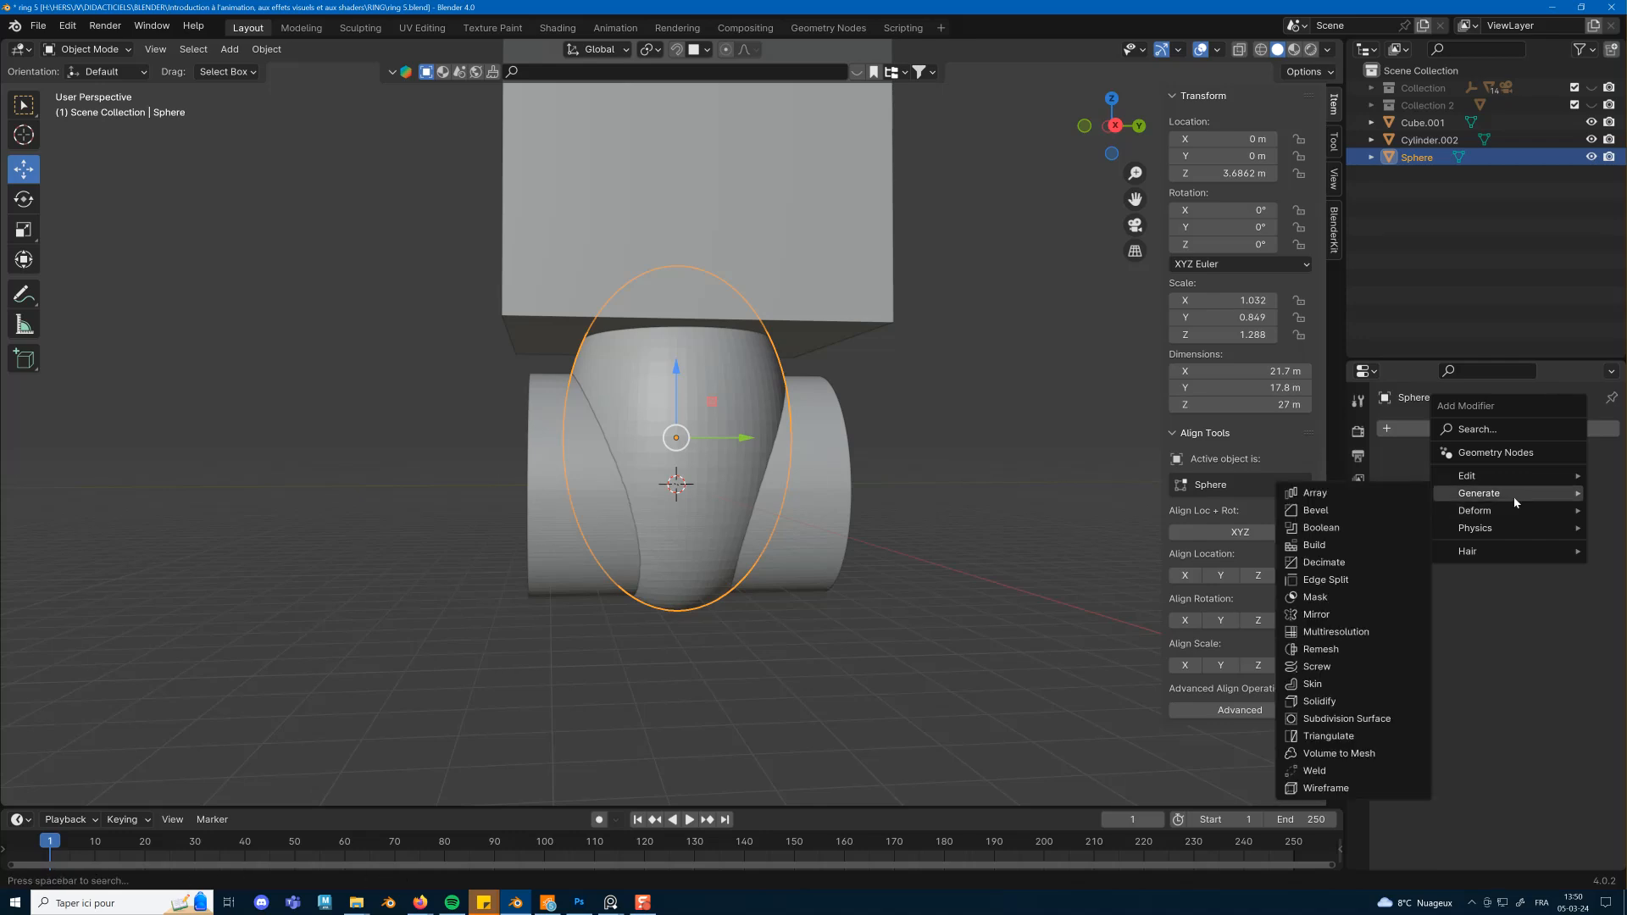
left_click(1327, 534)
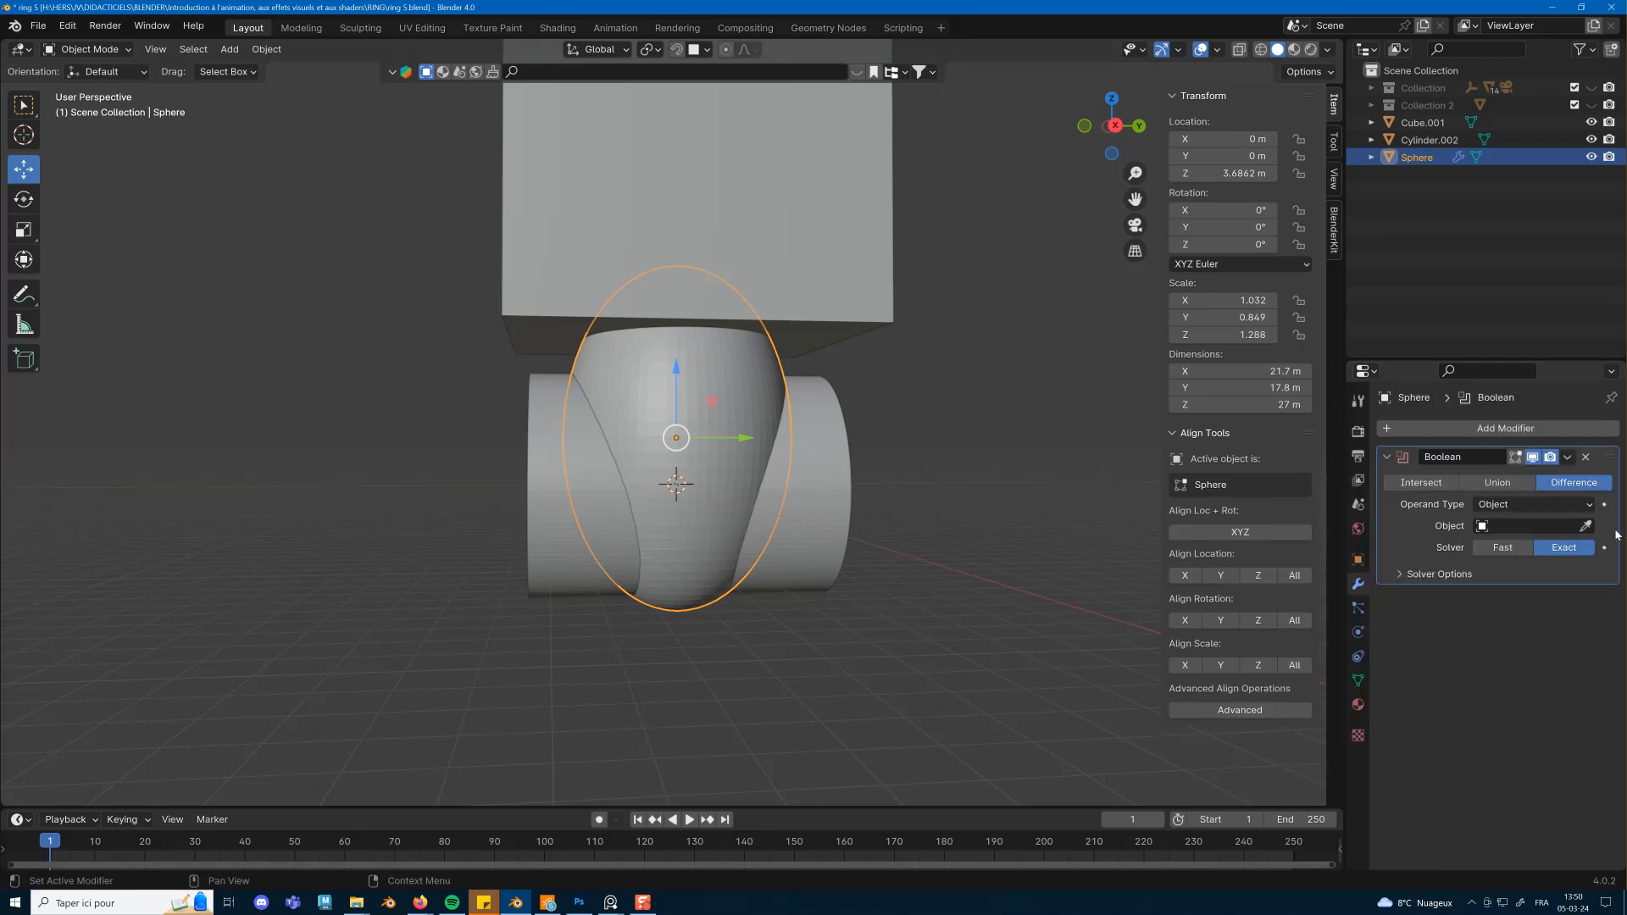
left_click(1589, 525)
left_click(1495, 547)
left_click(1585, 526)
left_click(848, 219)
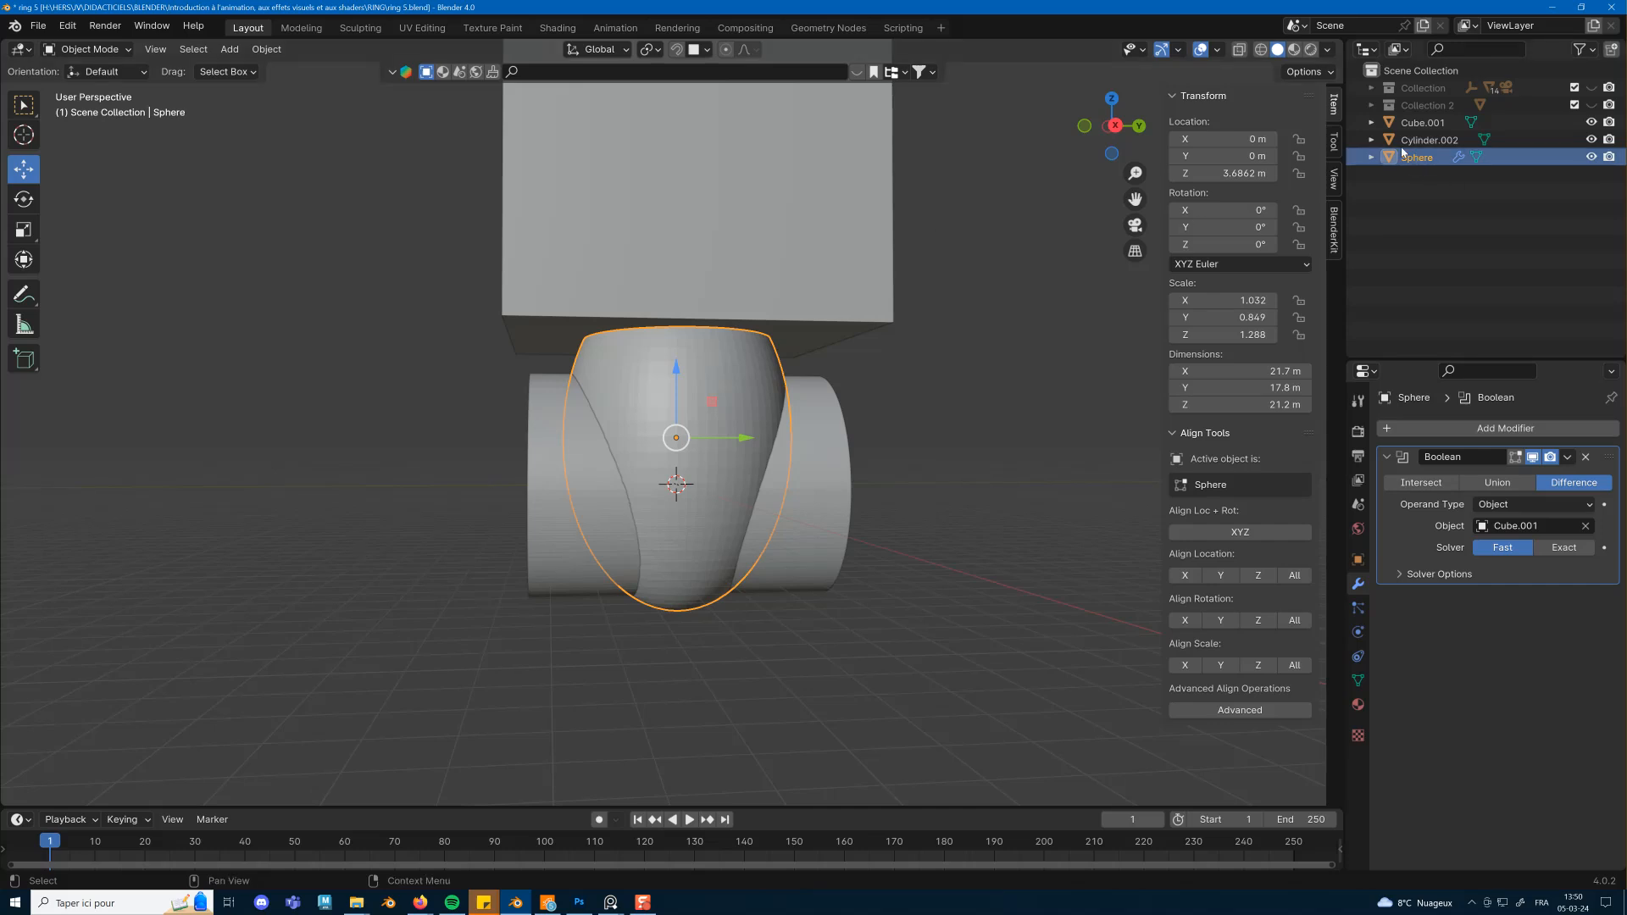
left_click(1592, 122)
middle_click_drag(985, 320, 836, 434)
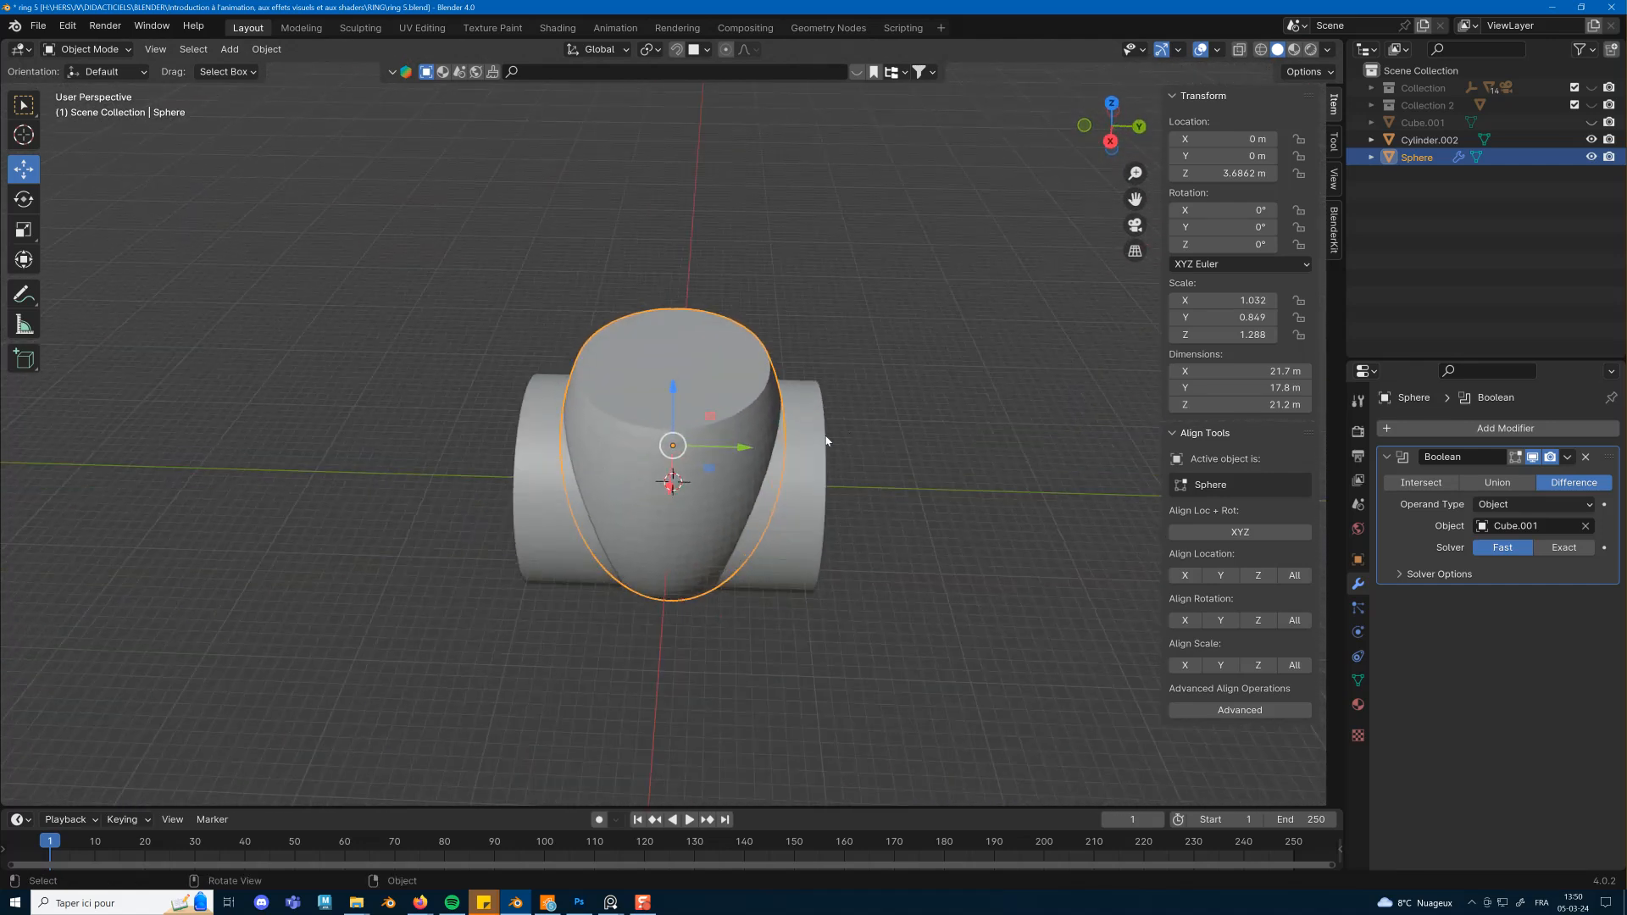
Copy the finger-hole cylinder and paste a duplicate in place.
left_click(818, 435)
key("ctrl")
key("ctrl+v")
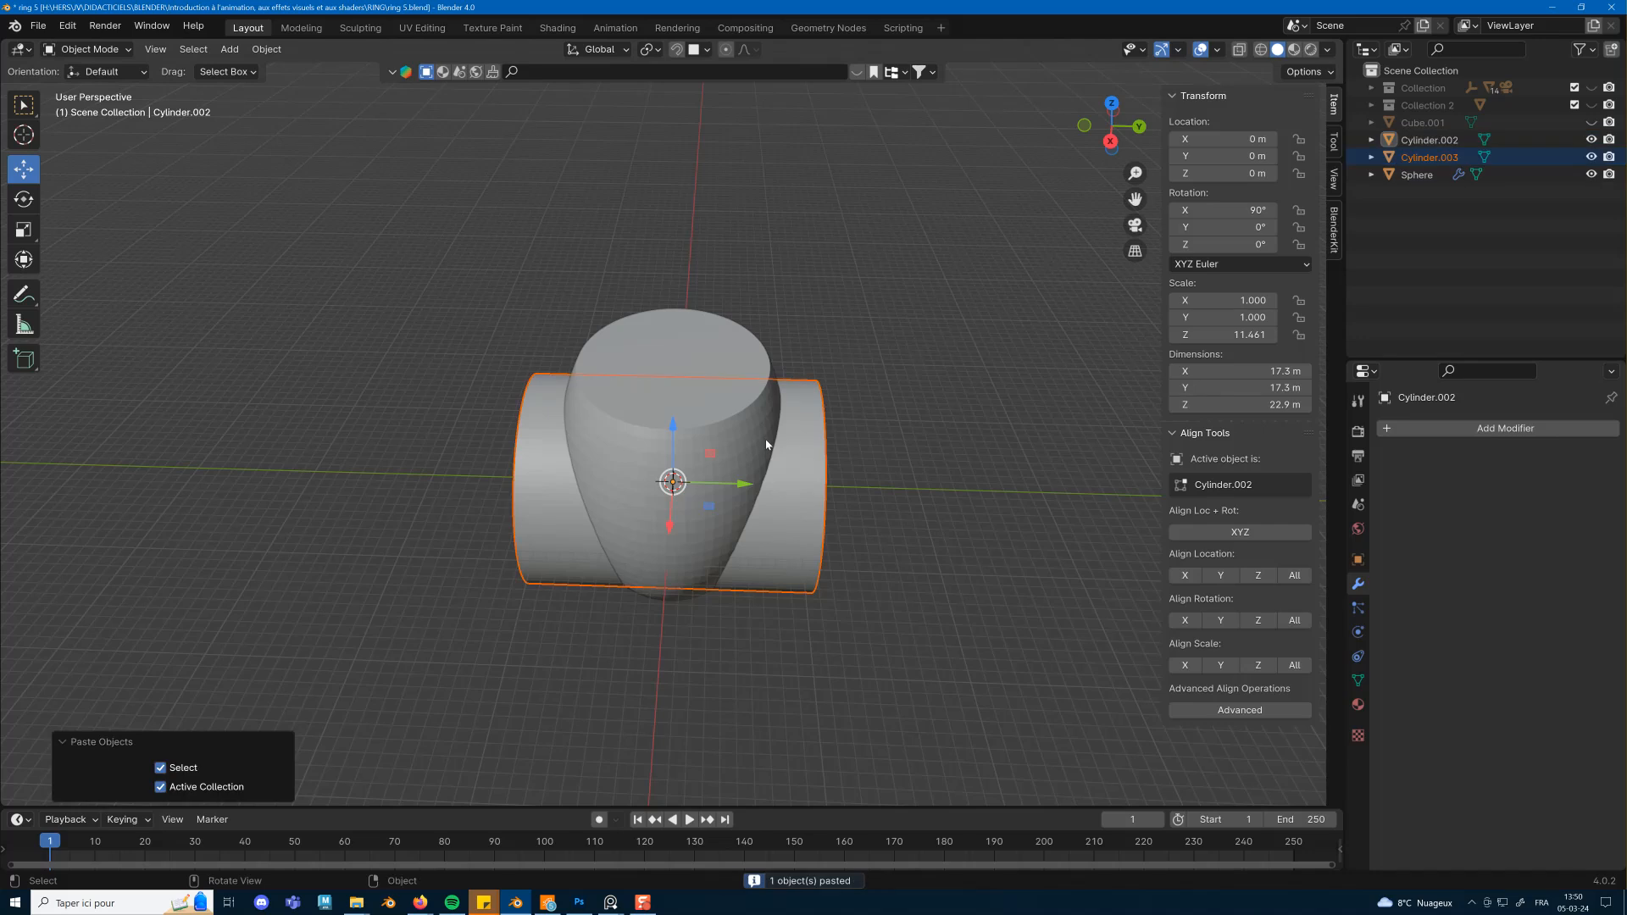
Rotate the duplicate Cylinder.003 by -90° about the global X axis so it stands upright.
key("shift+space")
left_click(754, 462)
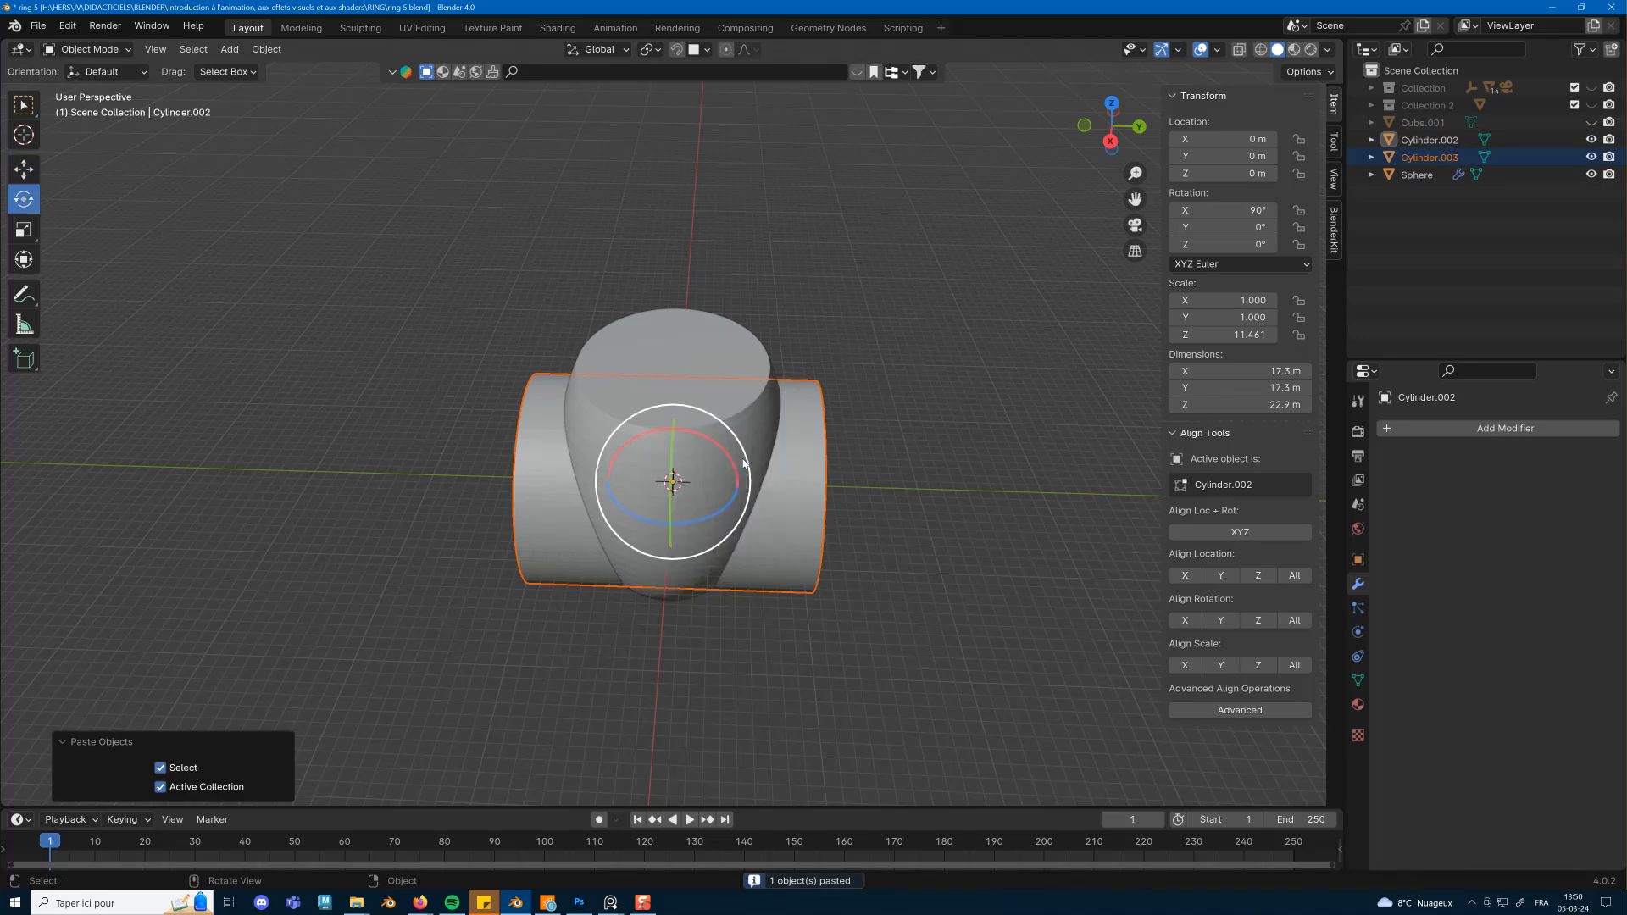
left_click_drag(709, 444, 753, 514)
key("ctrl+z")
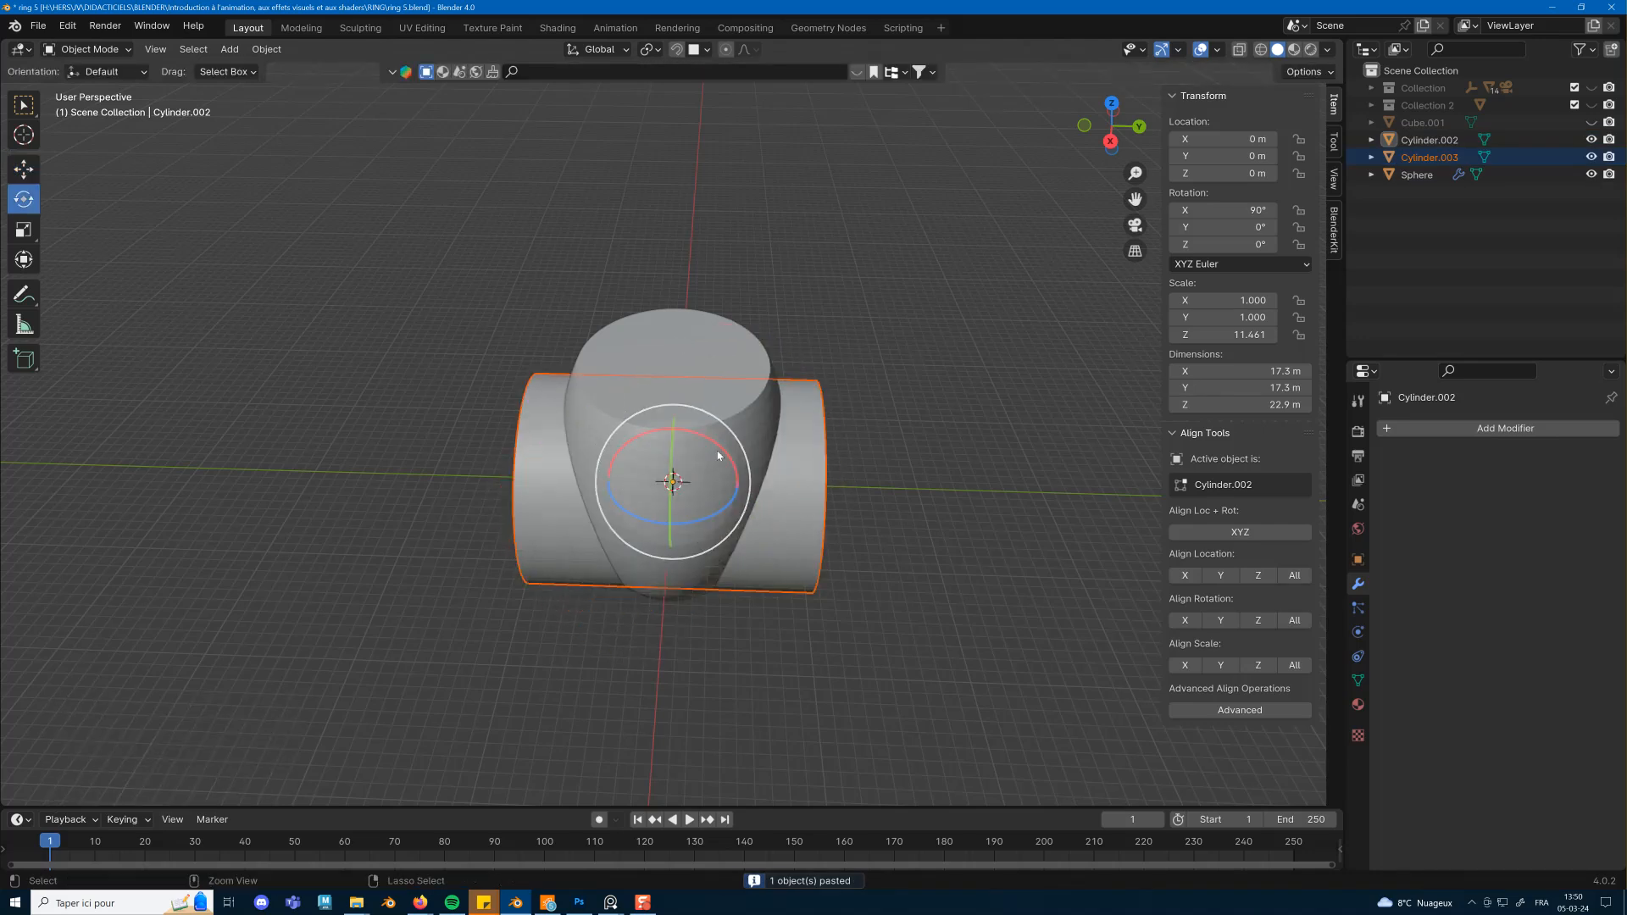
left_click(714, 438)
left_click(713, 438)
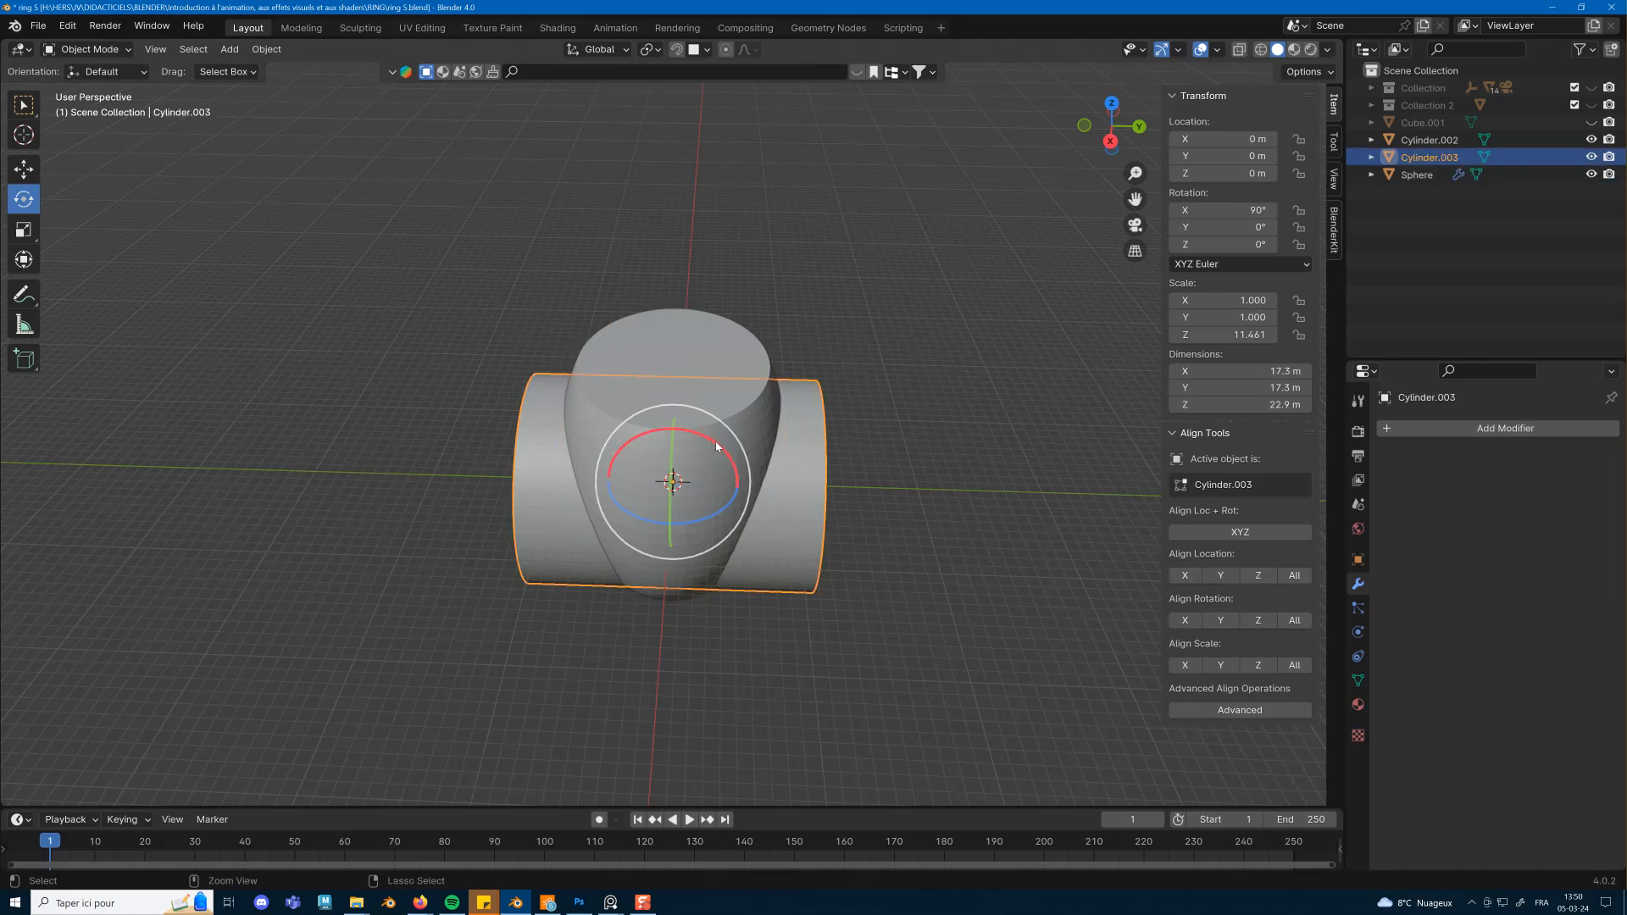
left_click_drag(715, 444, 712, 525)
Scale the upright cylinder uniformly by about 0.913, and stretch it along Z until it rises above the sphere's flat cut.
mouse_move(788, 476)
middle_mouse_down()
mouse_move(929, 450)
mouse_move(1042, 465)
mouse_move(1085, 535)
mouse_move(1144, 513)
mouse_move(978, 433)
mouse_move(800, 429)
mouse_move(740, 445)
mouse_move(795, 460)
middle_mouse_up()
scroll(977, 439, "up", 2)
key("s")
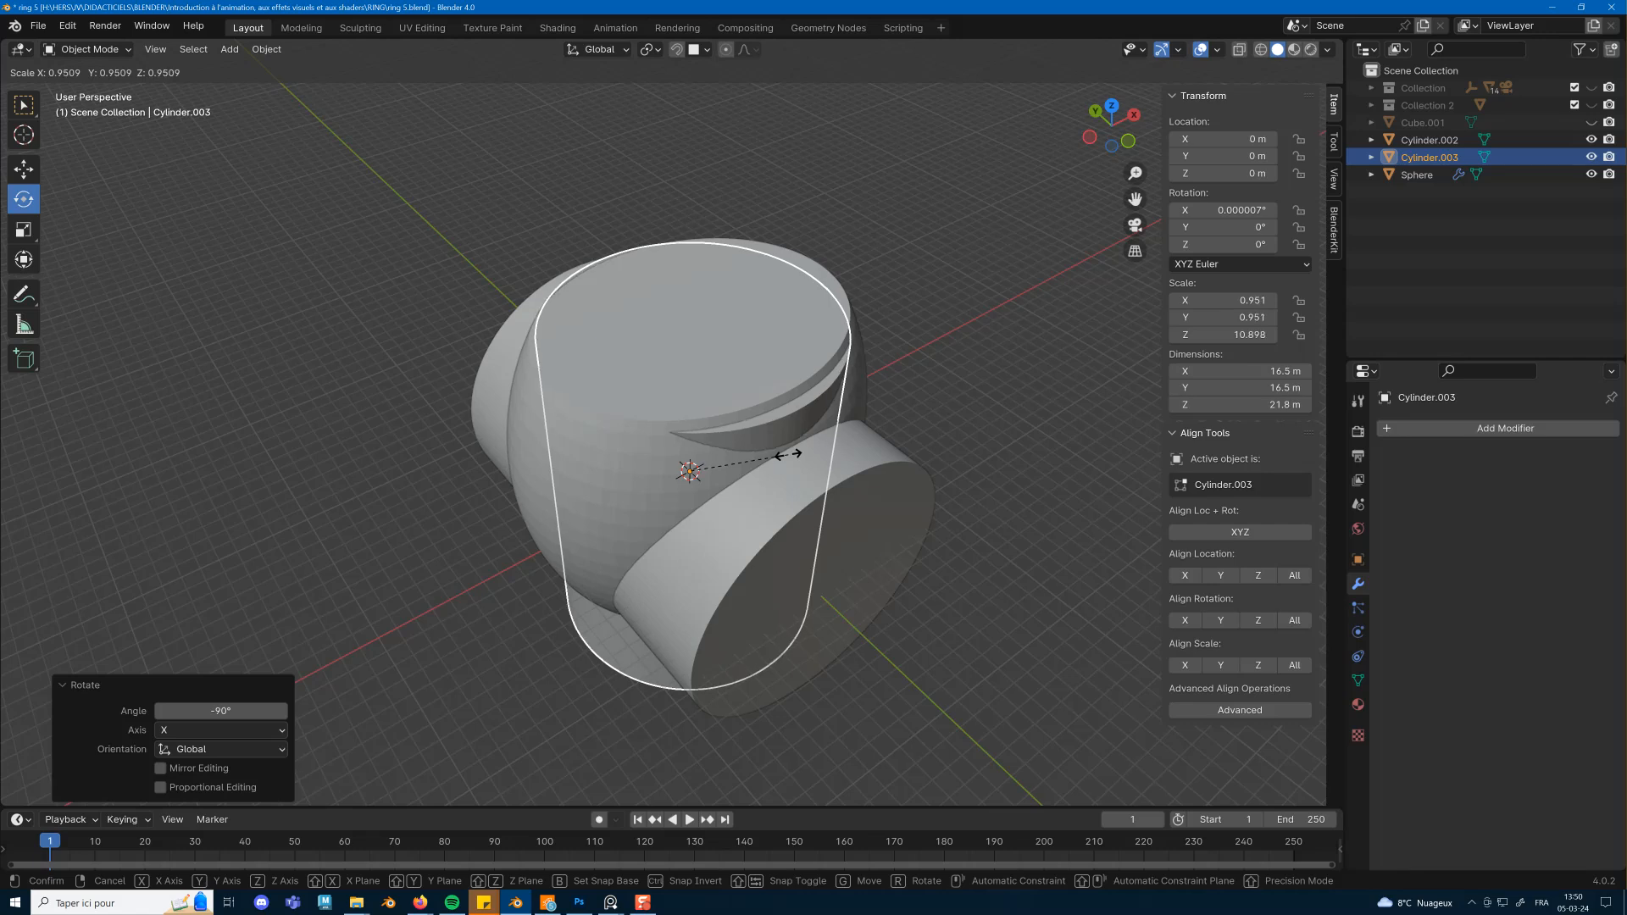
left_click(785, 454)
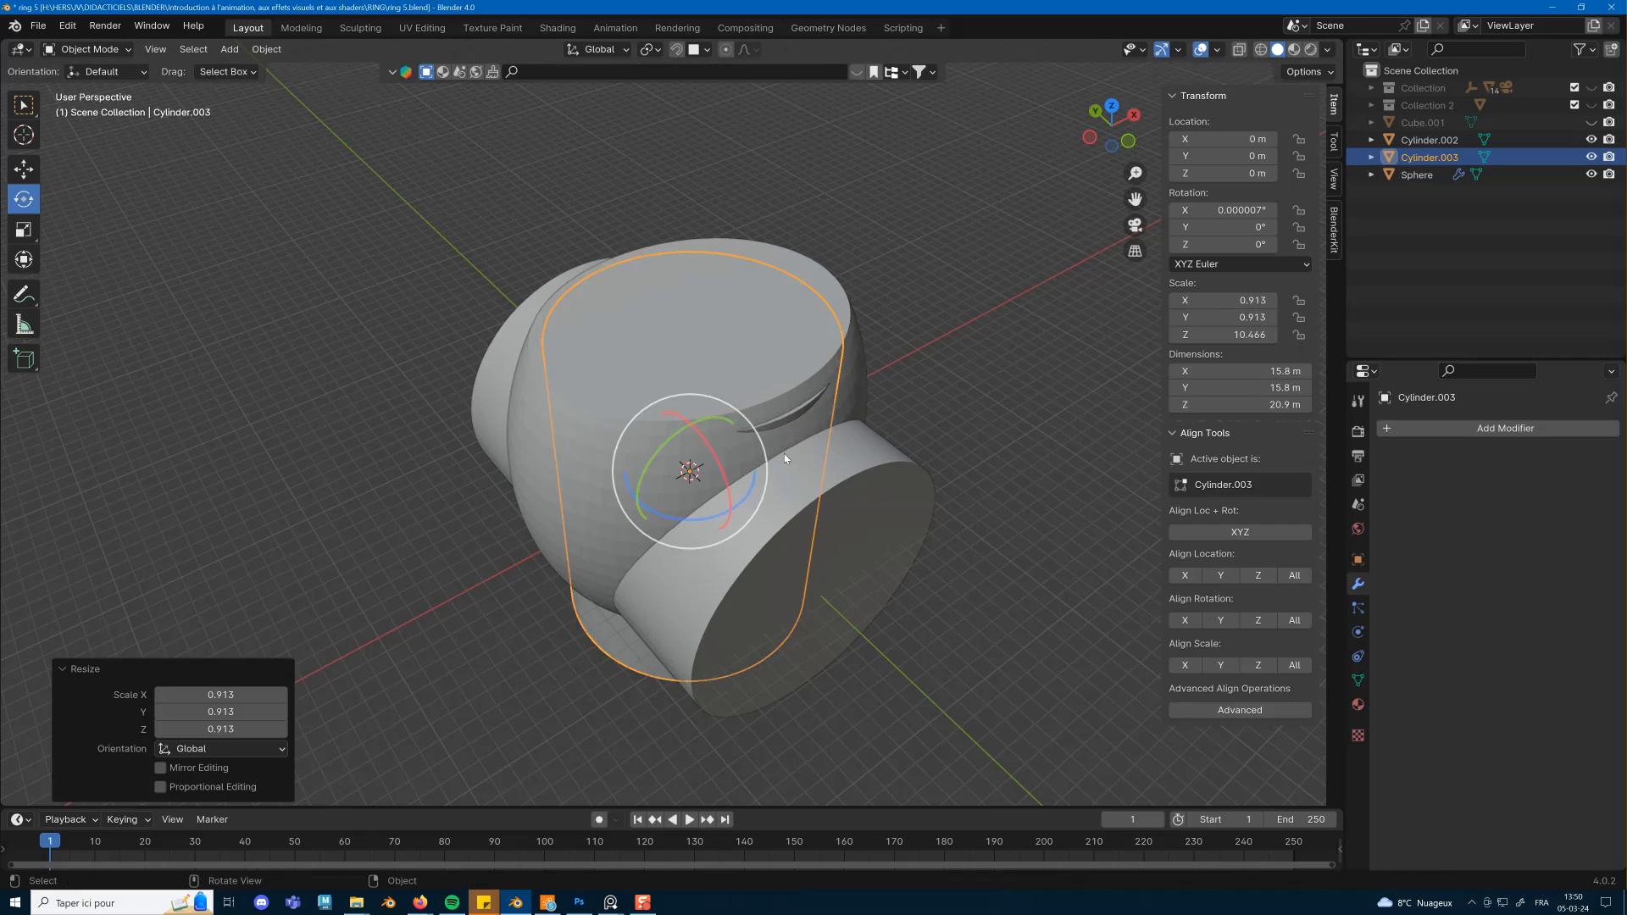
key("s")
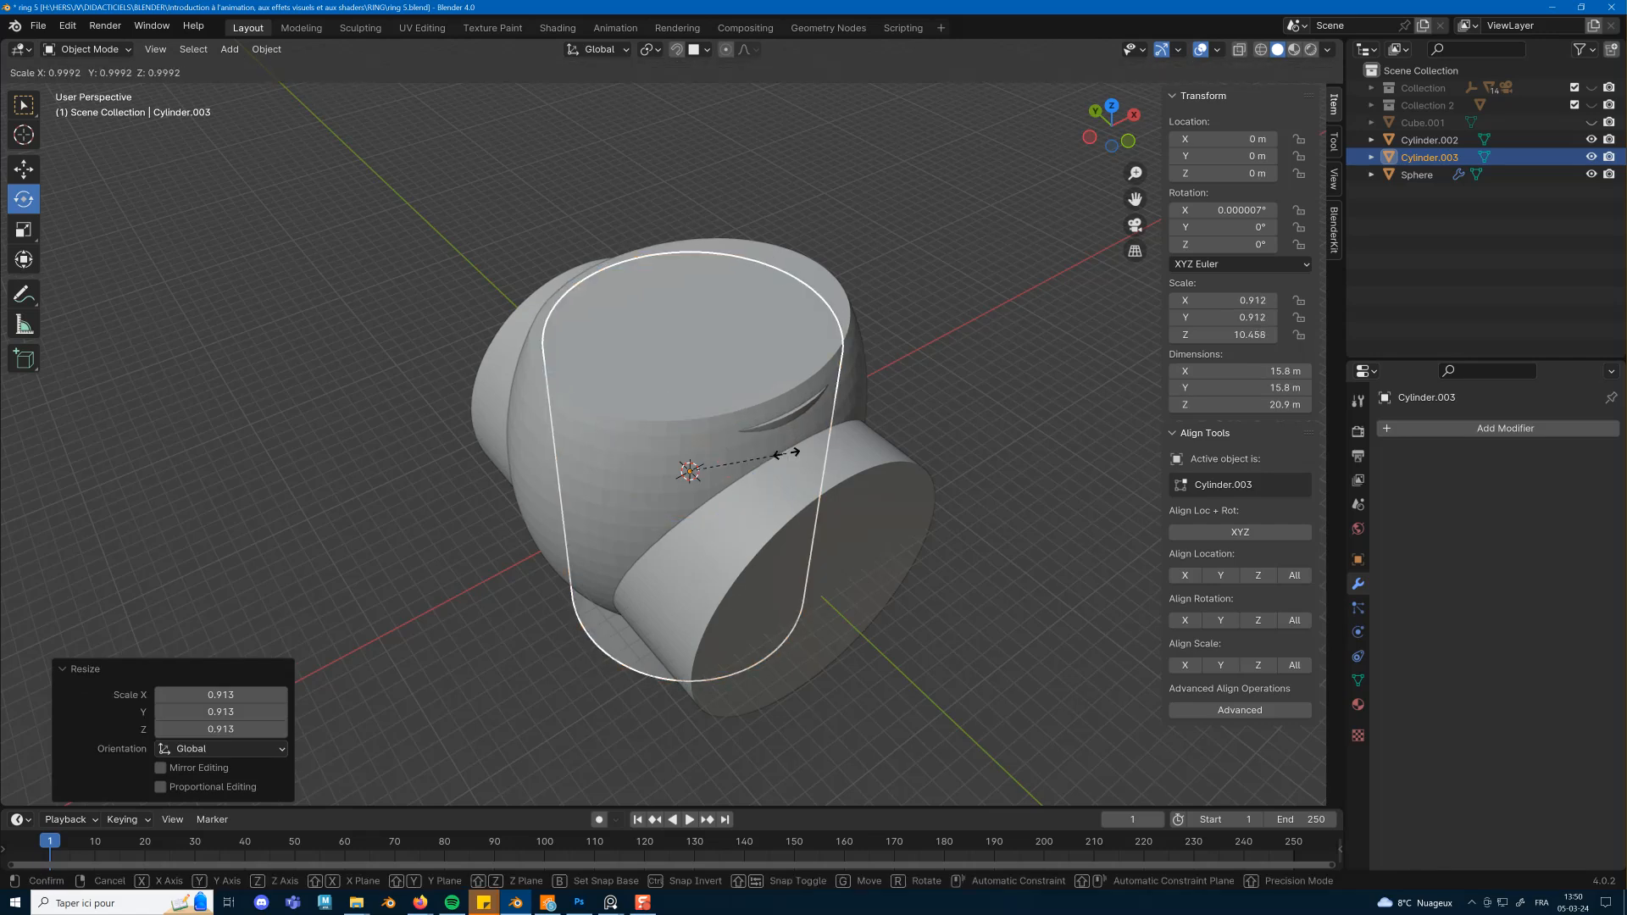
key("z")
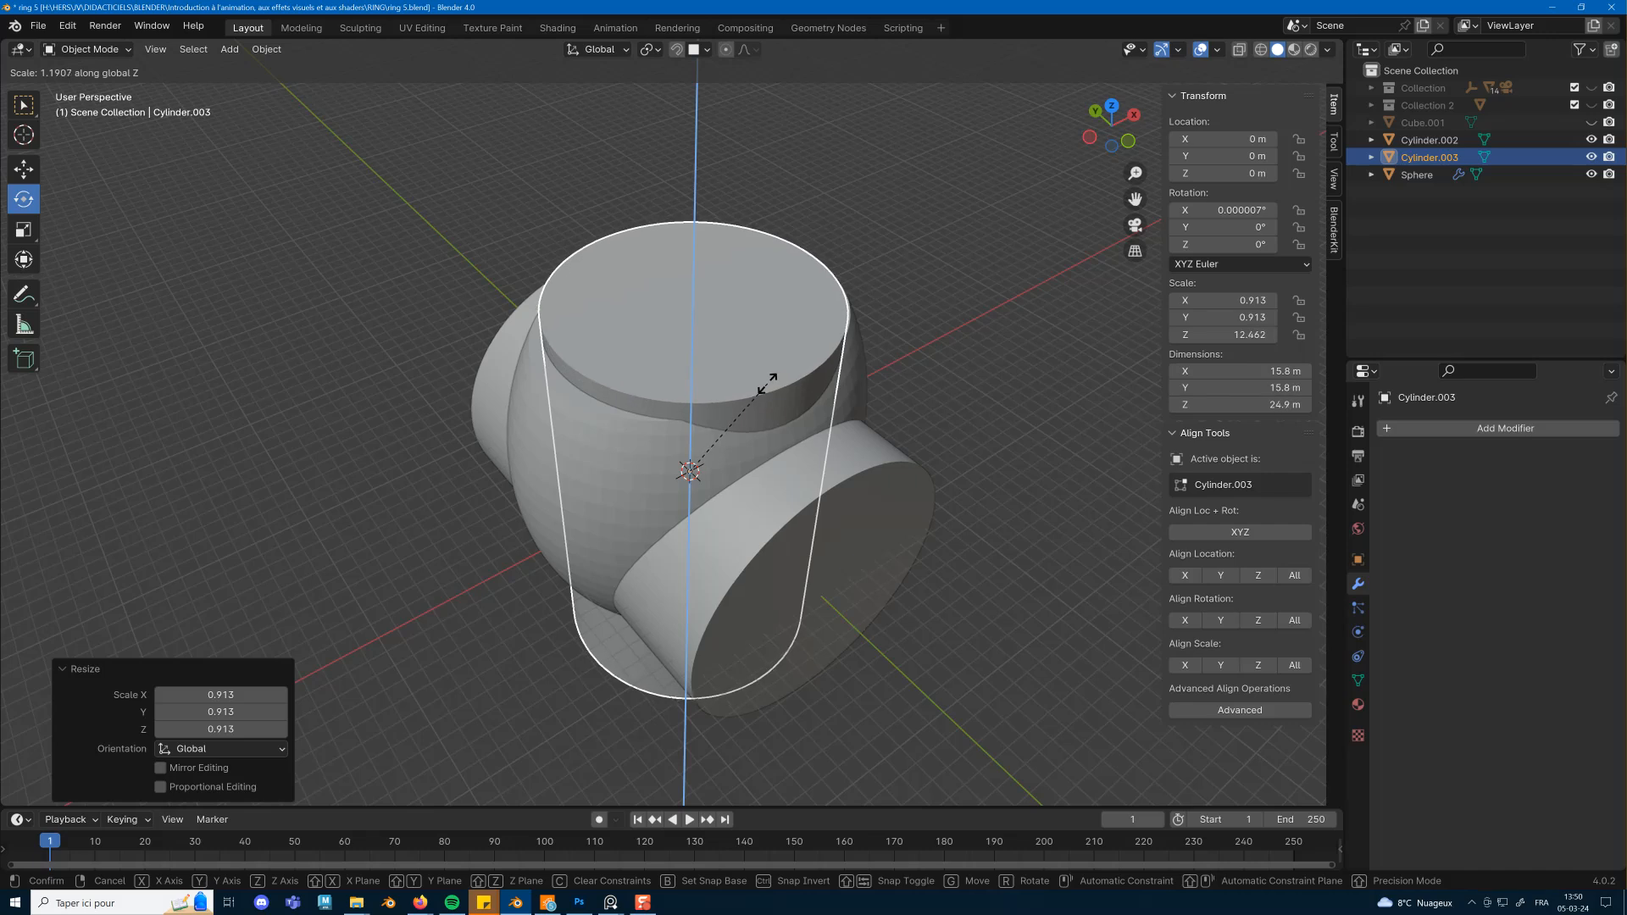
left_click(771, 373)
Apply the Boolean modifier on the sphere so the flat cut becomes part of its mesh.
middle_click_drag(778, 456, 973, 440)
left_click(777, 448)
middle_click_drag(843, 465, 567, 439)
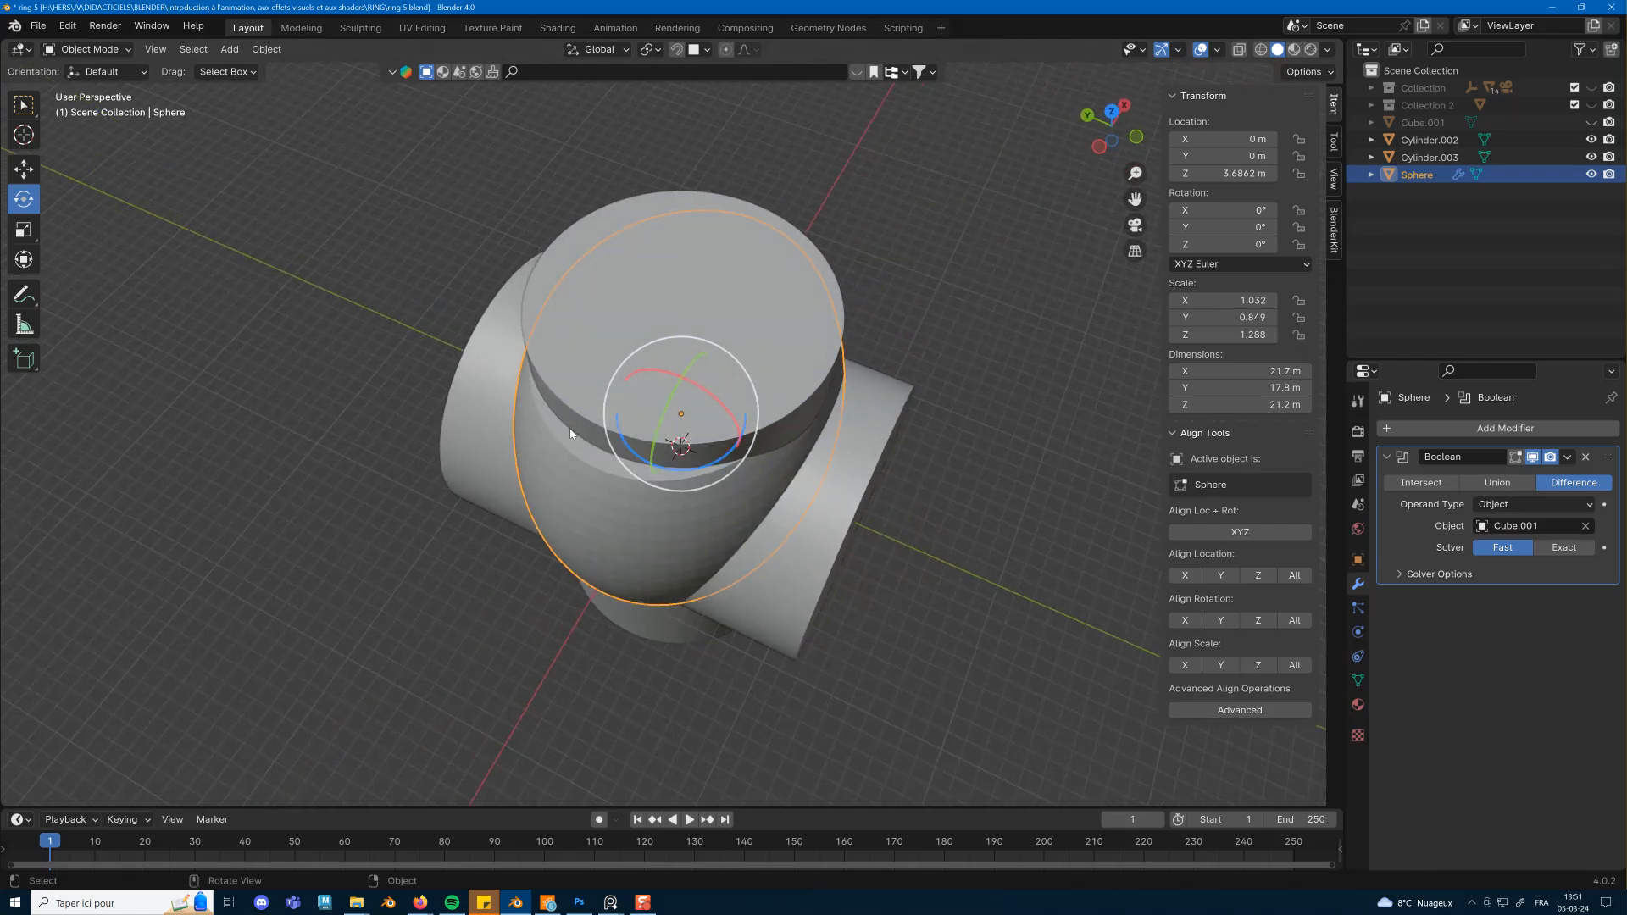
key("KP_Divide")
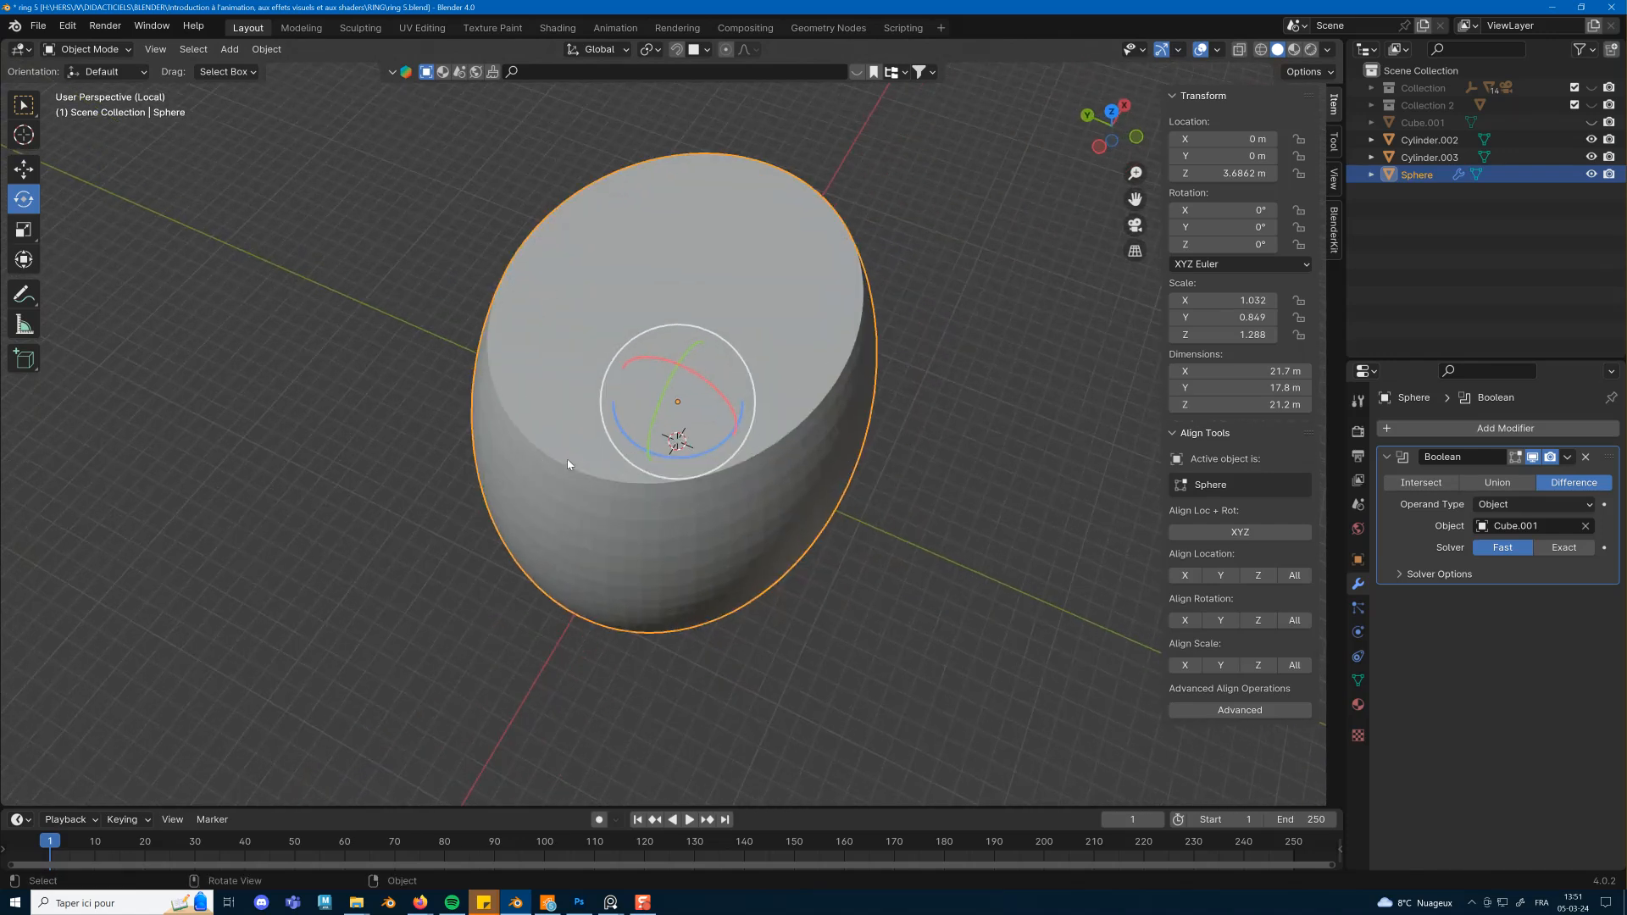
scroll(700, 221, "down", 3)
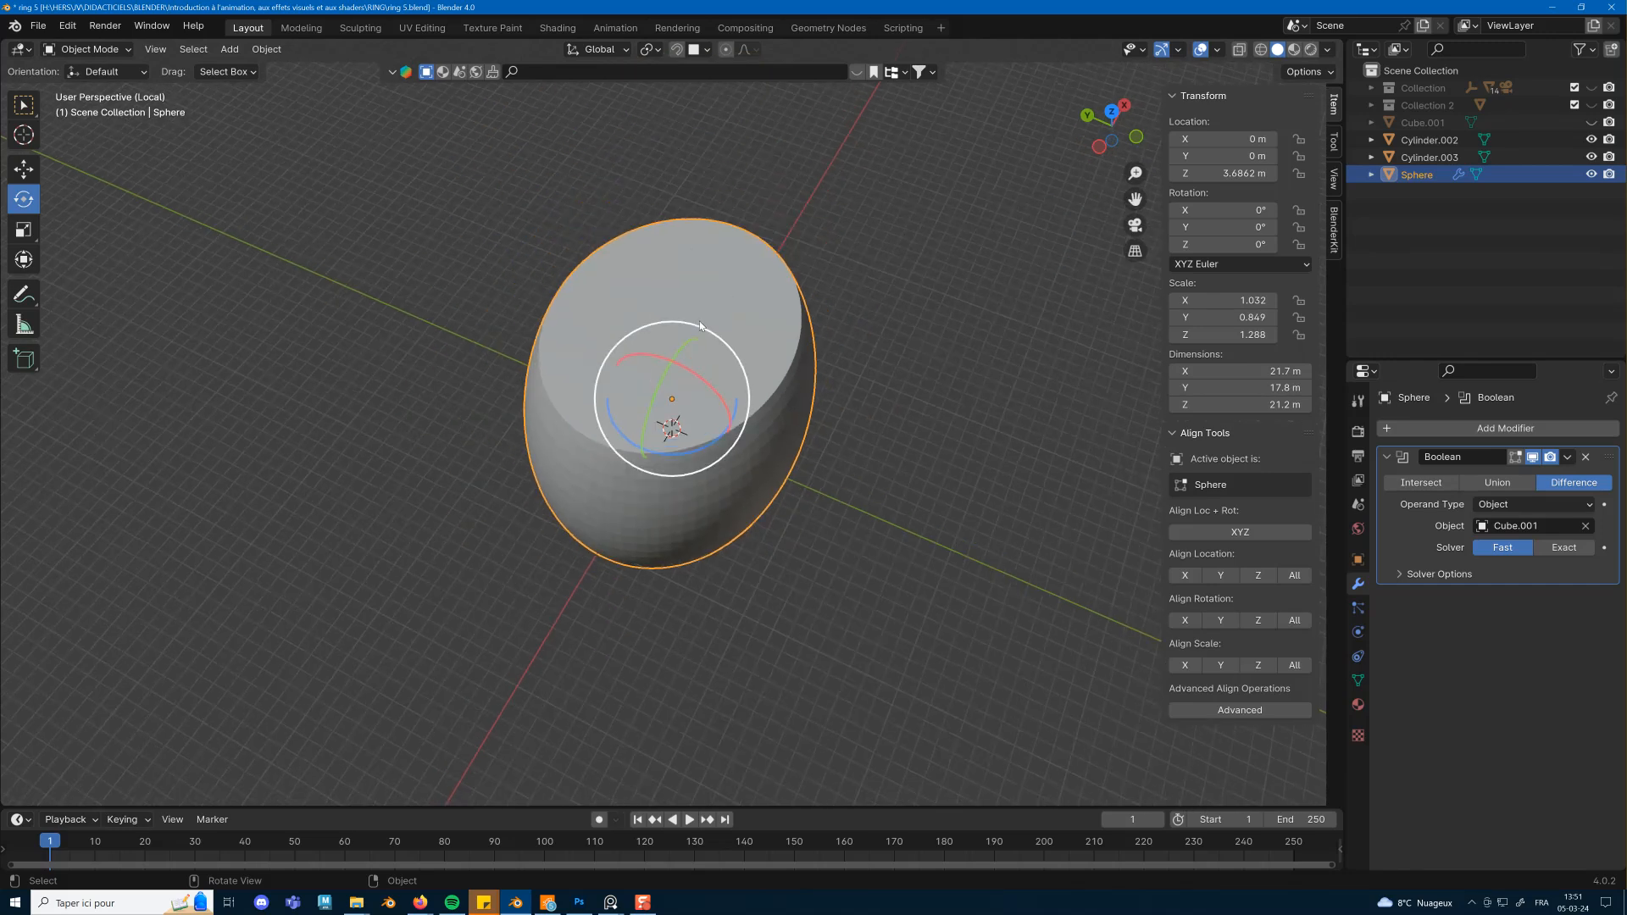
key("KP_Divide")
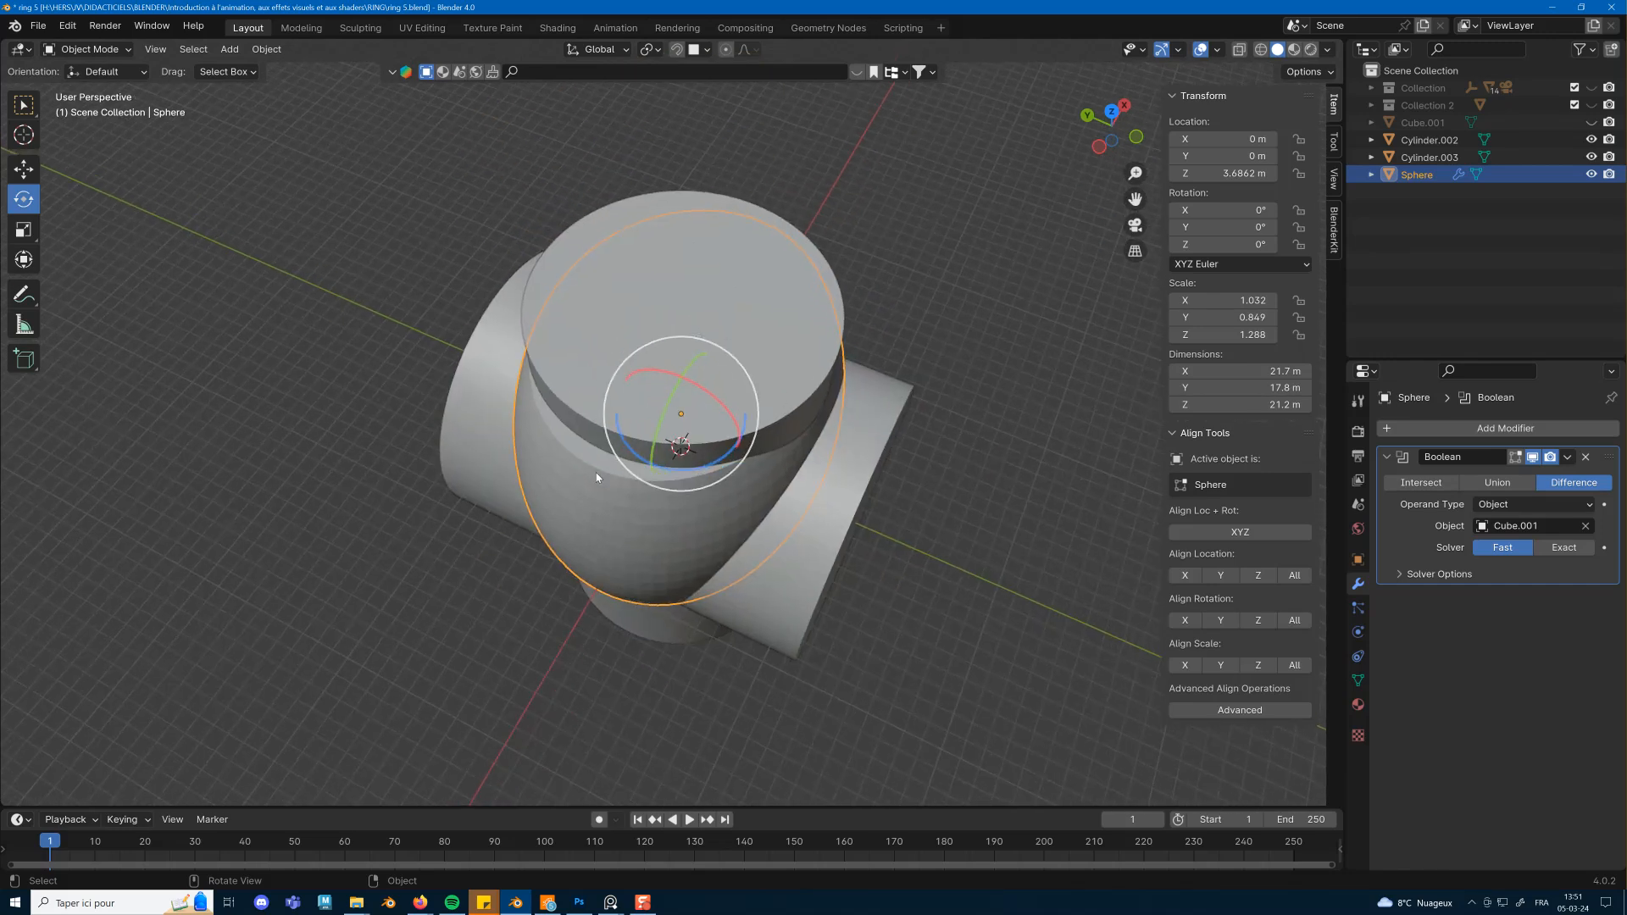
key("Tab")
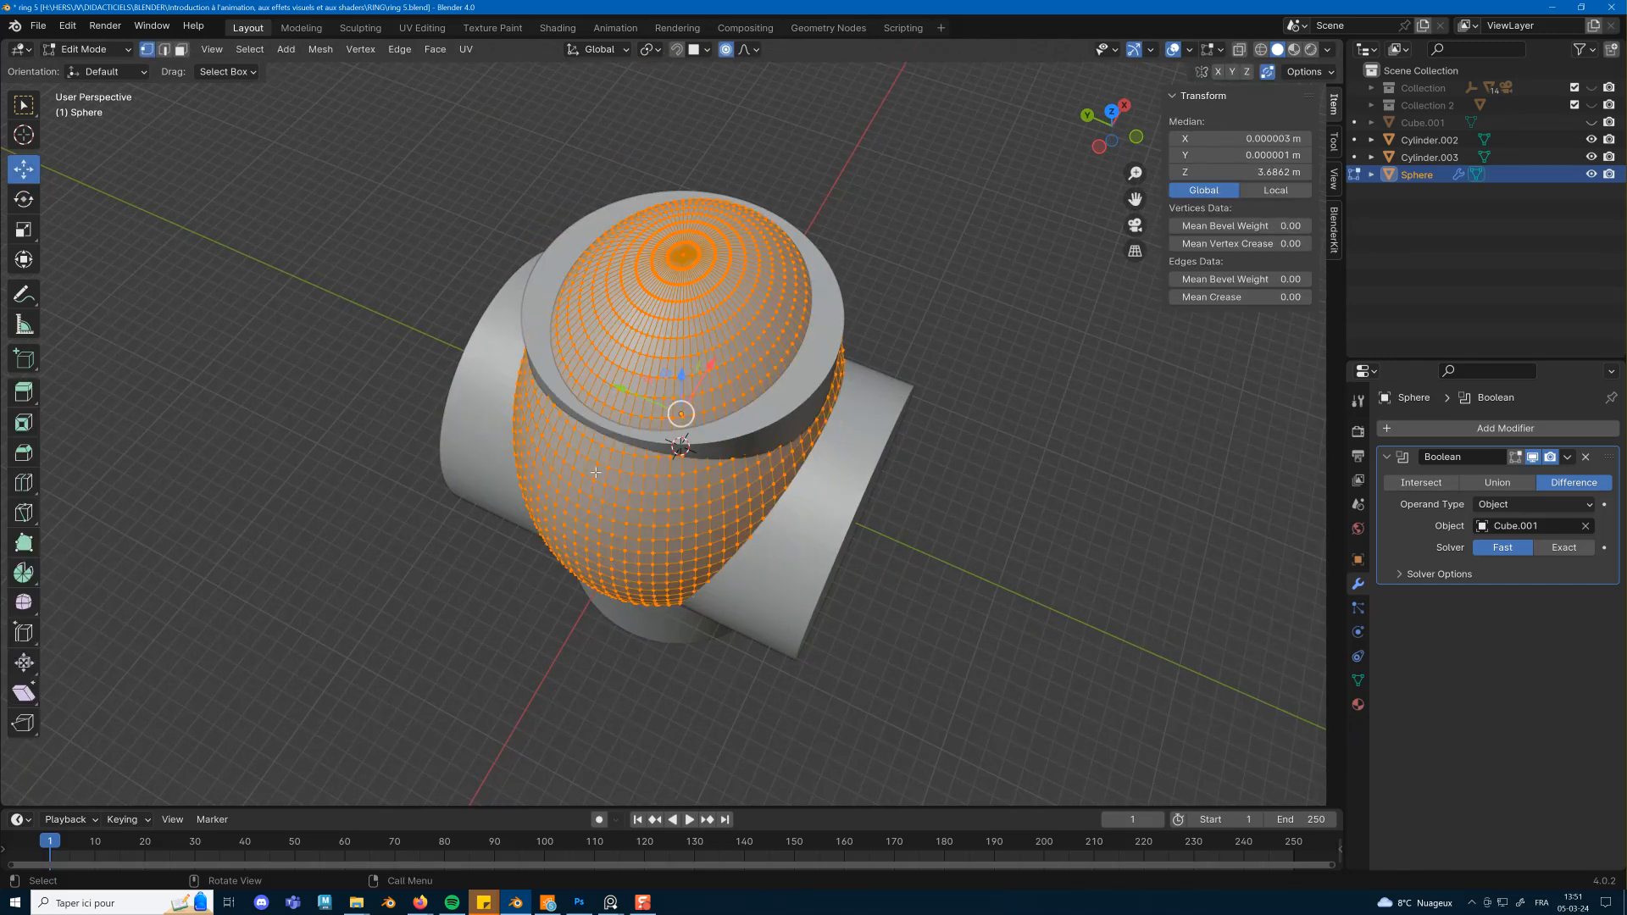
key("Tab")
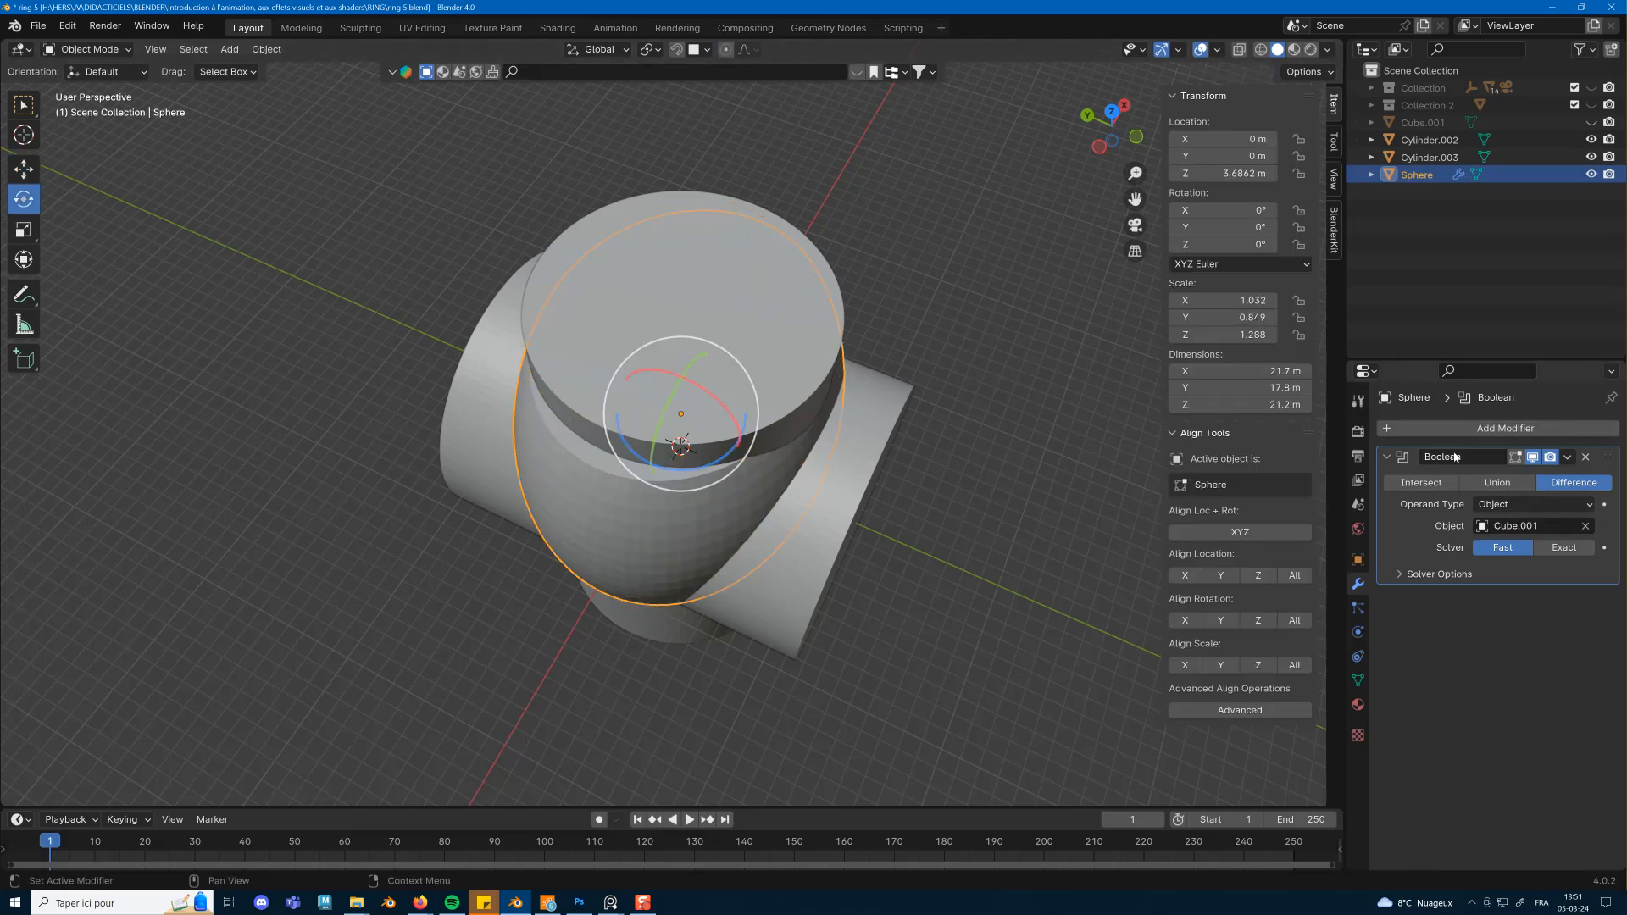
left_click(1570, 459)
left_click(1491, 476)
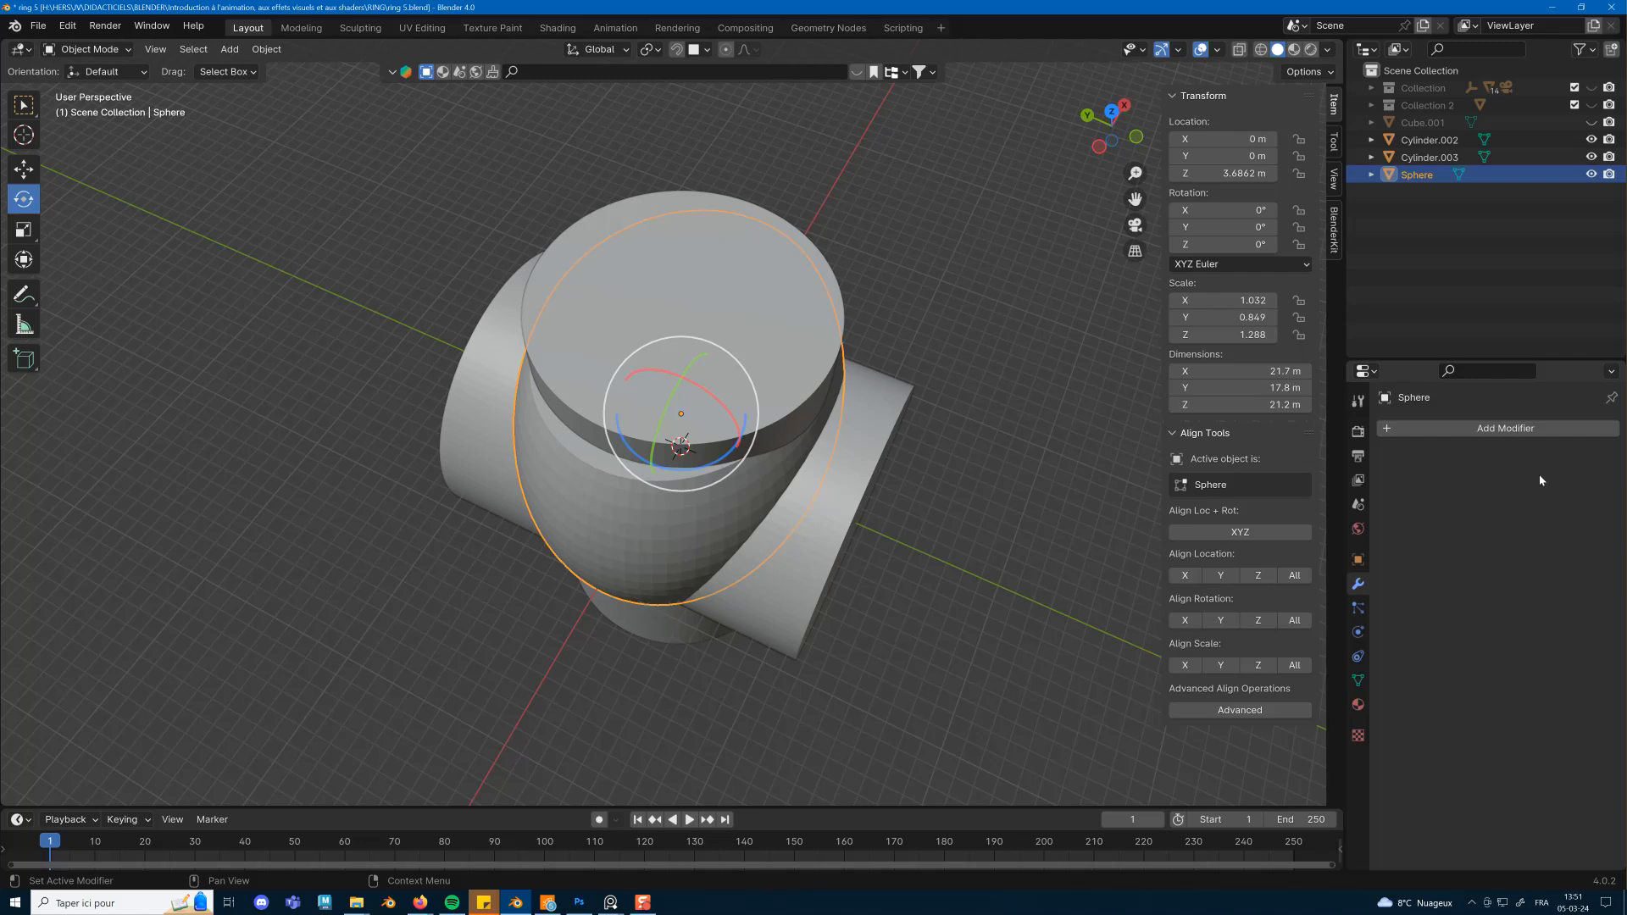
In Edit Mode, enlarge the sphere's flat upper face uniformly by about 1.096 with smooth proportional editing at size 20, to match the upright cylinder's Y width.
key("Tab")
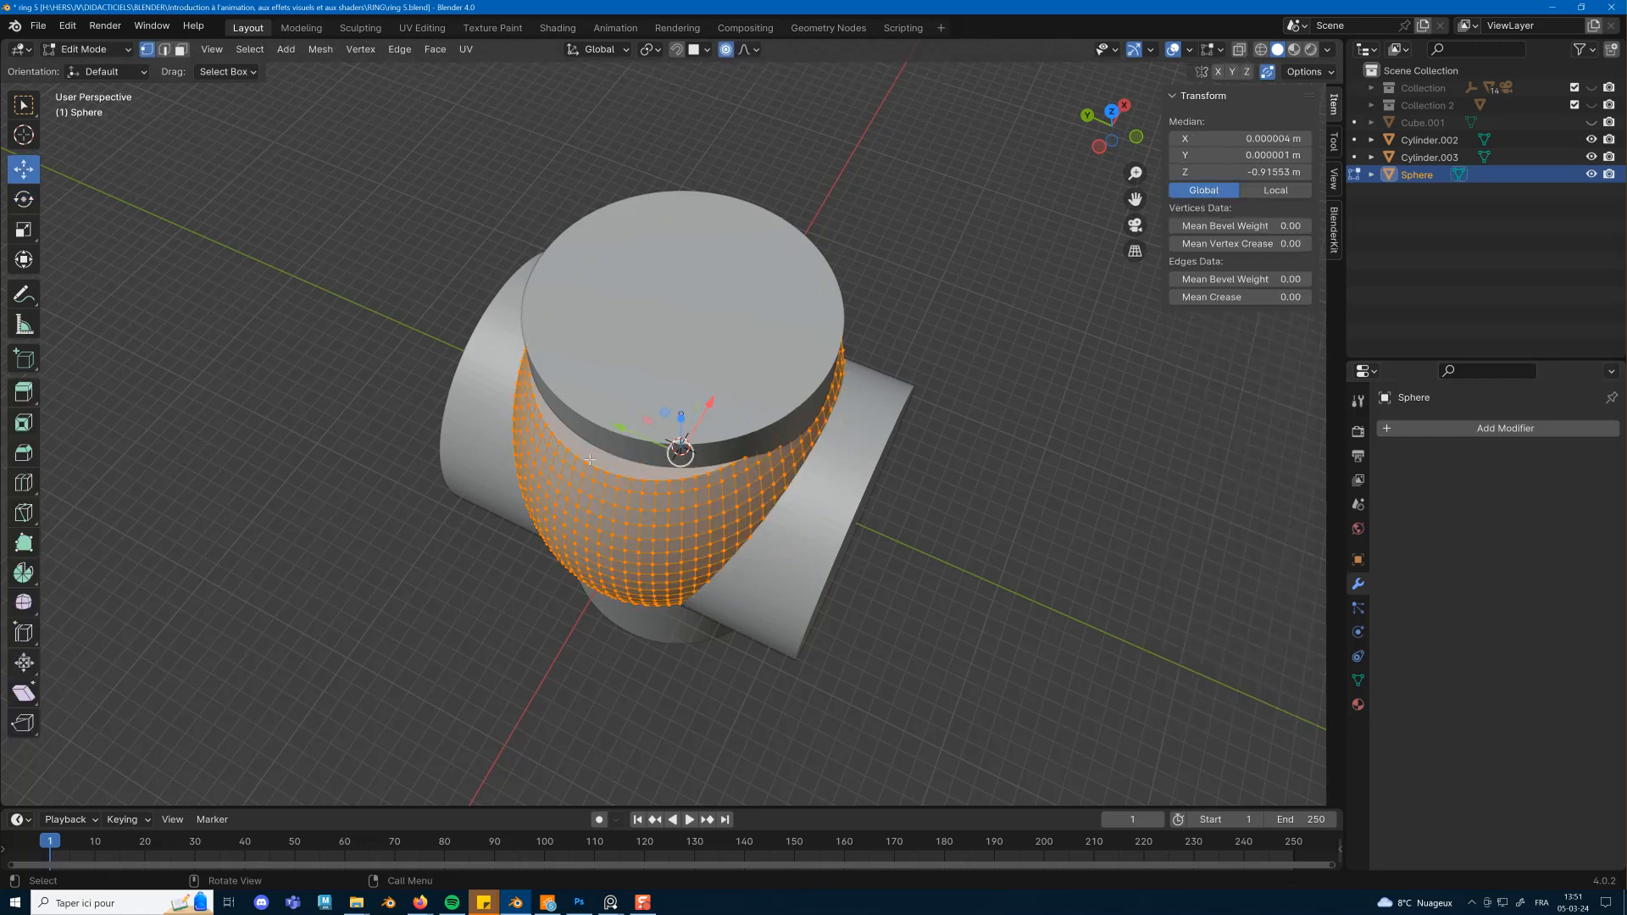
key("3")
left_click(596, 452)
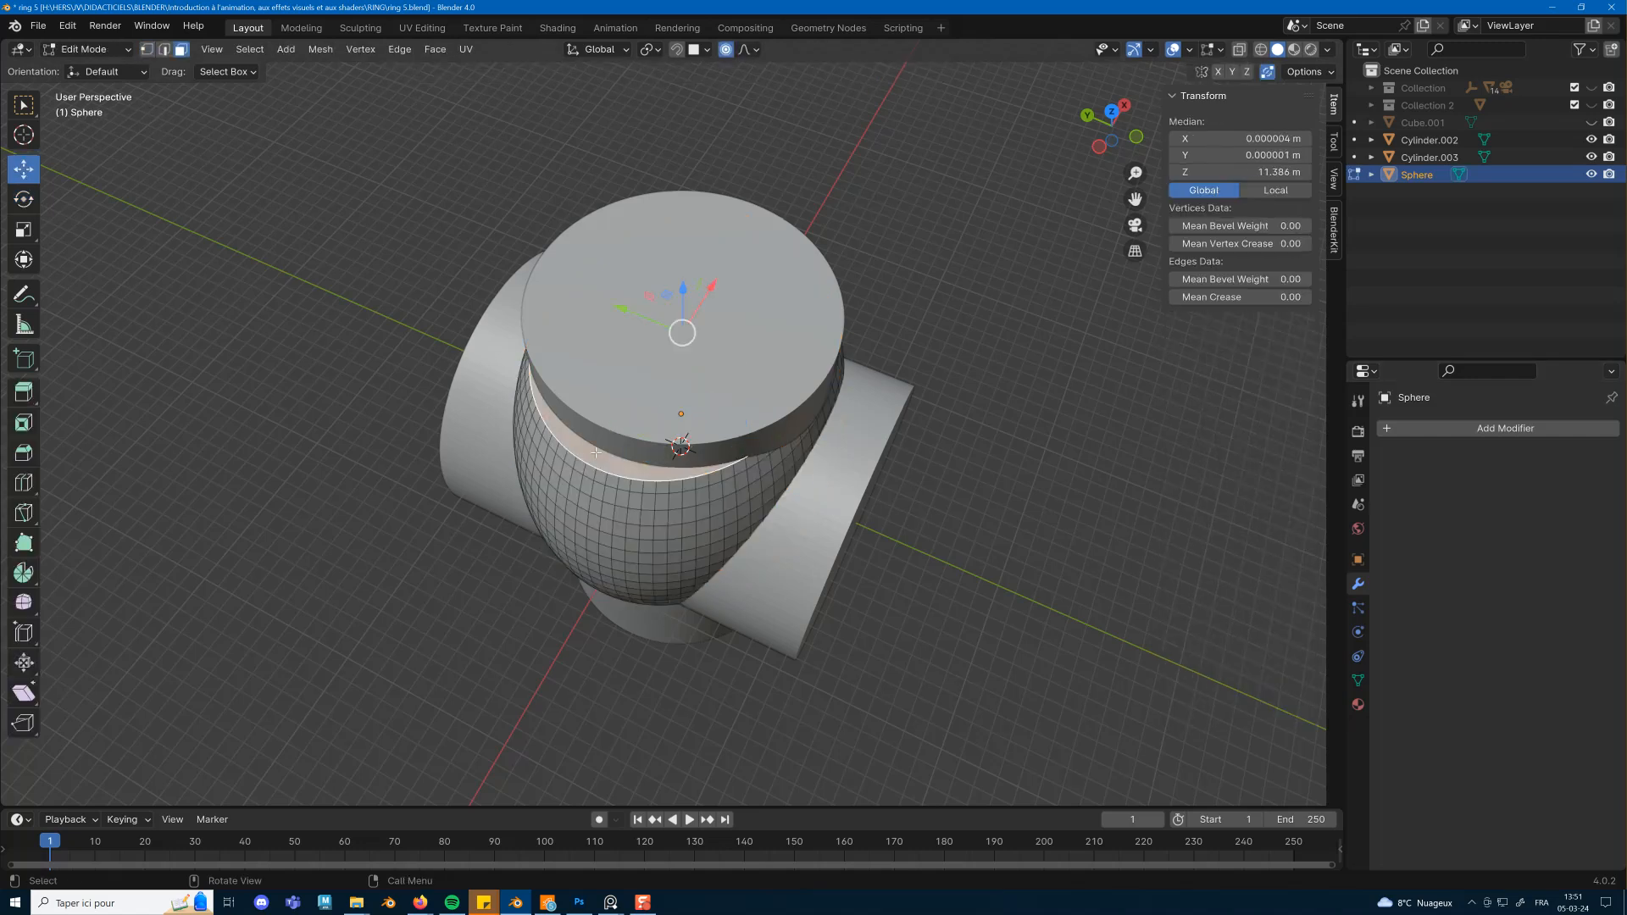
left_click(747, 50)
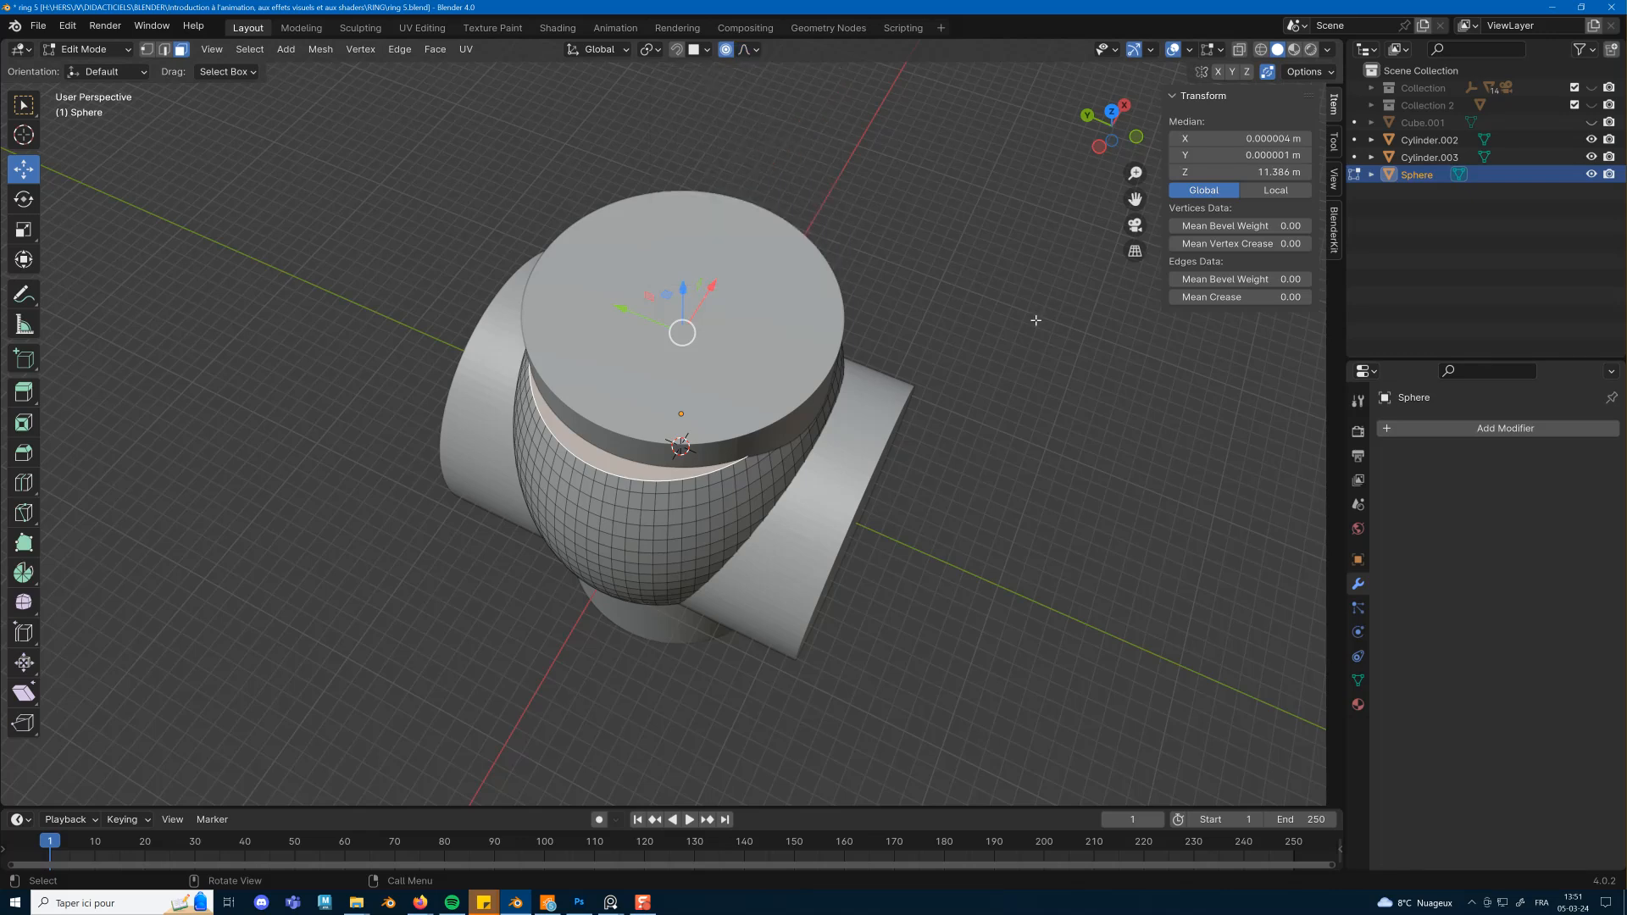
key("KP_7")
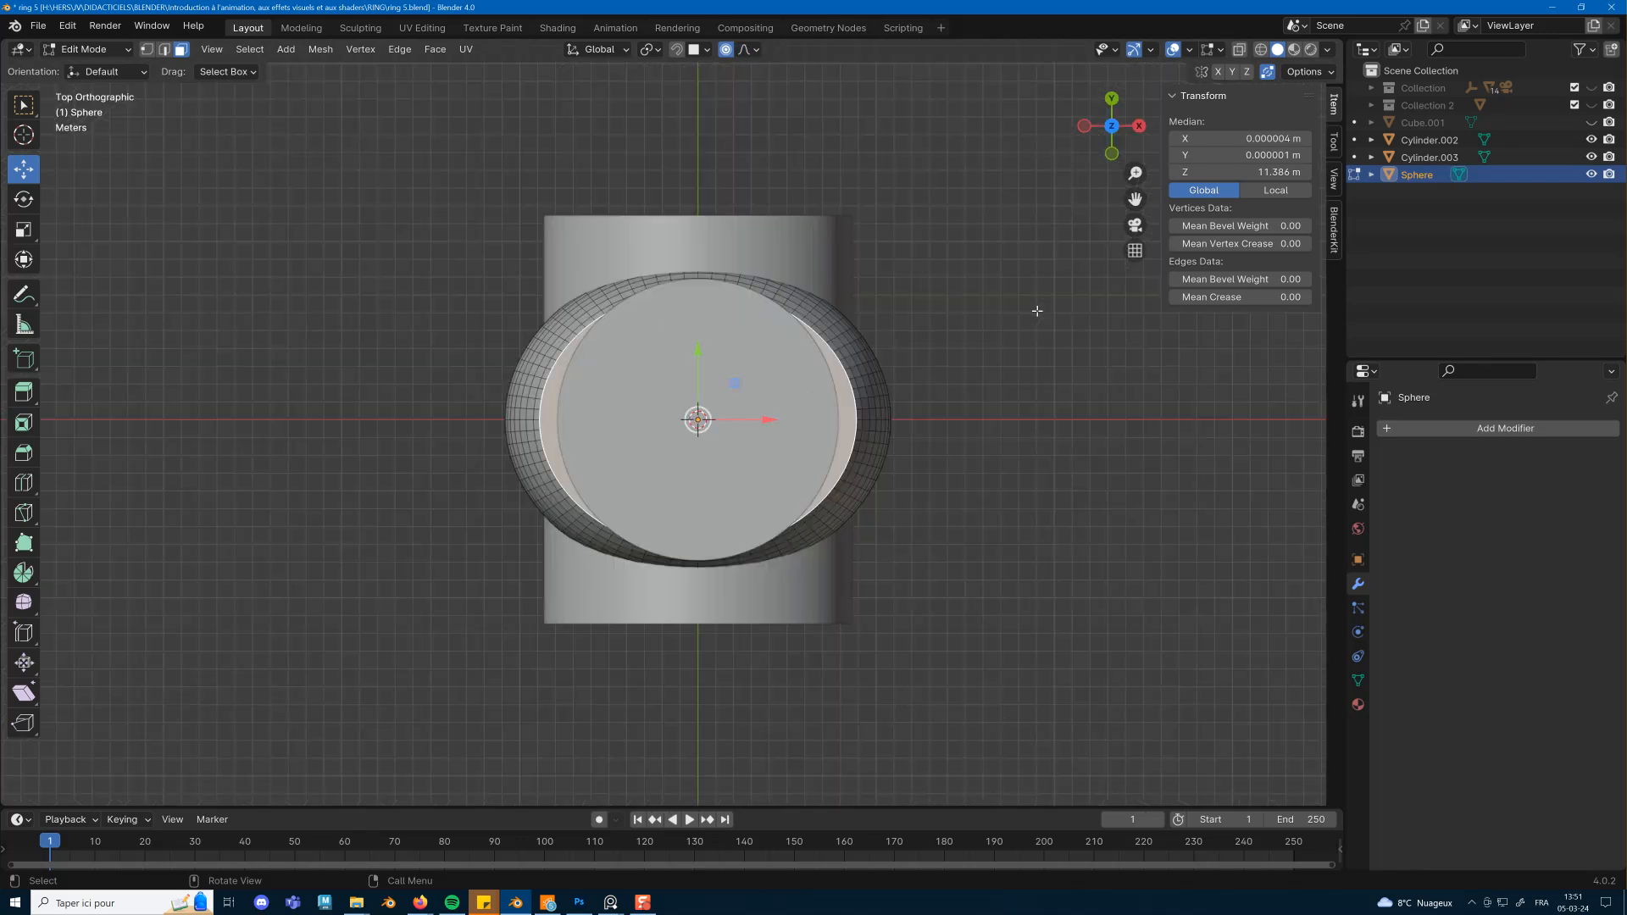
scroll(748, 365, "up", 2)
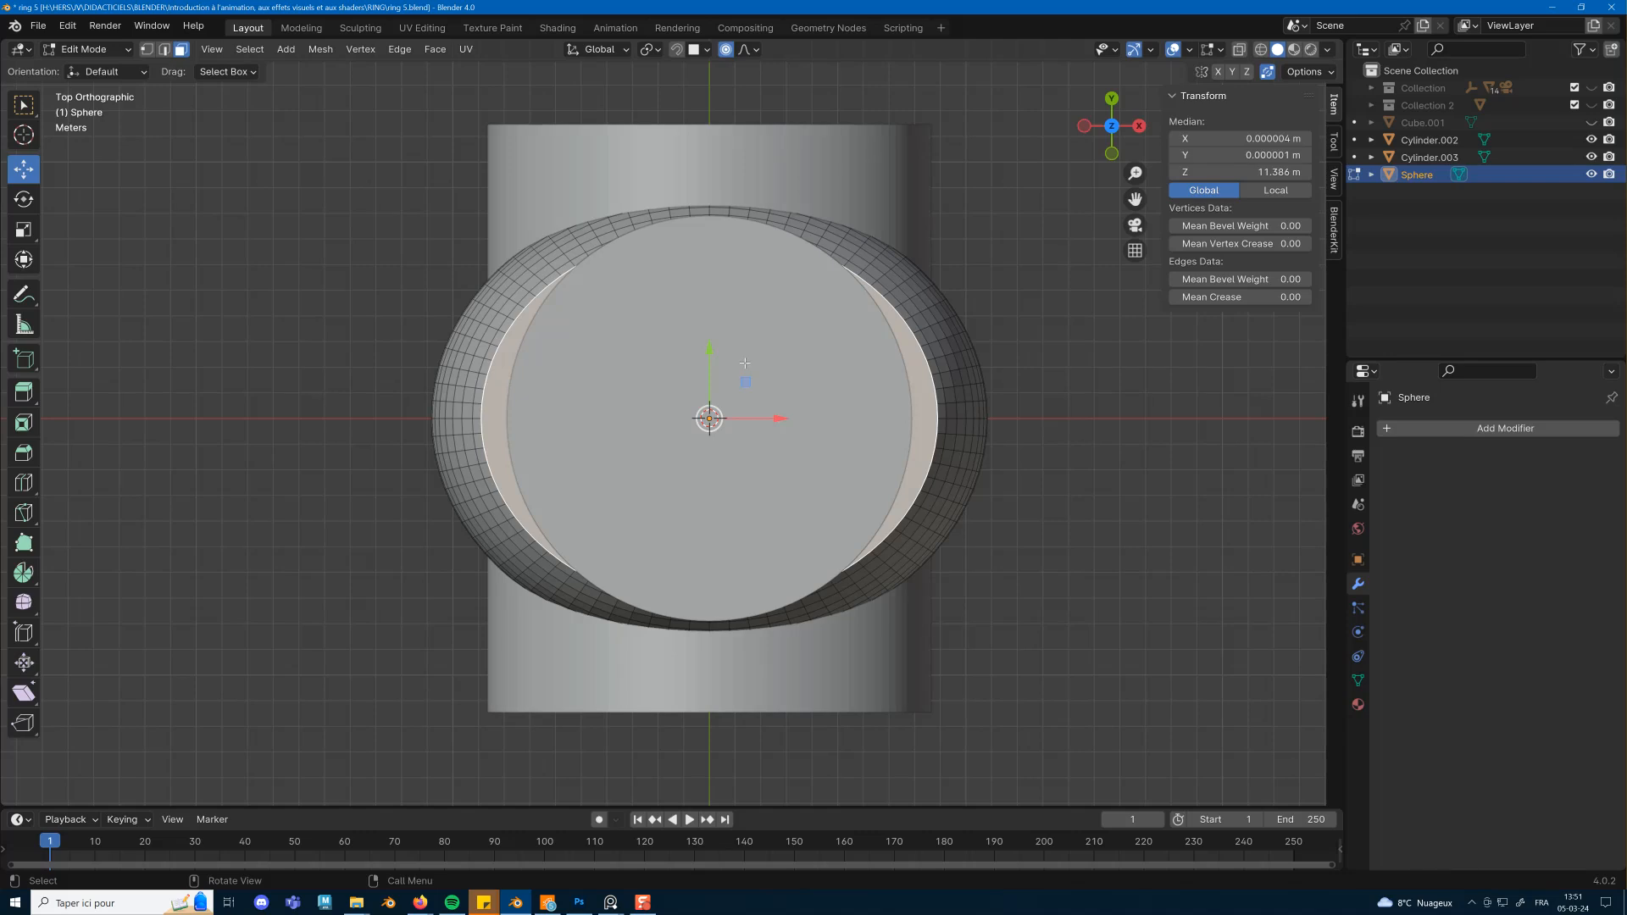
key("s")
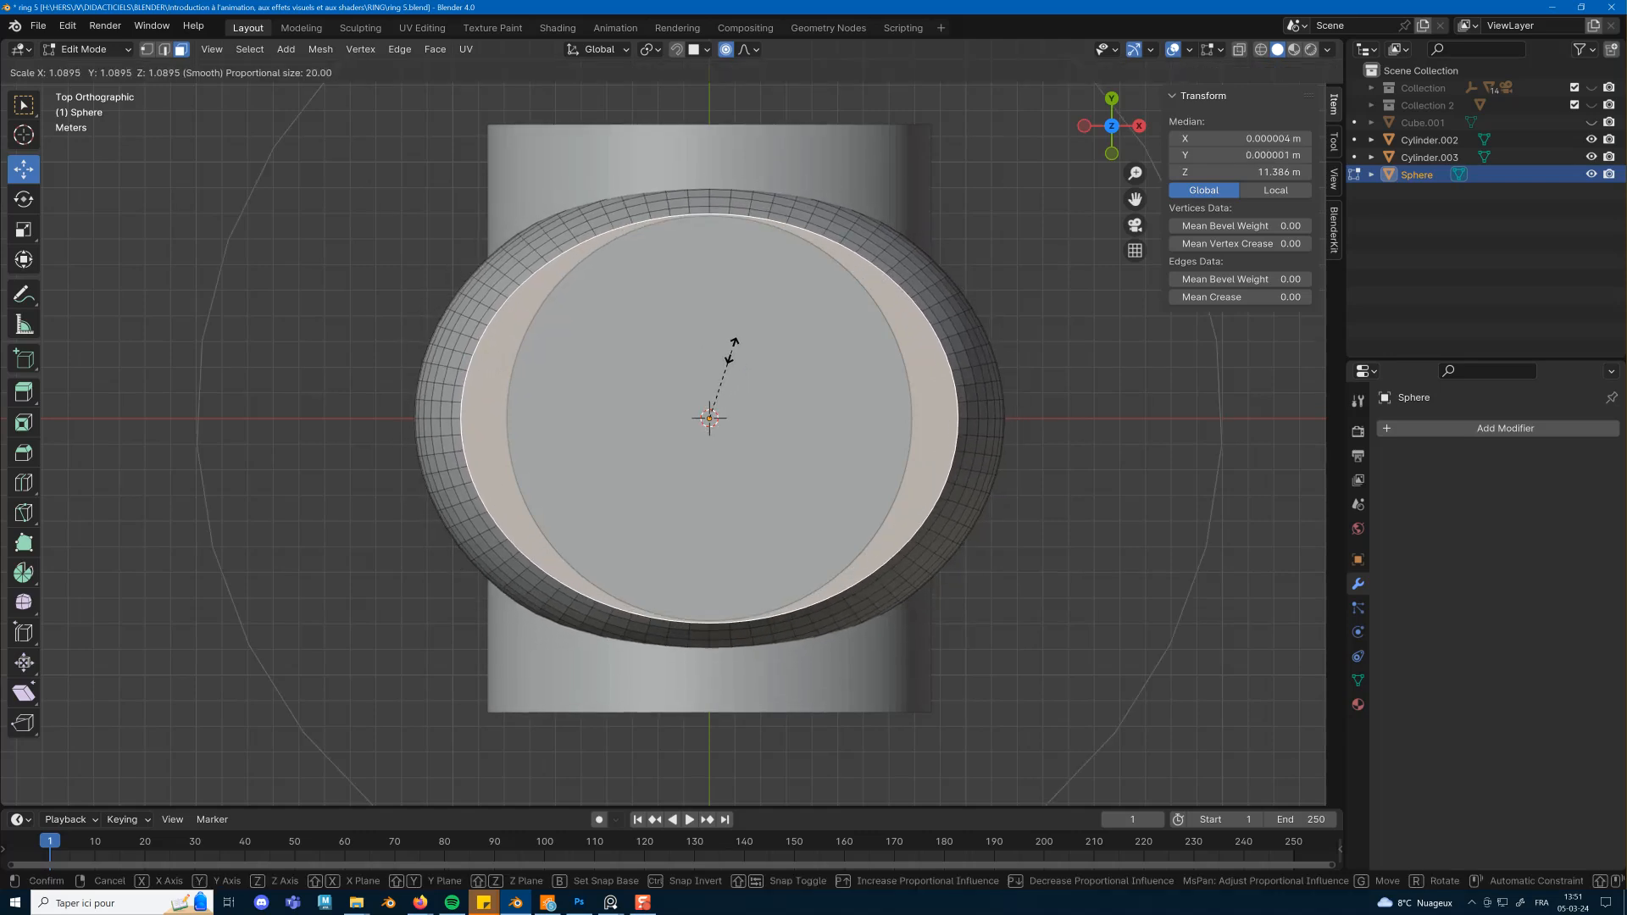
left_click(732, 347)
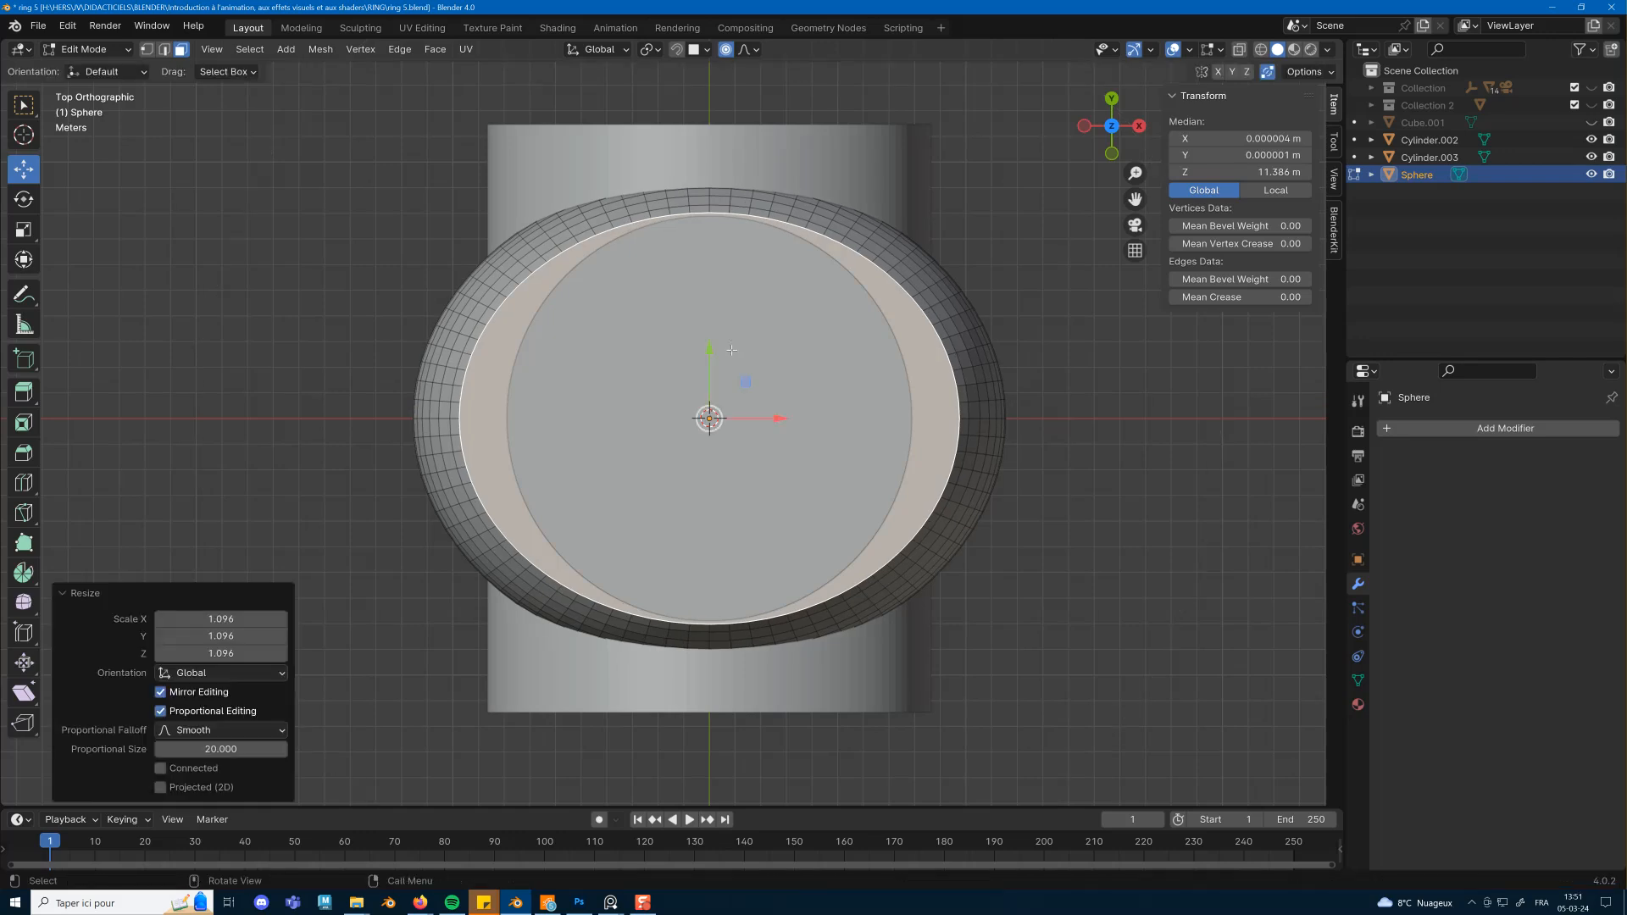
Scale the flat face along X by about 0.821 with proportional editing so its outline follows the upright cylinder's round edge.
key("s")
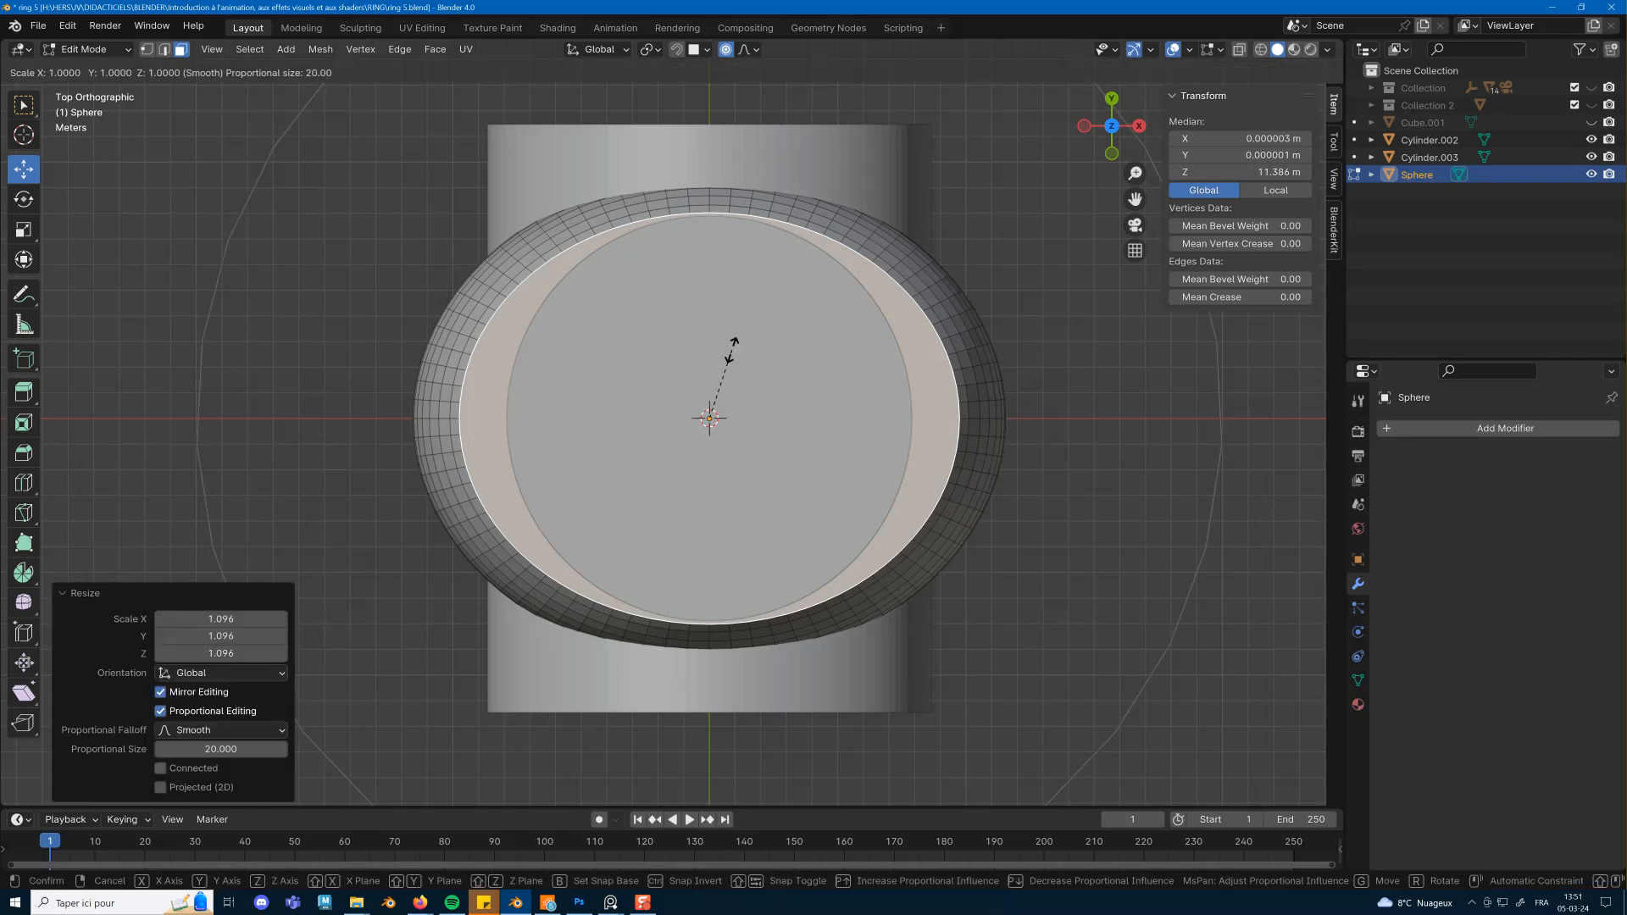
key("x")
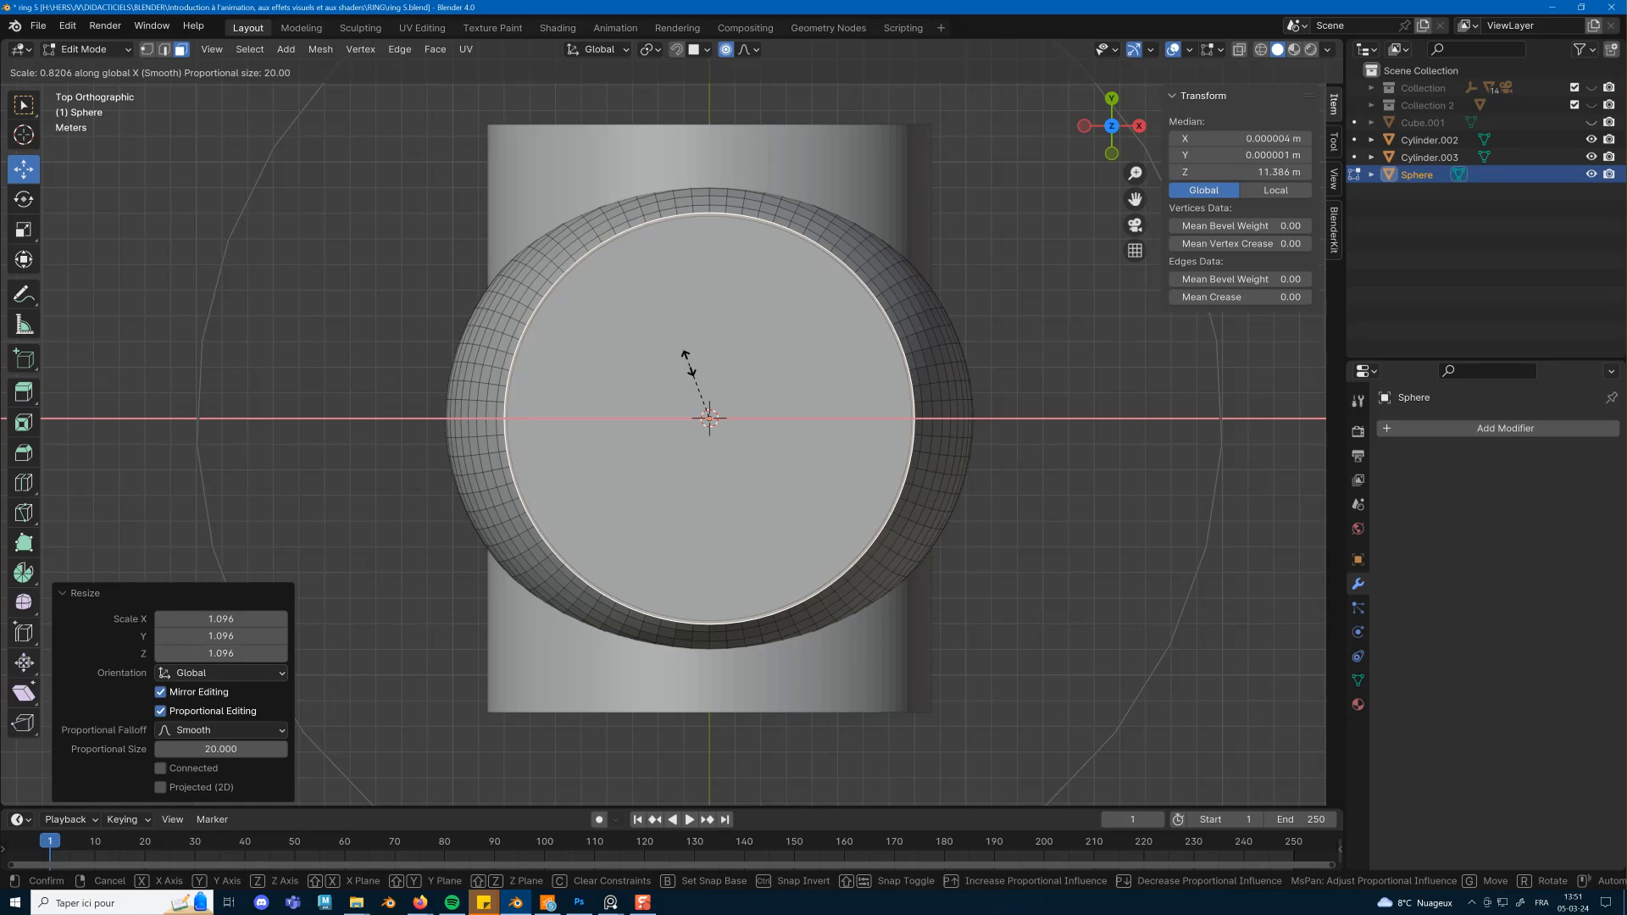
left_click(688, 362)
middle_click_drag(861, 506, 749, 380)
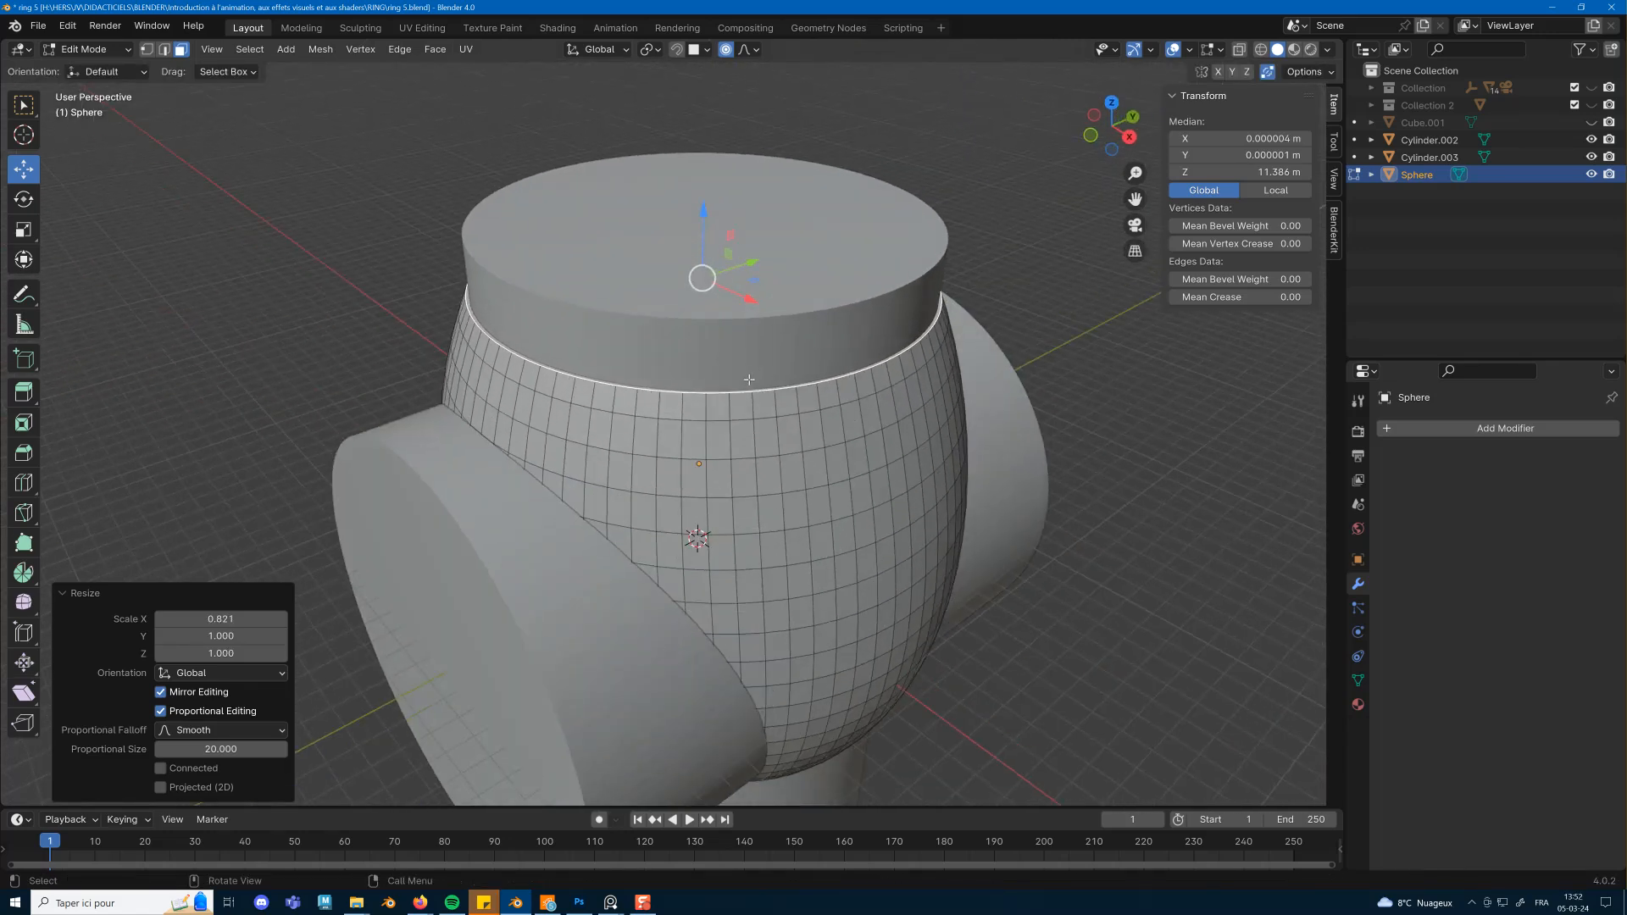
Leave Edit Mode and delete the upright seal cylinder standing through the sphere's flat upper face.
key("Tab")
left_click(714, 317)
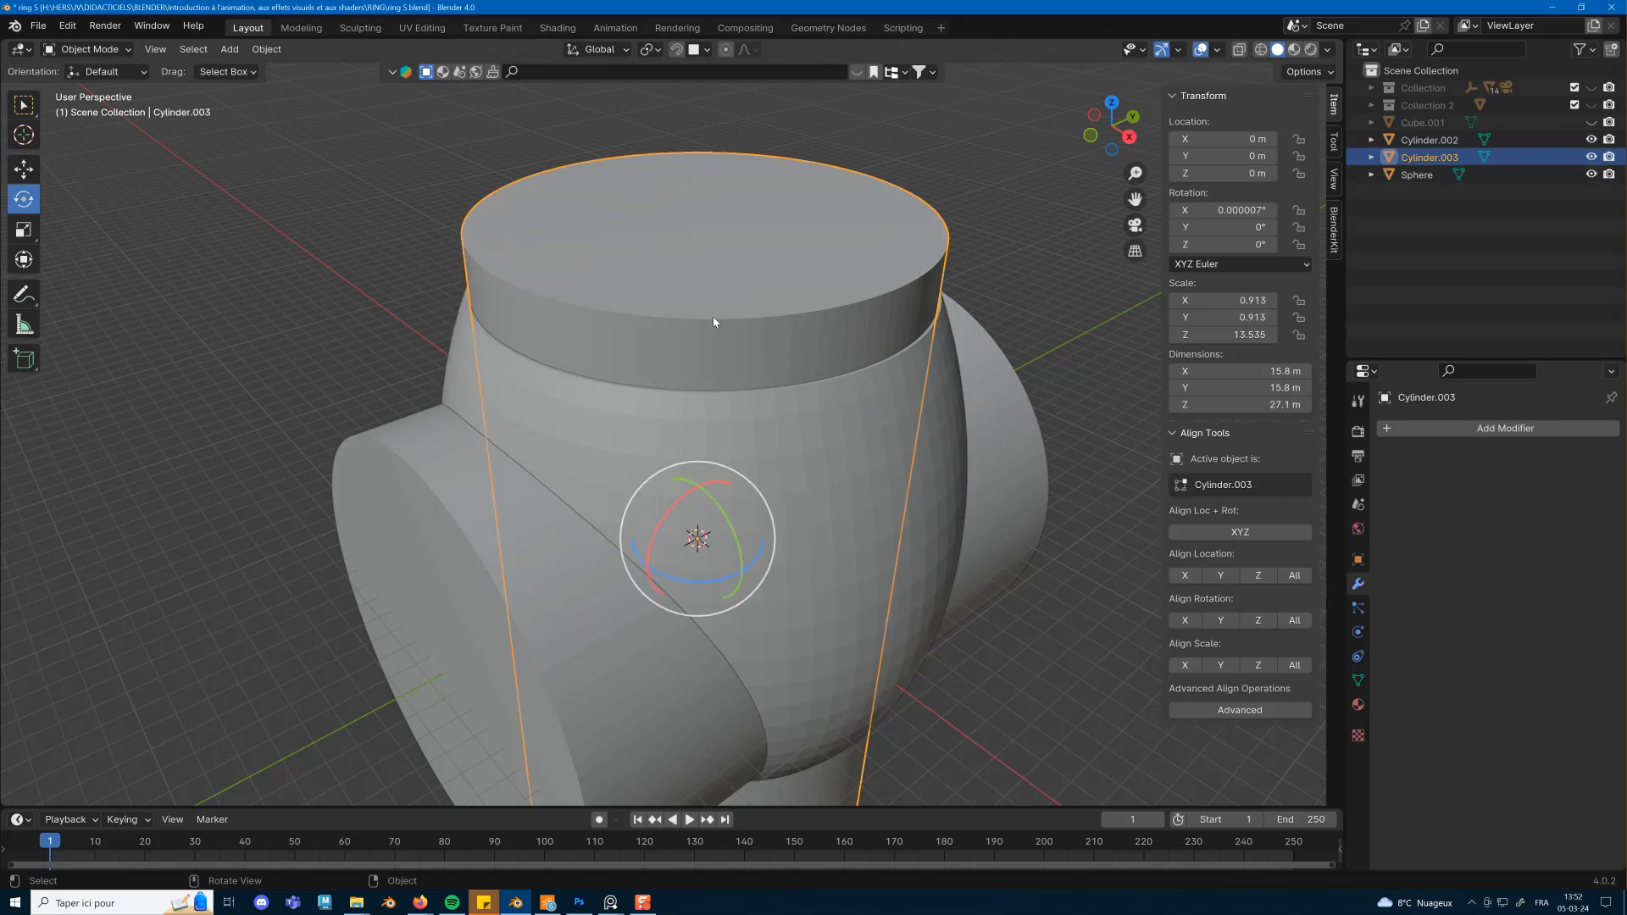
key("Delete")
middle_click_drag(703, 343, 567, 491)
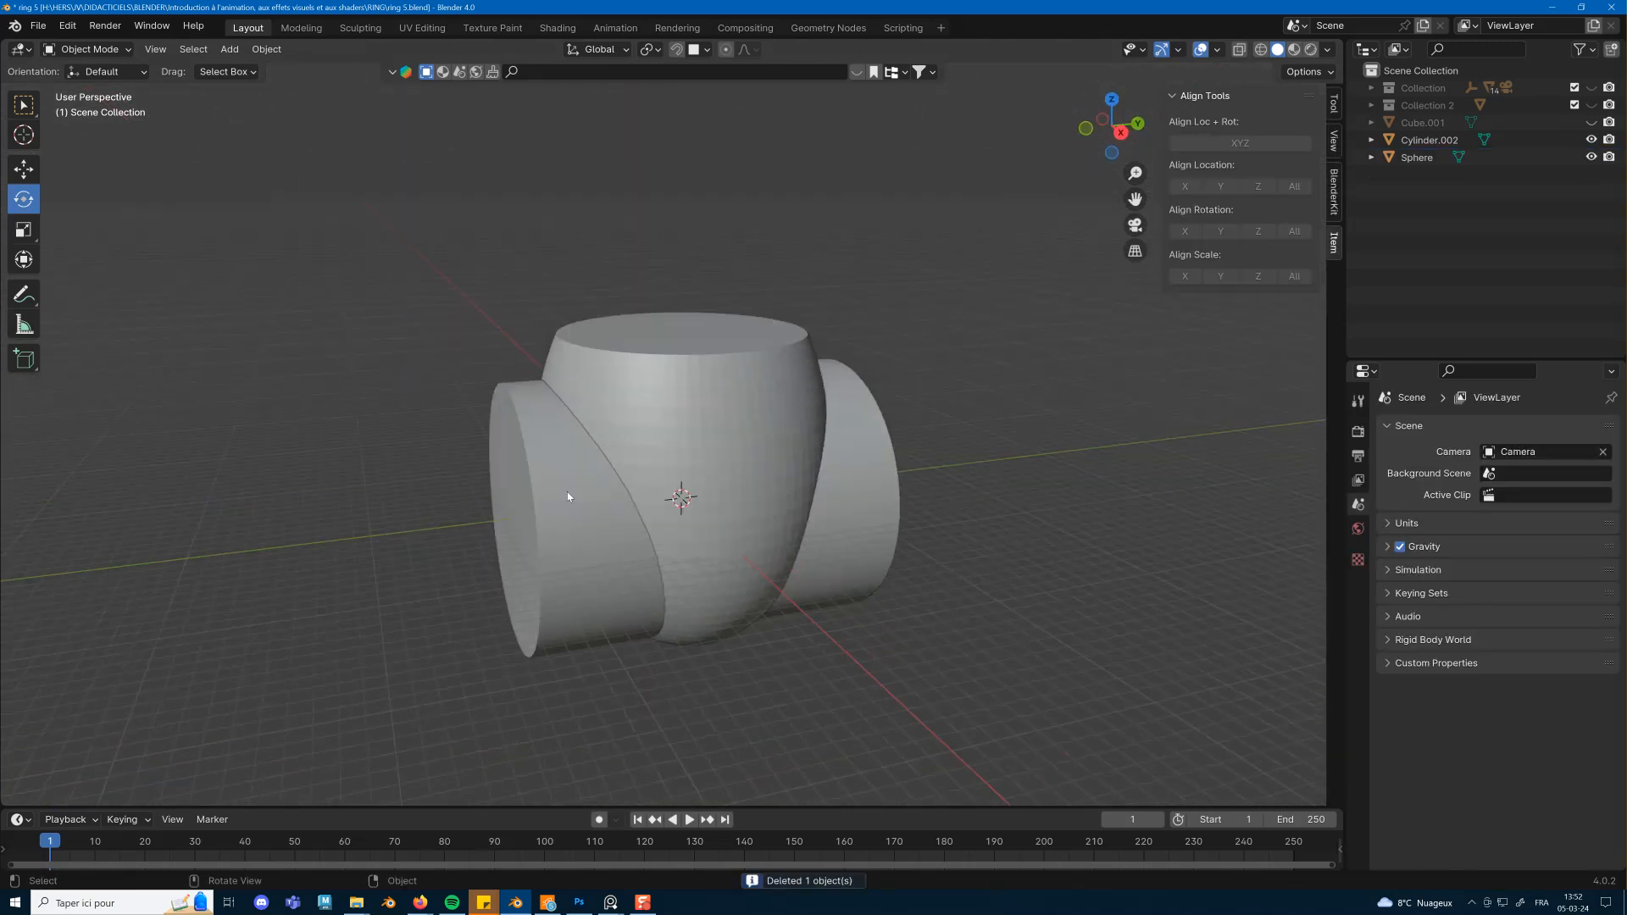
Add a Boolean modifier to the sphere, set to Difference with the Fast solver, using the horizontal finger-hole cylinder as the object.
left_click(626, 364)
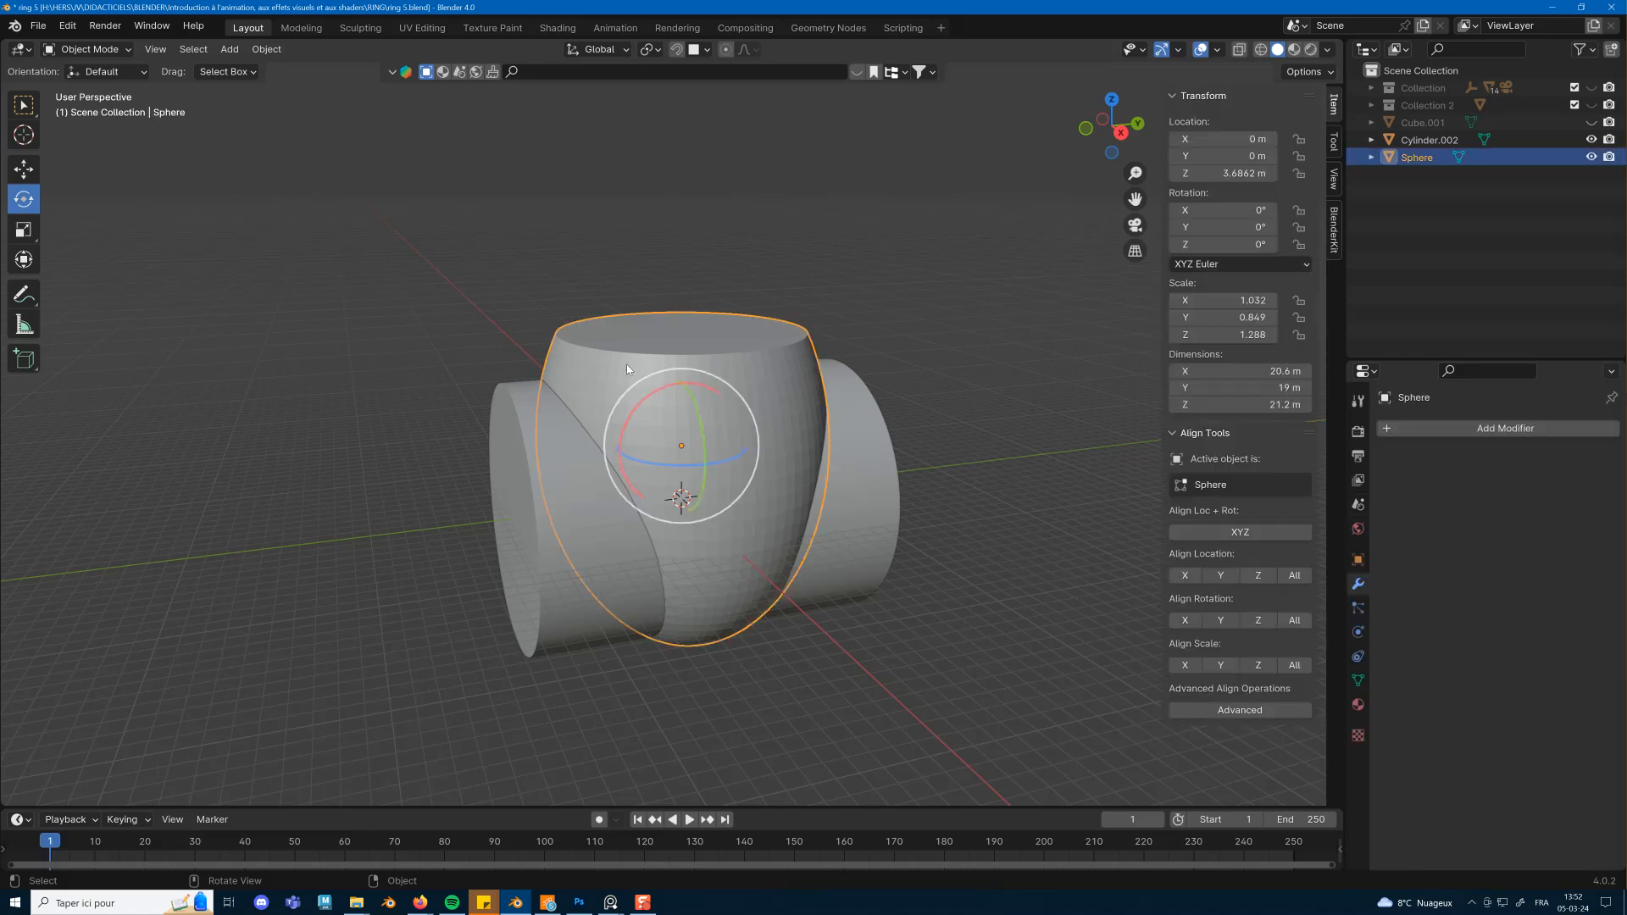
left_click(1504, 429)
left_click(1305, 460)
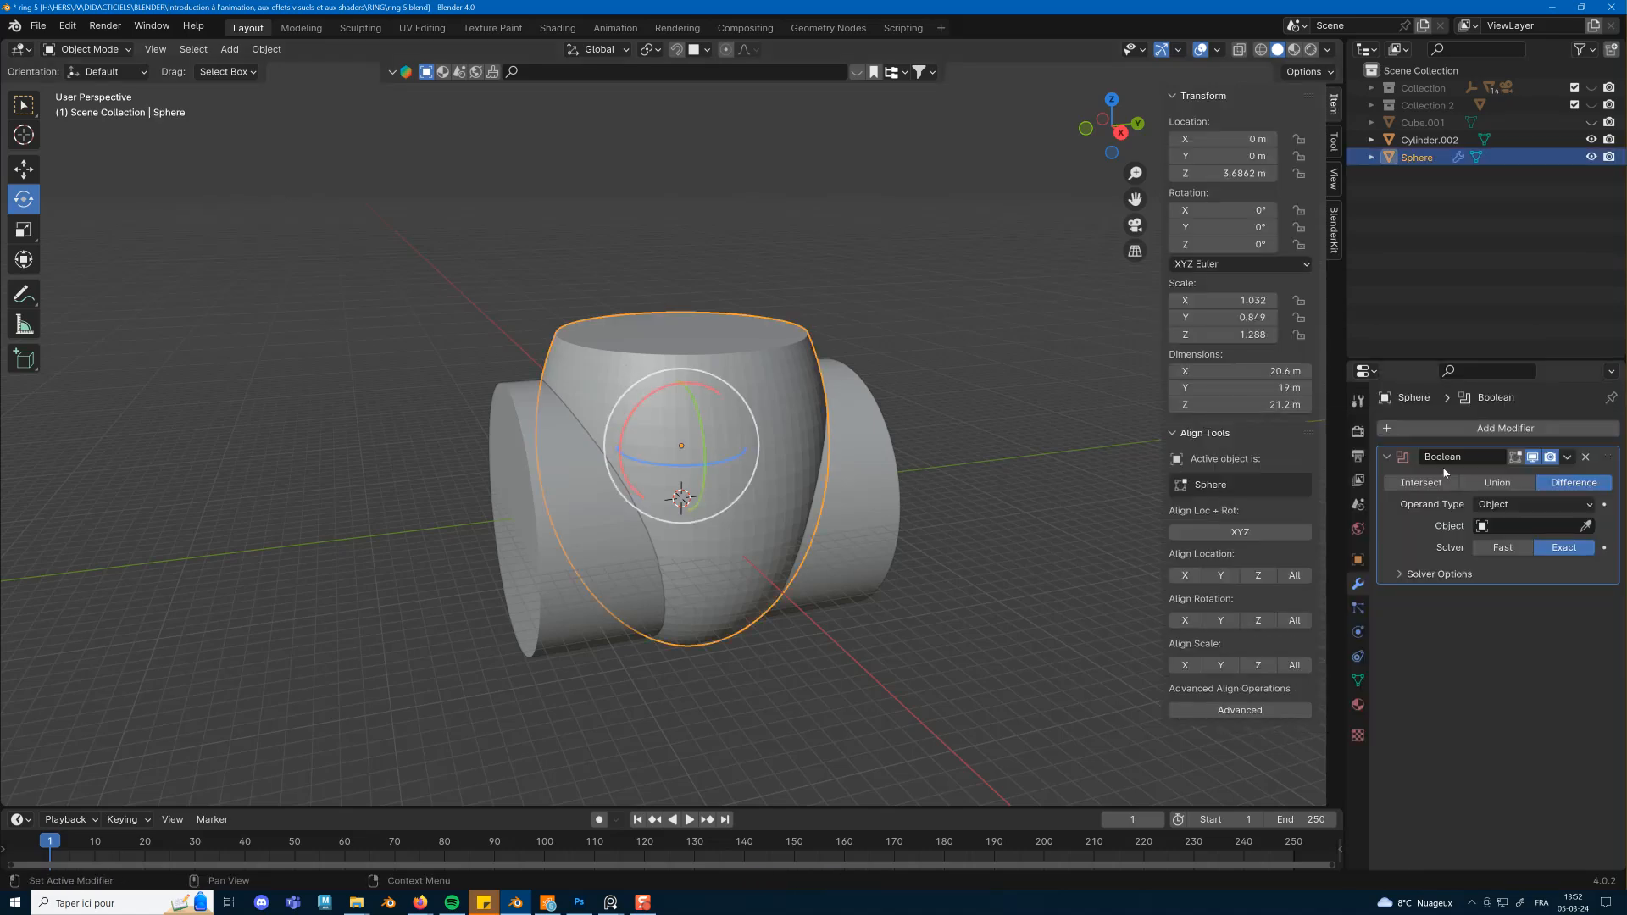
left_click(1502, 547)
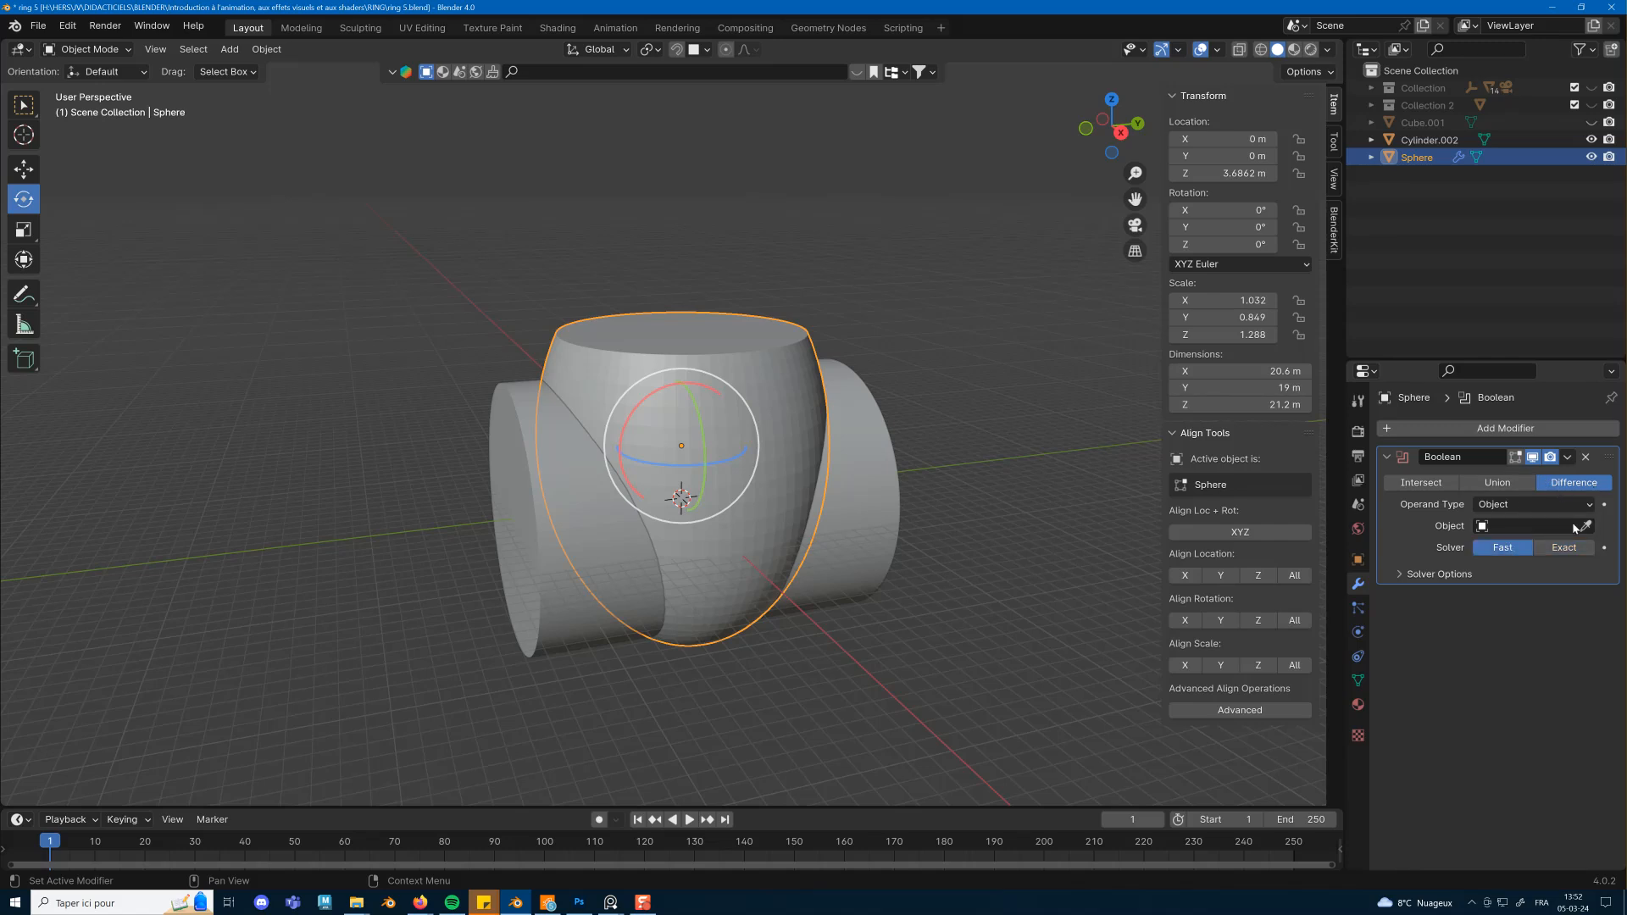
left_click(1585, 526)
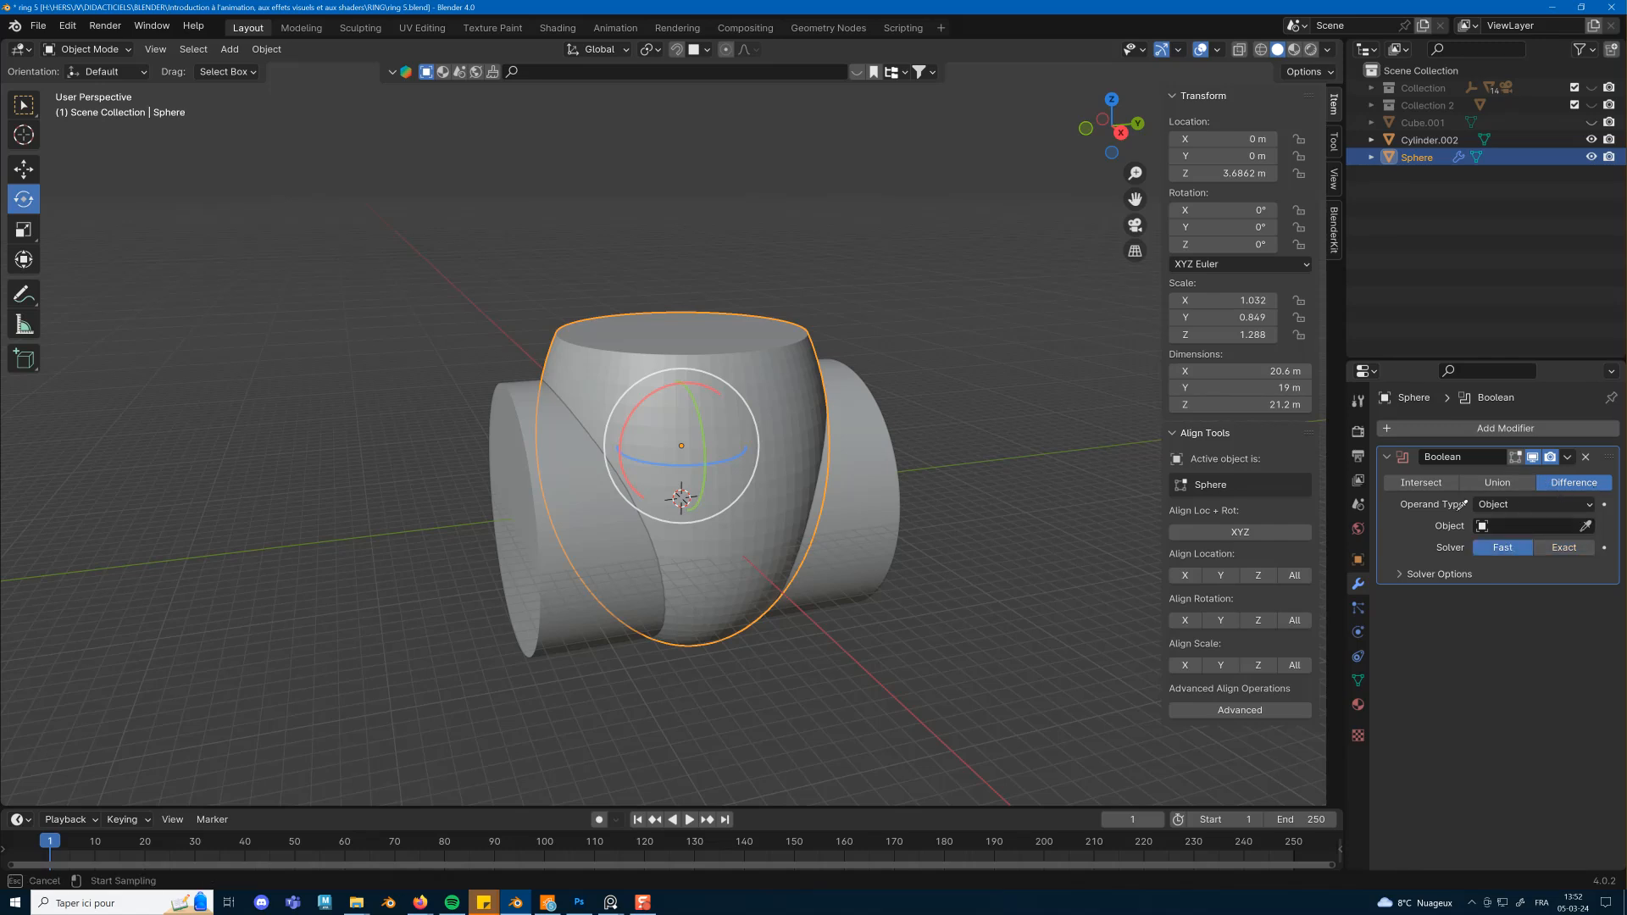
left_click(511, 389)
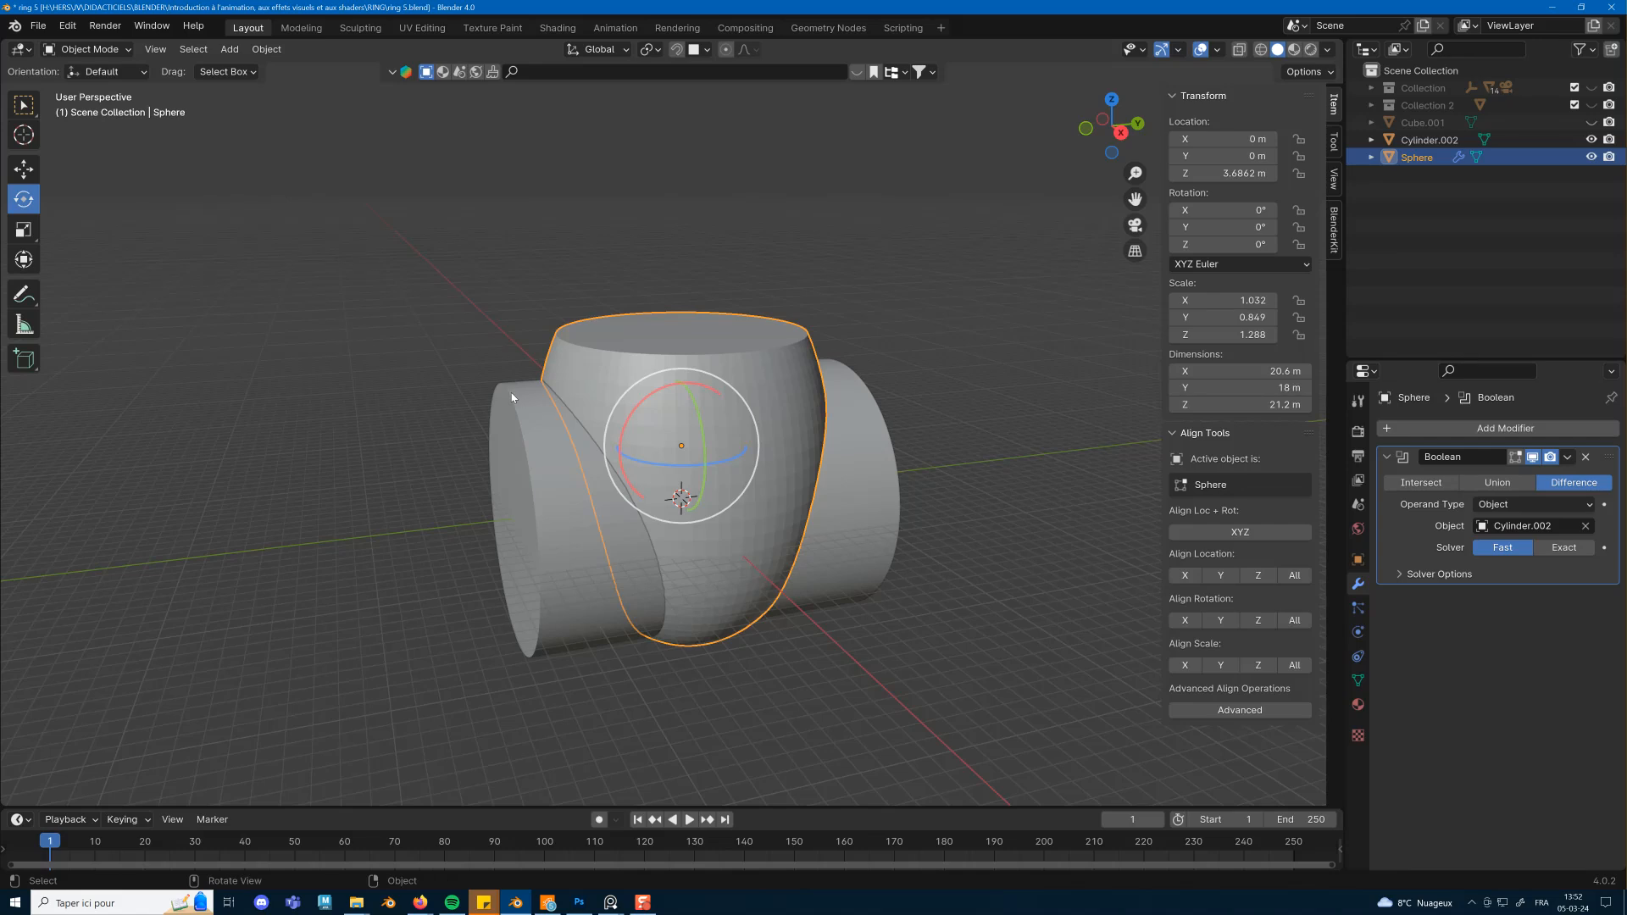
Hide the horizontal cylinder Cylinder.002 and check the finger hole through the ring body.
left_click(1591, 140)
middle_click_drag(1102, 339, 934, 381)
scroll(670, 321, "up", 1)
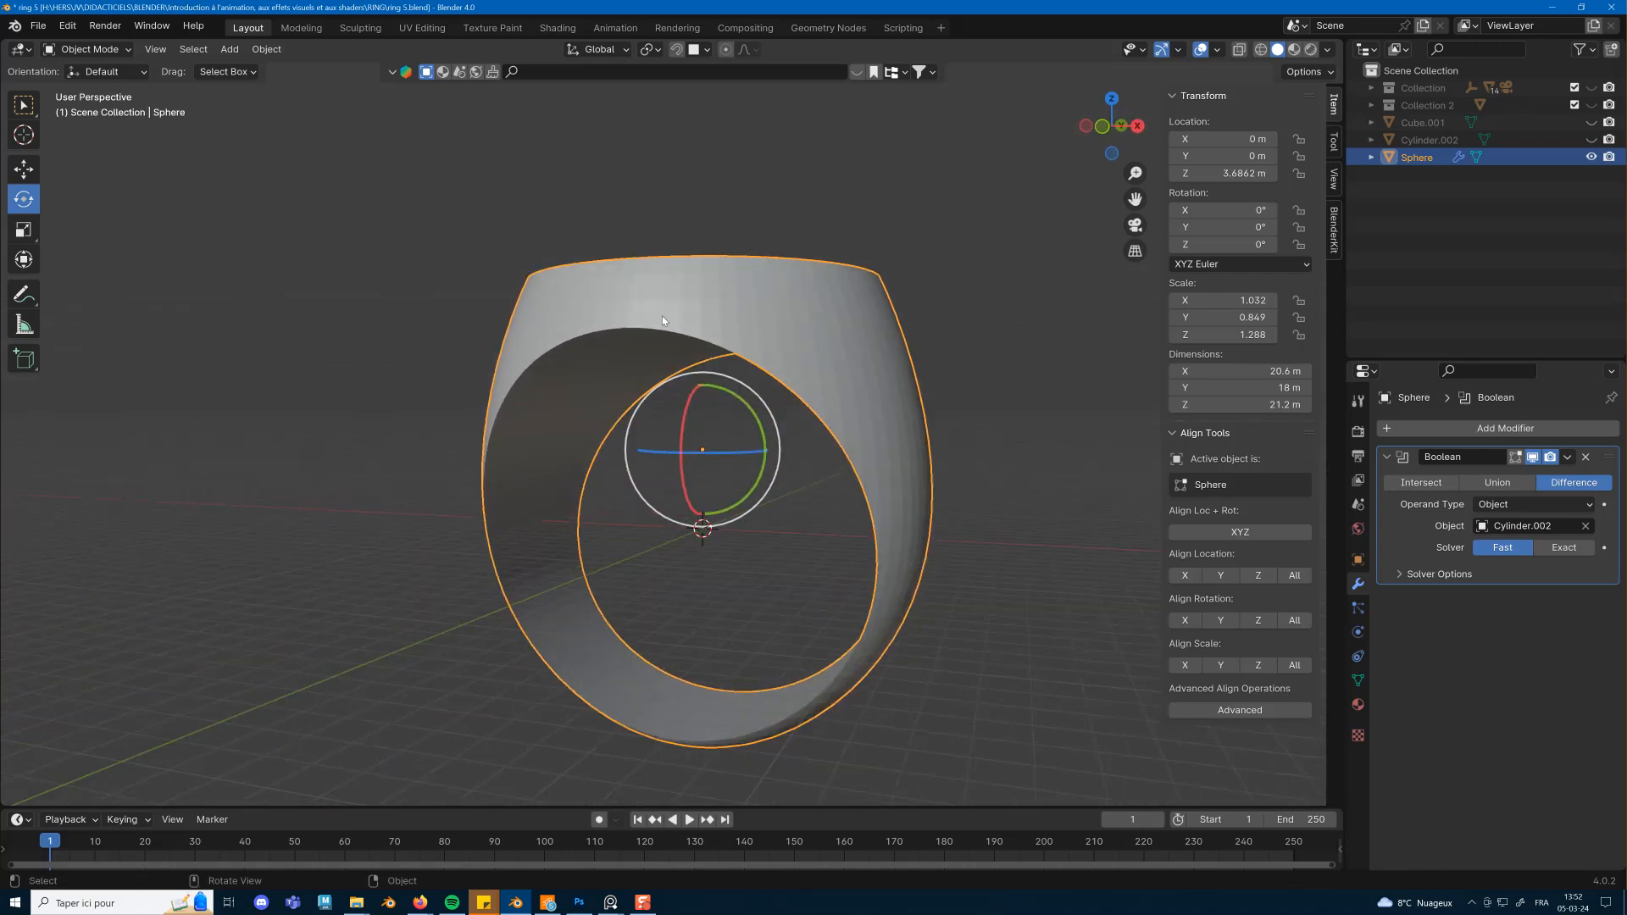
middle_click_drag(717, 340, 730, 338)
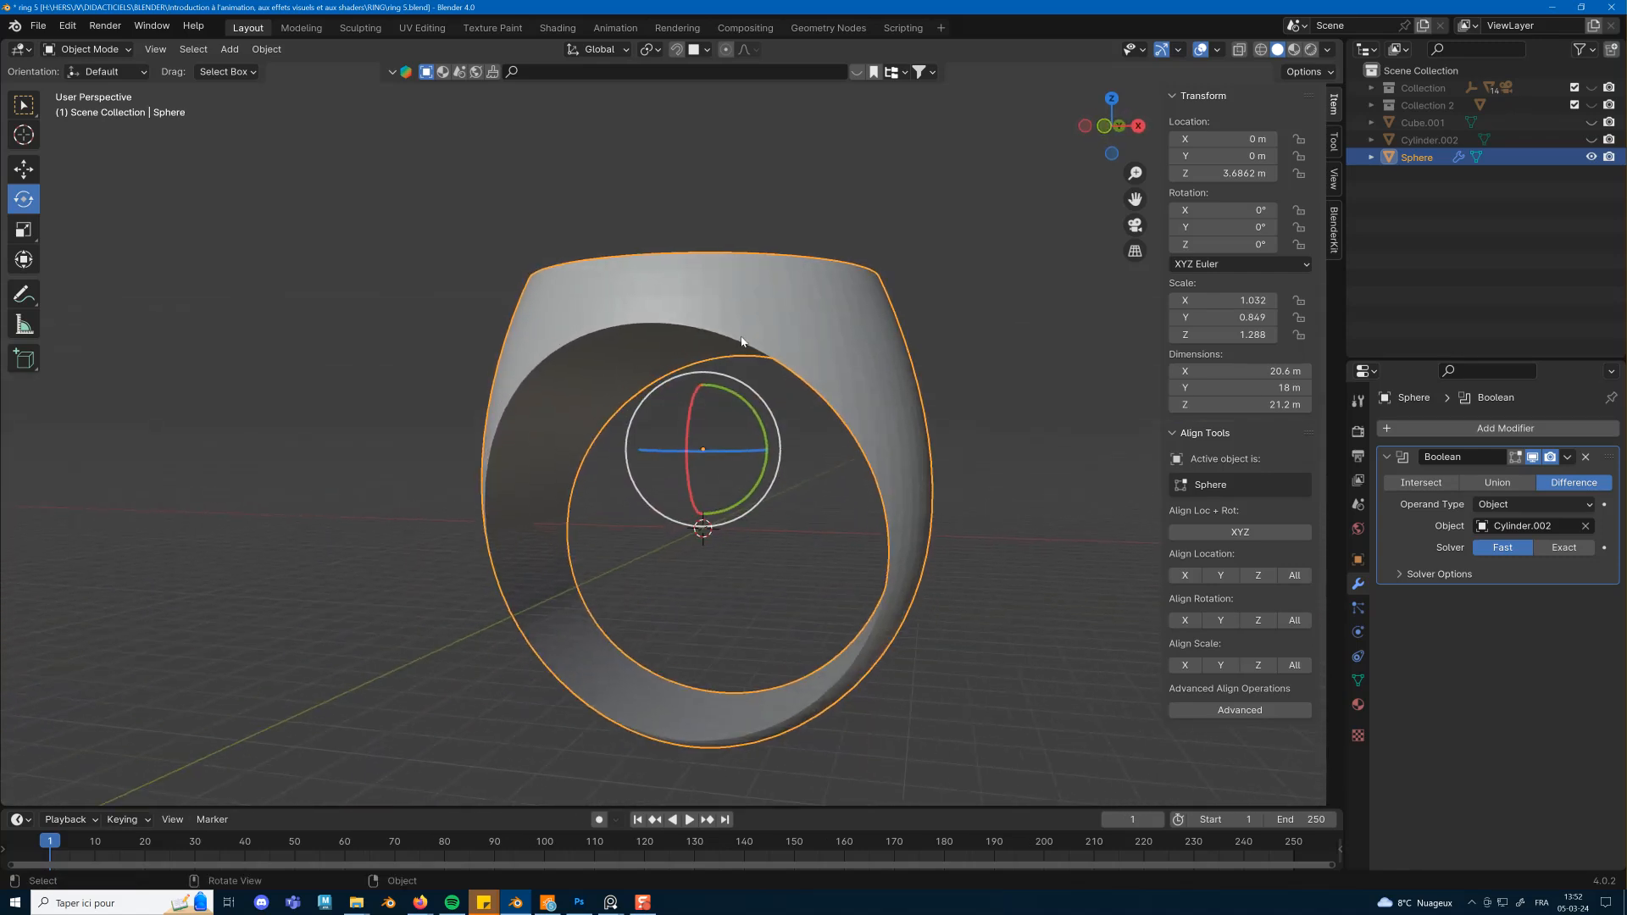
Unhide the leftover cutter Cube.001 above the ring and delete it.
left_click(1415, 123)
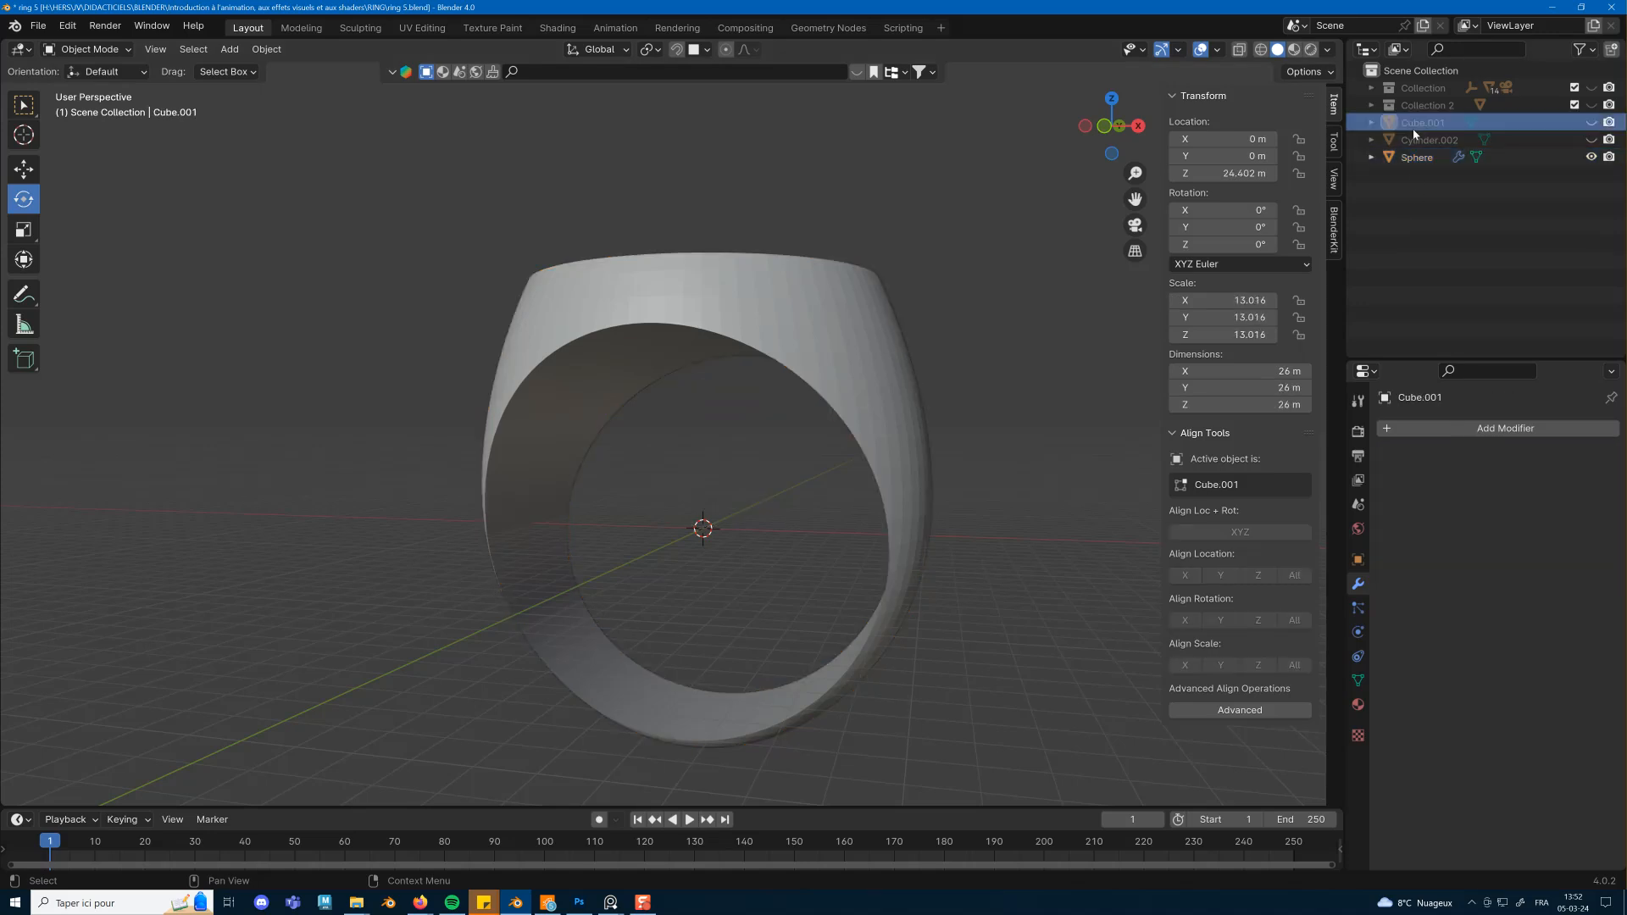
left_click(1591, 123)
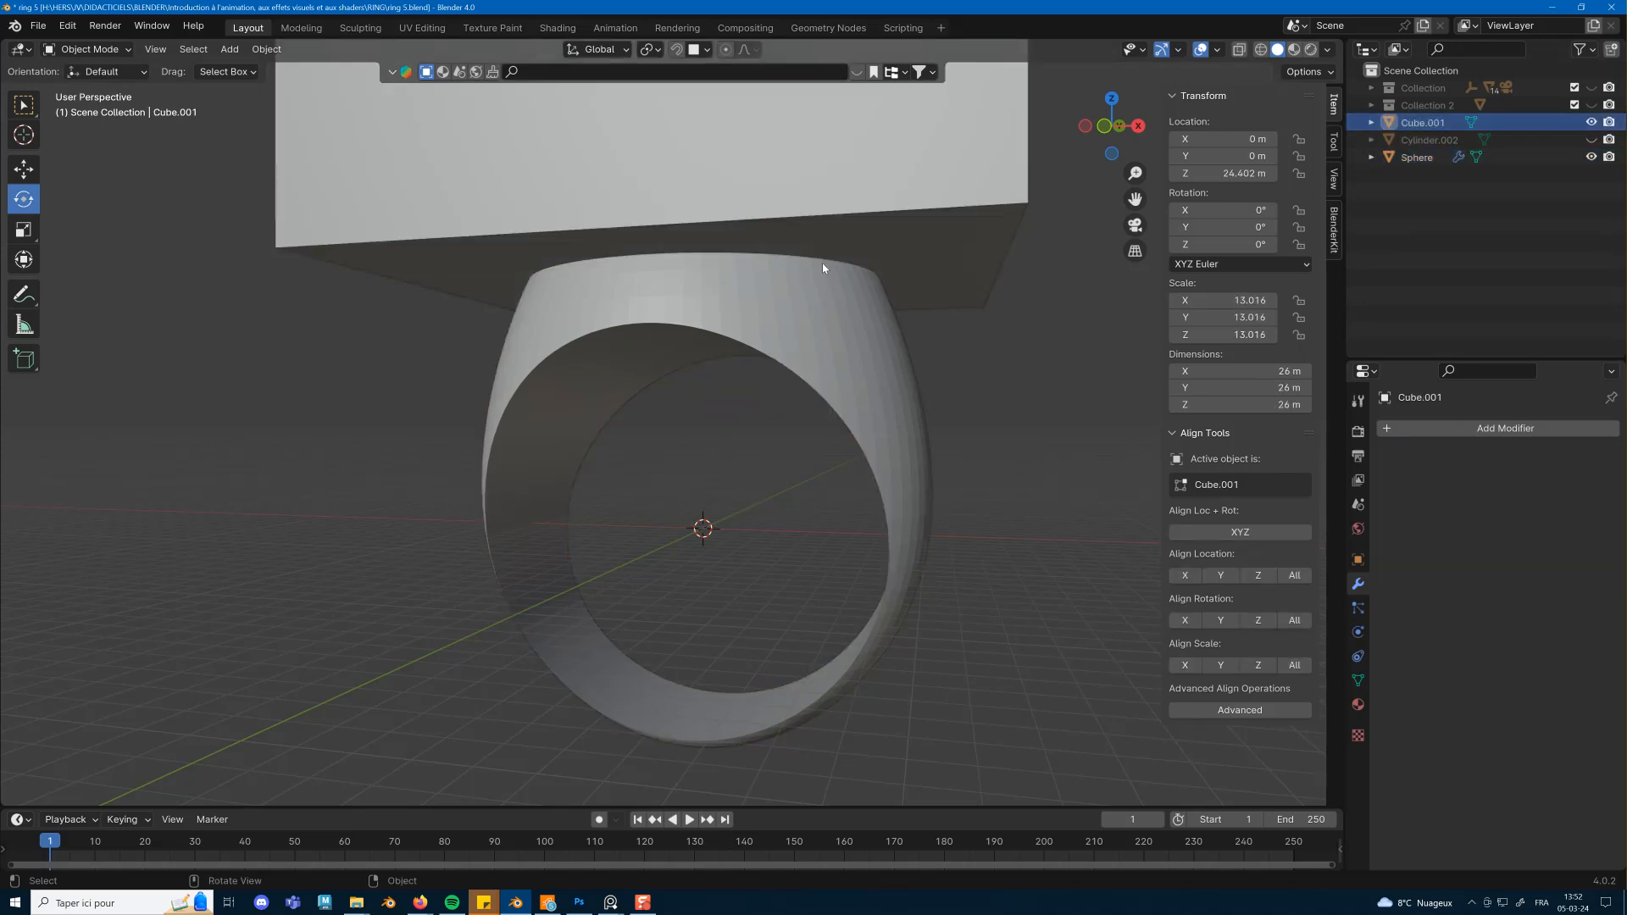
left_click(958, 234)
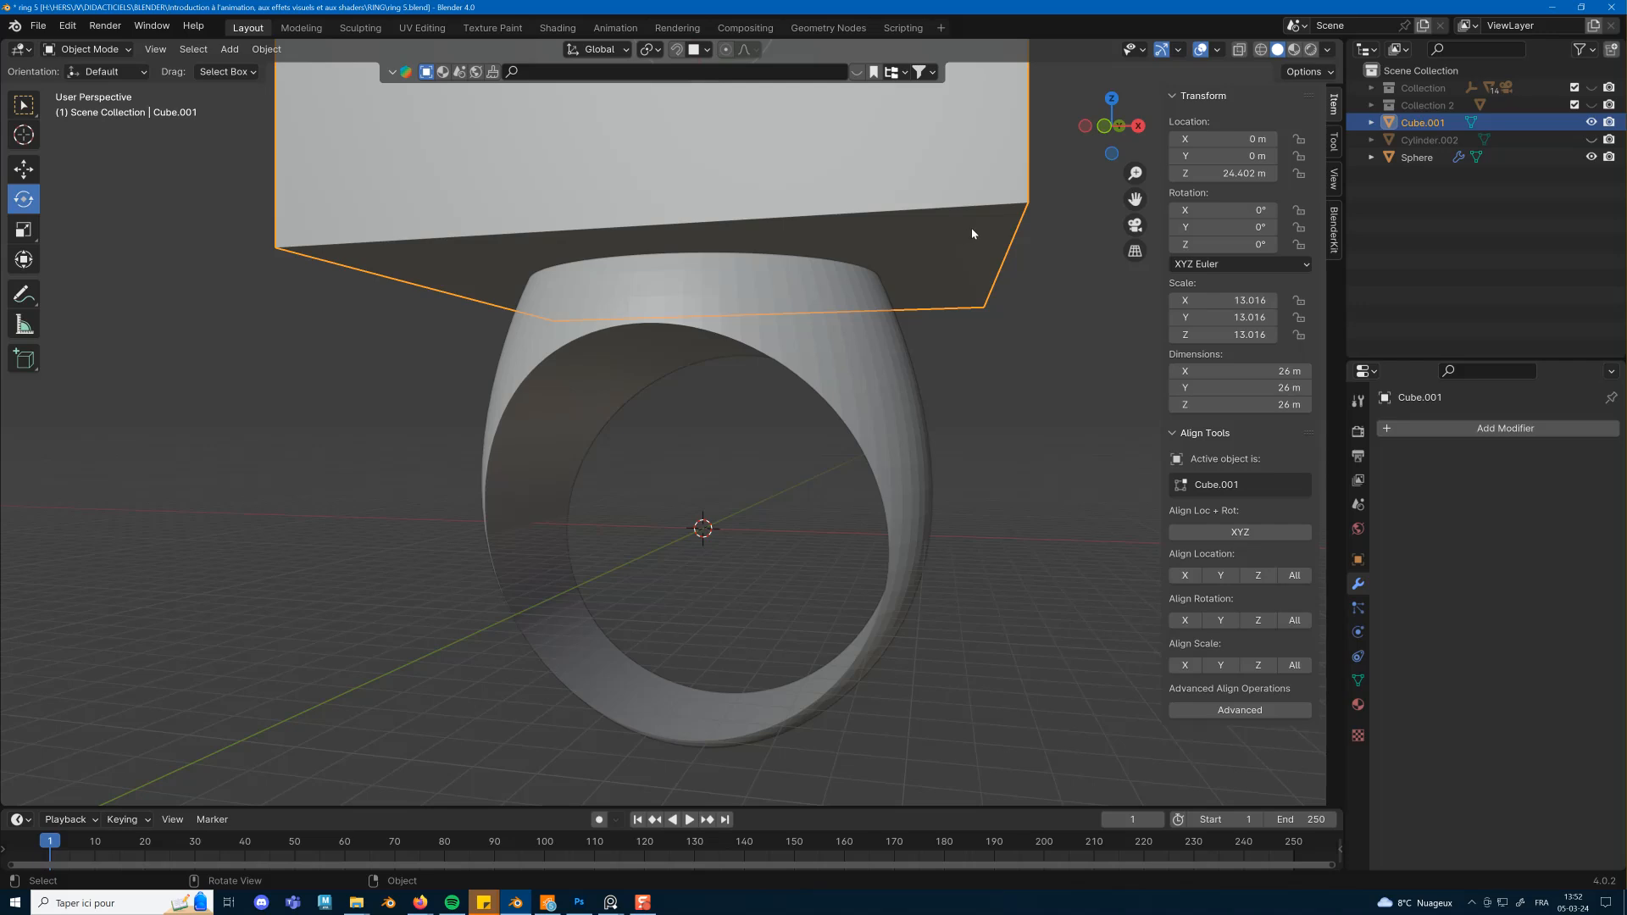
key("Delete")
middle_click_drag(971, 227, 748, 280)
Apply the Boolean modifier on the ring body so the finger hole becomes part of its mesh.
left_click(750, 287)
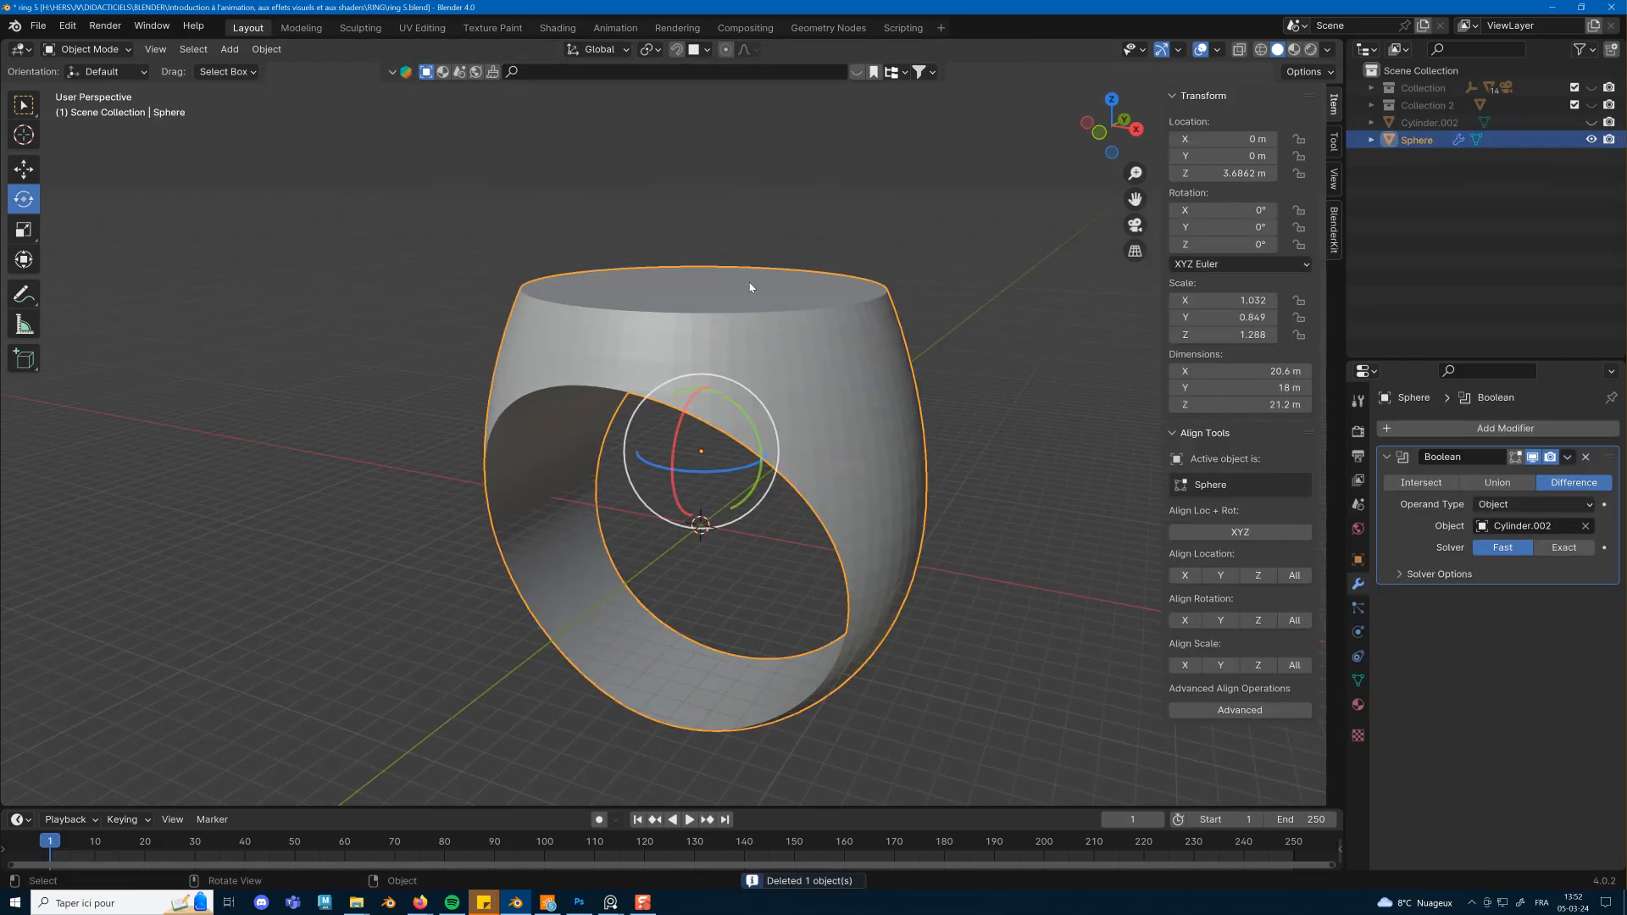
right_click(750, 286)
left_click(780, 242)
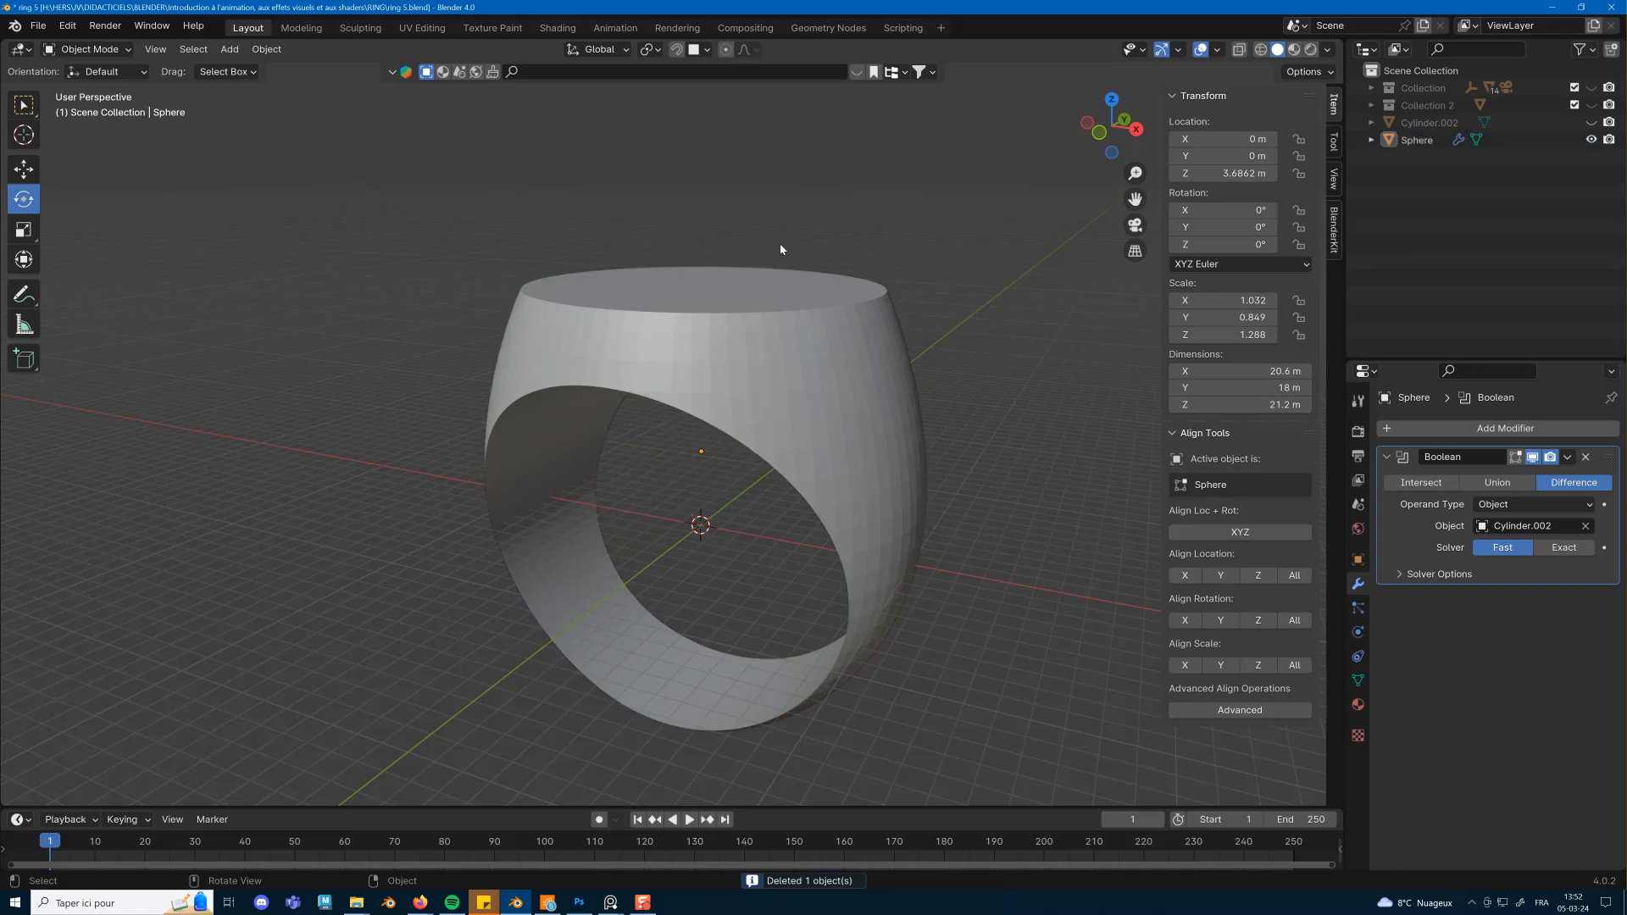
key("Tab")
key("Tab")
left_click(735, 287)
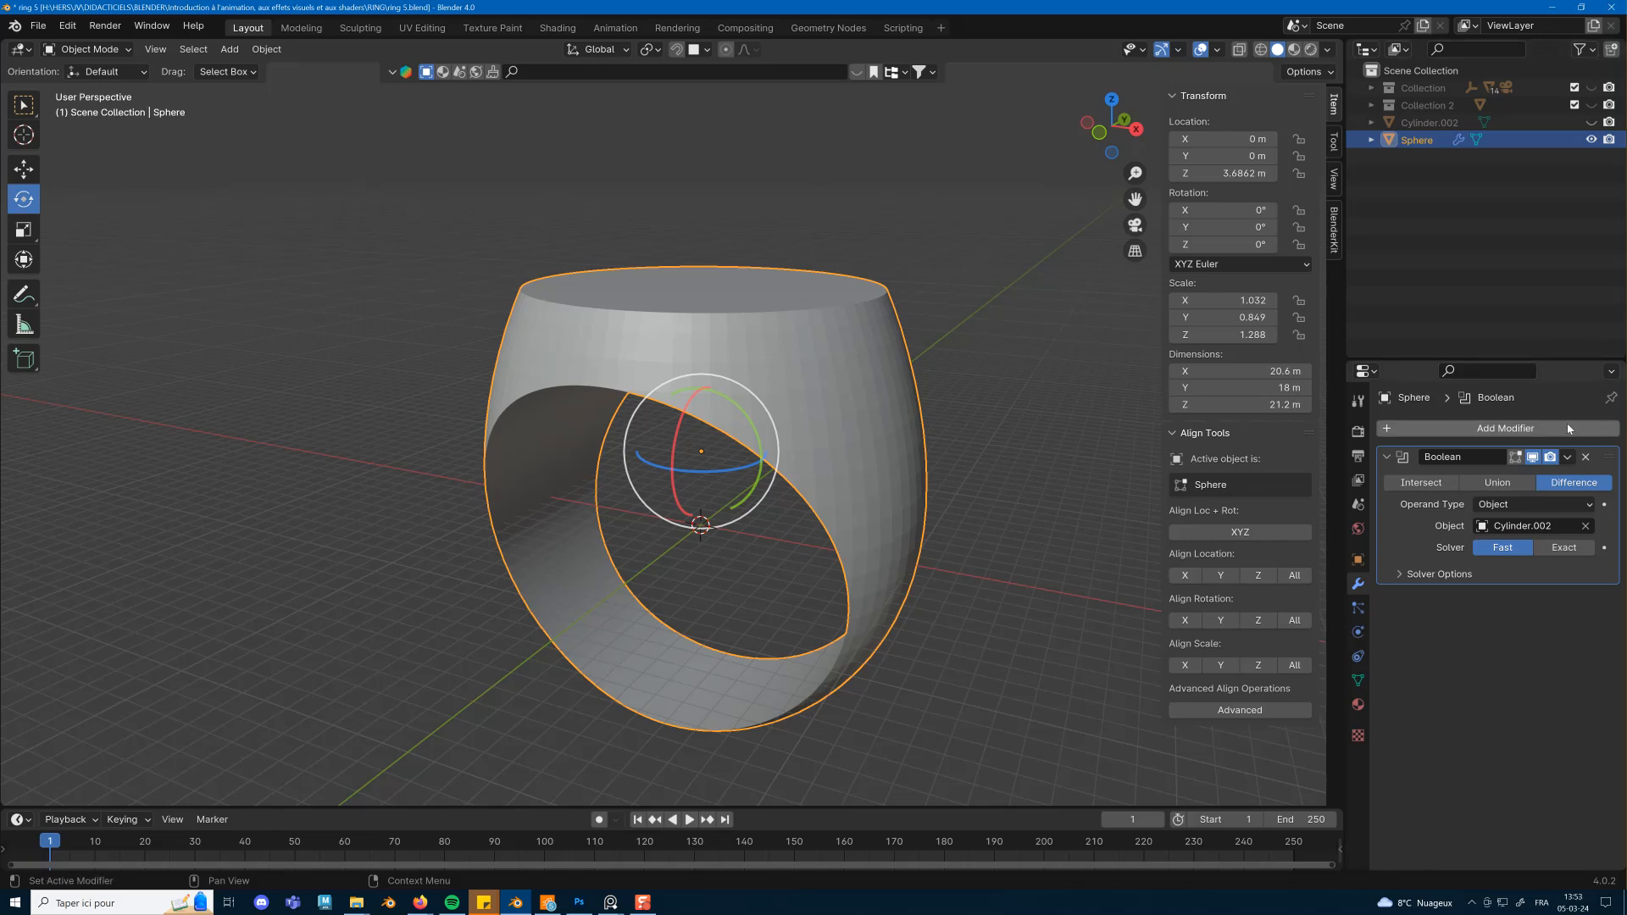
left_click(1567, 457)
left_click(1525, 473)
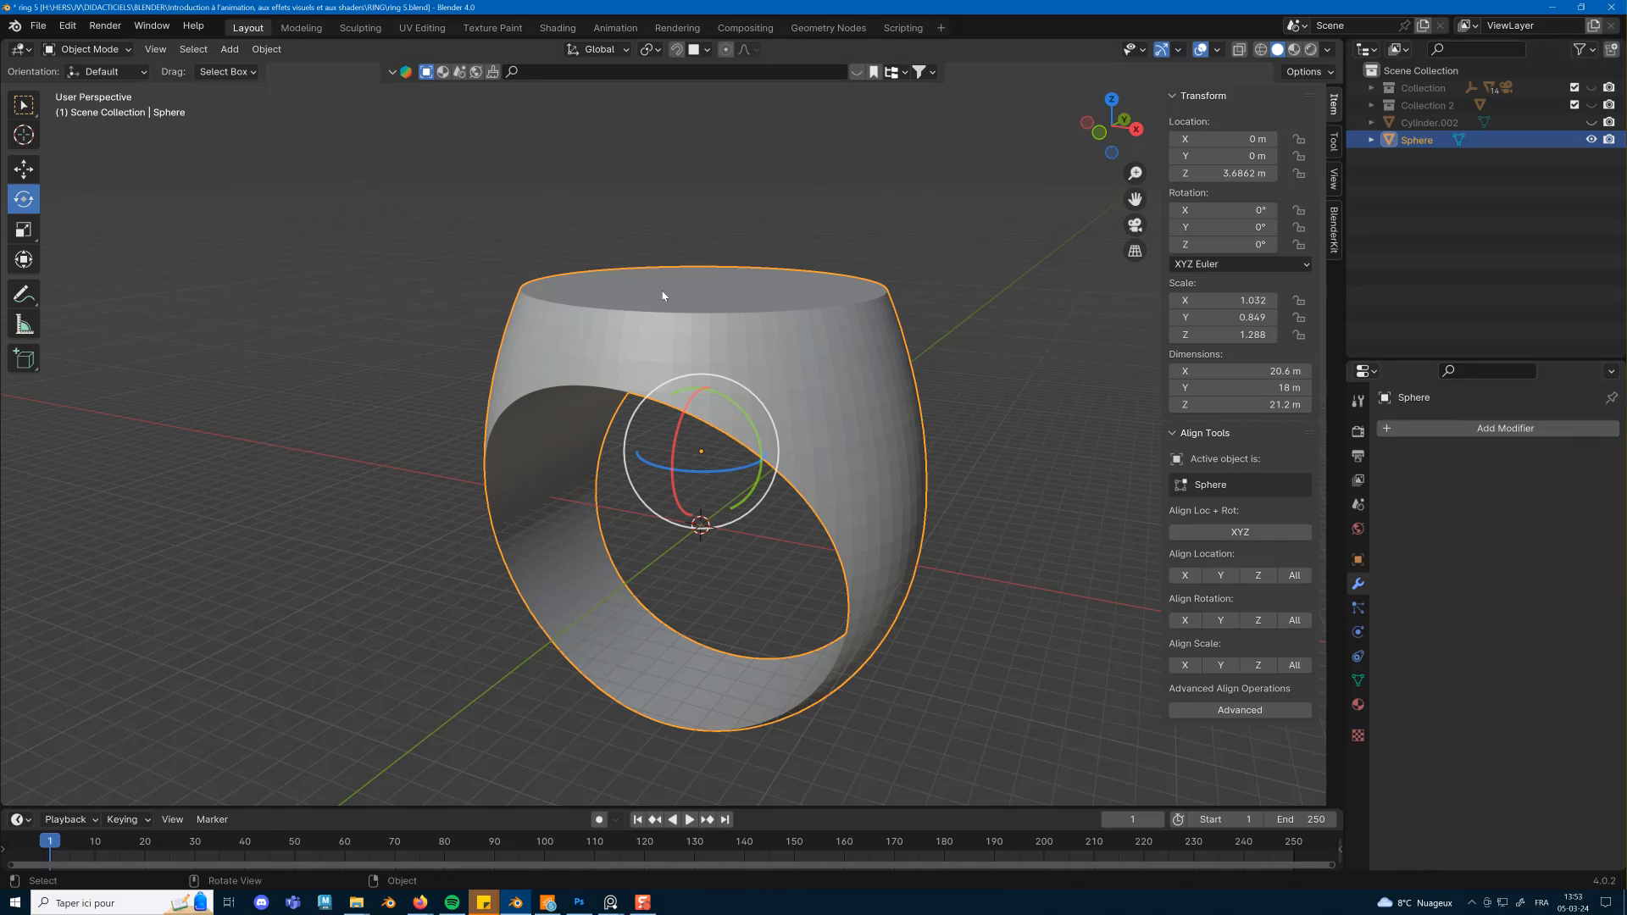
Enter Edit Mode on the ring body and select its flat upper face.
right_click(713, 274)
left_click(852, 219)
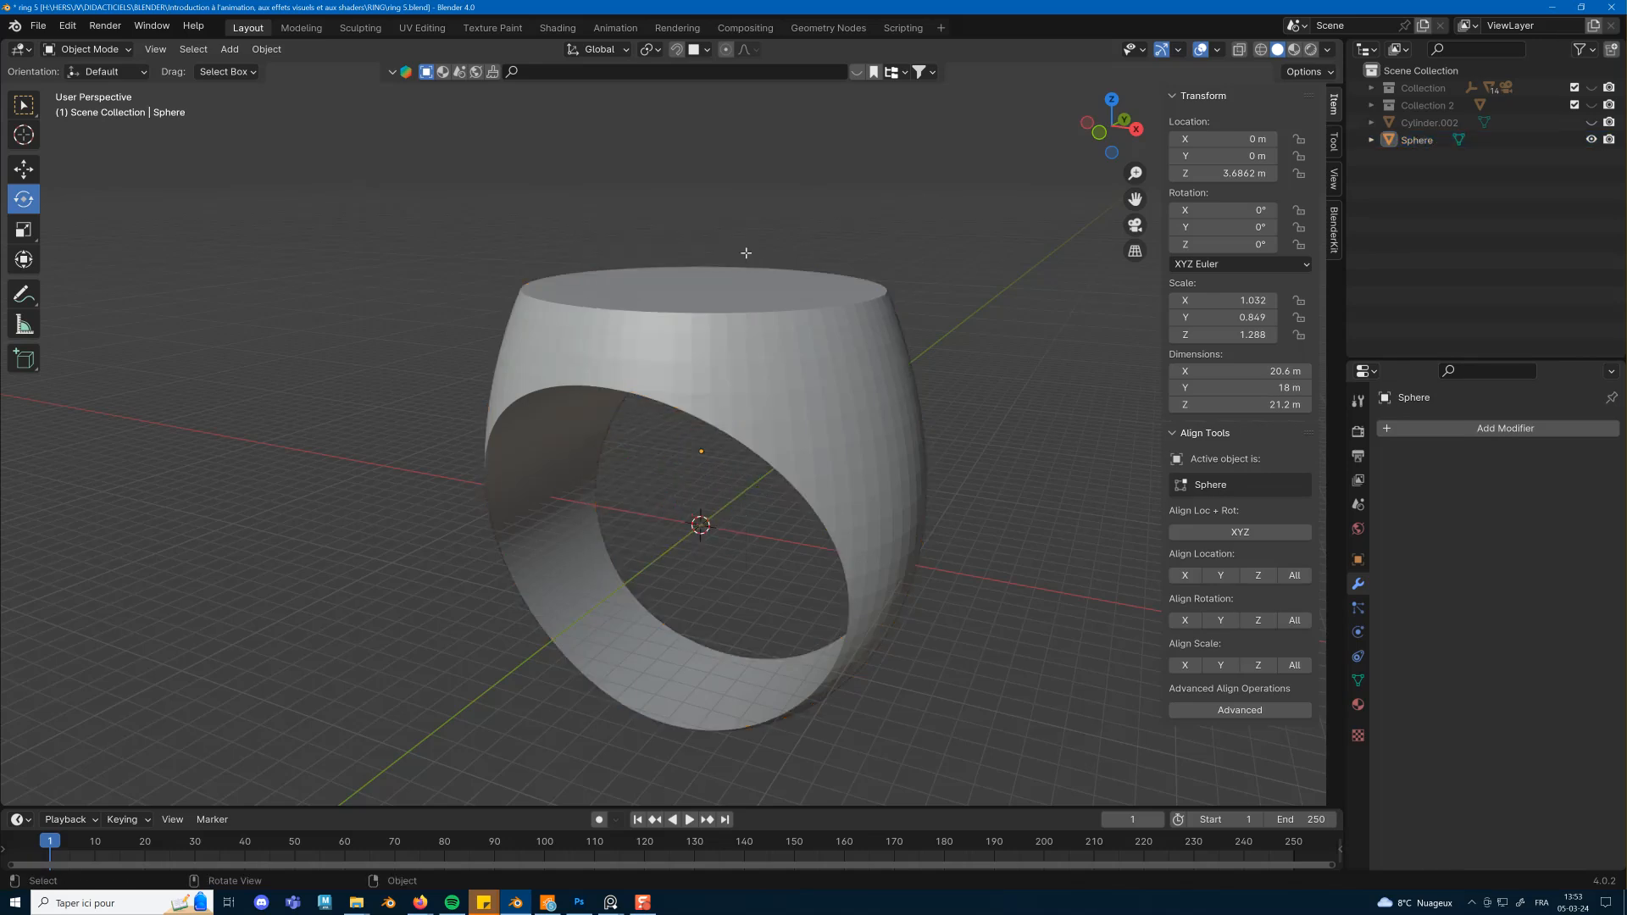
key("Tab")
left_click(716, 277)
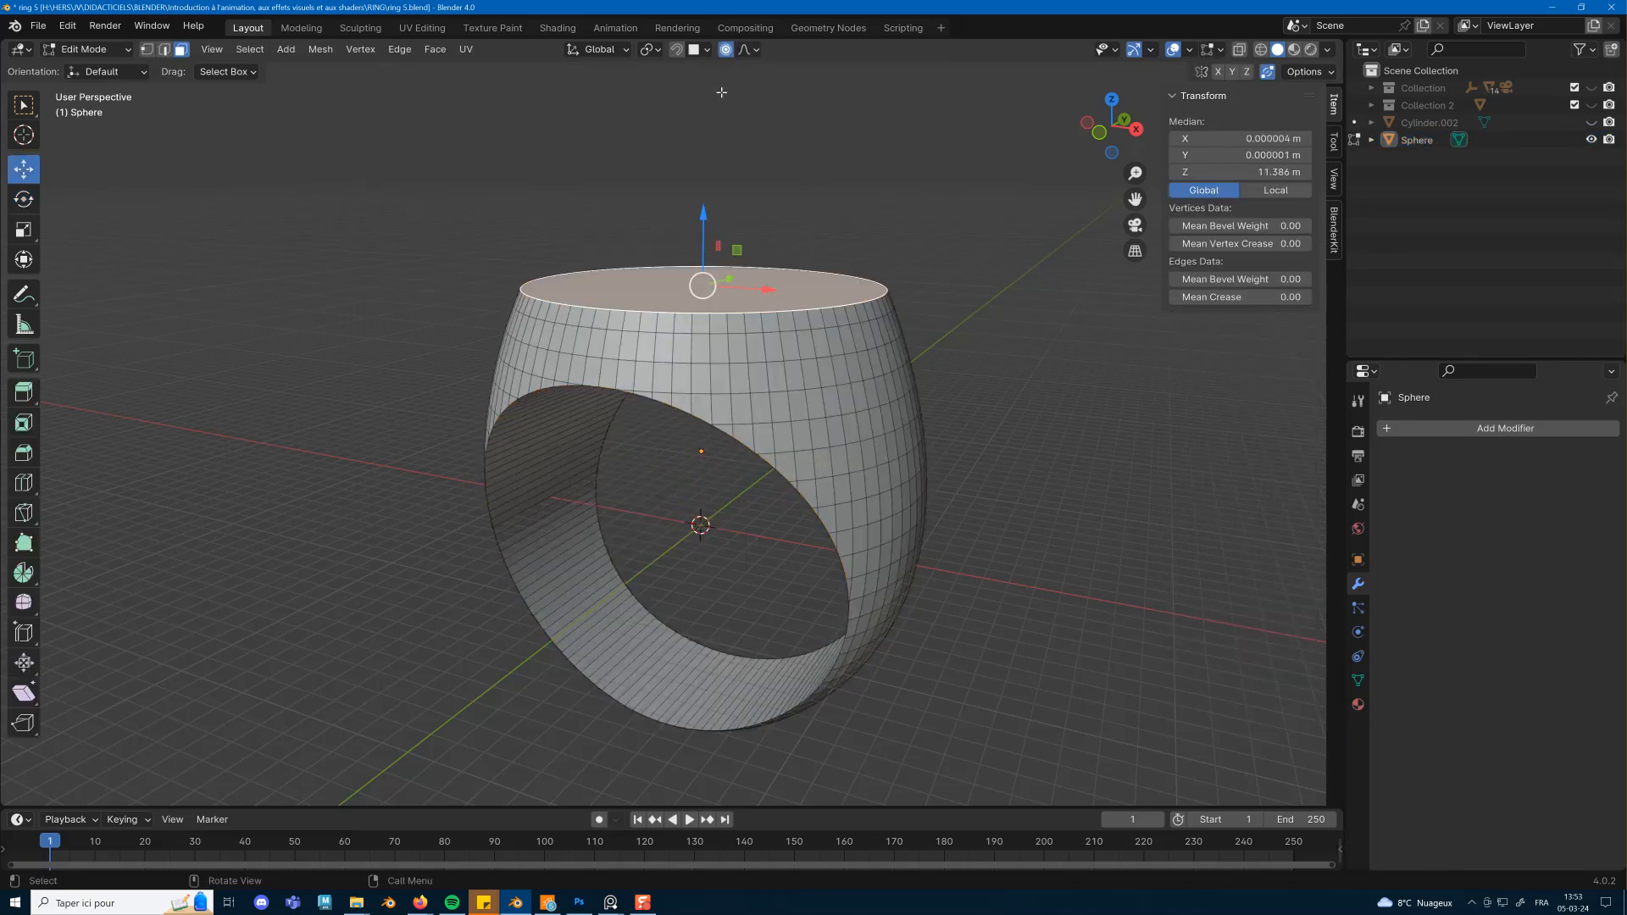
Try raising the flat face along Z with smooth proportional editing at sizes 20, 11 and 3.7 m, undoing each move.
left_click_drag(704, 207, 705, 203)
key("ctrl+z")
left_click(753, 49)
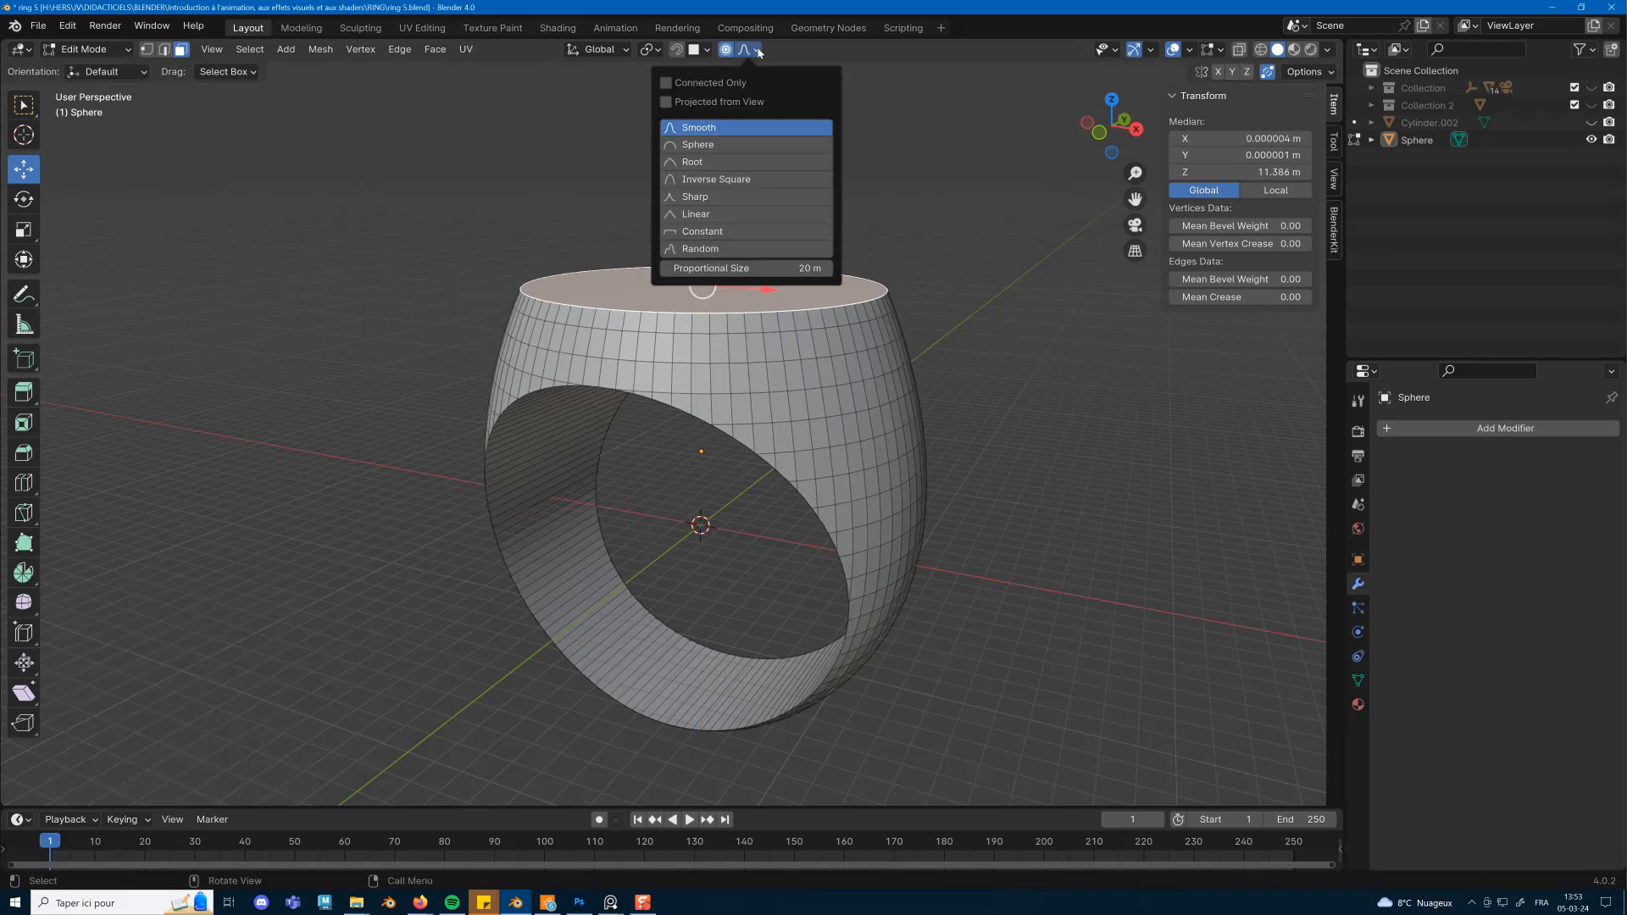
left_click_drag(784, 268, 769, 267)
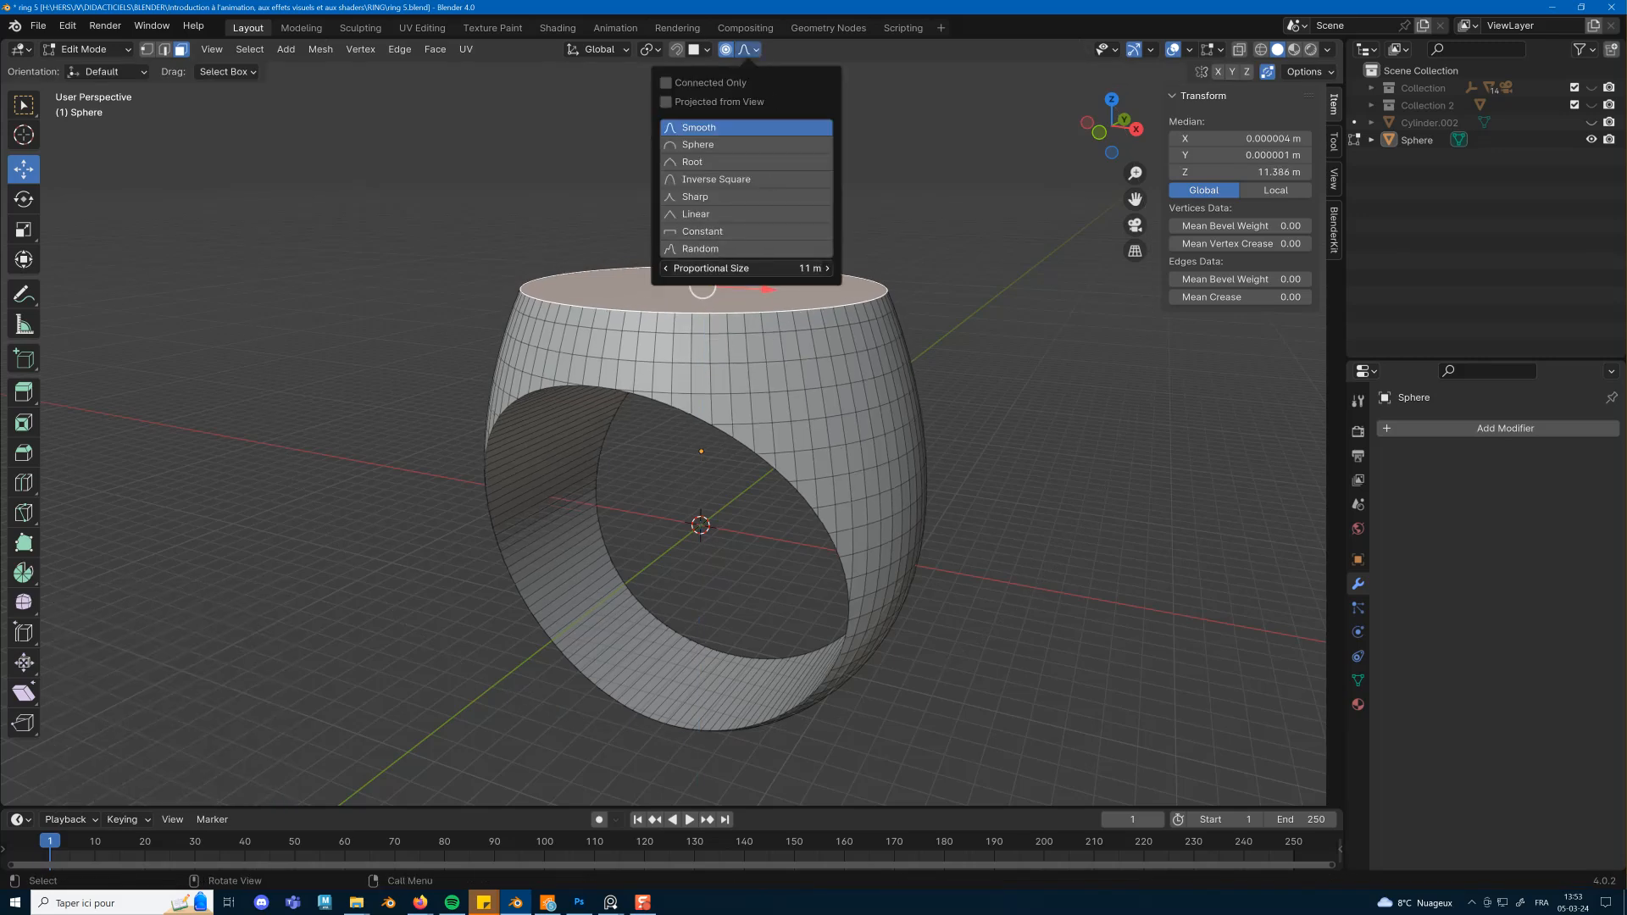
left_click_drag(703, 218, 703, 213)
key("ctrl+z")
middle_click_drag(607, 296, 635, 325)
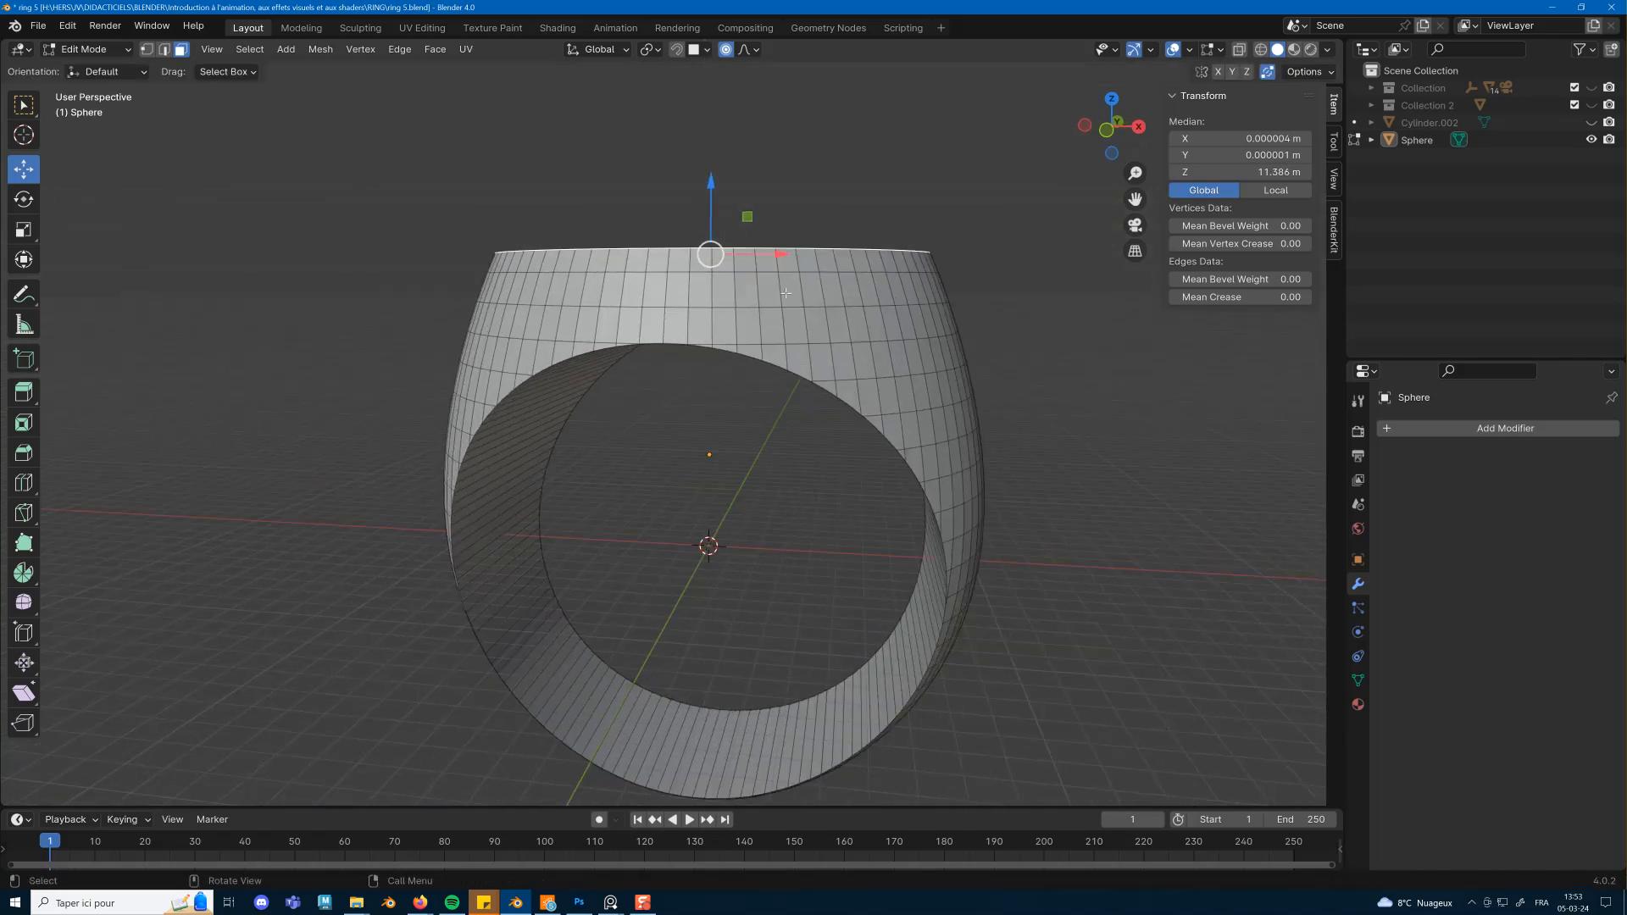
left_click(746, 49)
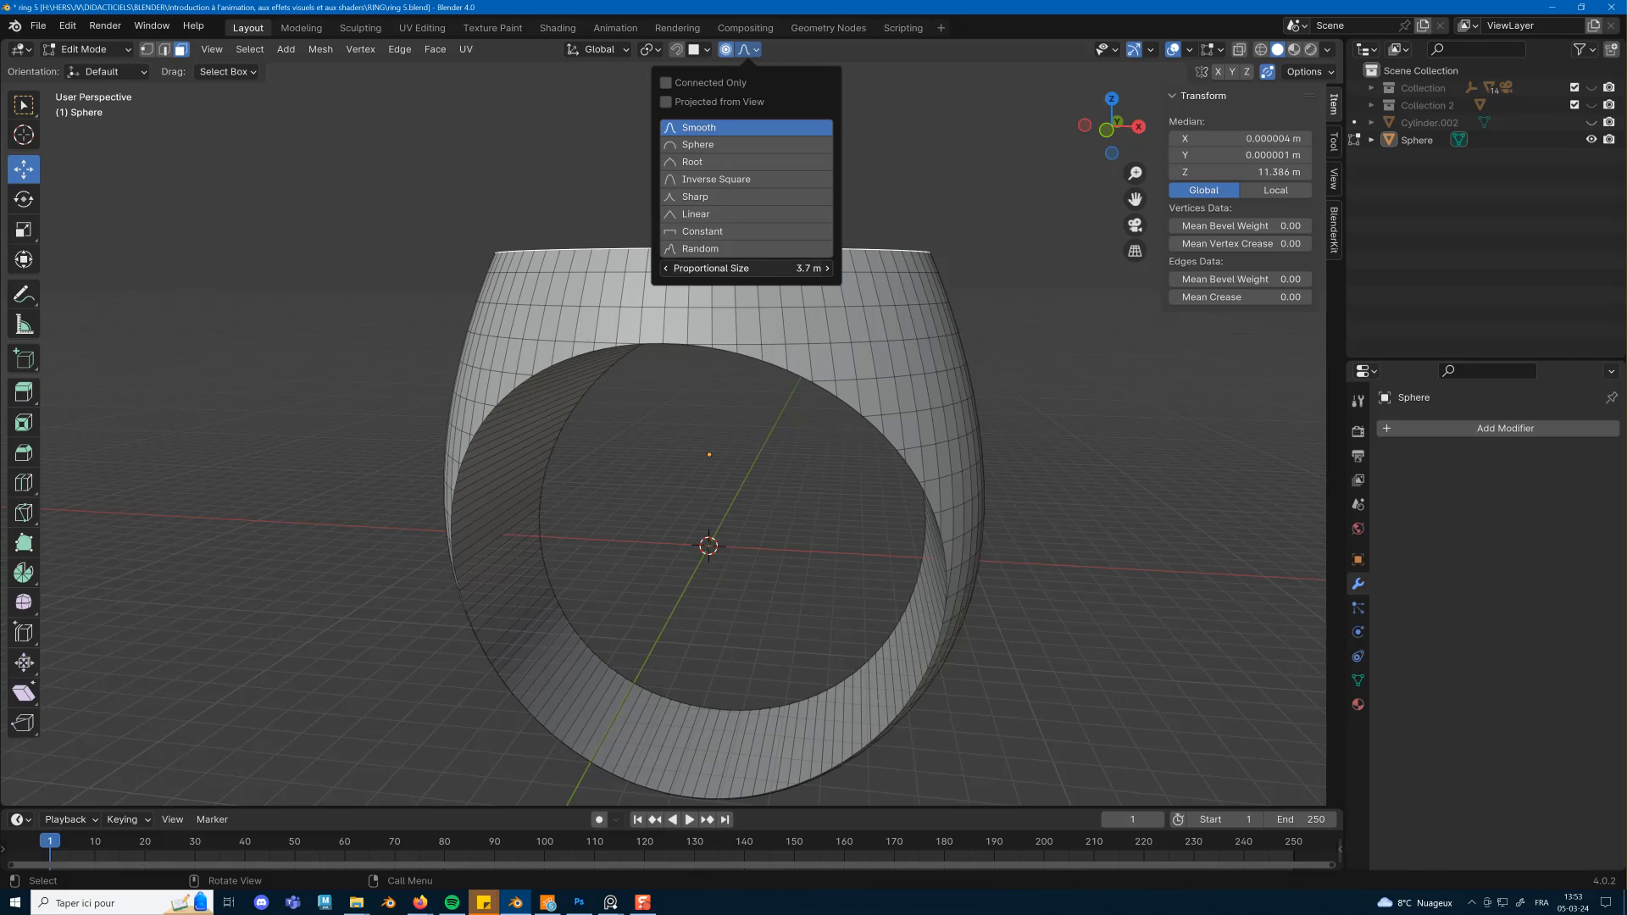
left_click_drag(718, 179, 720, 180)
key("ctrl+z")
Reduce the proportional editing size to 1 m and raise the flat face about 0.378 m along Z.
left_click(744, 50)
left_click_drag(789, 268, 767, 269)
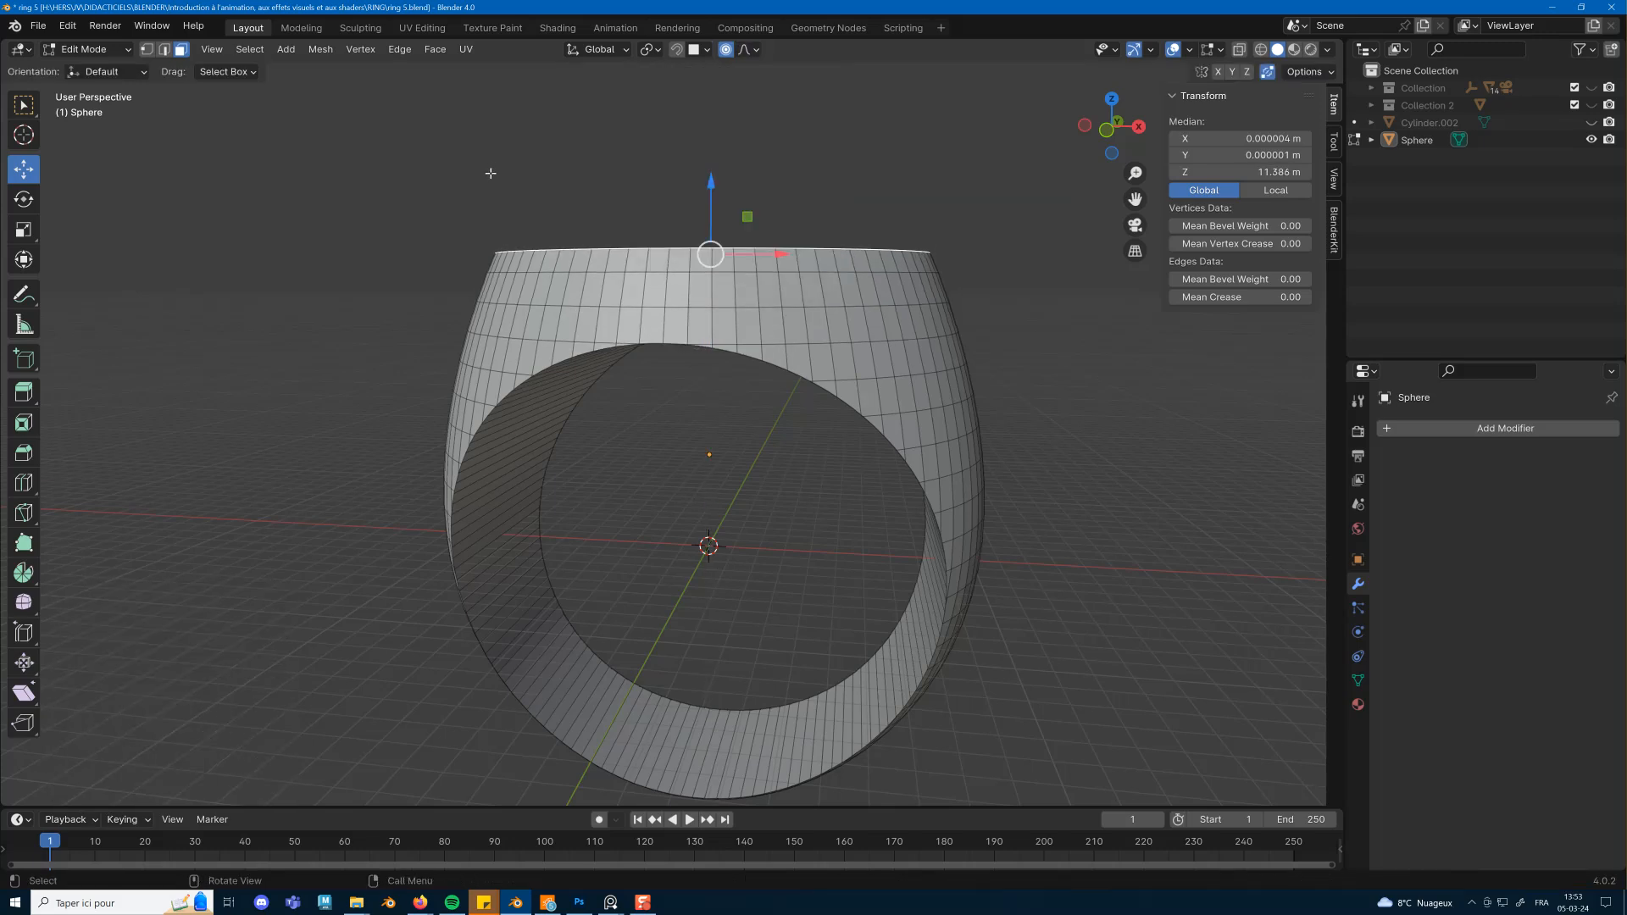
left_click_drag(710, 181, 710, 169)
middle_click_drag(834, 207, 882, 254)
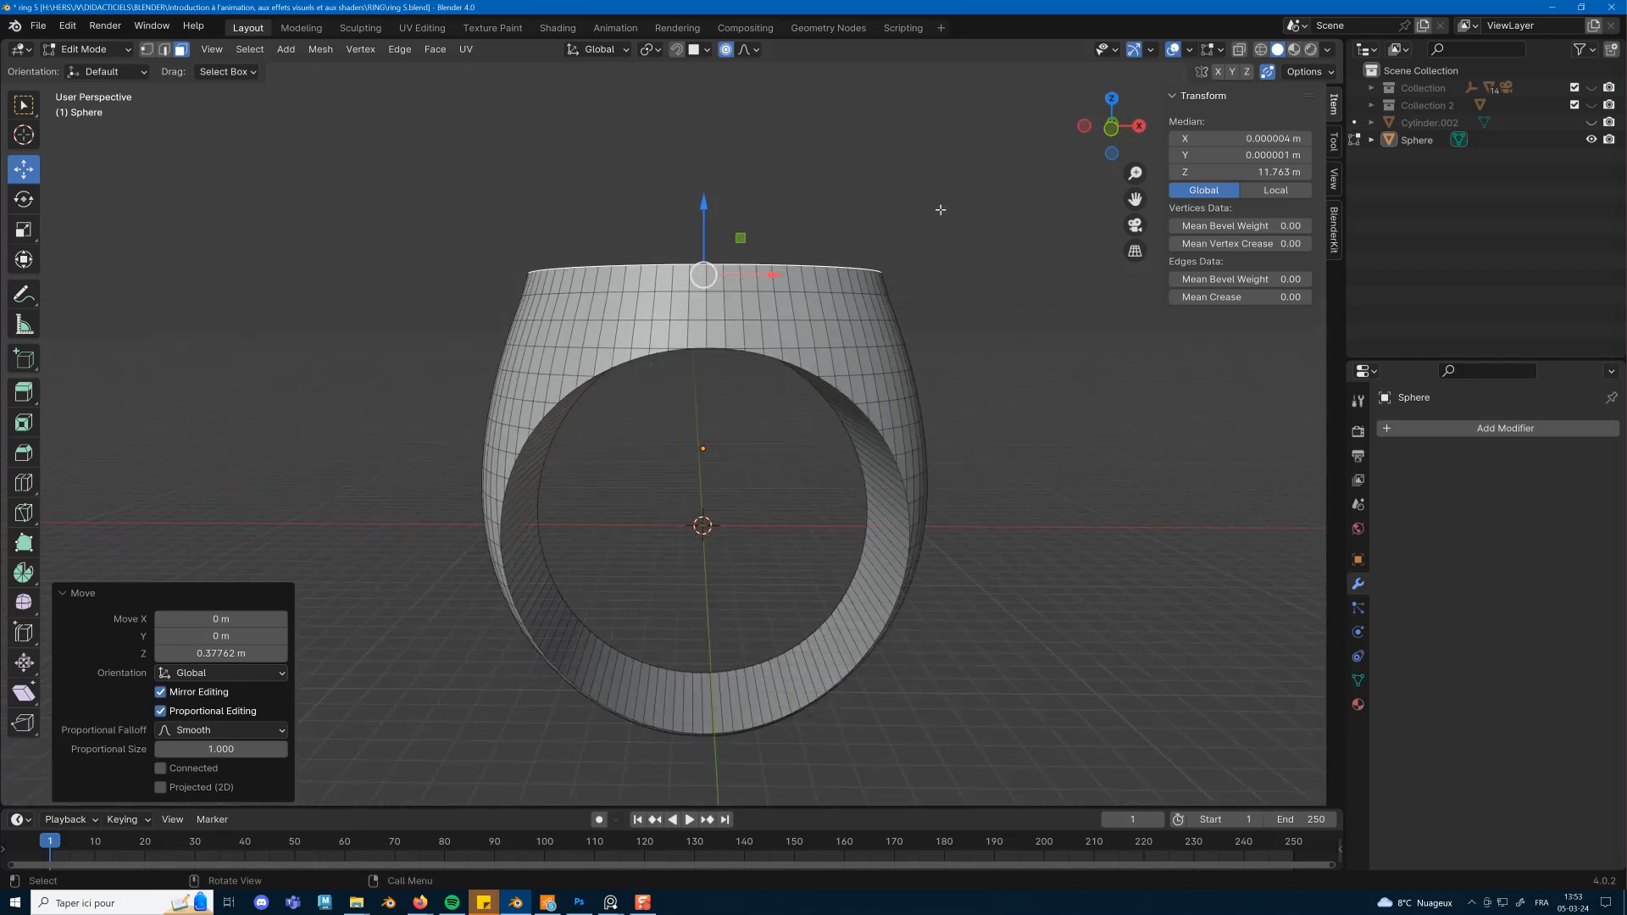
In front view, scale the flat face uniformly by about 0.996 to even out the side profile, and return to Object Mode.
key("KP_3")
key("KP_1")
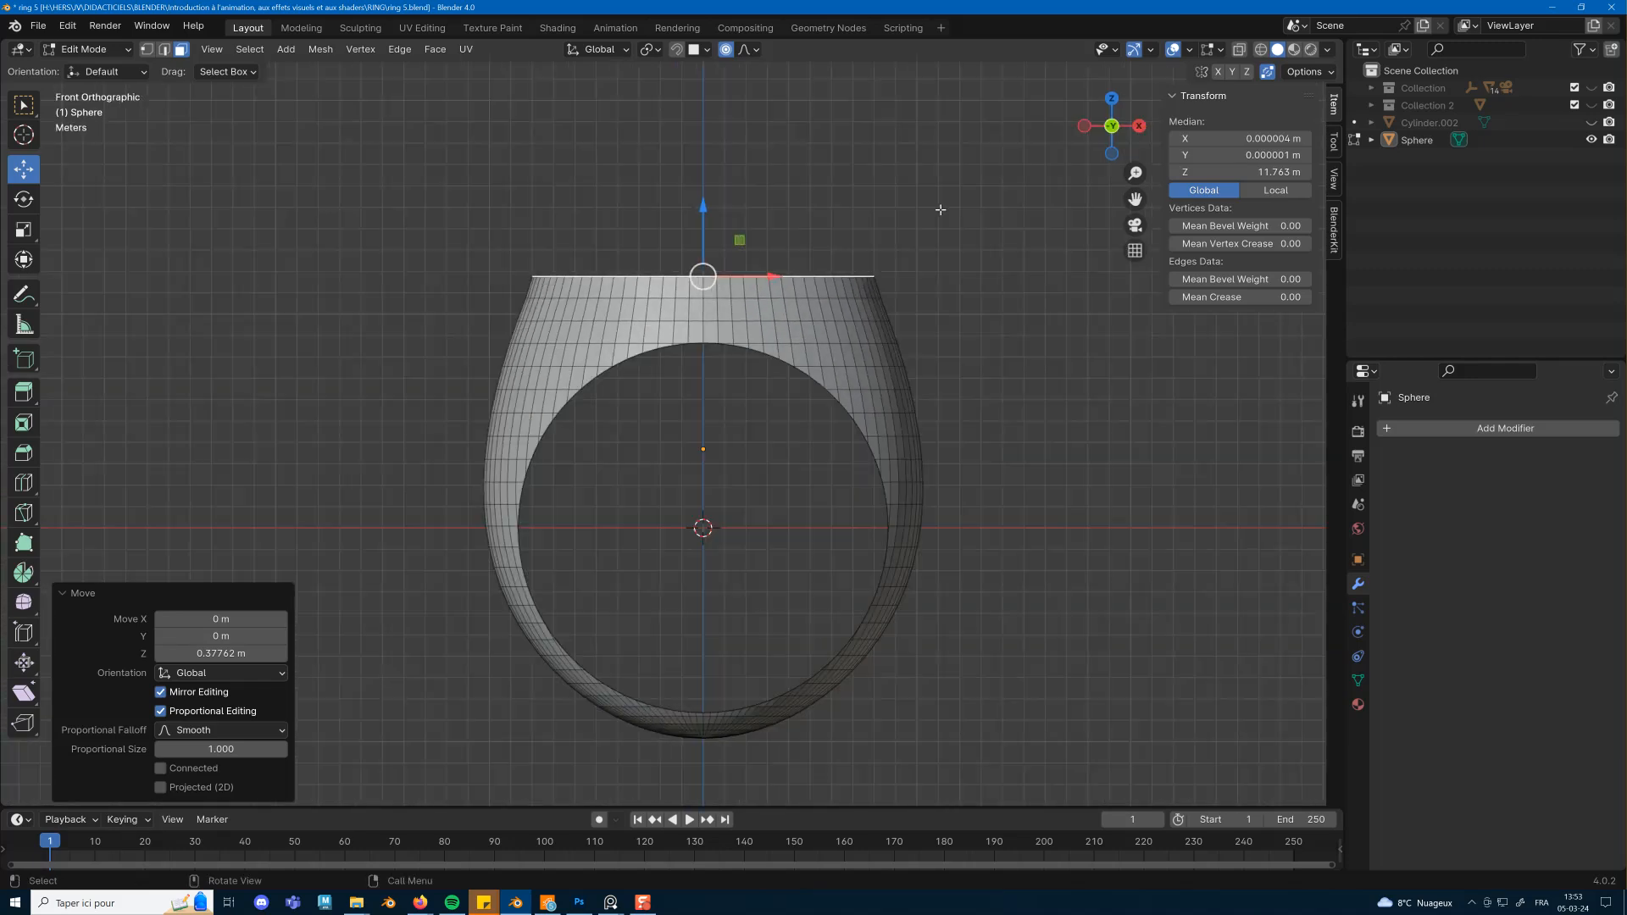
scroll(936, 181, "up", 3)
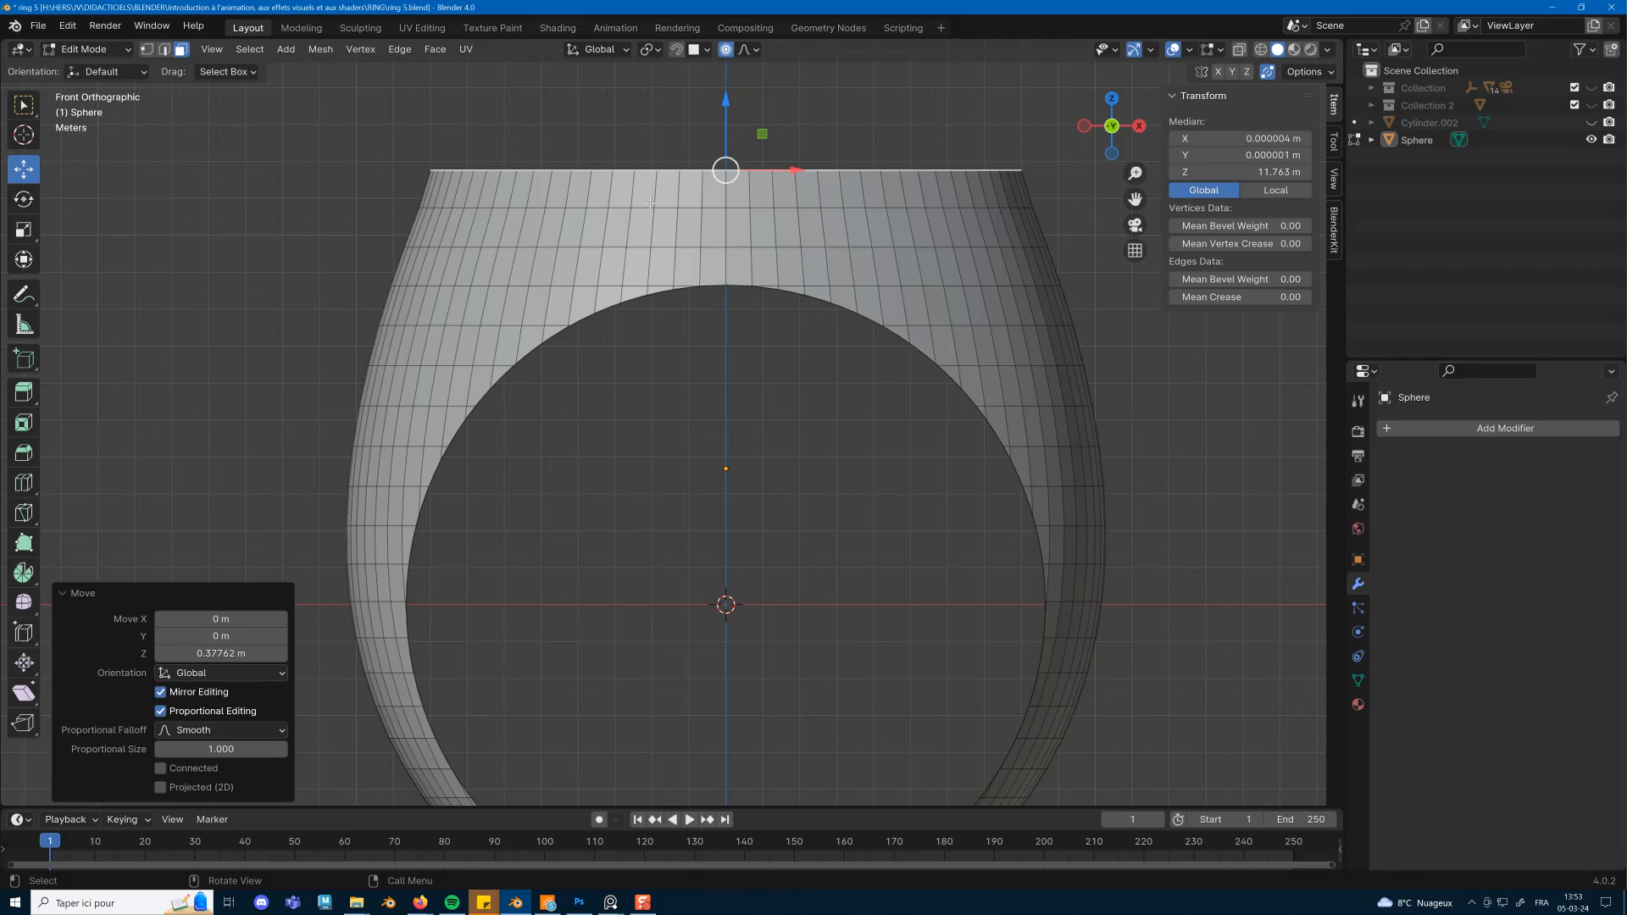
key("s")
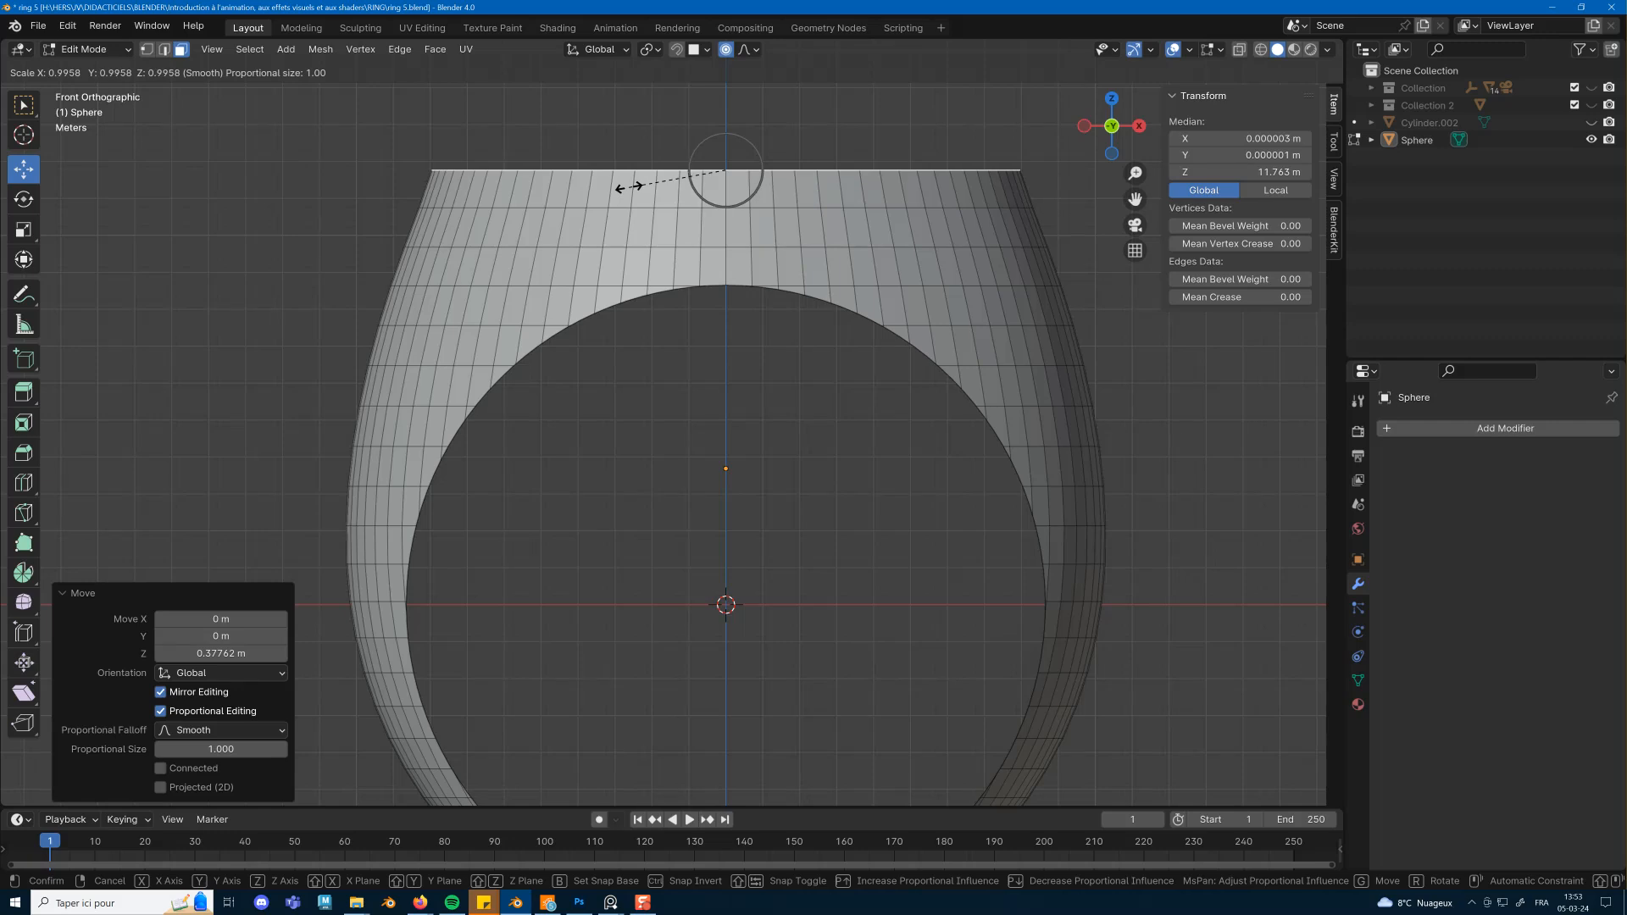
left_click(632, 187)
scroll(726, 245, "down", 2)
middle_click_drag(726, 246, 702, 291)
key("Tab")
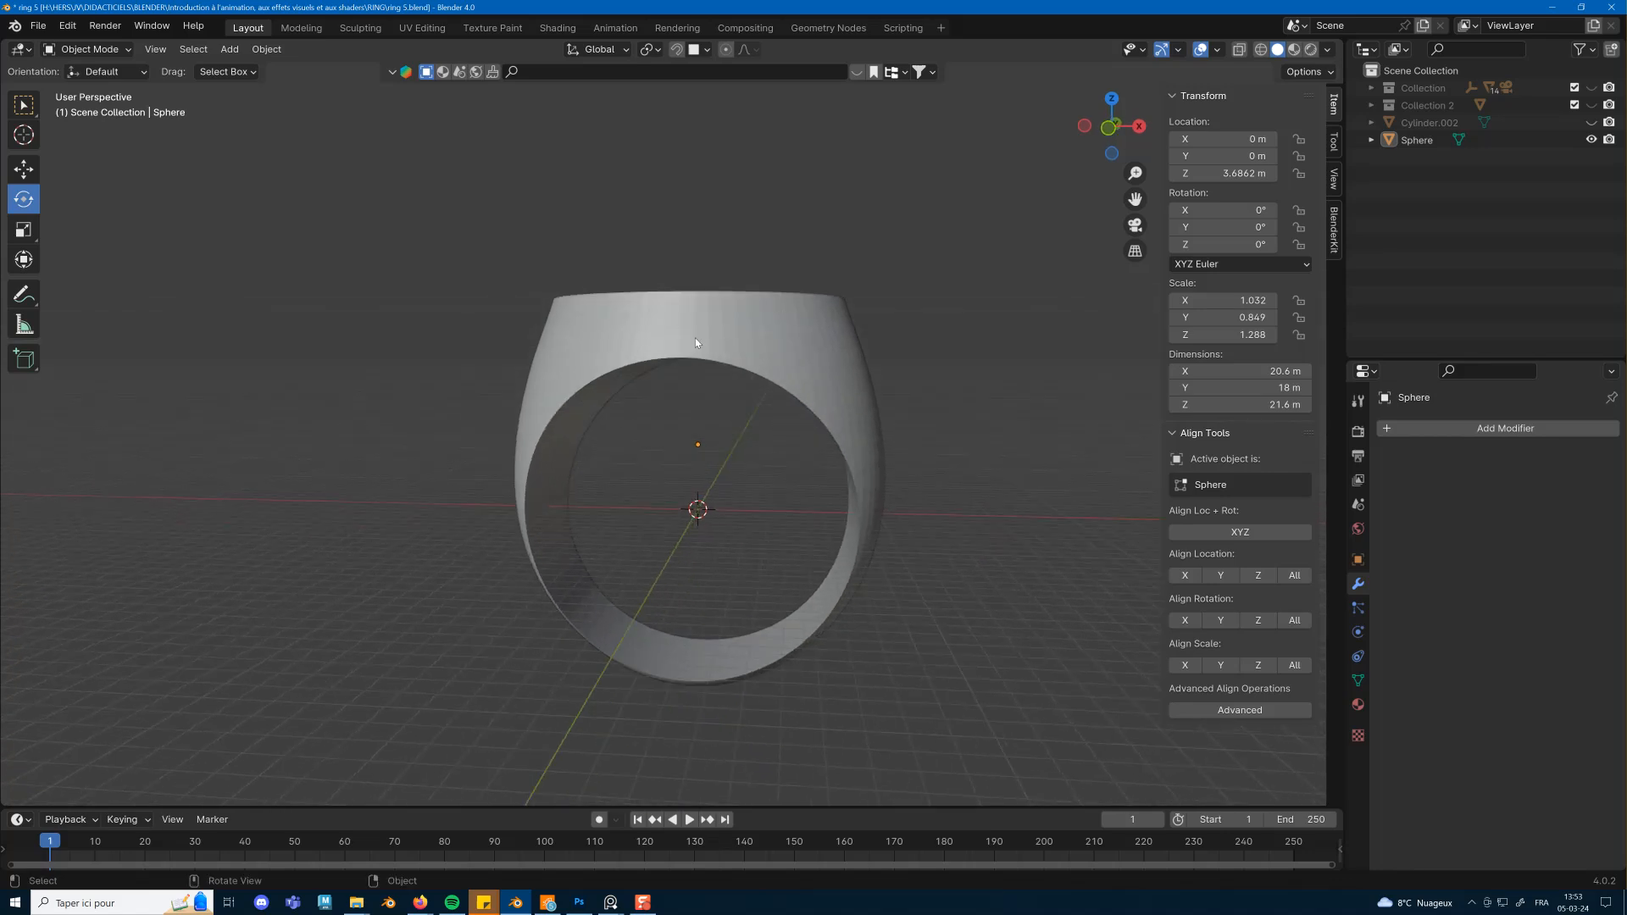
Duplicate the ring body in place and scale the copy uniformly by 0.860.
left_click(752, 358)
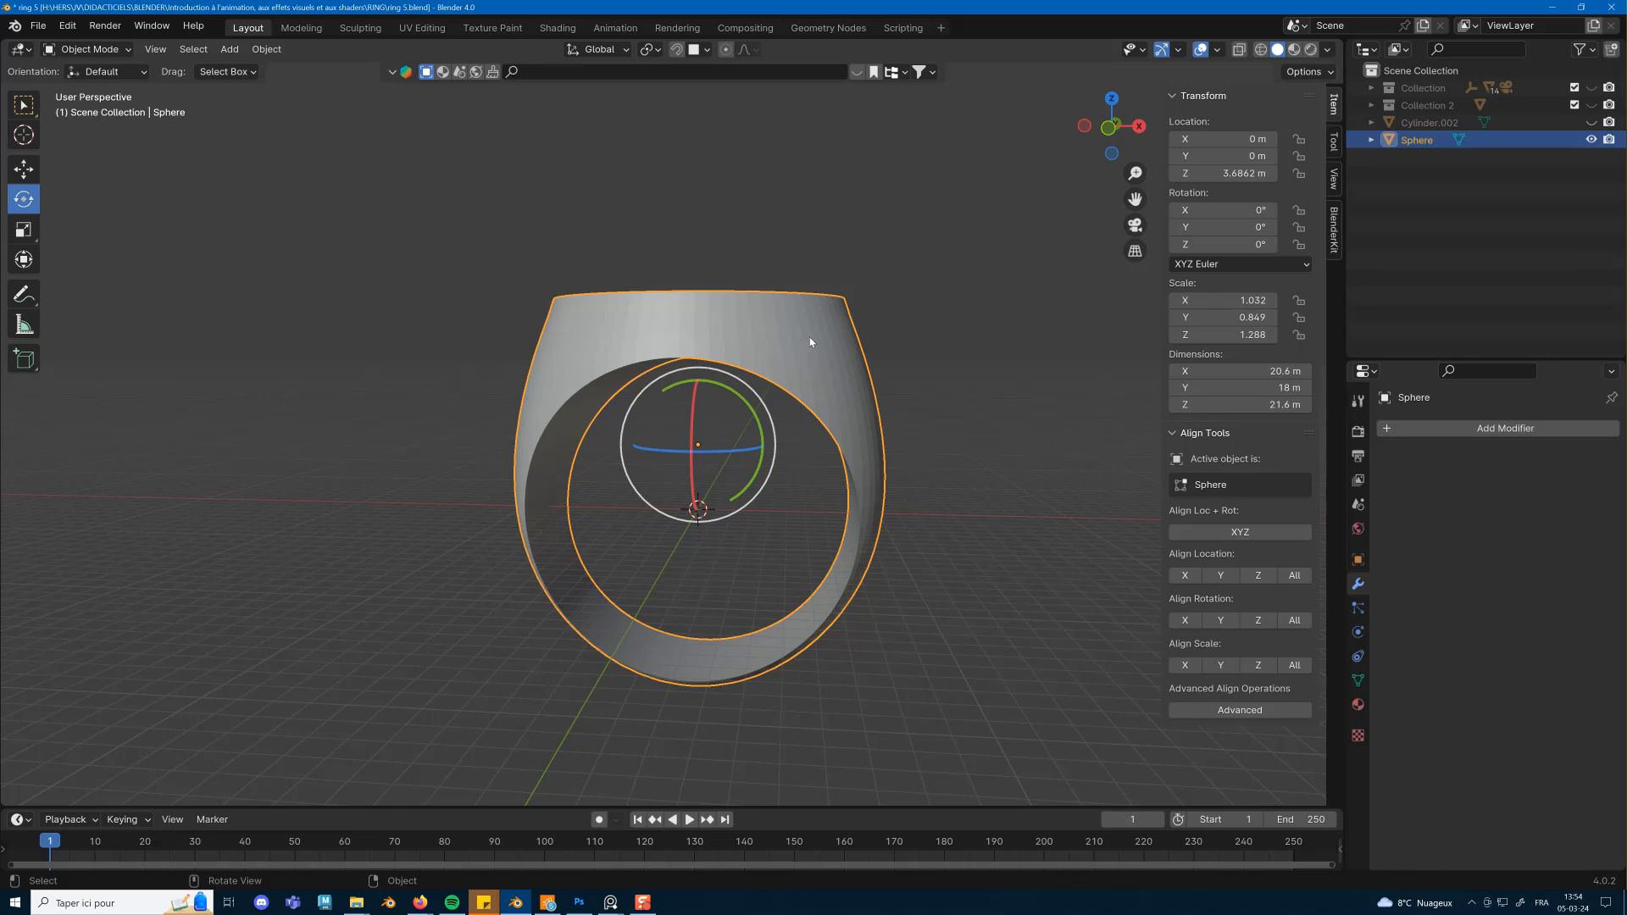
key("ctrl+c")
key("ctrl+v")
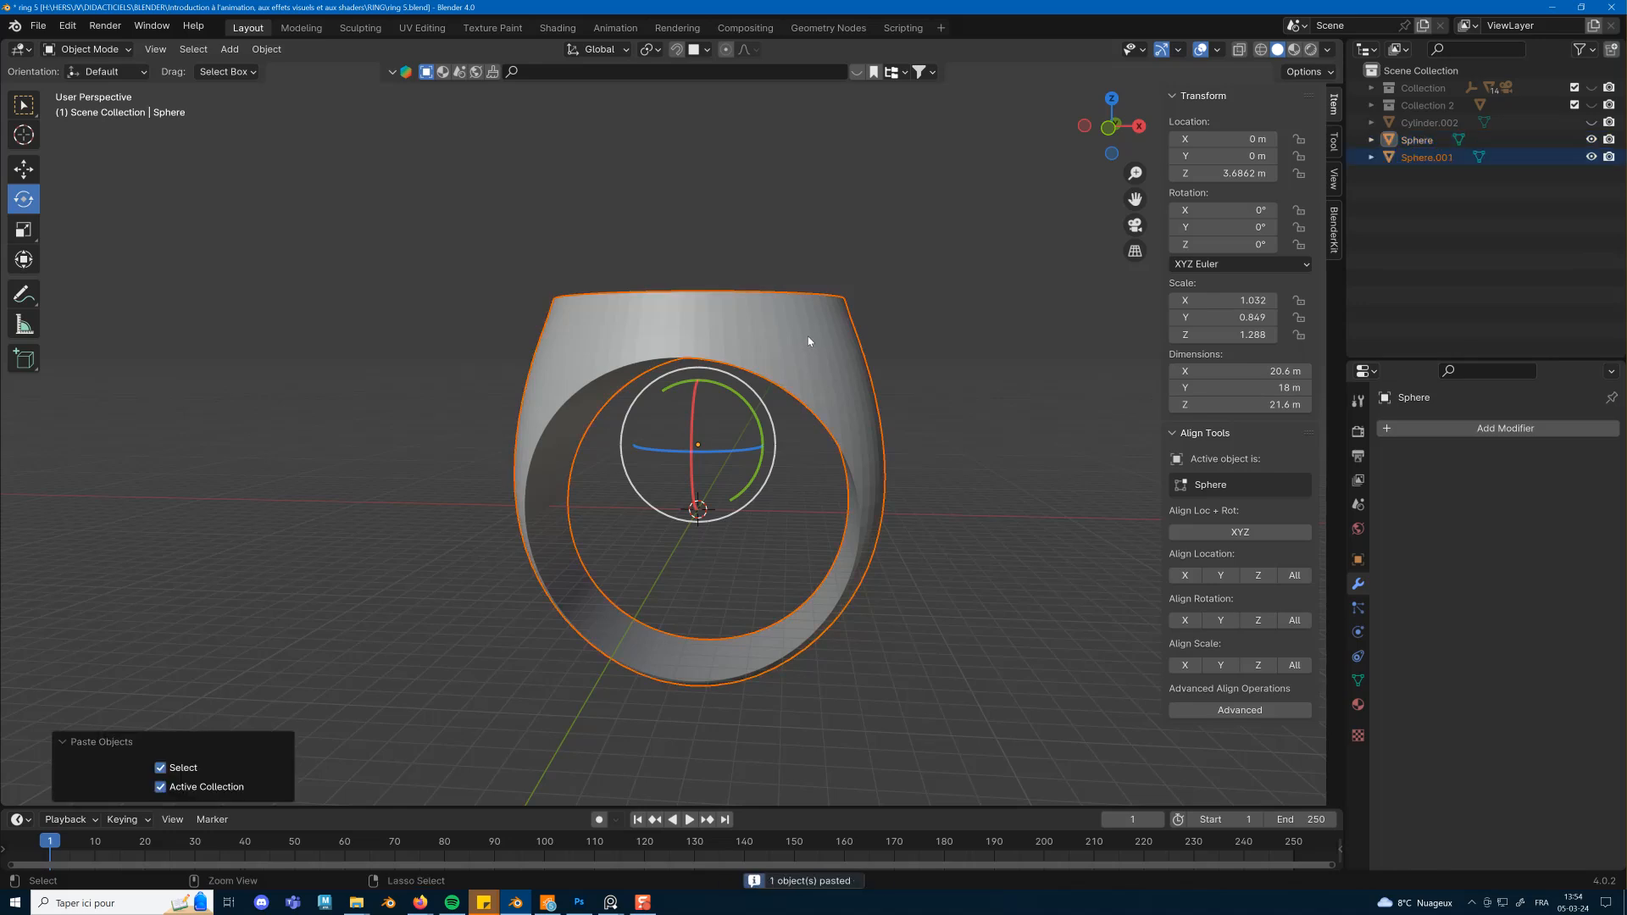
key("s")
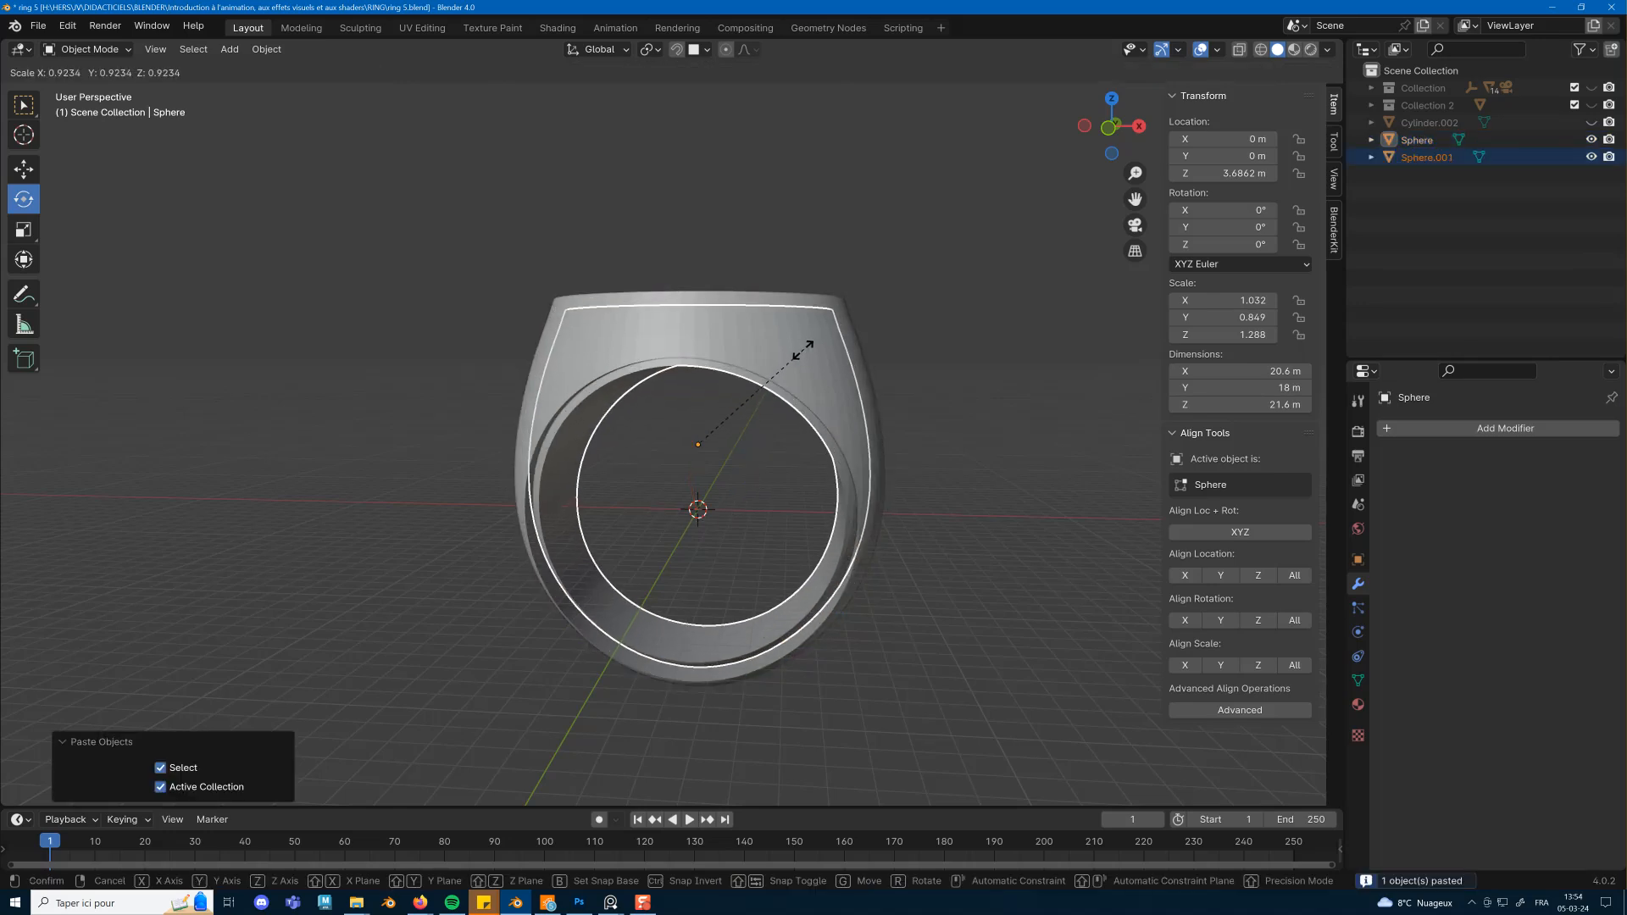
left_click(797, 357)
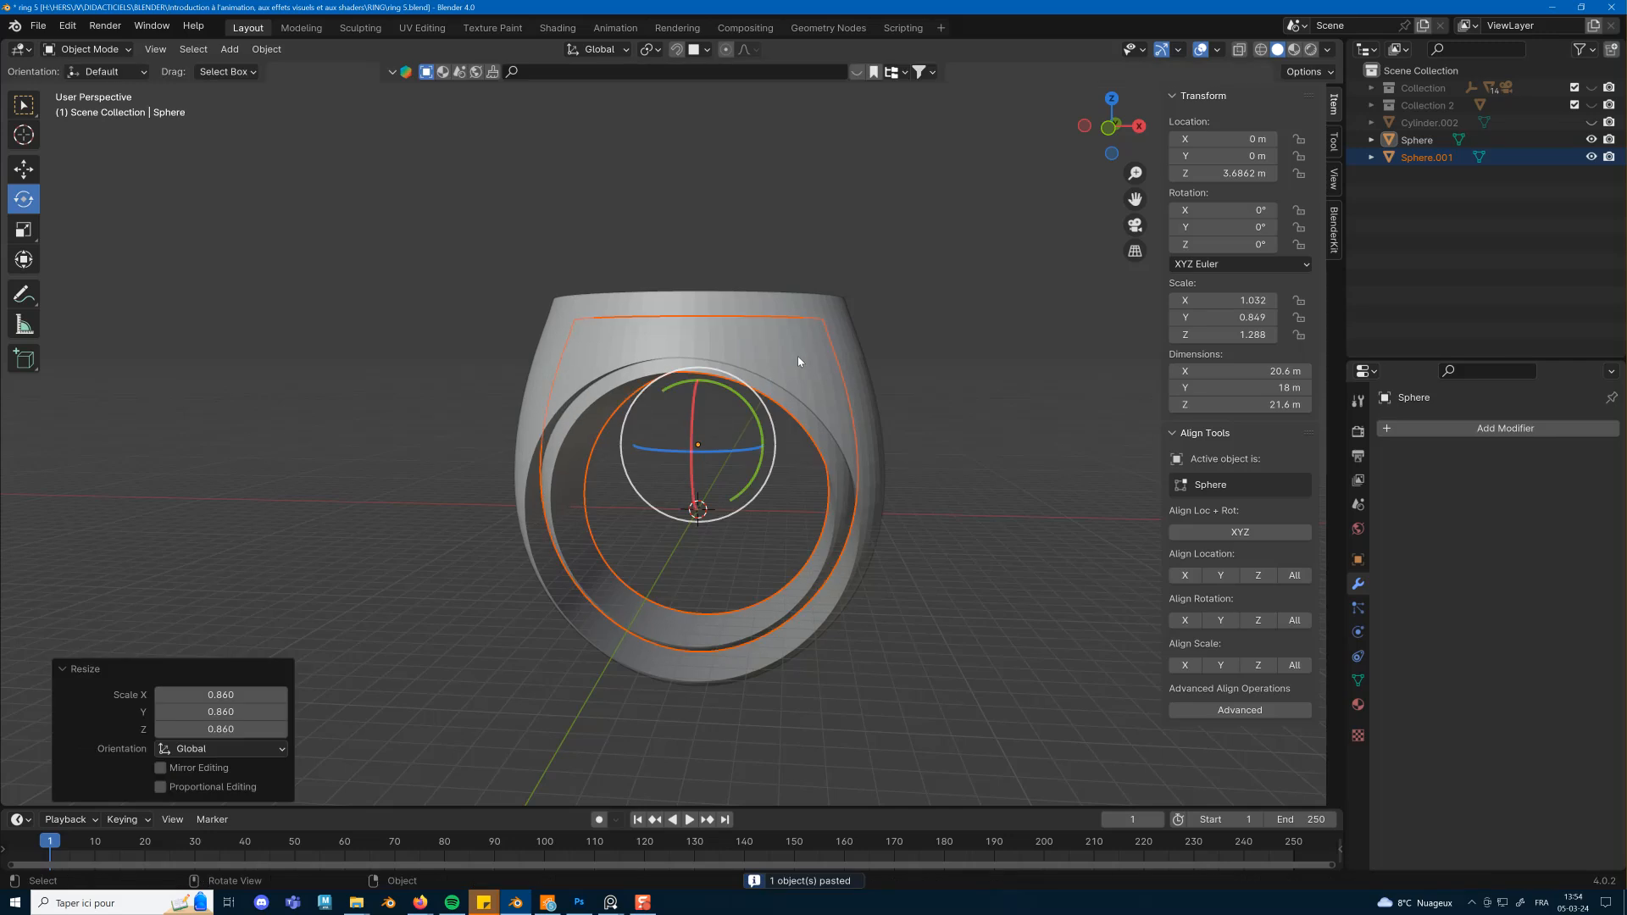
Display the ring and its smaller copy in wireframe from the front view.
key("z")
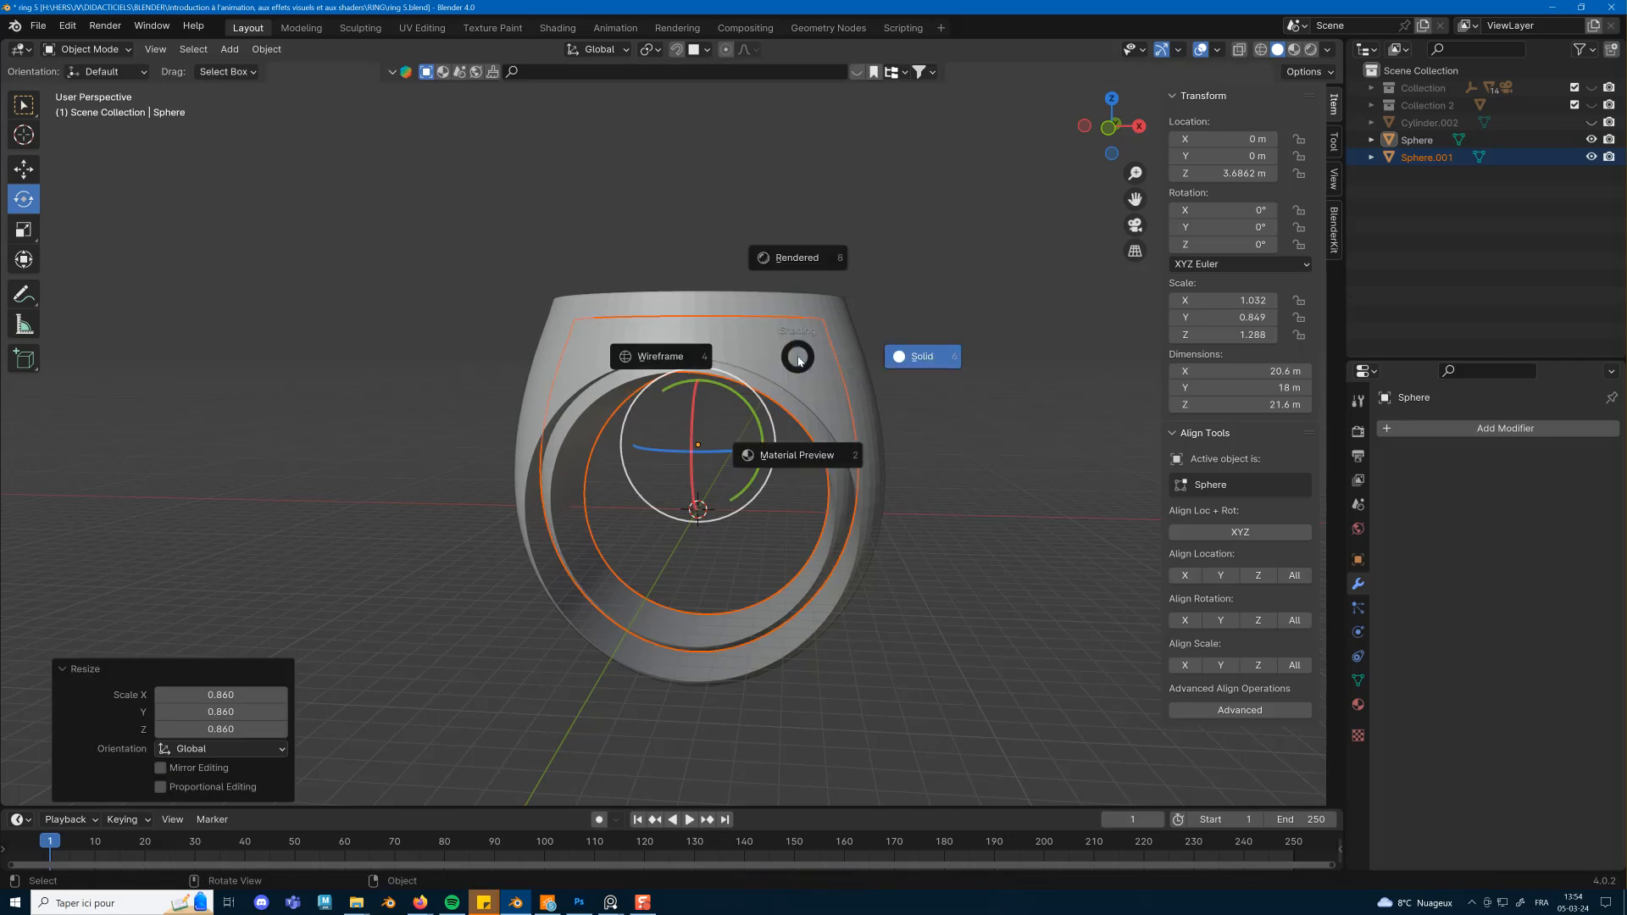
left_click(685, 357)
mouse_move(749, 363)
middle_mouse_down()
mouse_move(773, 363)
mouse_move(760, 364)
middle_mouse_up()
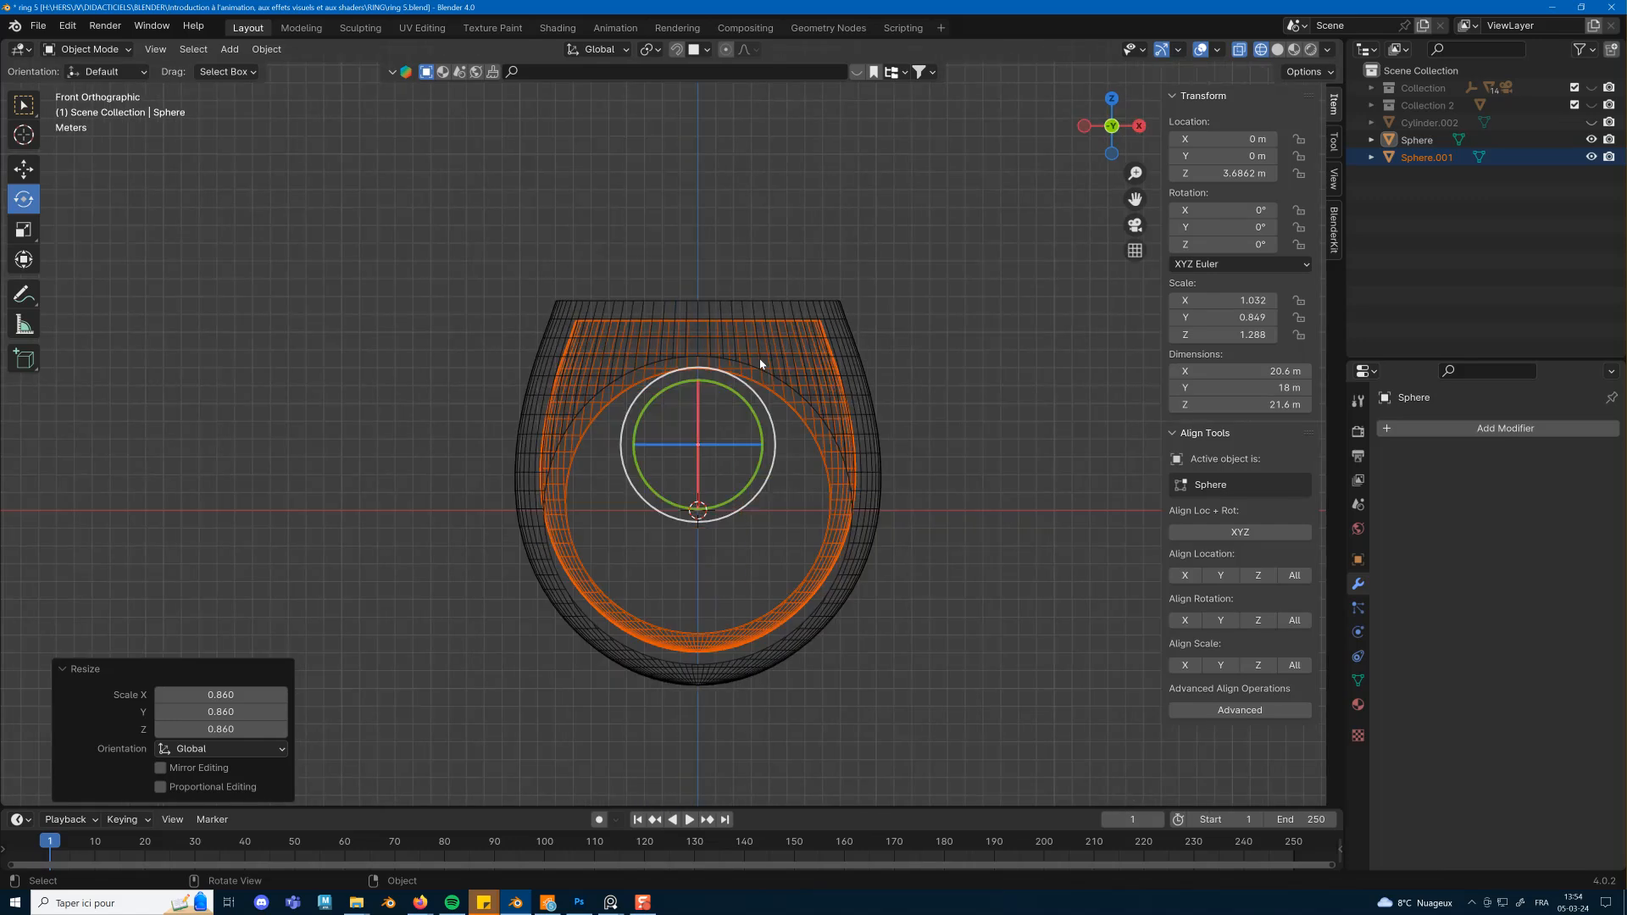
scroll(750, 381, "up", 1)
scroll(739, 388, "up", 1)
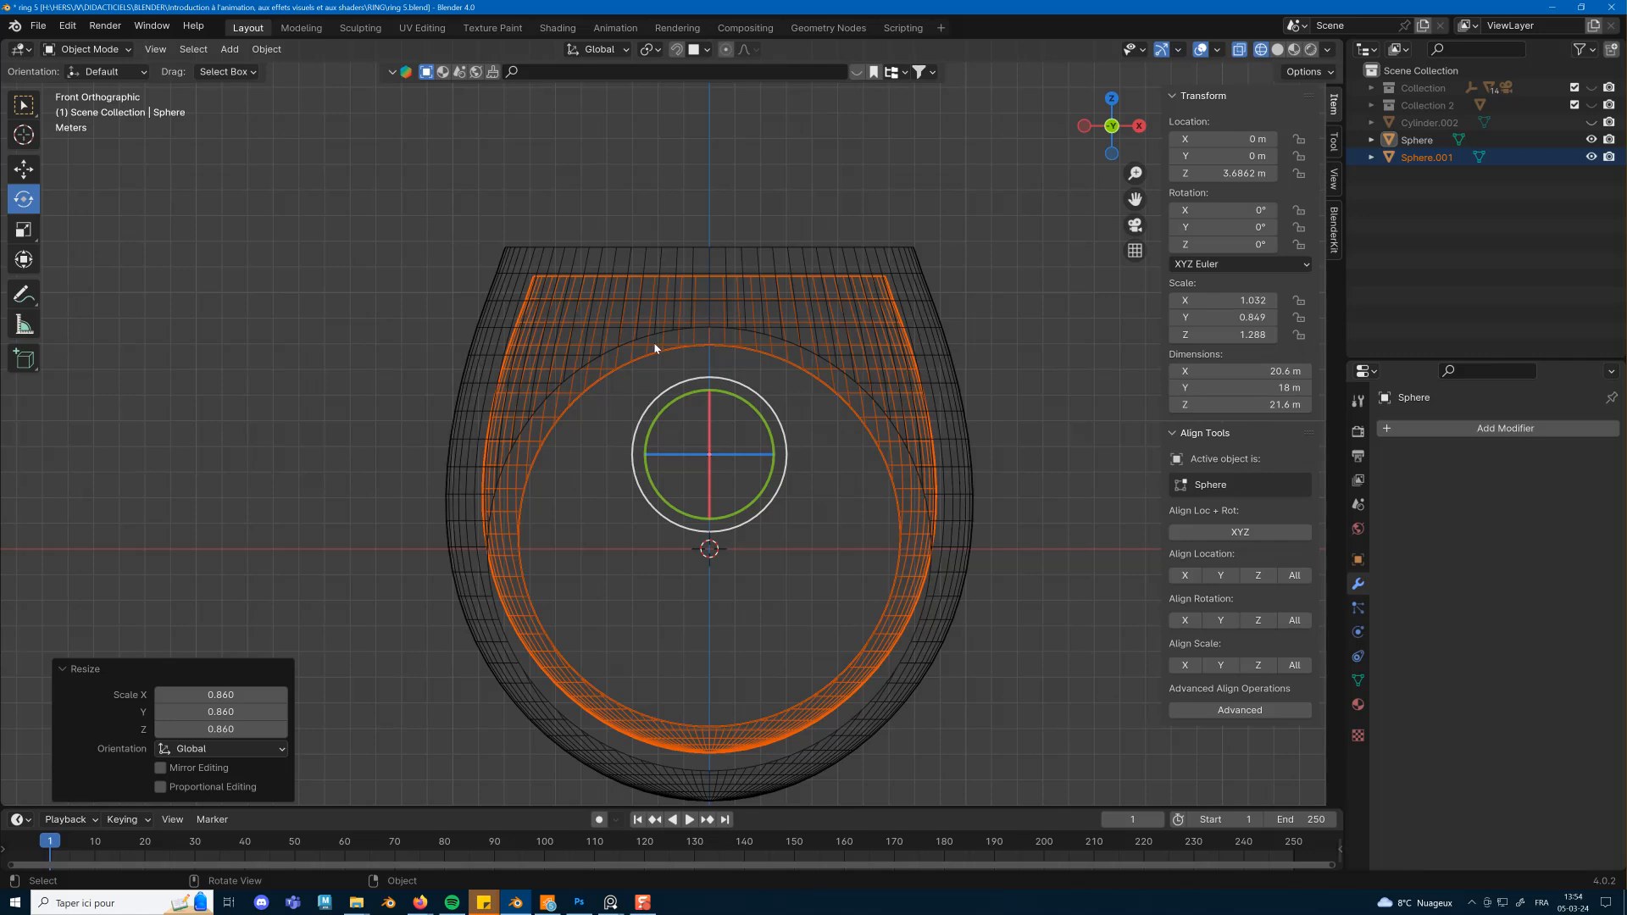
Lower the smaller inner copy by about 0.281 m in total along Z to thicken the ring's flat top.
key("shift+space")
left_click(644, 322)
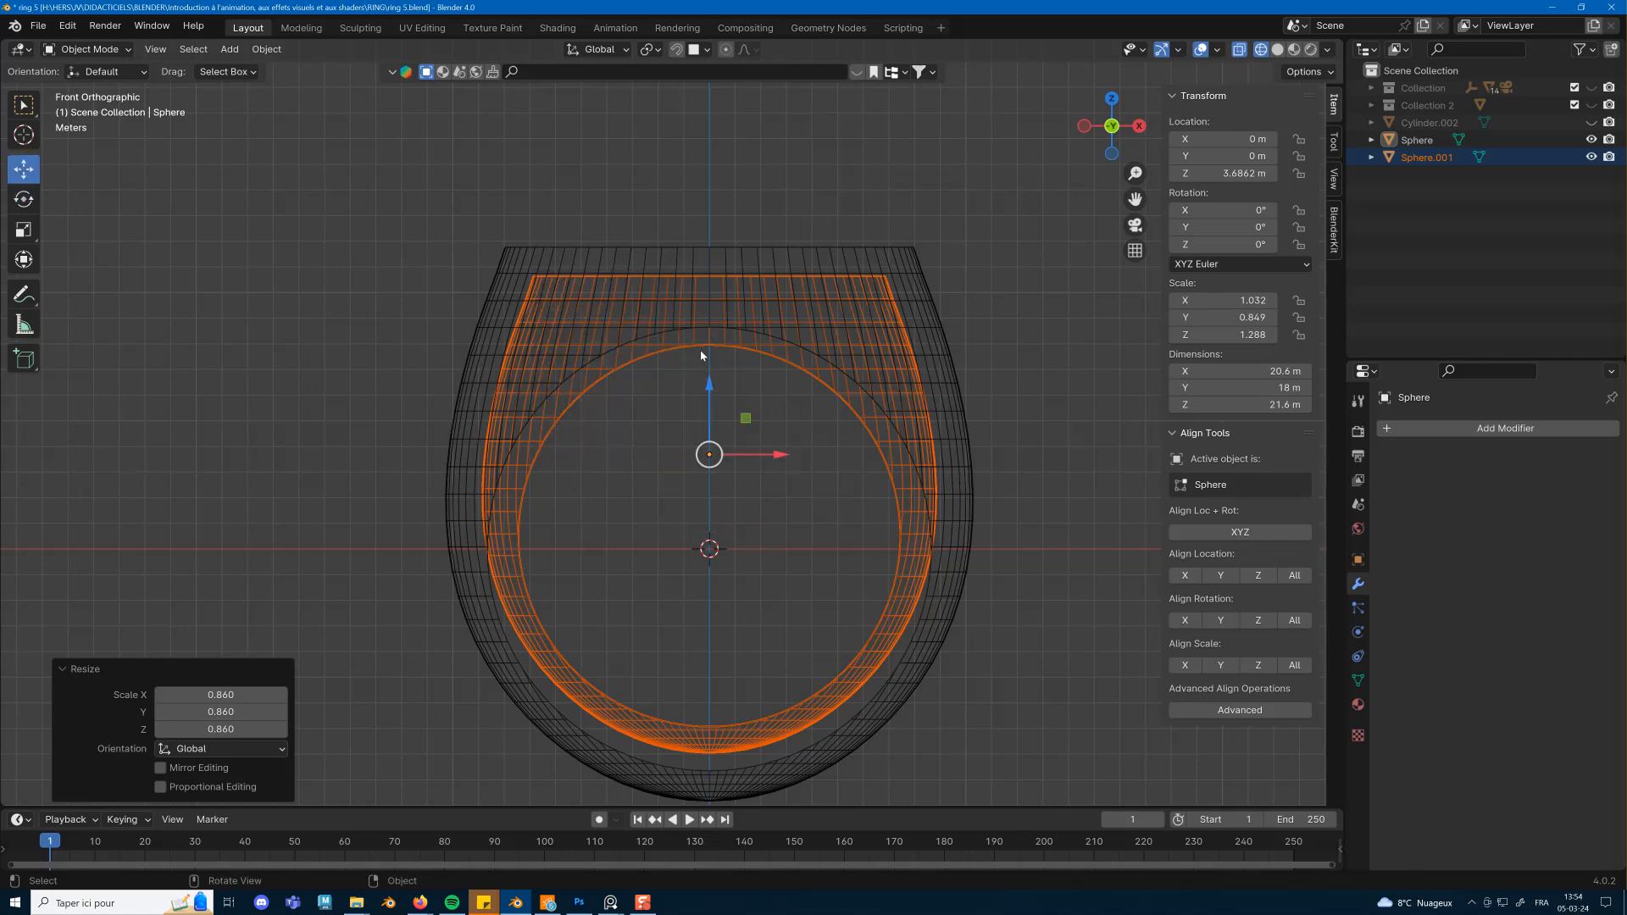
left_click_drag(709, 376, 700, 379)
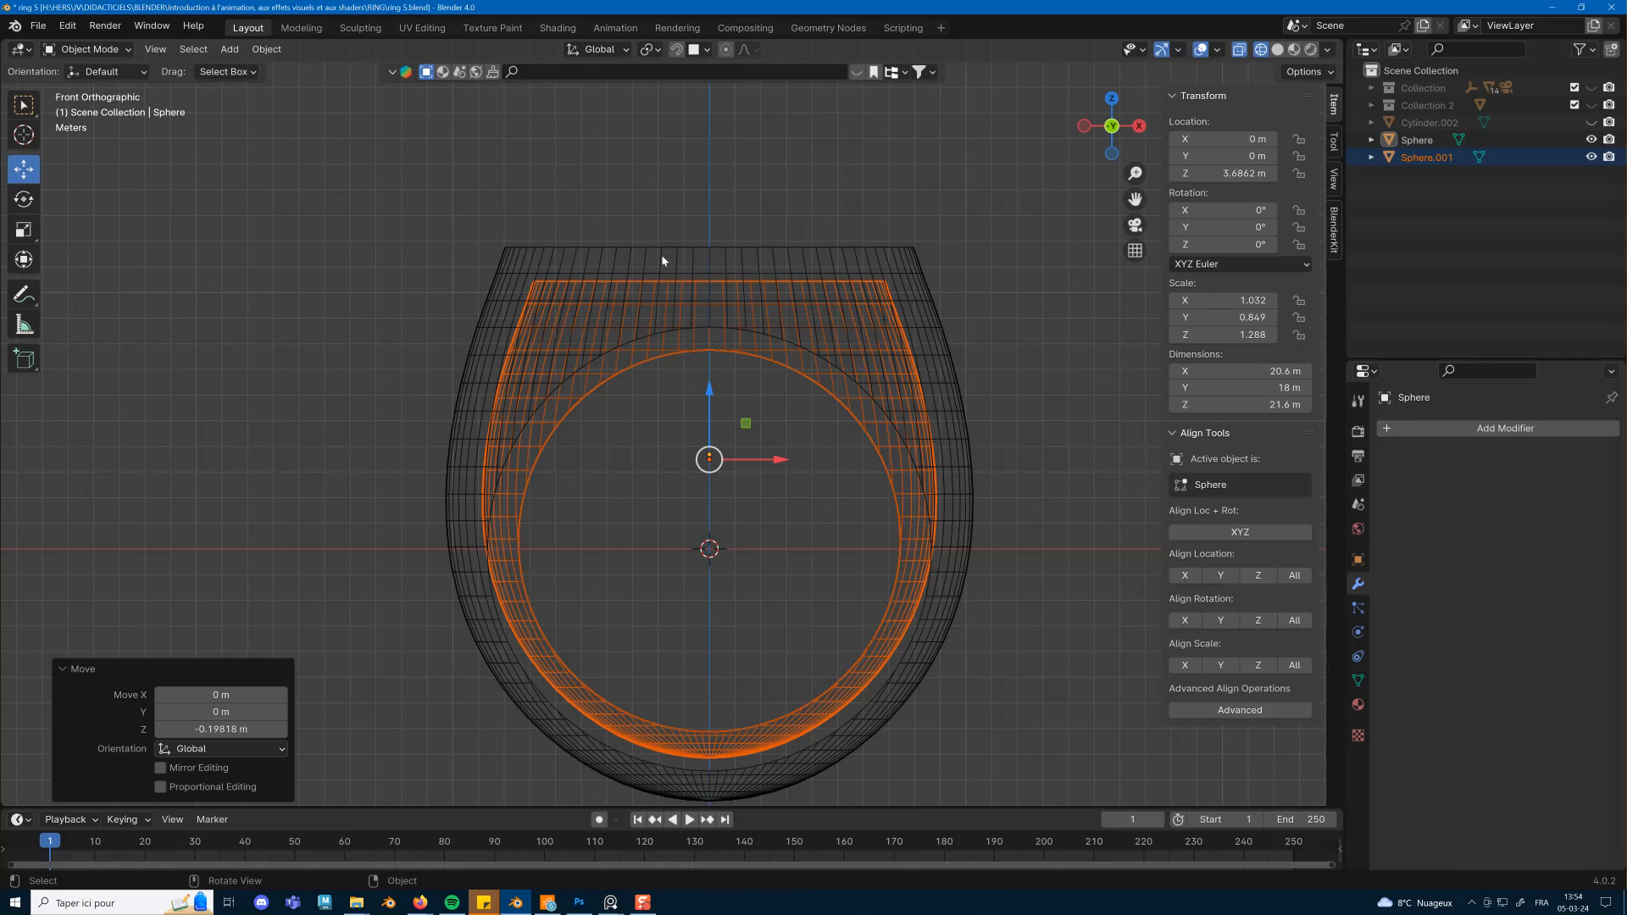
left_click_drag(710, 387, 703, 387)
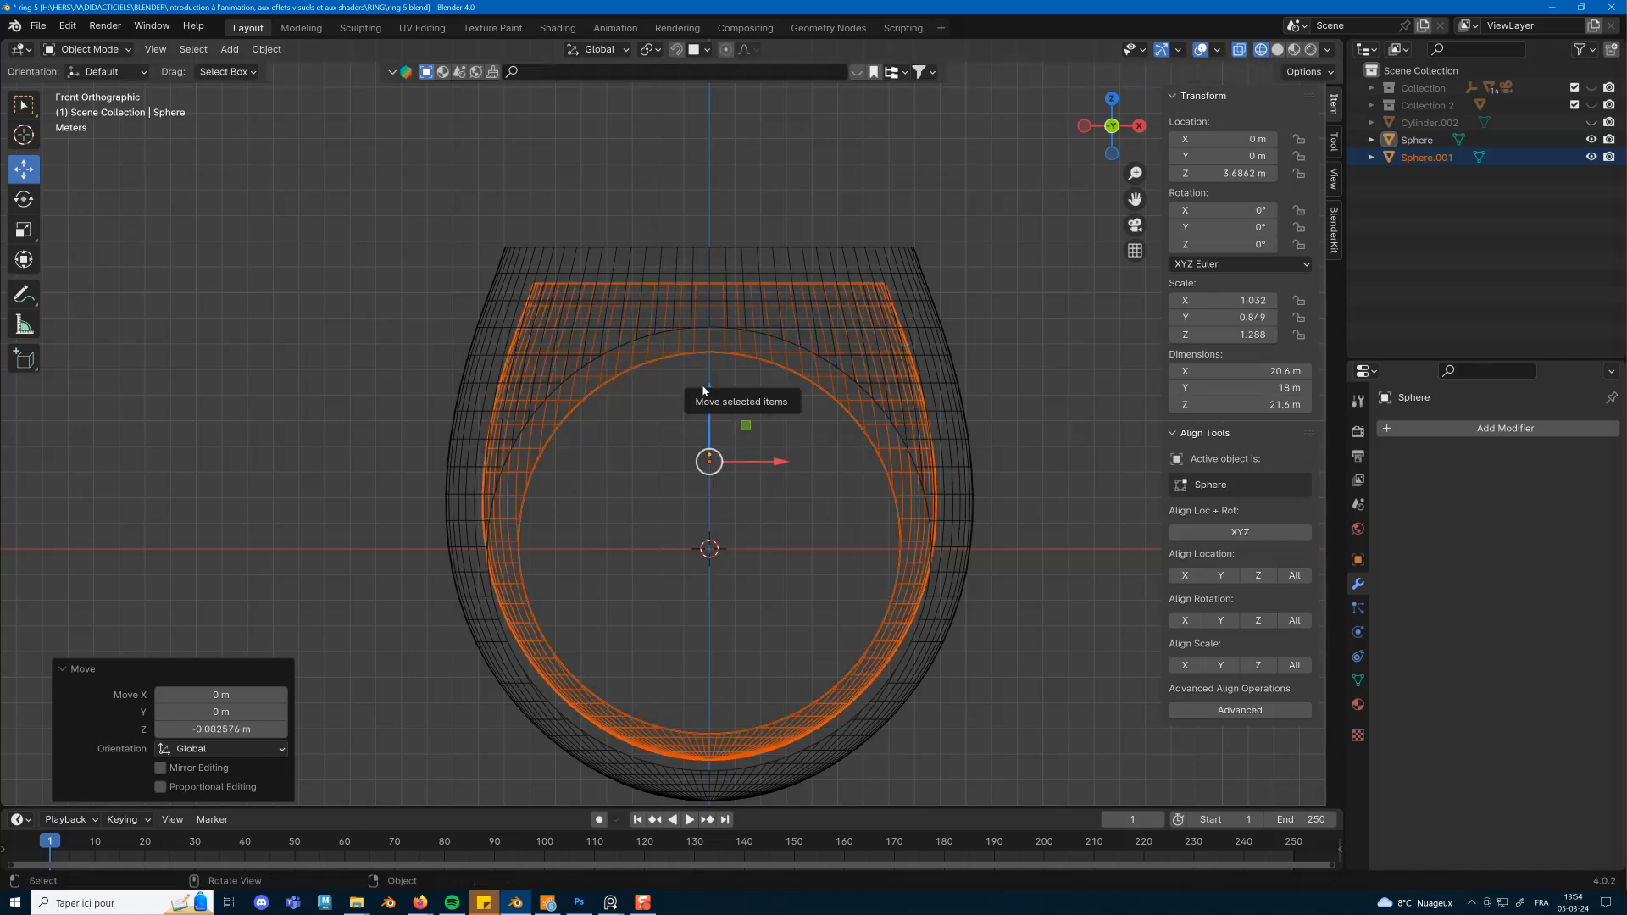
Select the outer ring body and switch the viewport to solid shading.
middle_click_drag(869, 305, 904, 311)
left_click(905, 311)
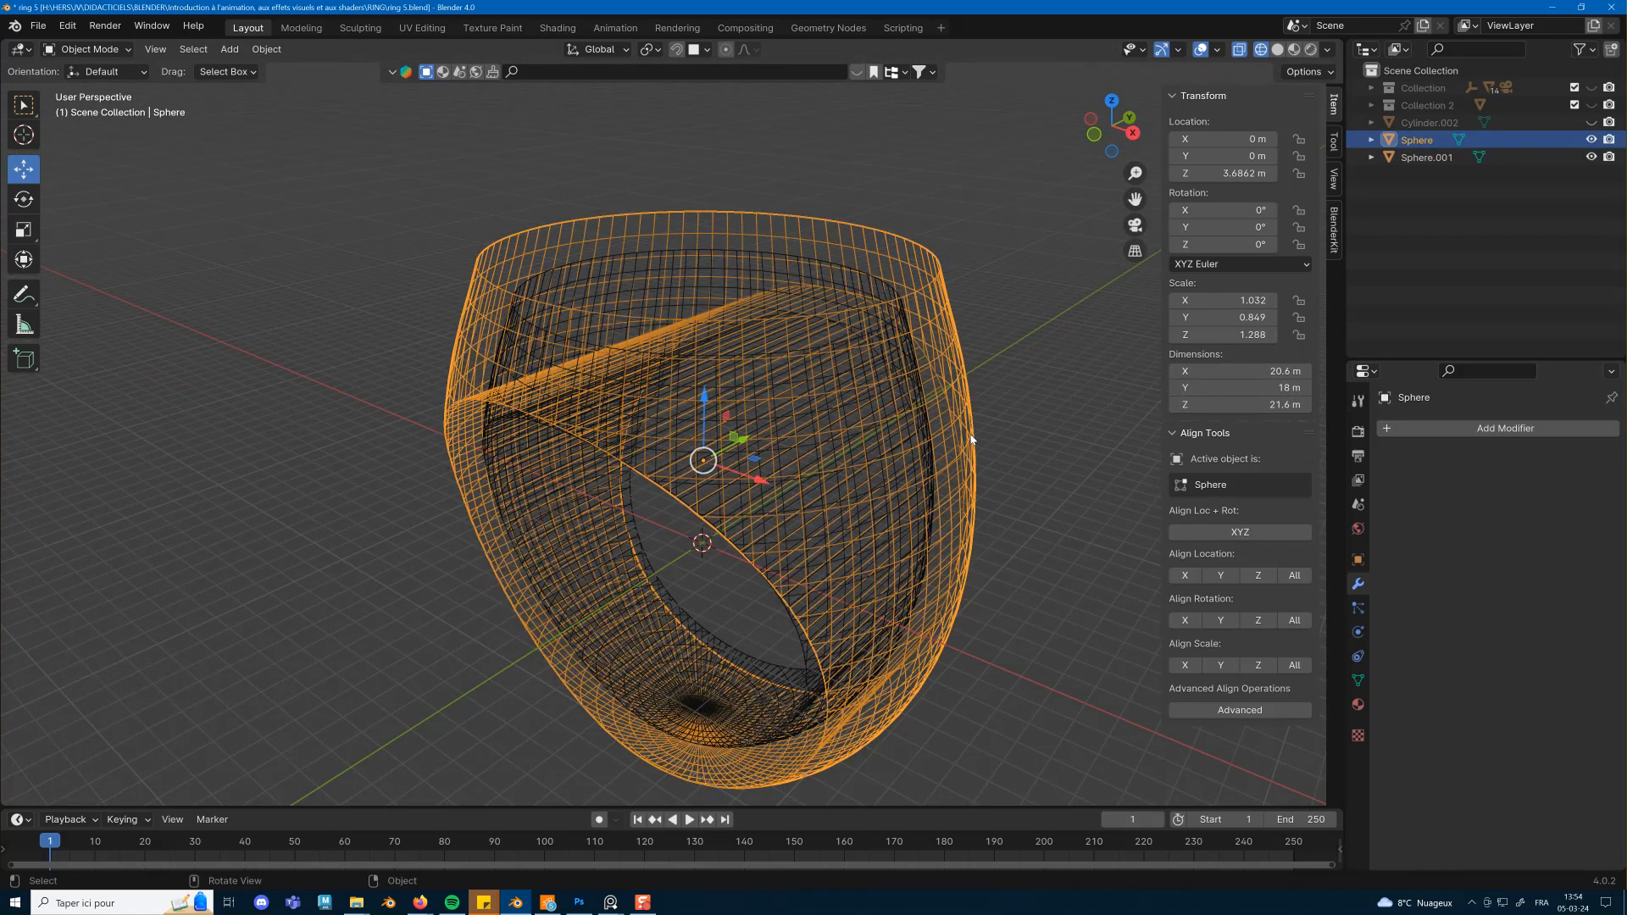
key("z")
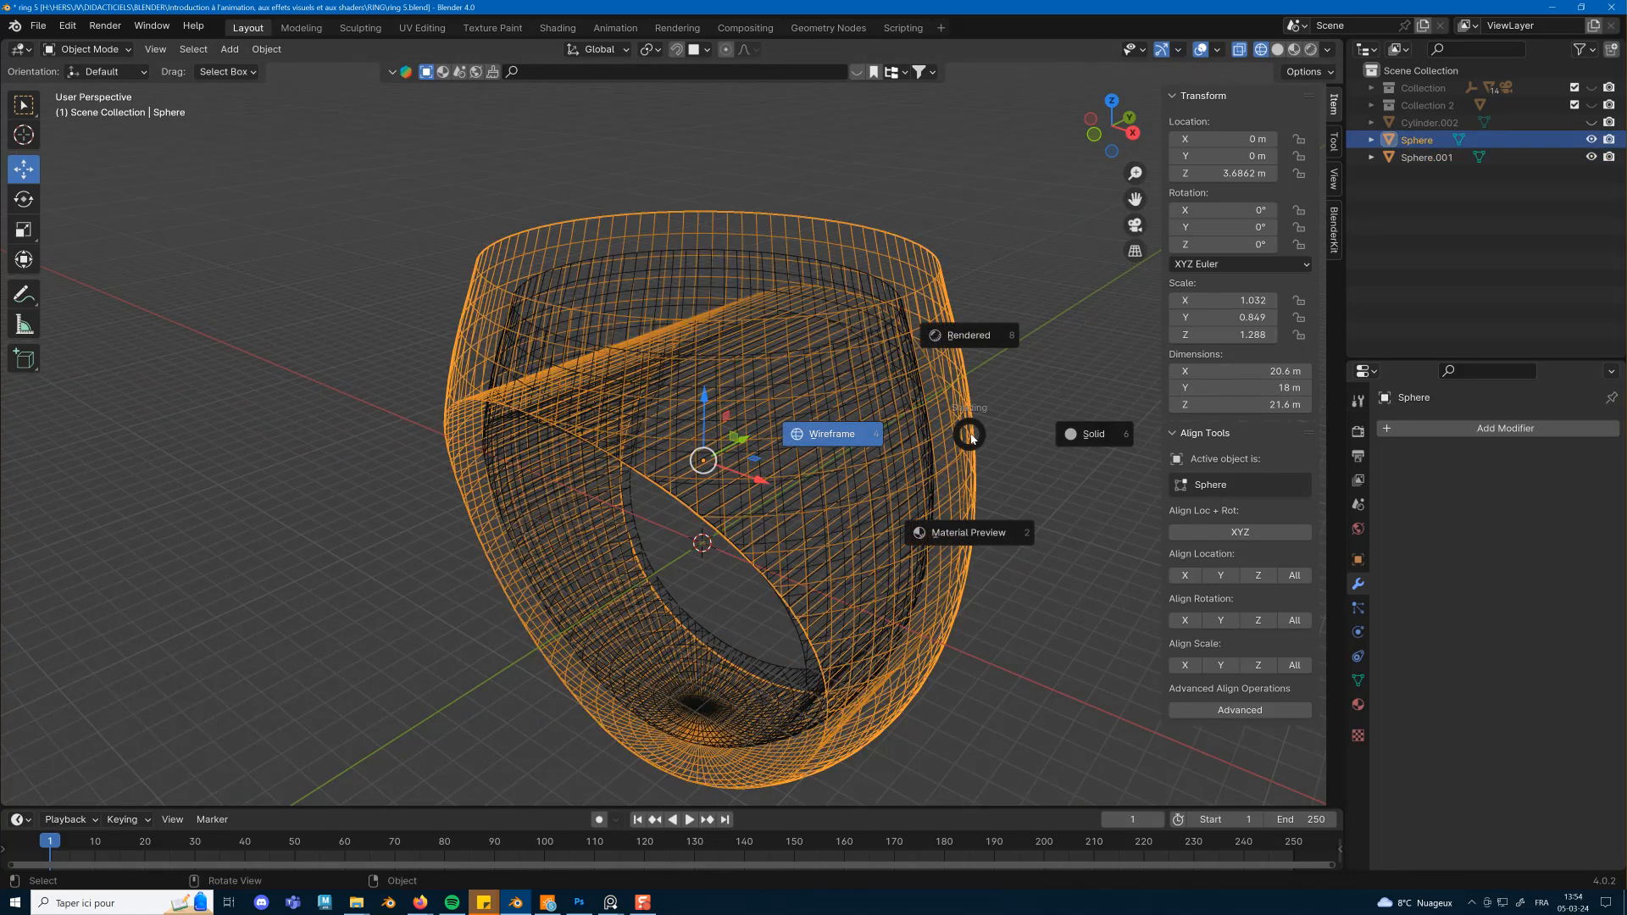
left_click(1094, 439)
middle_click_drag(1094, 441, 910, 360)
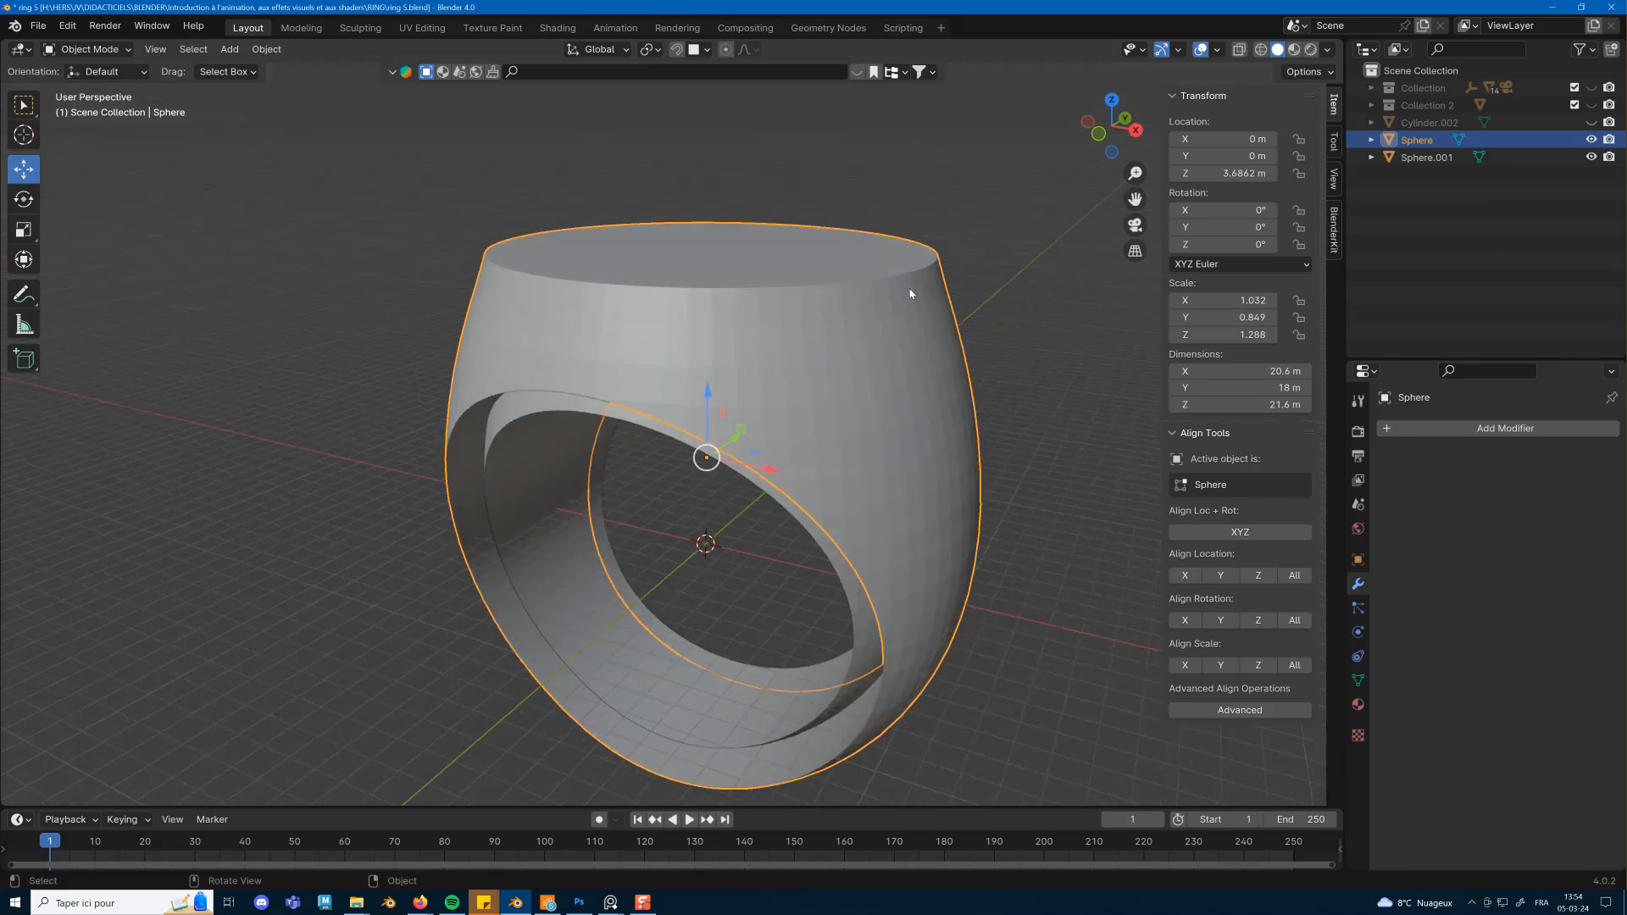
Add a Boolean Difference modifier with the Fast solver to the outer ring, using the smaller copy Sphere.001 as cutter.
left_click(1441, 433)
mouse_move(1443, 437)
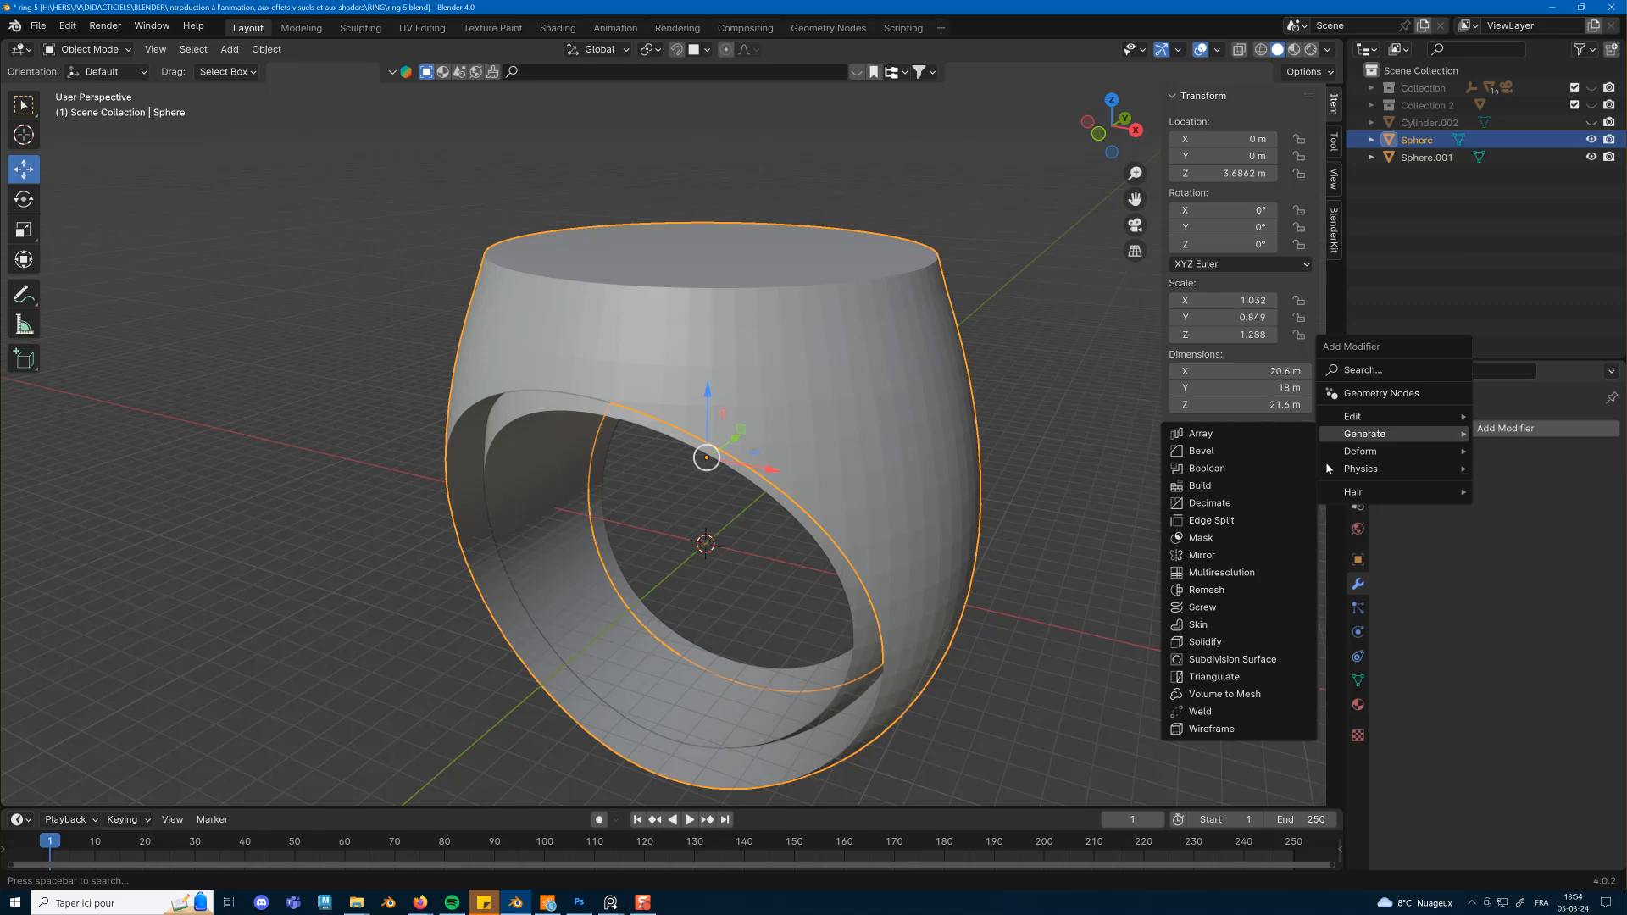
left_click(1206, 468)
left_click(1499, 547)
left_click(1585, 526)
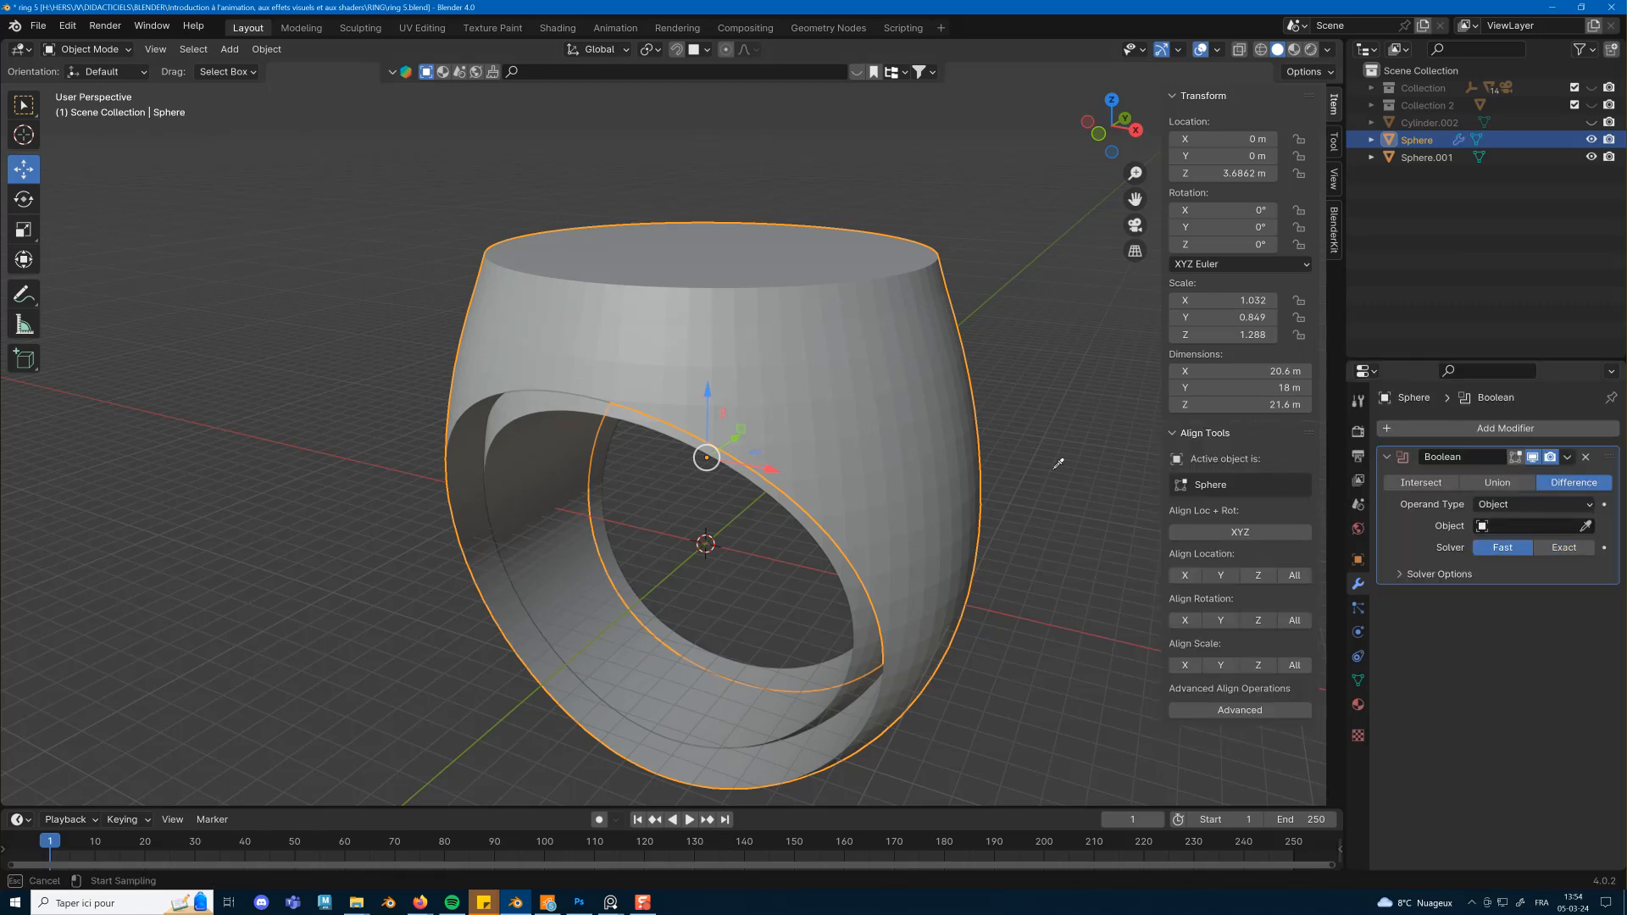
left_click(490, 407)
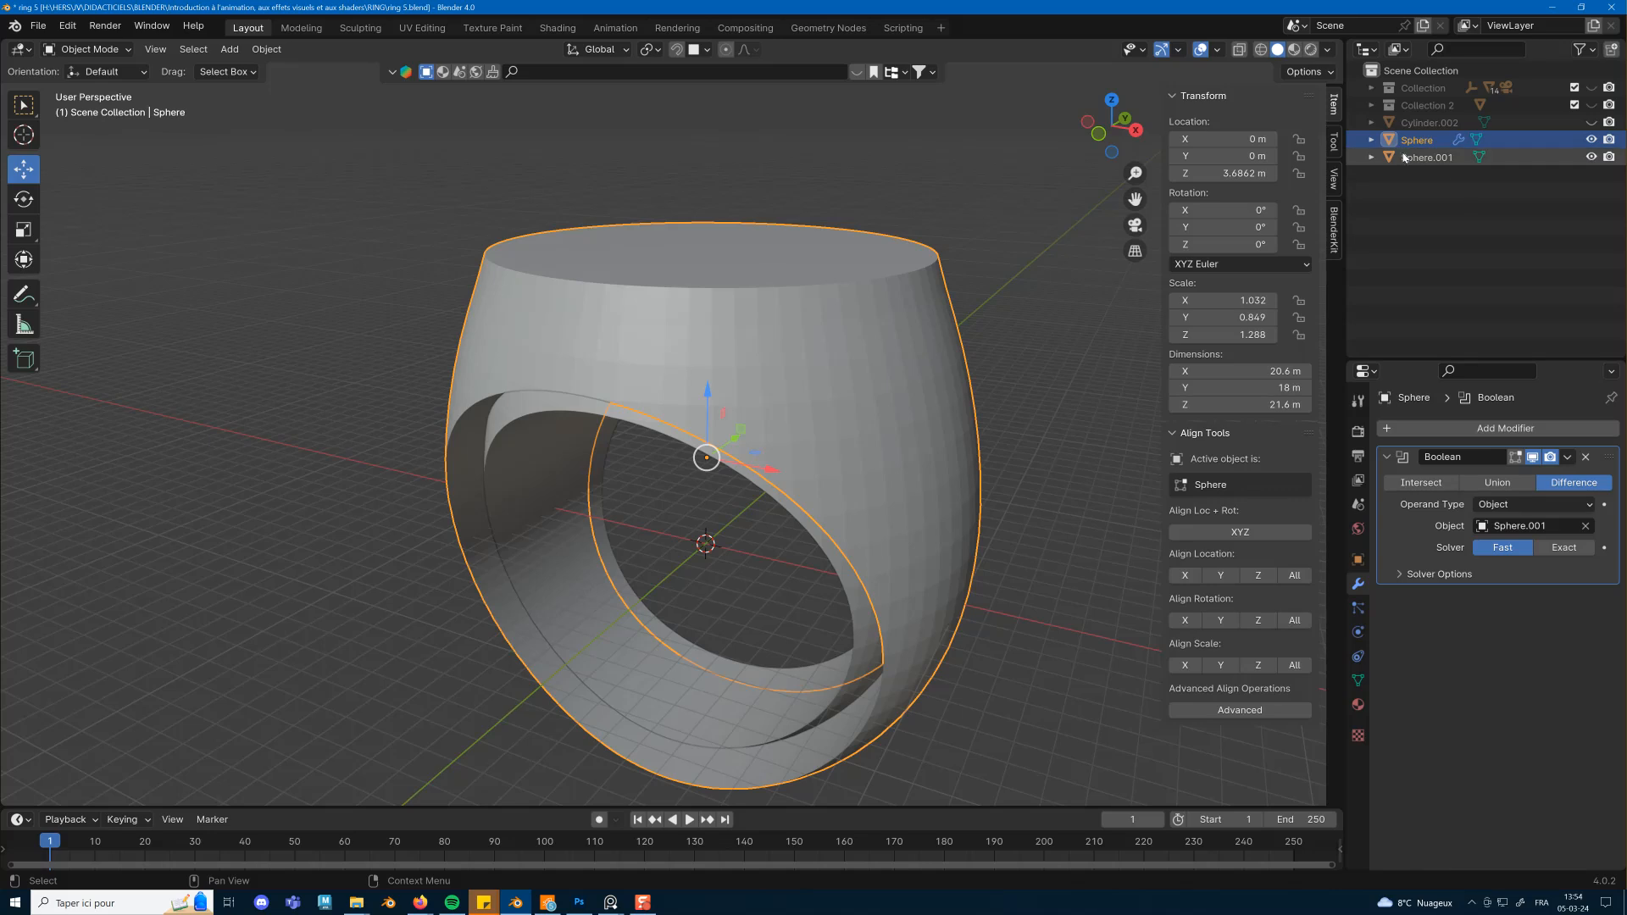
Hide the cutter Sphere.001 and apply the Boolean modifier on the ring.
left_click(1590, 158)
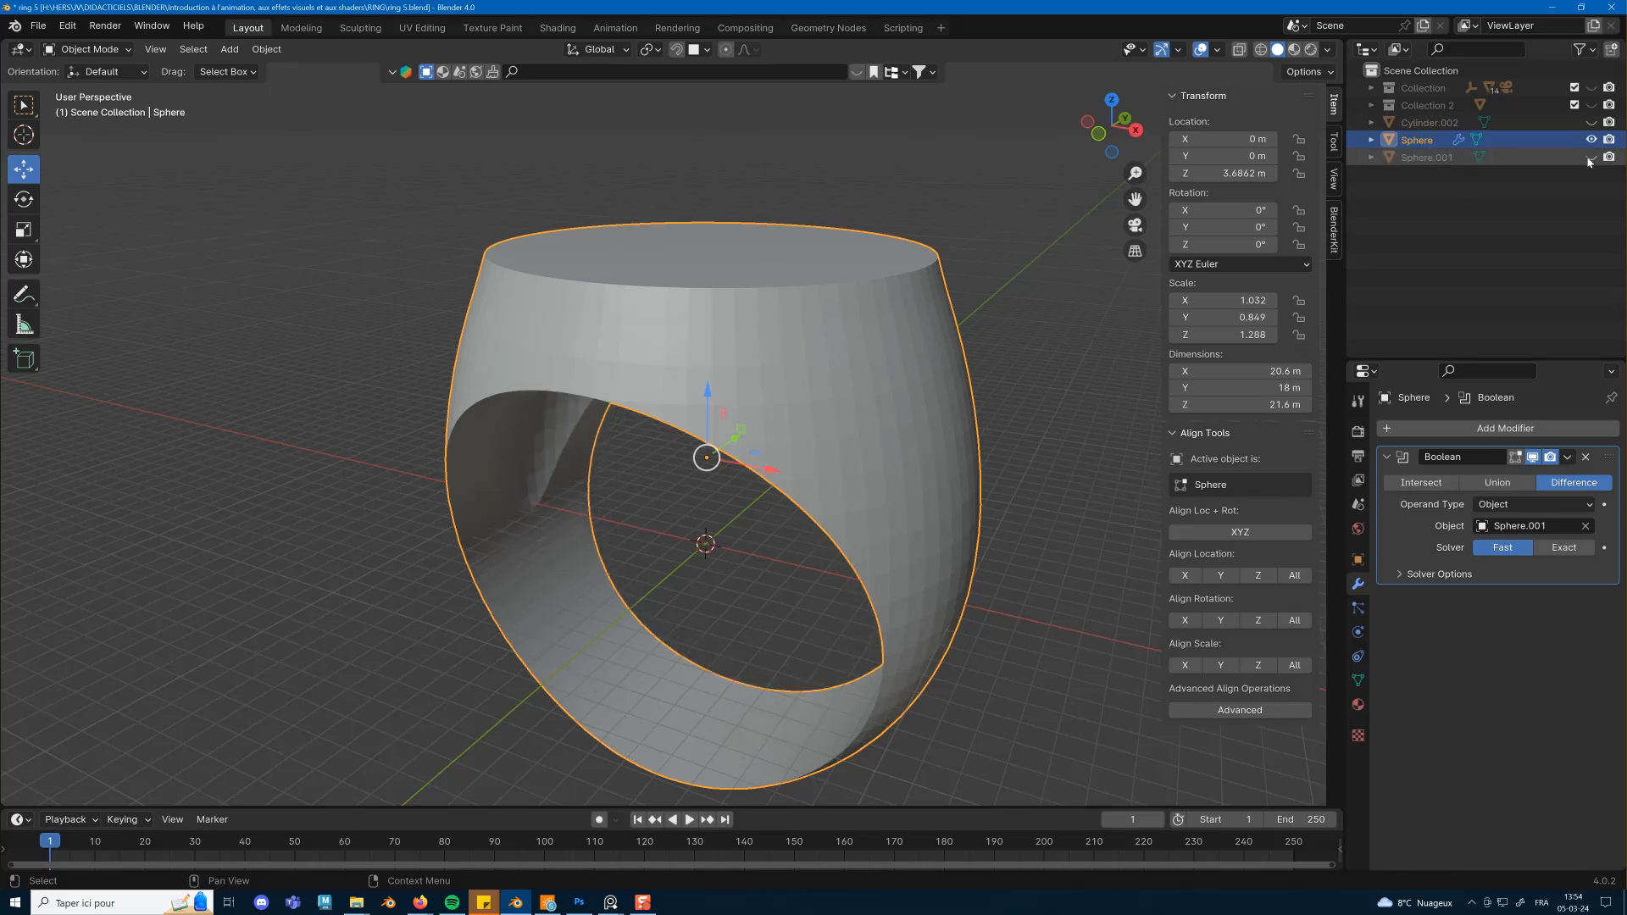
middle_click_drag(1074, 310, 1102, 377)
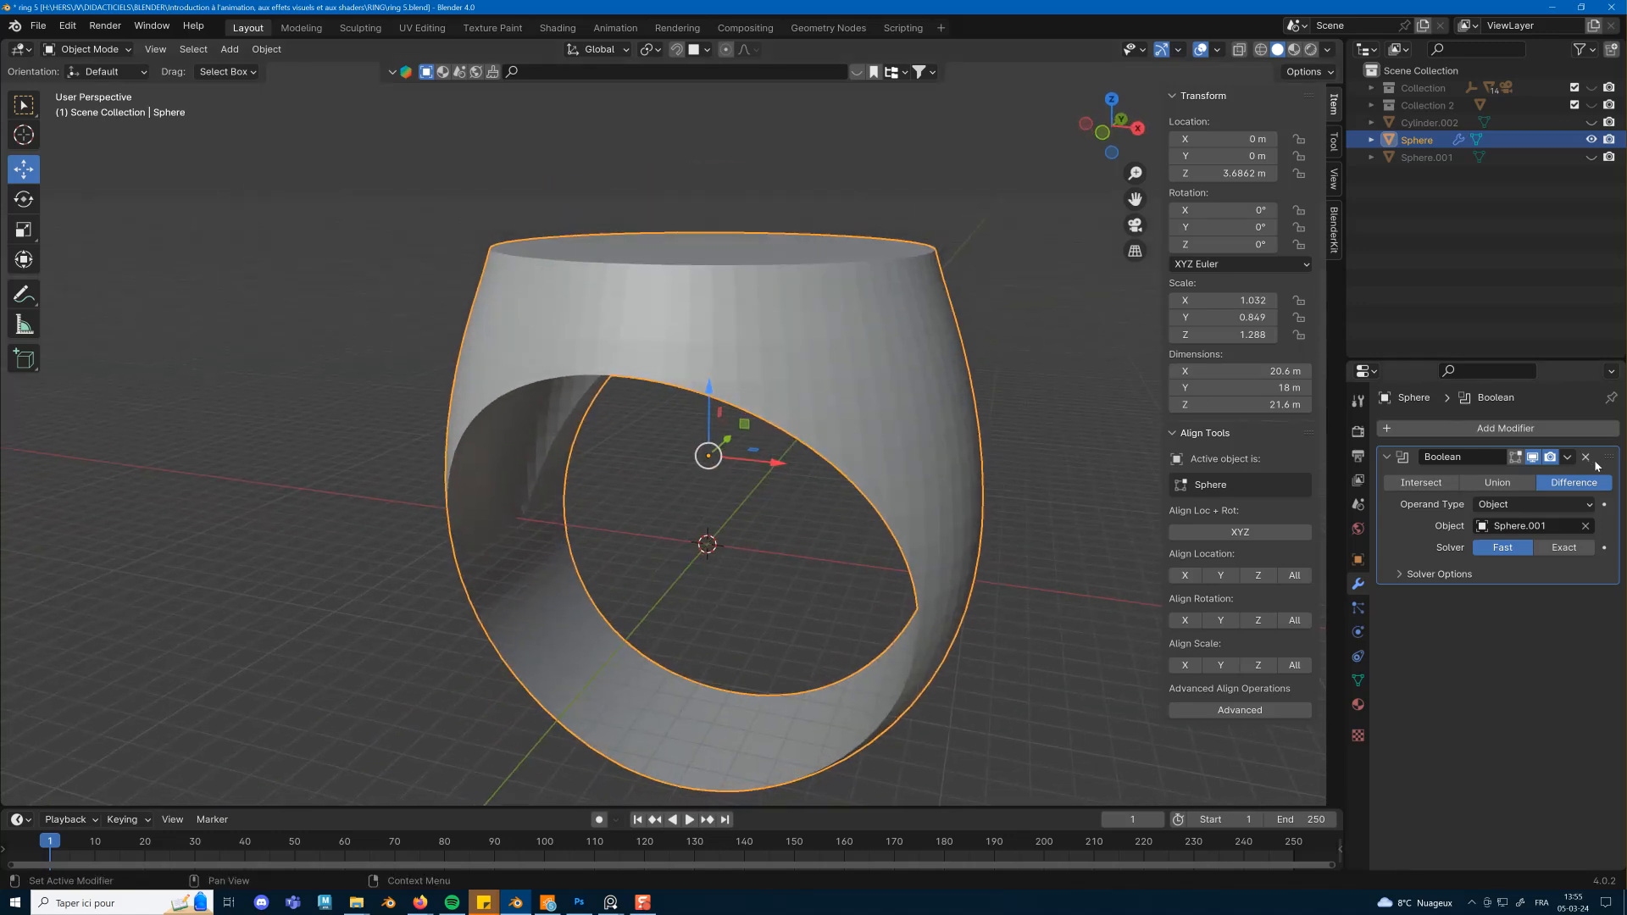
left_click(1568, 458)
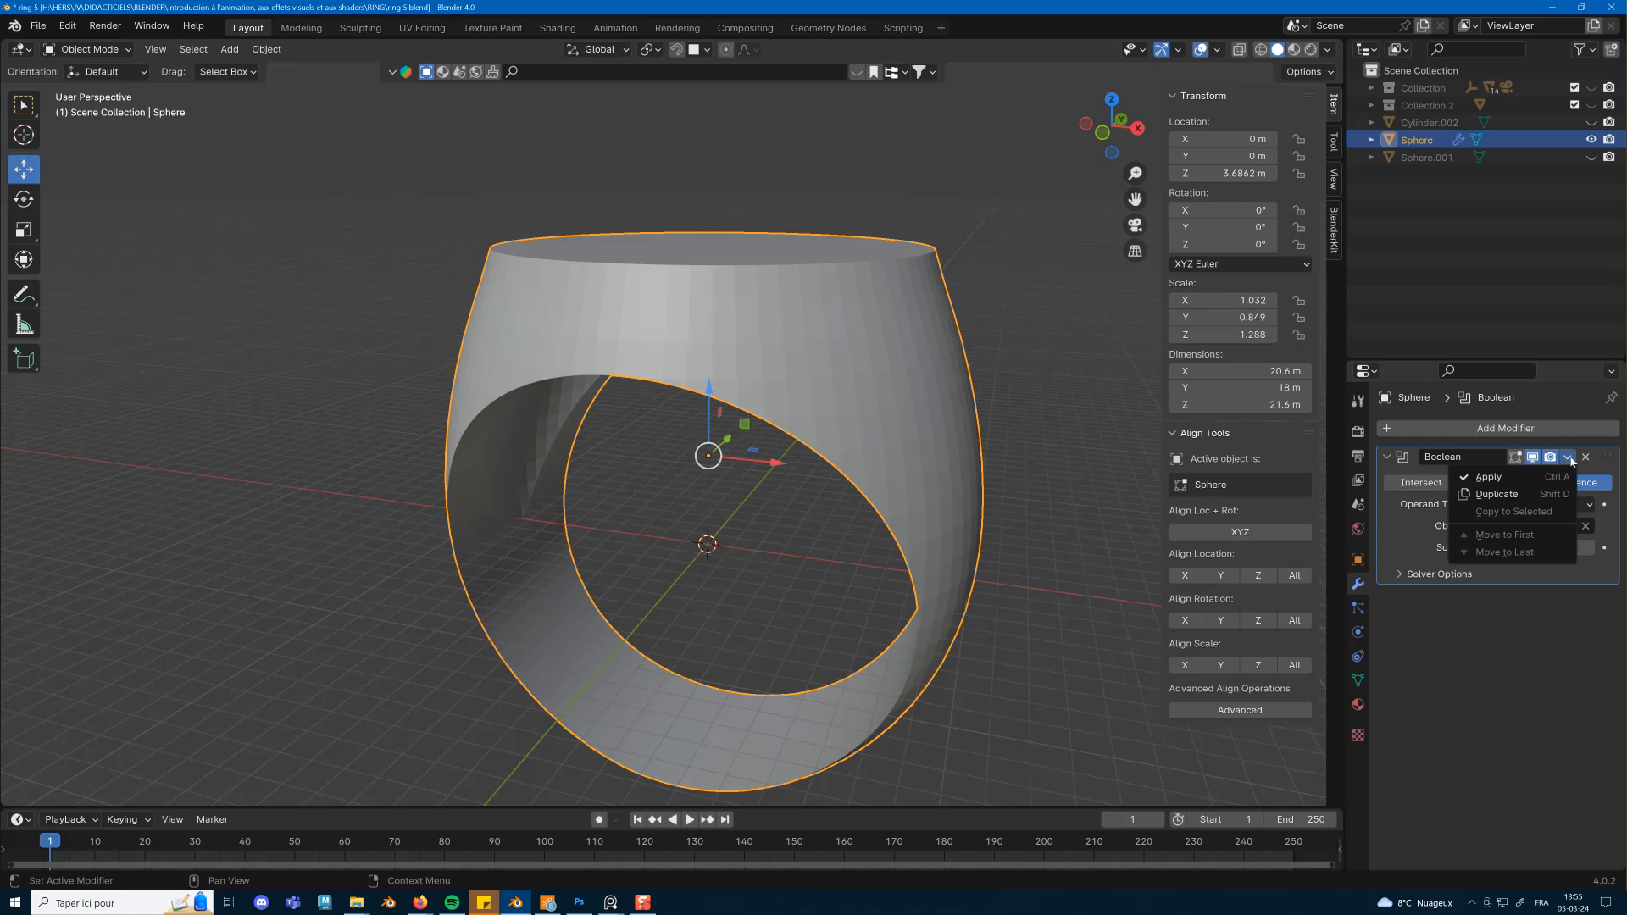
left_click(1520, 479)
middle_click_drag(973, 518, 822, 488)
middle_click_drag(719, 616, 626, 627)
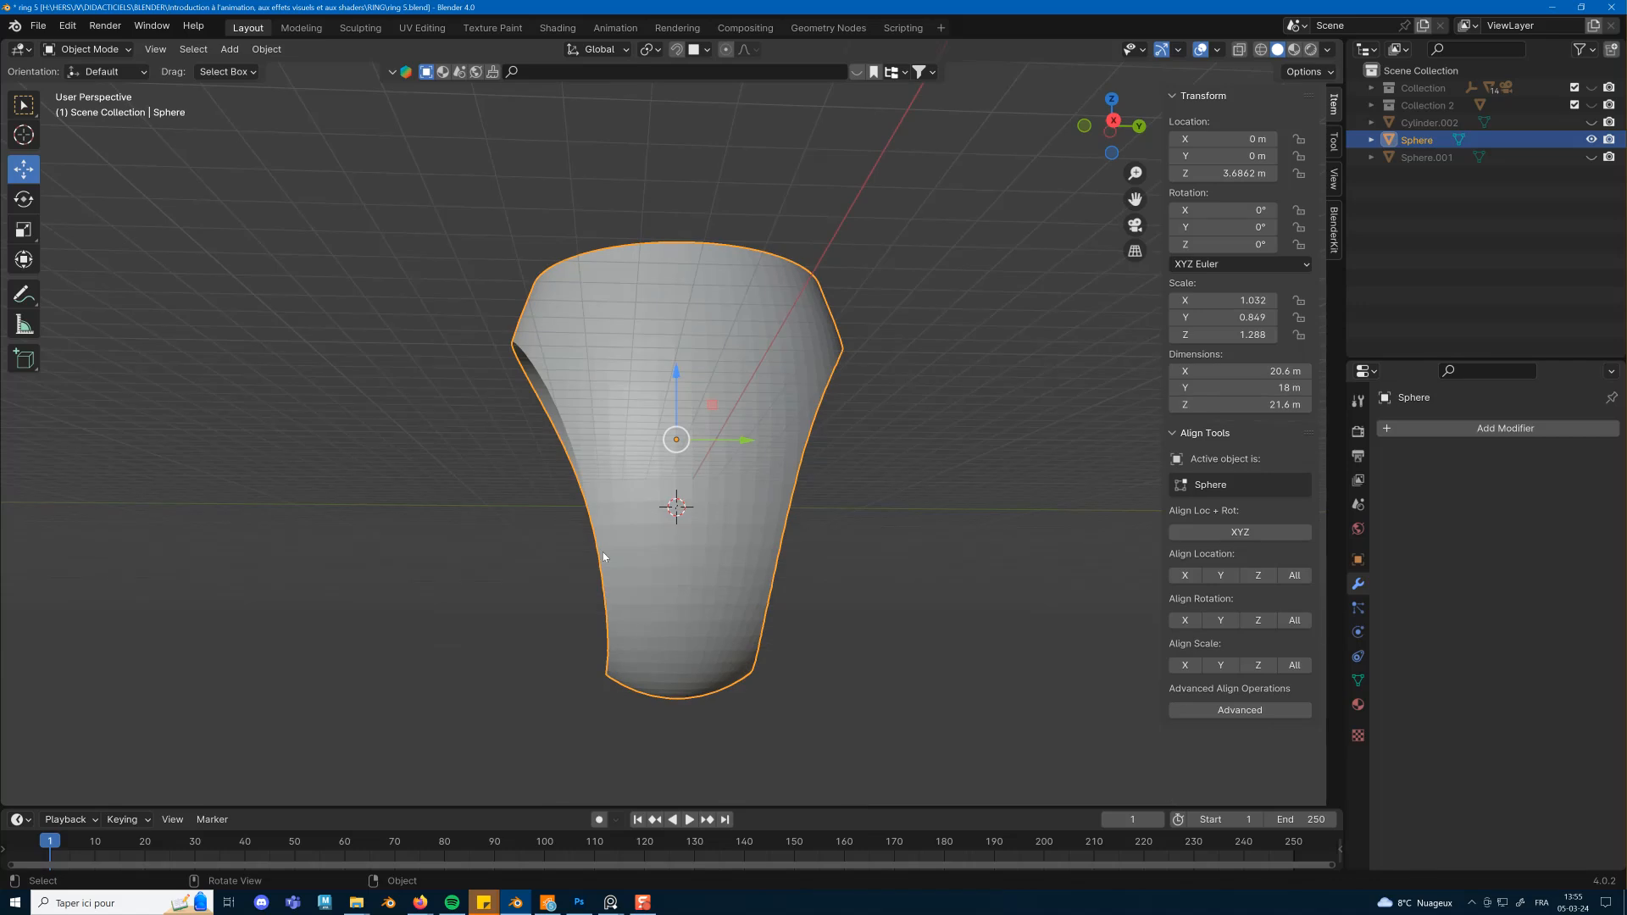
middle_click_drag(646, 566, 688, 415)
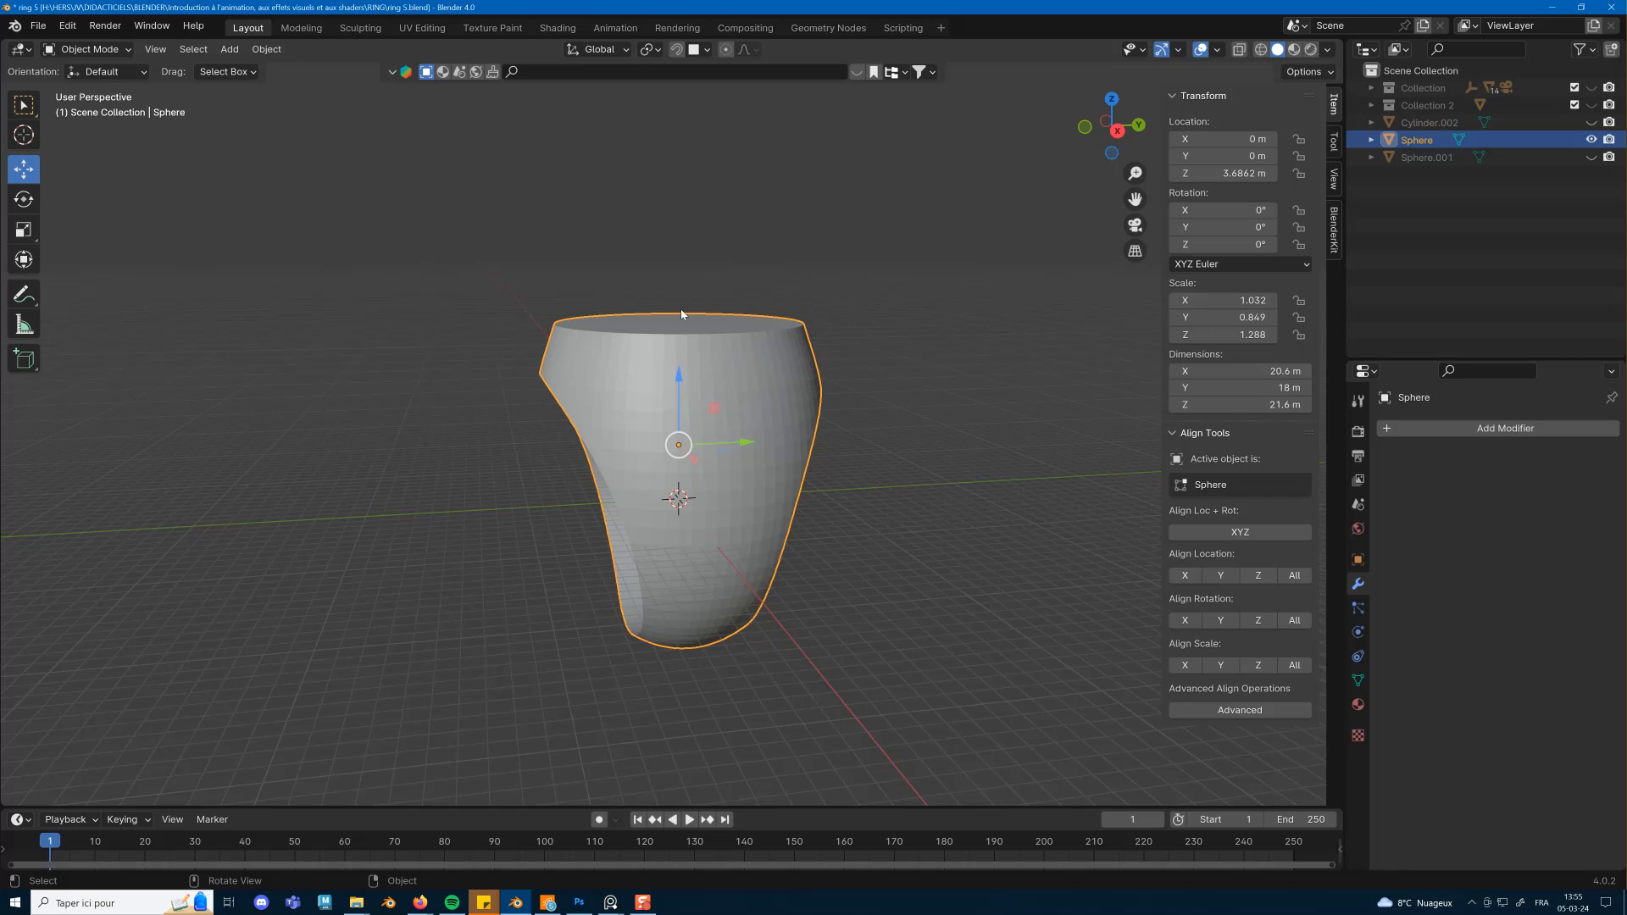
In Edit Mode, select all vertices of the ring's flat top rim, front and back, using vertex selection and wireframe display.
key("KP_1")
scroll(728, 408, "up", 3)
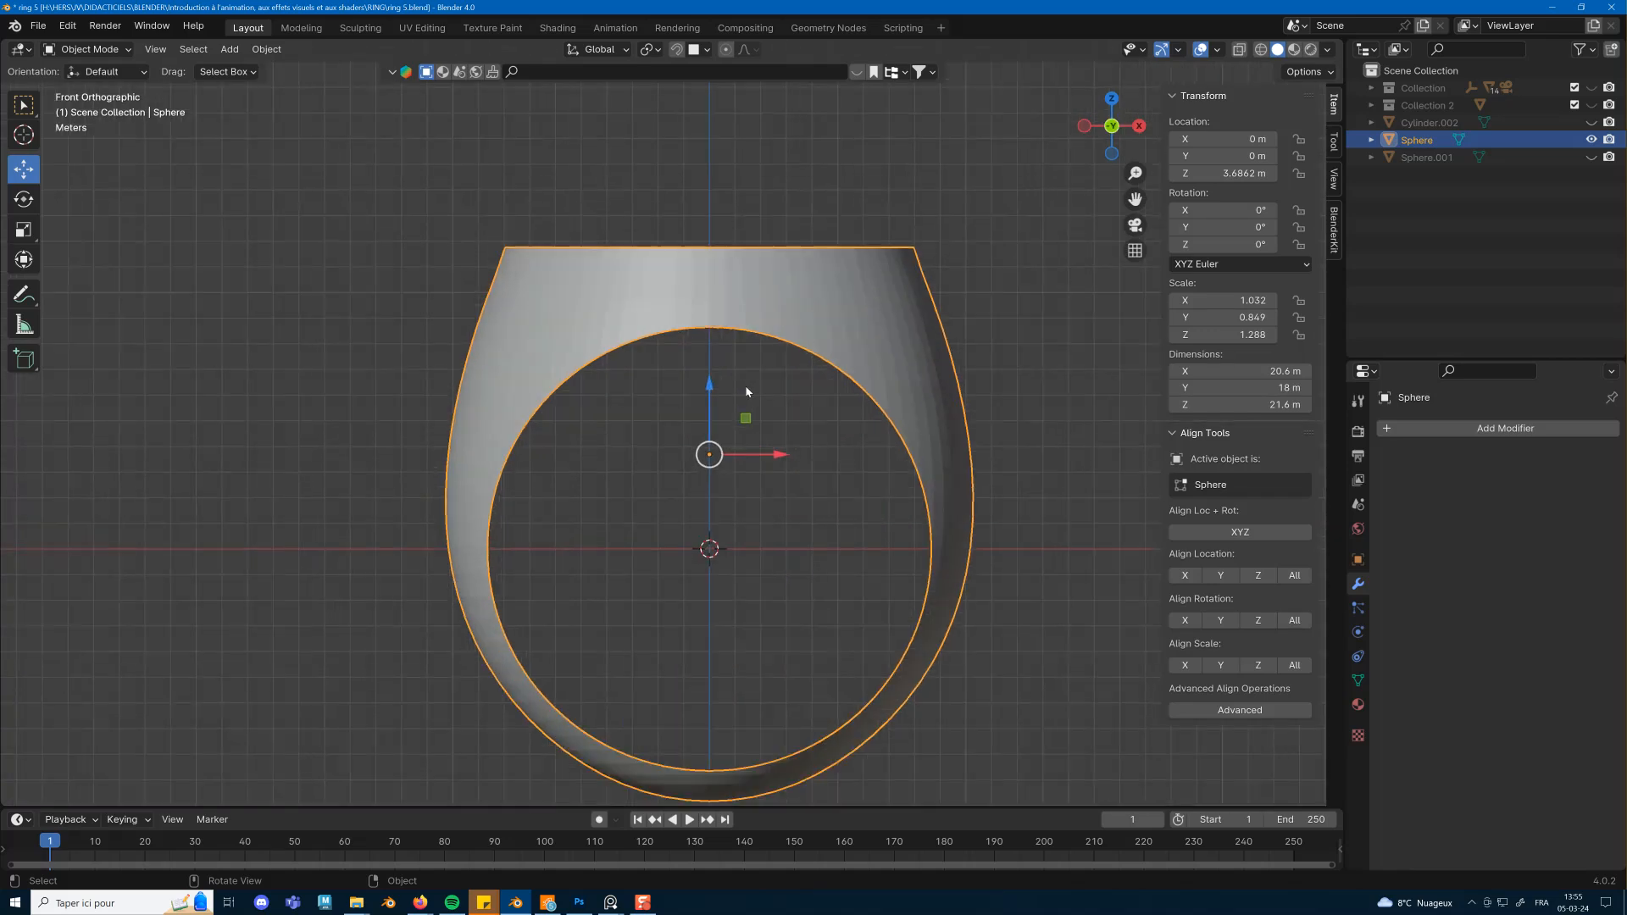
key("Tab")
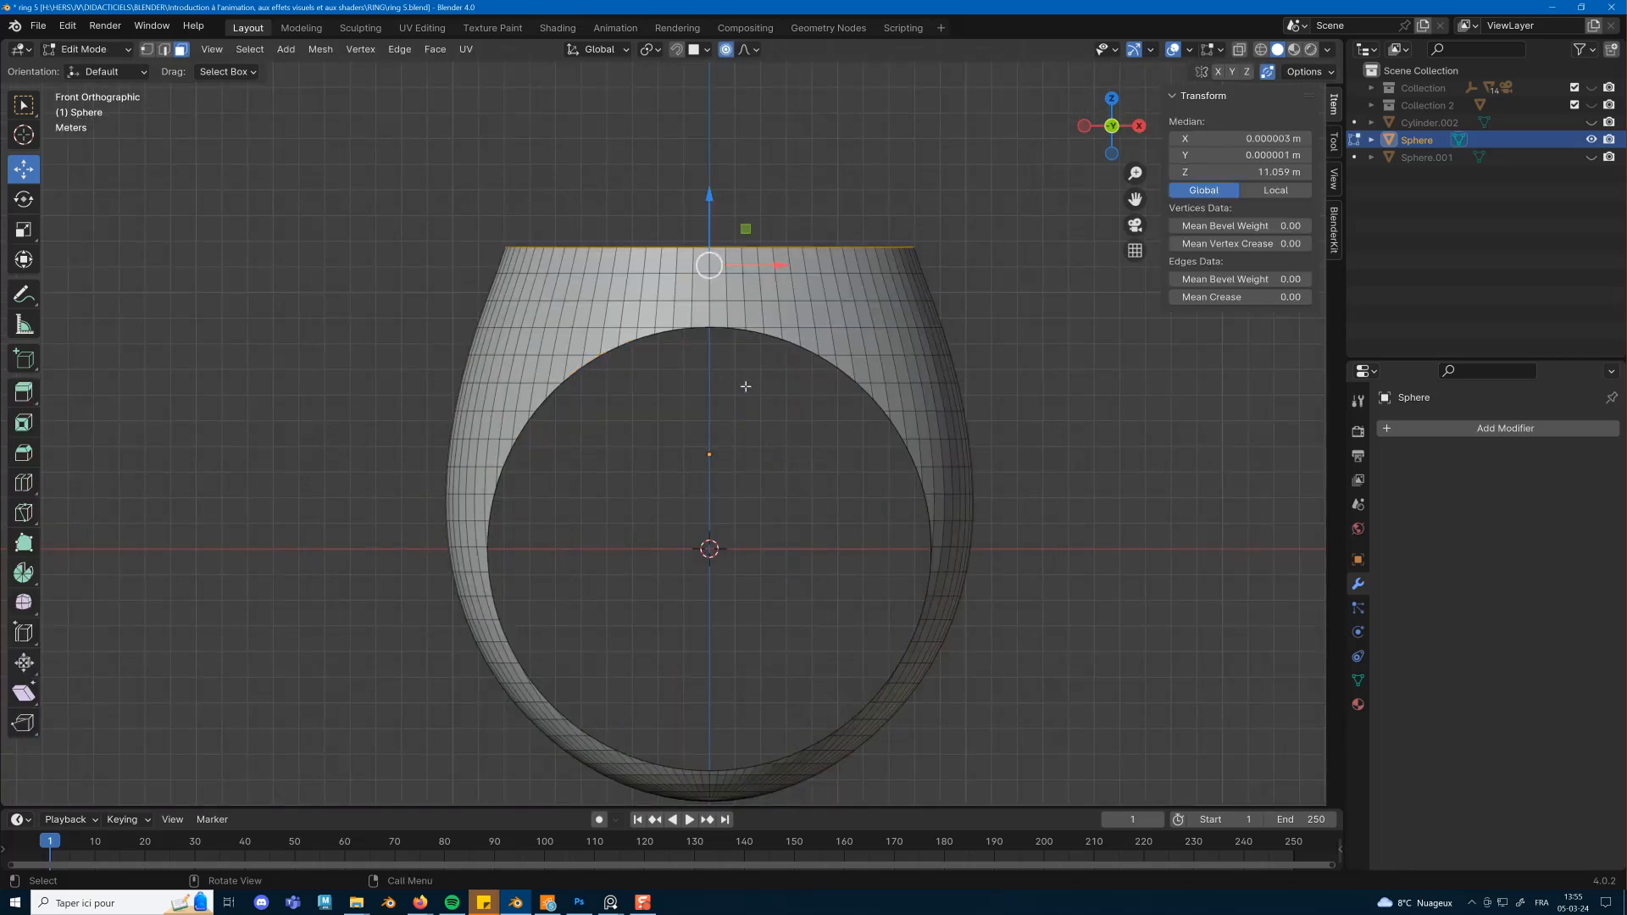
key("1")
left_click_drag(419, 180, 955, 251)
middle_click_drag(955, 251, 545, 227)
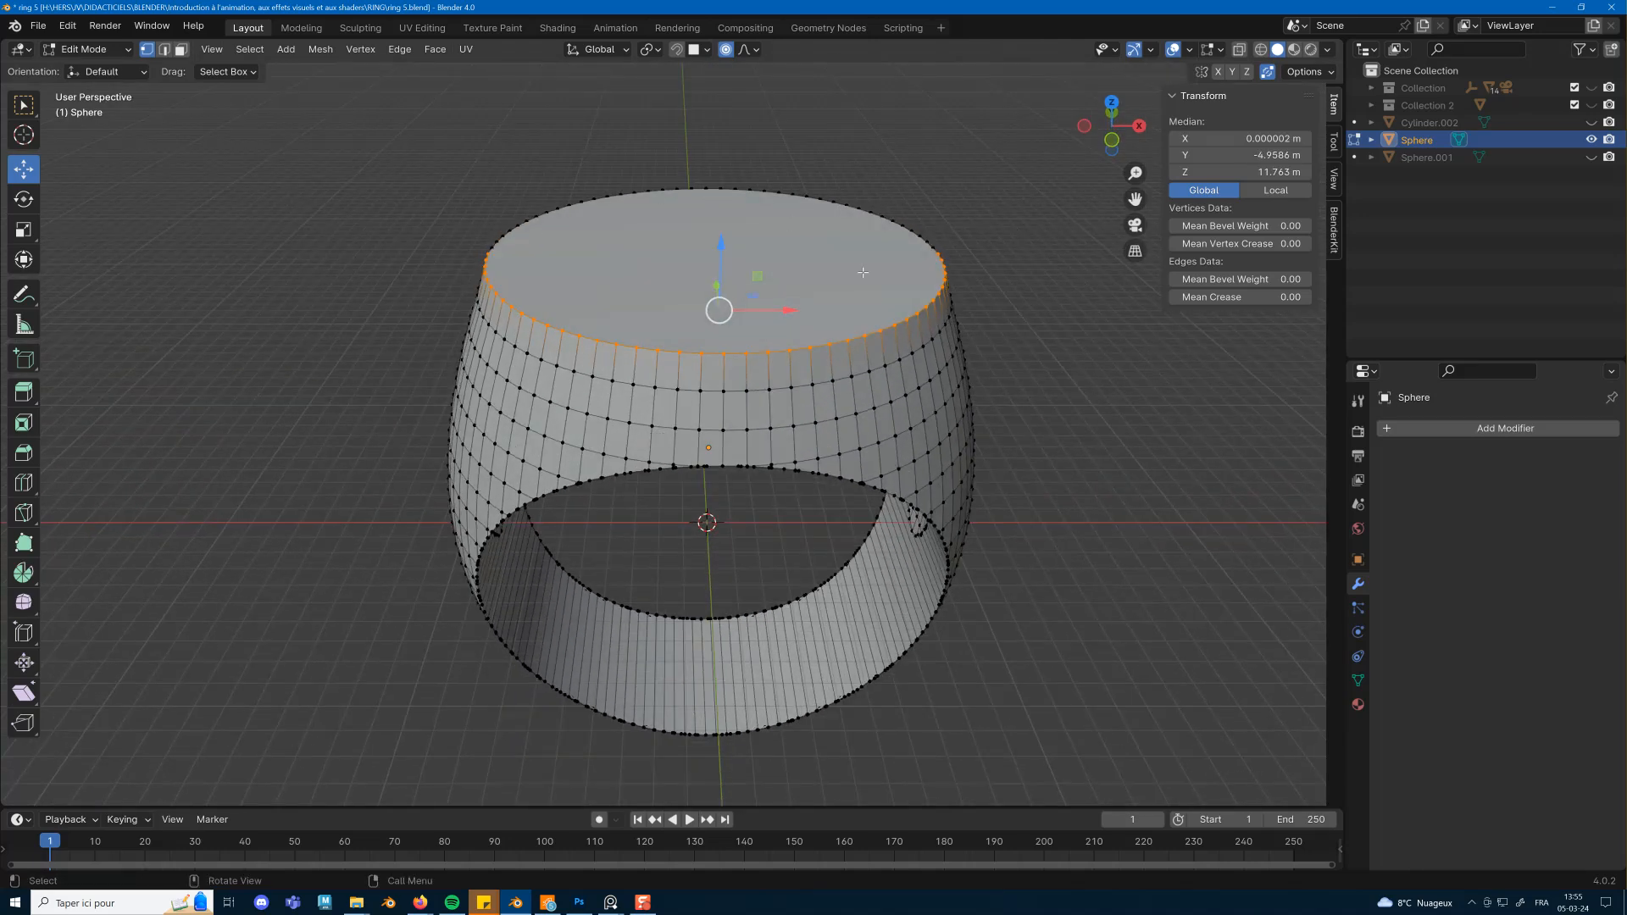
key("KP_1")
key("z")
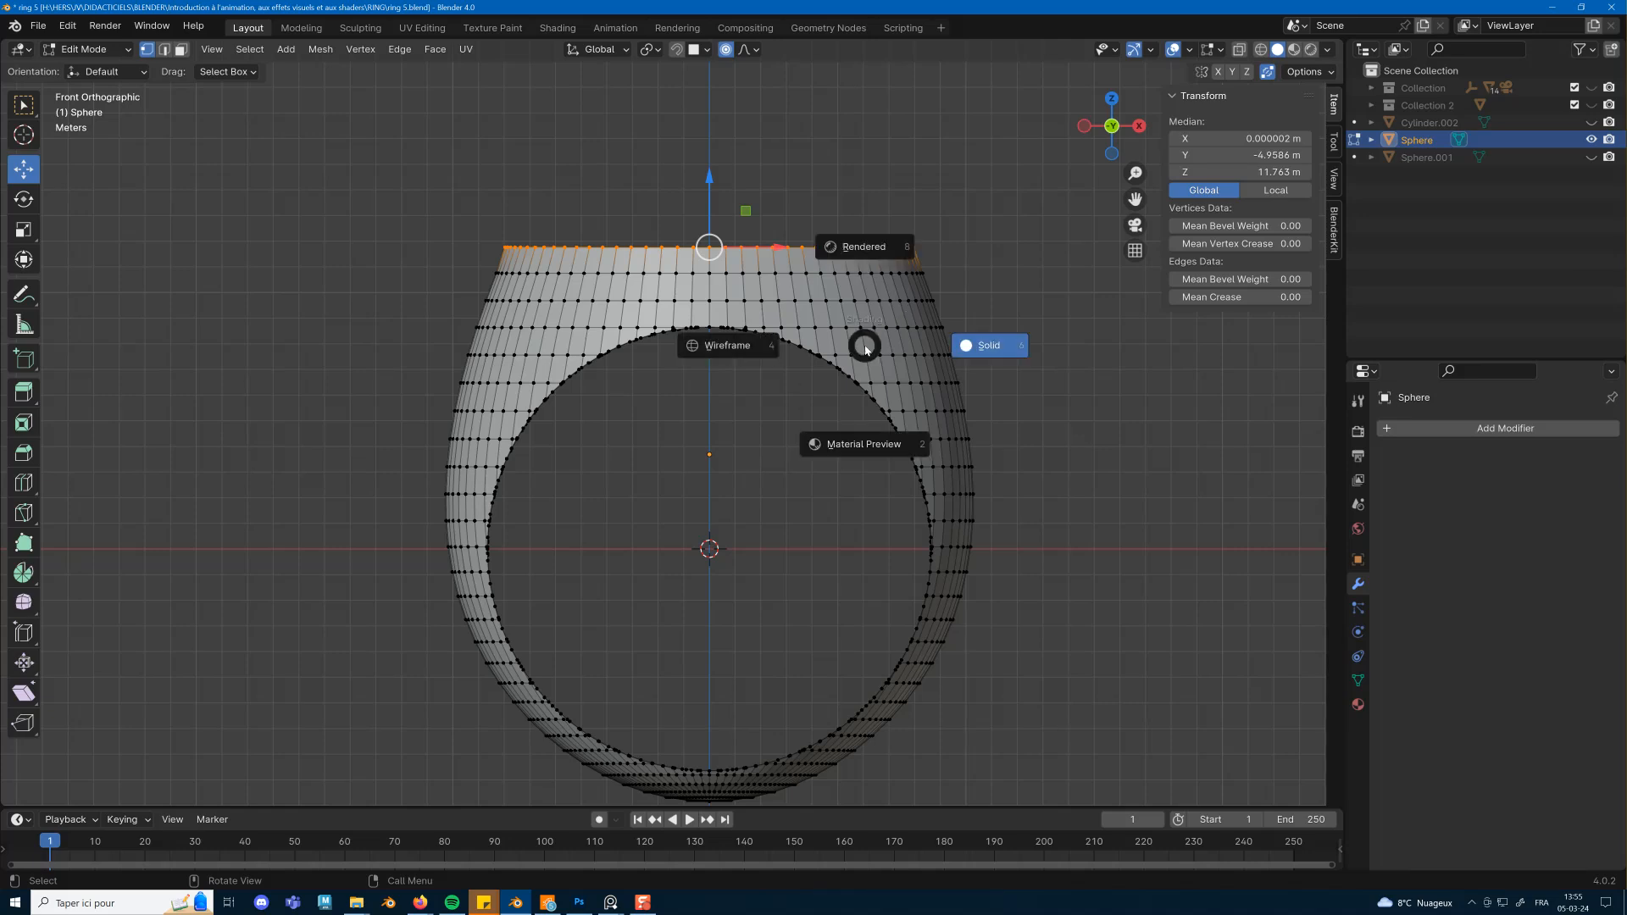
left_click(742, 346)
left_click_drag(427, 183, 1002, 256)
mouse_move(976, 302)
middle_mouse_down()
mouse_move(973, 337)
mouse_move(967, 312)
mouse_move(983, 323)
middle_mouse_up()
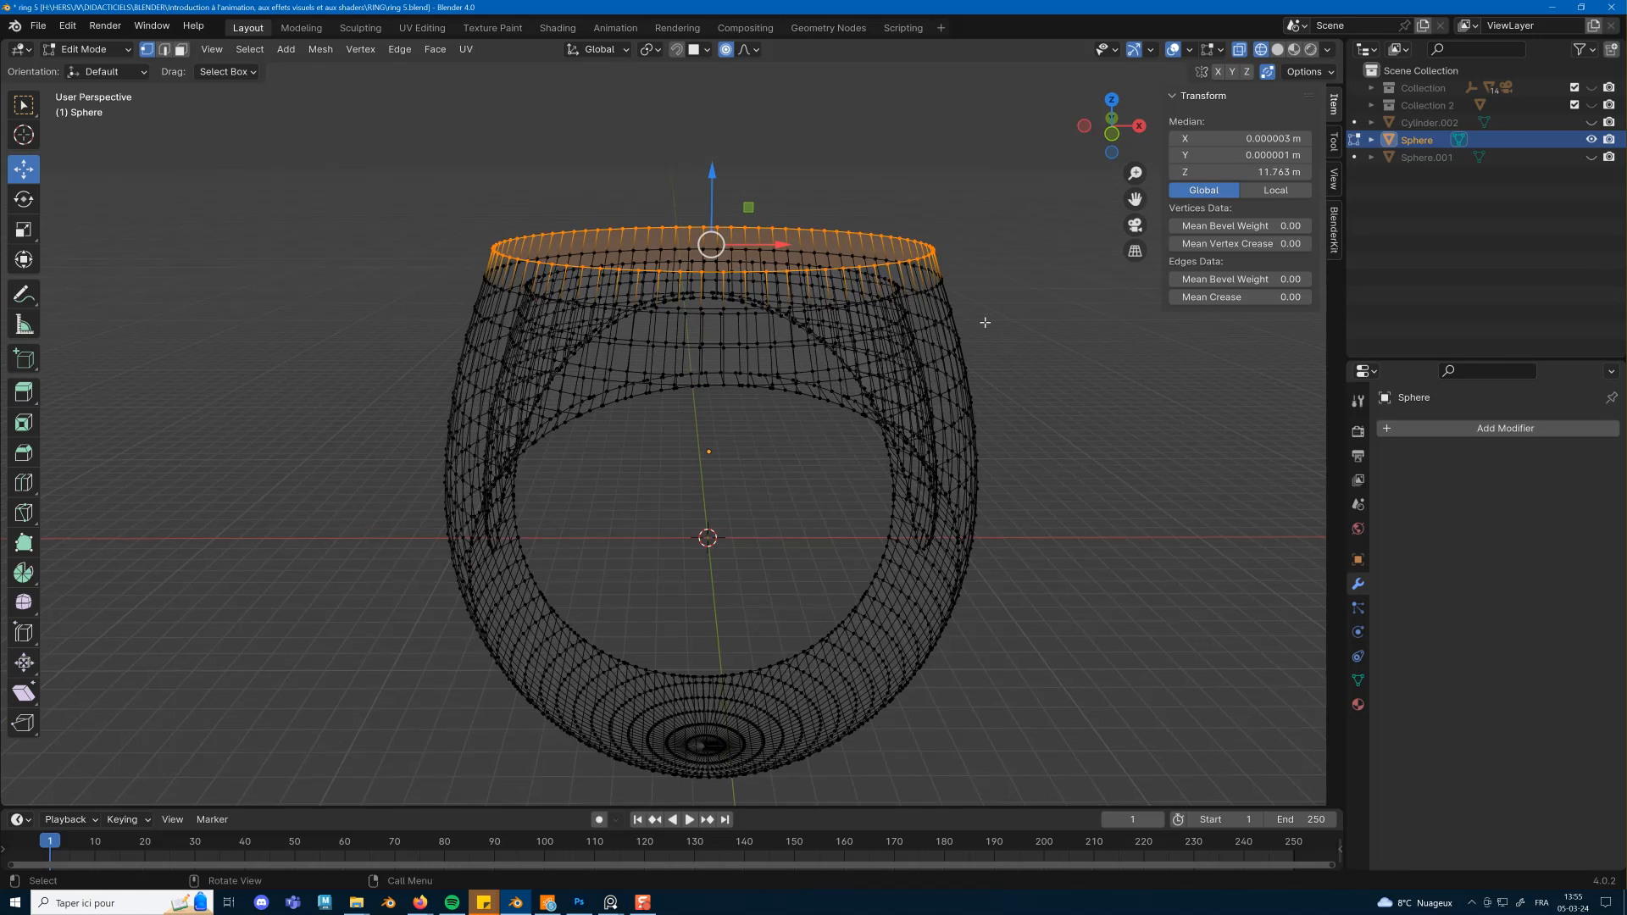
Snap the 3D cursor to the selected top rim, return to Object Mode and set the ring's origin to the 3D cursor.
key("shift+s")
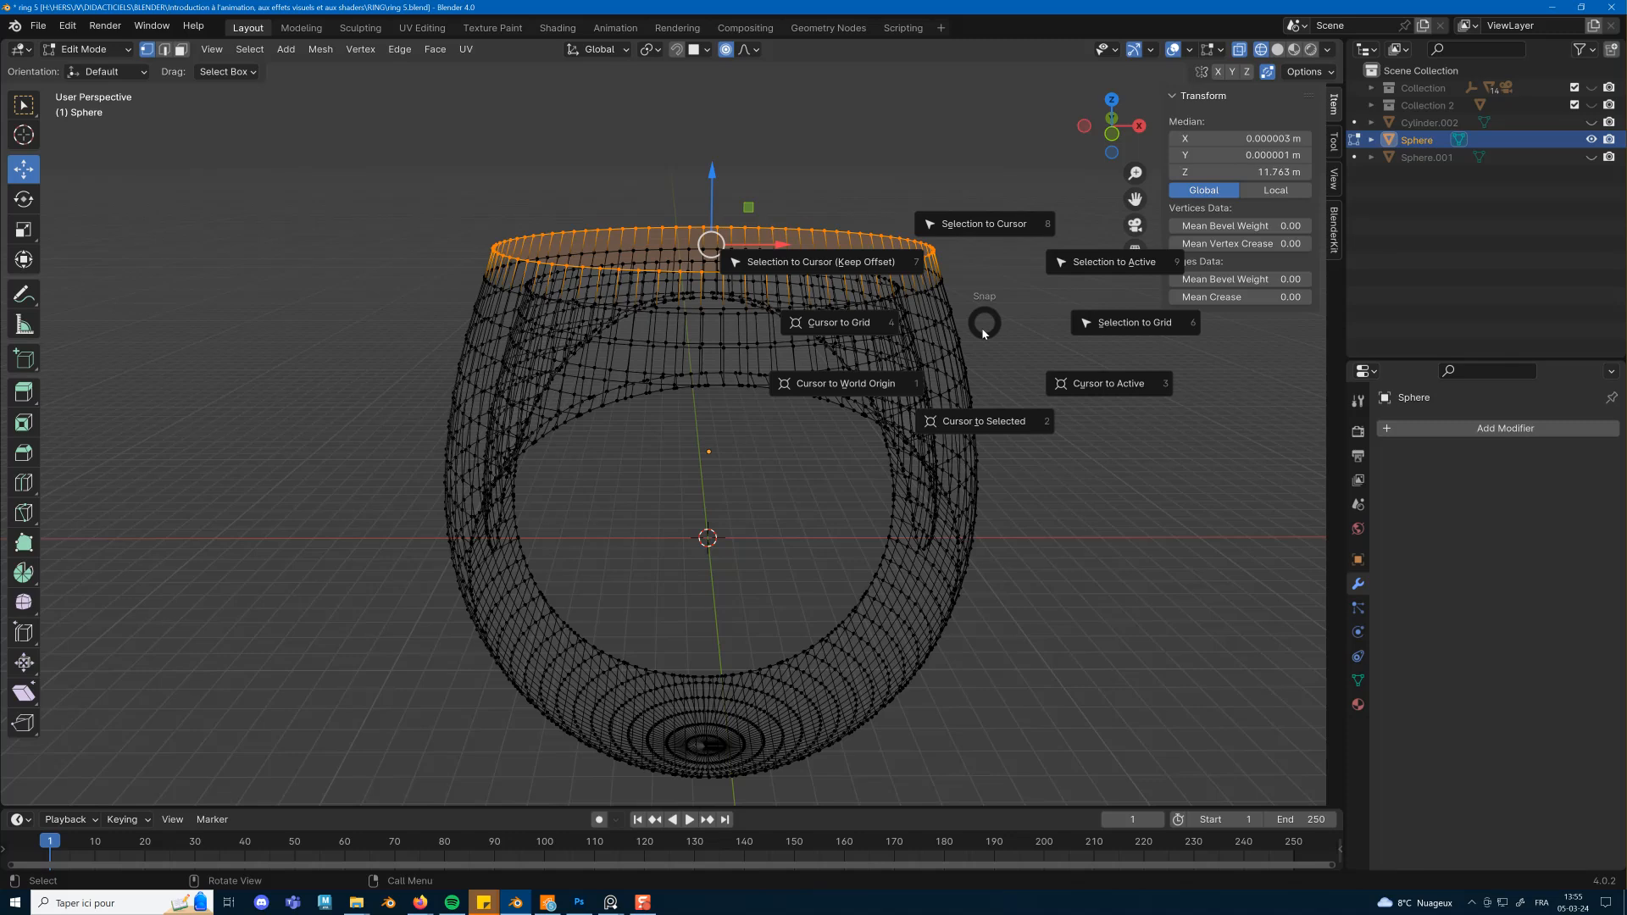
left_click(964, 425)
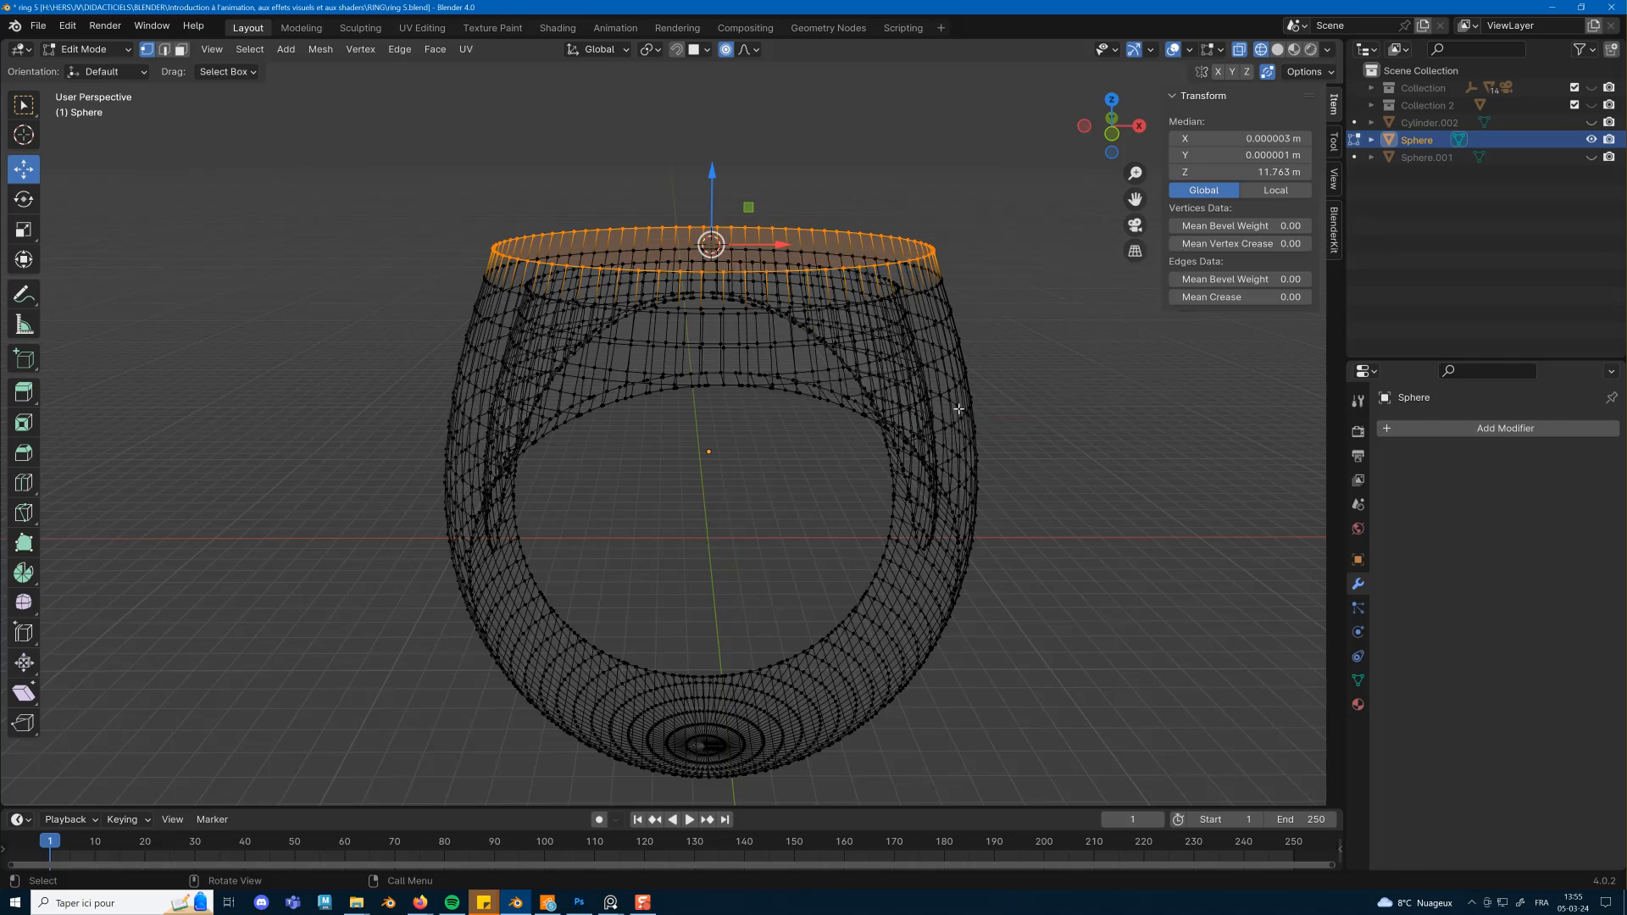
key("Tab")
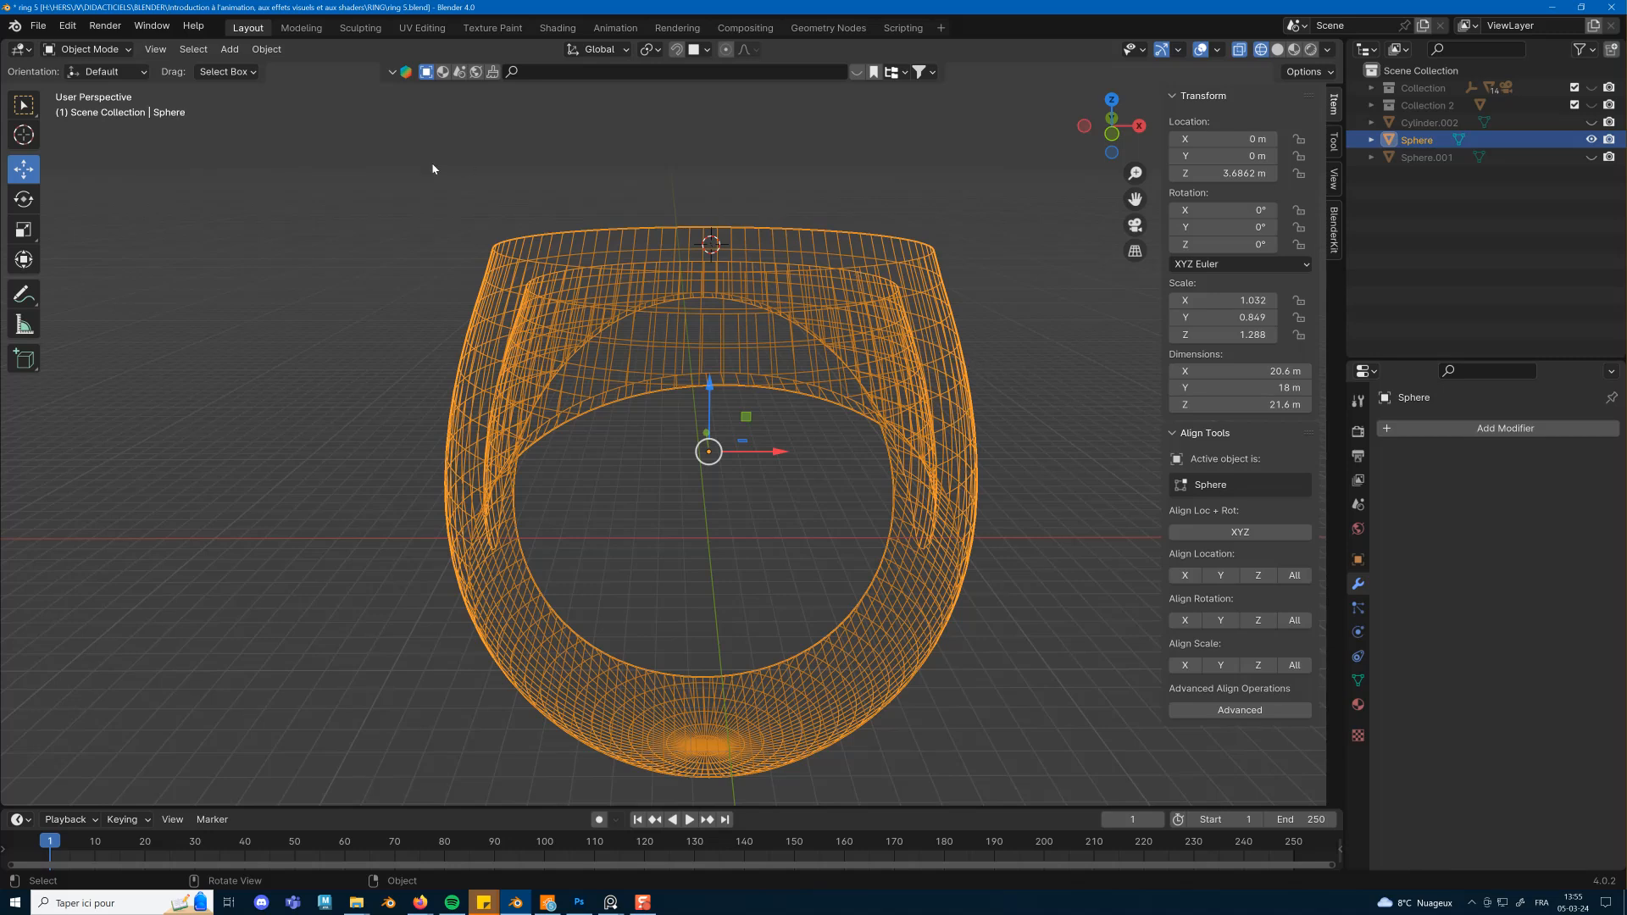
left_click(277, 52)
mouse_move(292, 88)
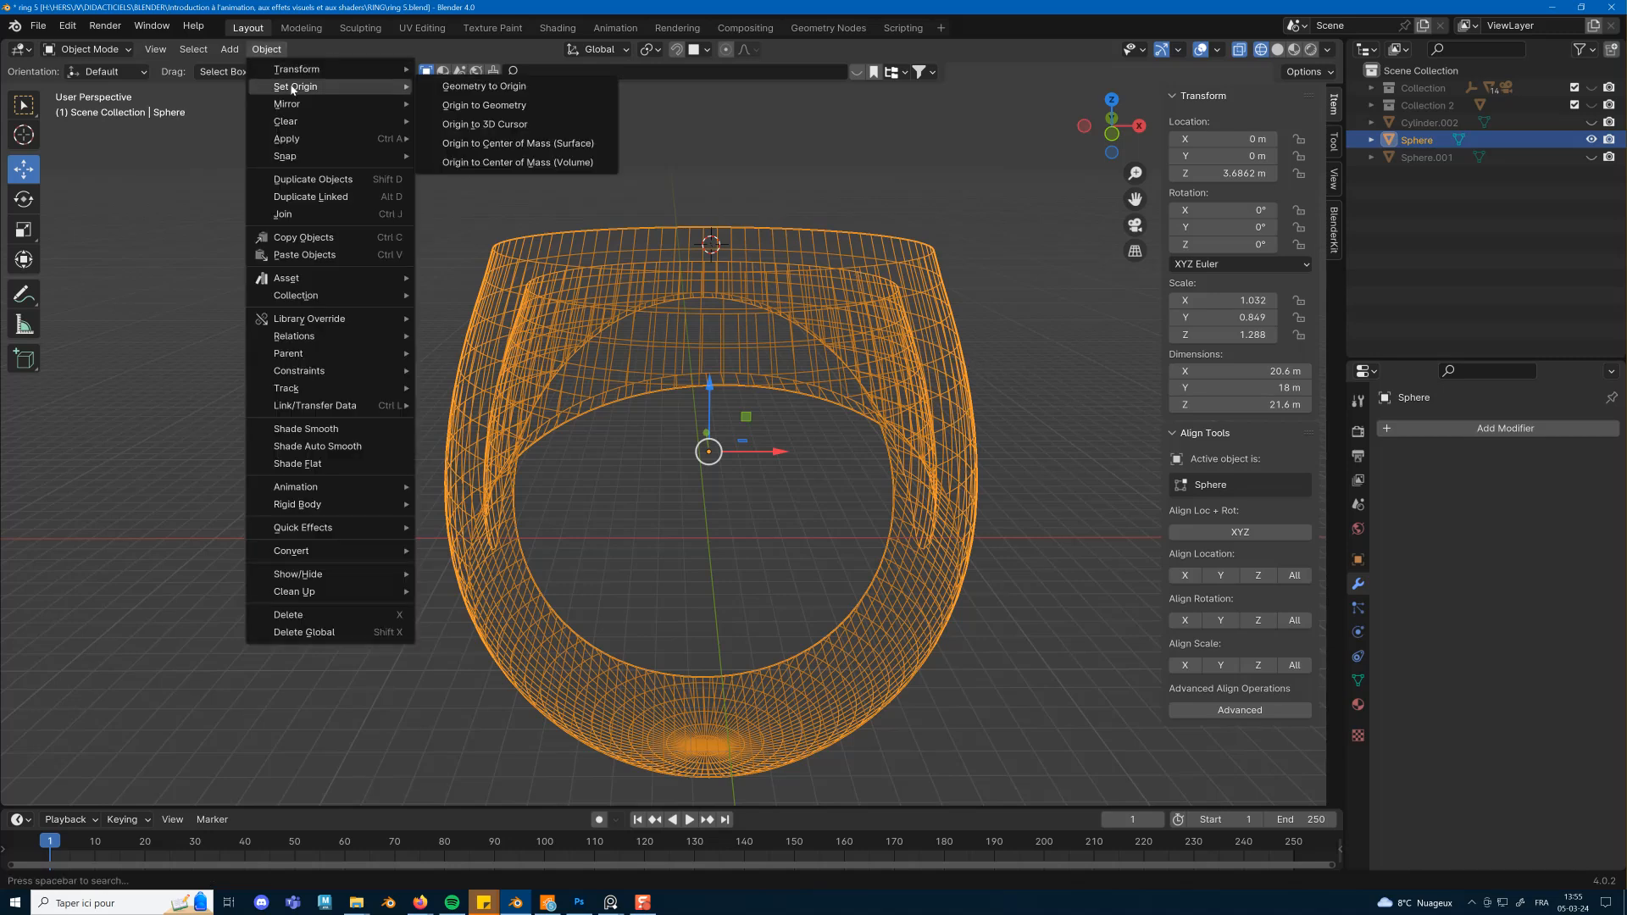
left_click(506, 127)
middle_click_drag(508, 130, 833, 236)
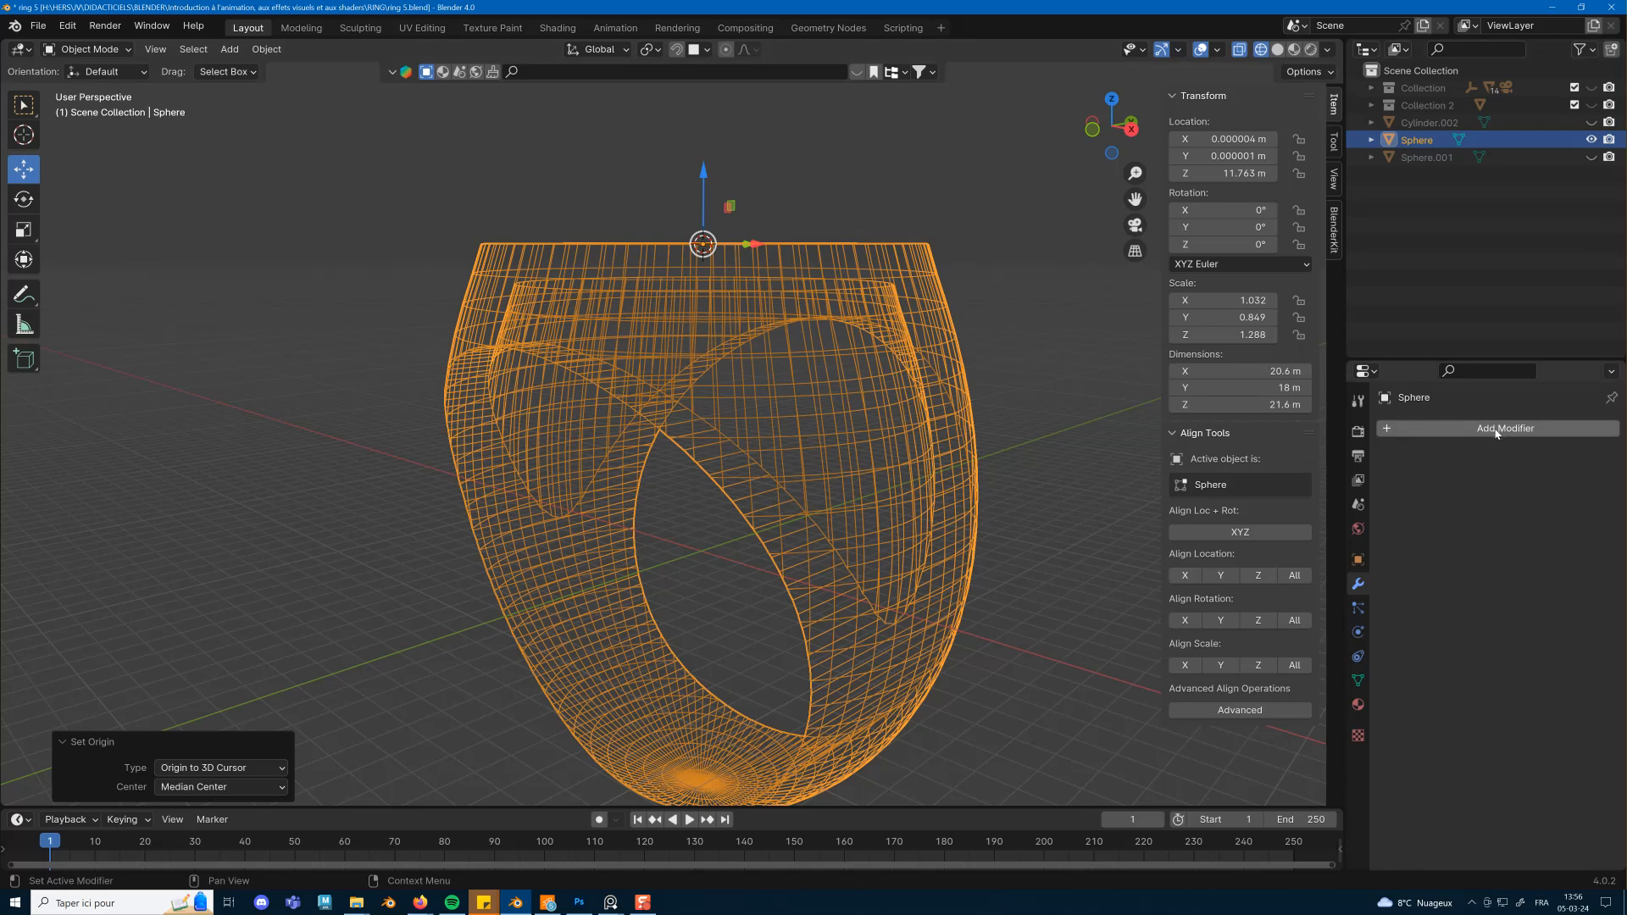
Add a Simple Deform modifier to the ring, set to Taper along the Z axis.
key("KP_3")
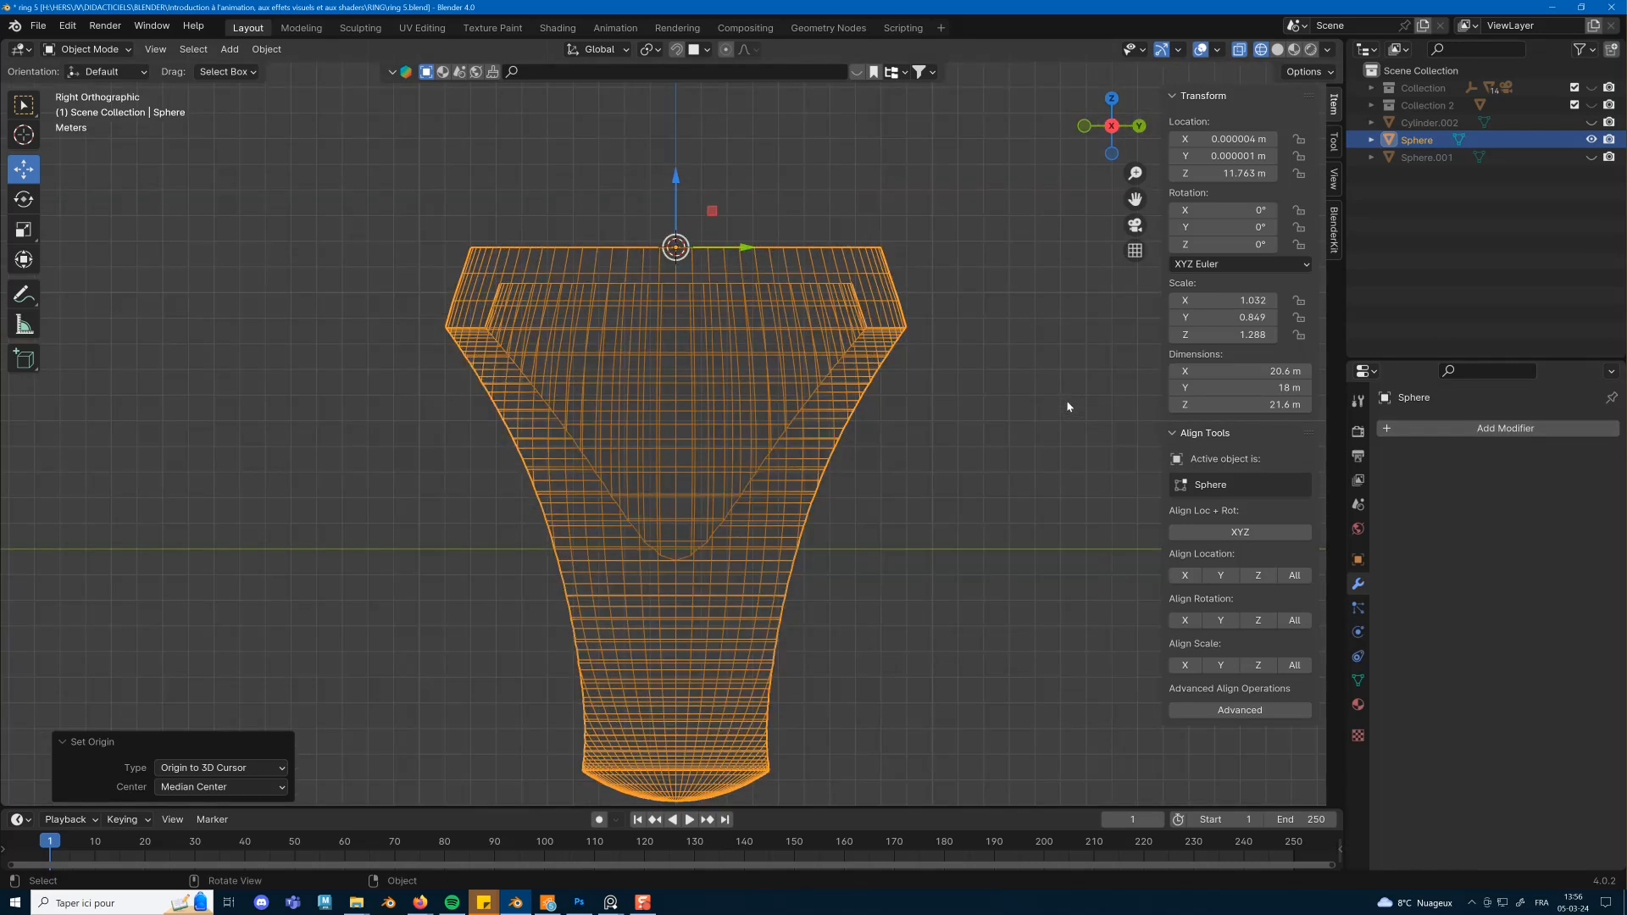
left_click(1549, 428)
mouse_move(1549, 430)
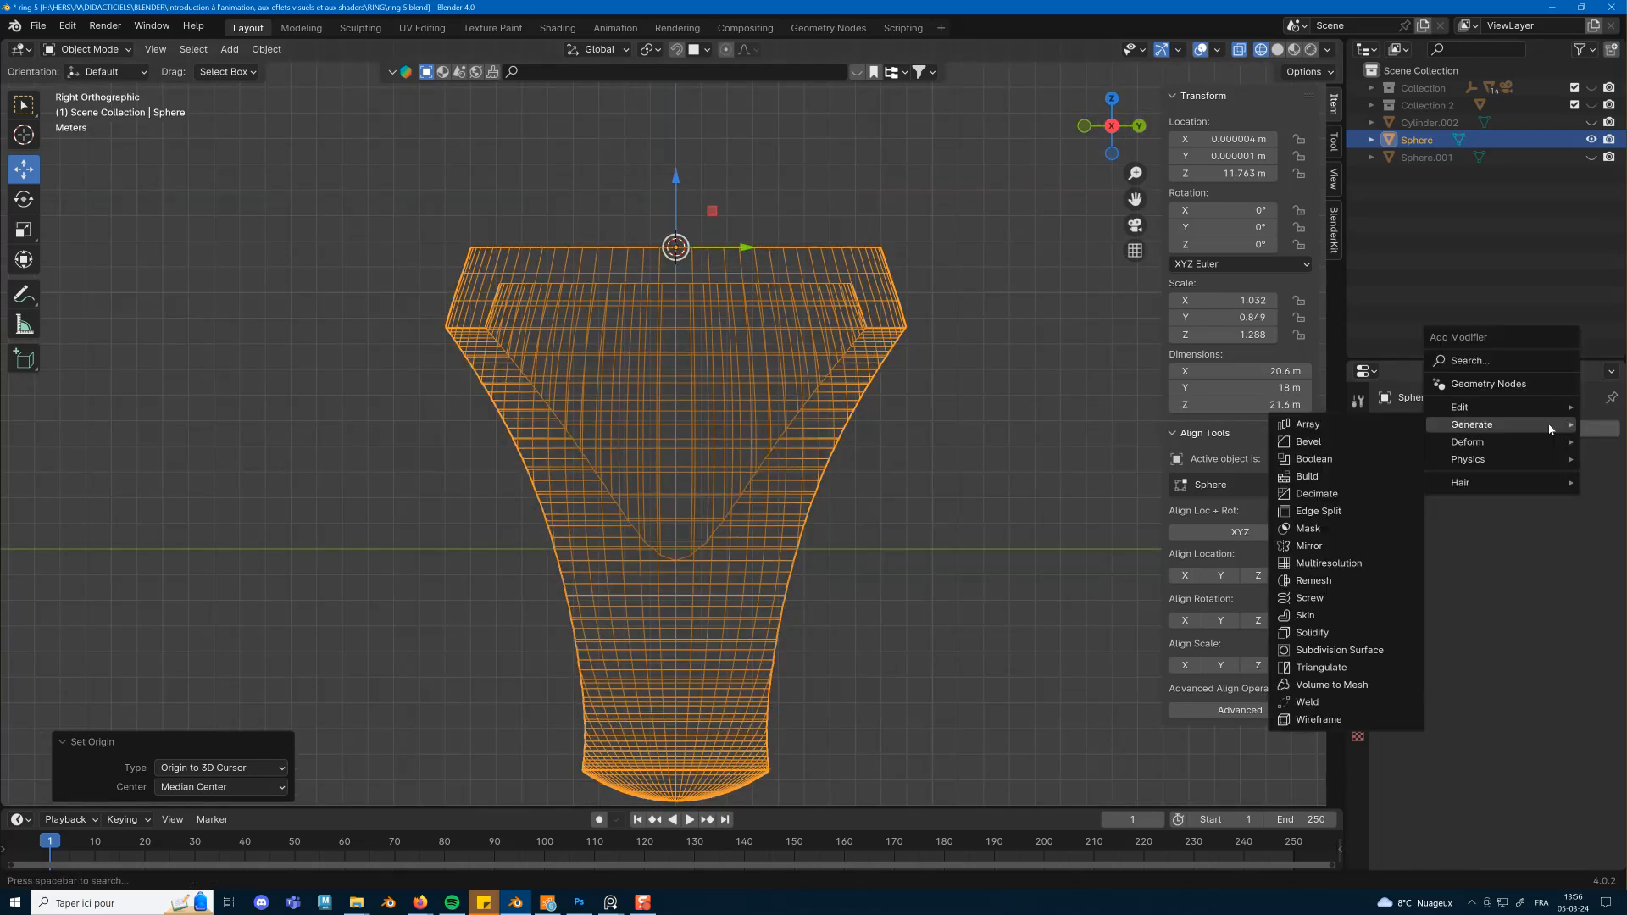
left_click(1515, 362)
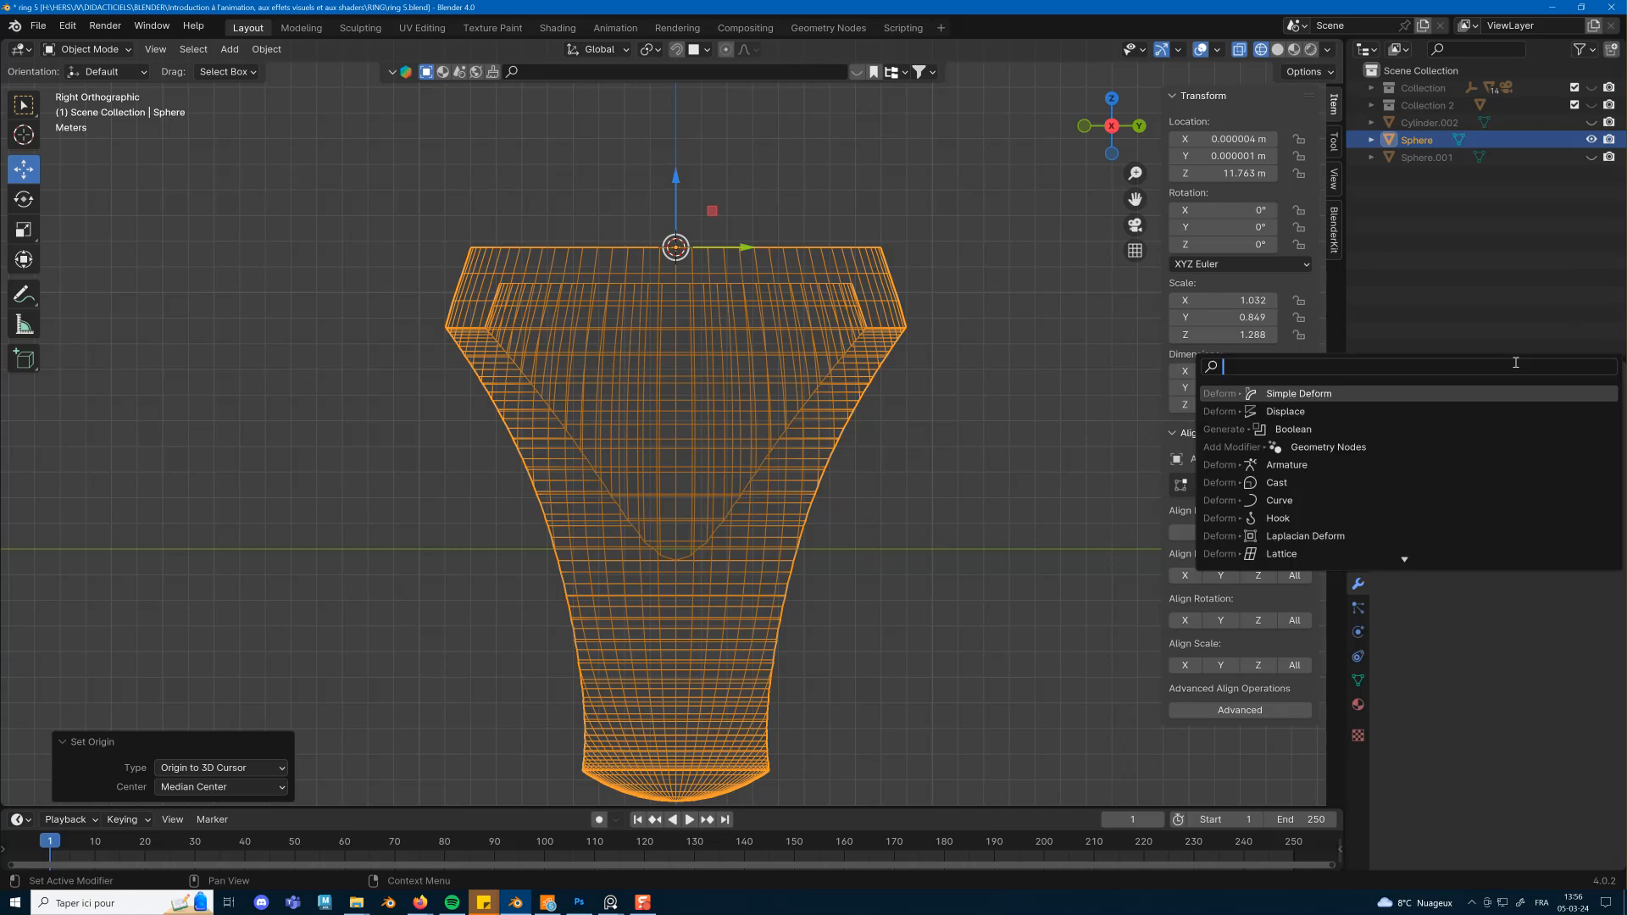
type("si")
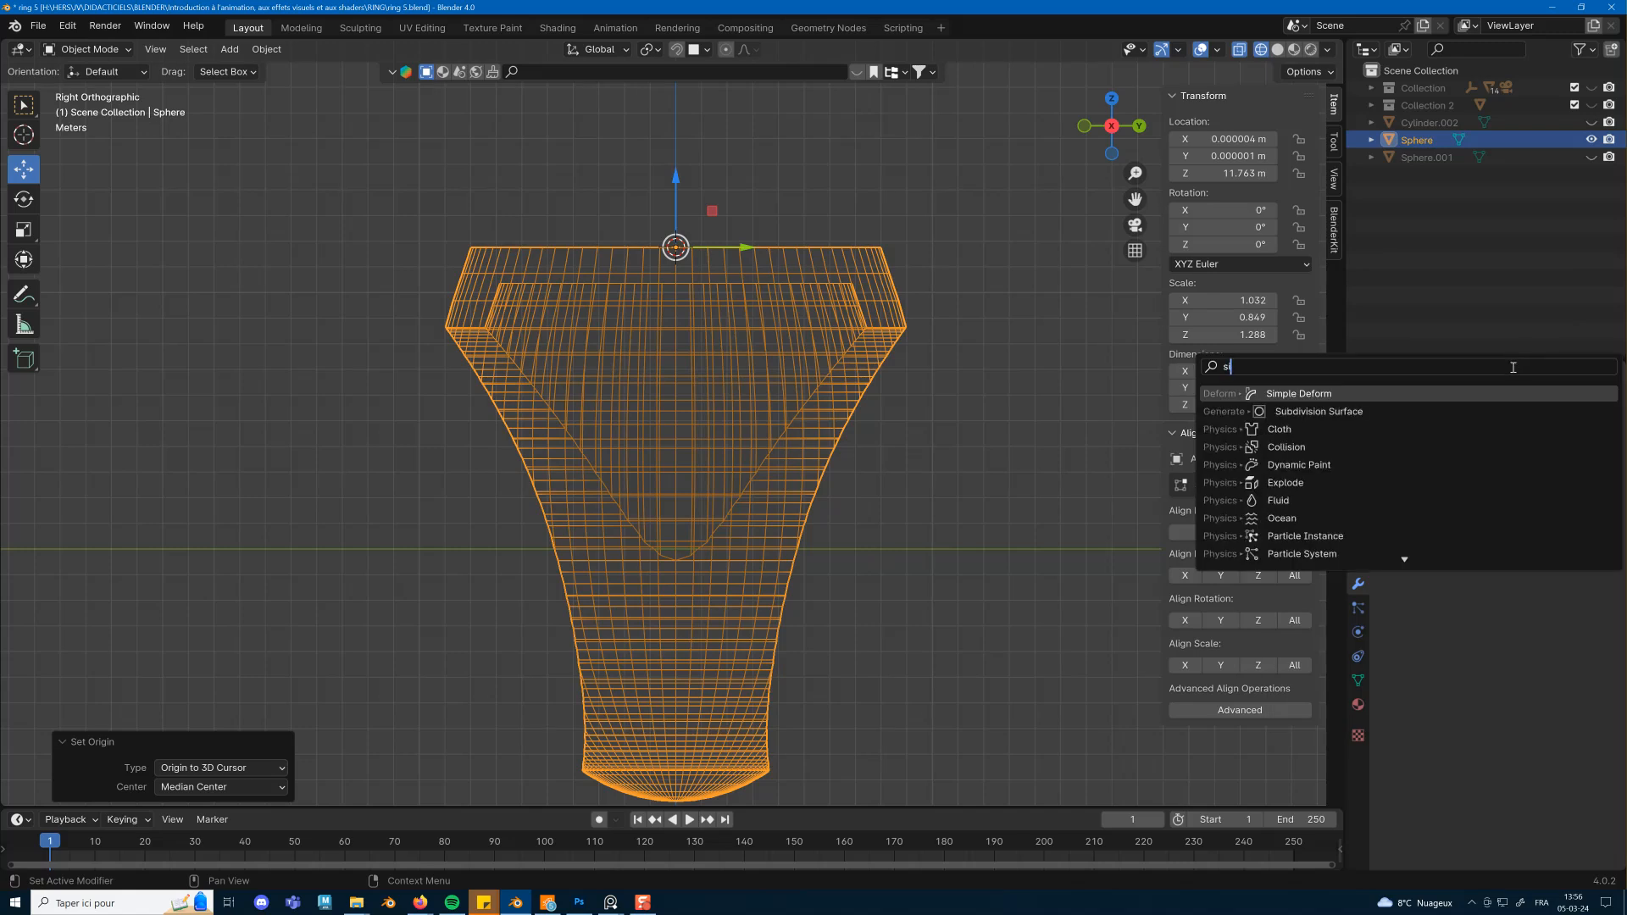
left_click(1421, 399)
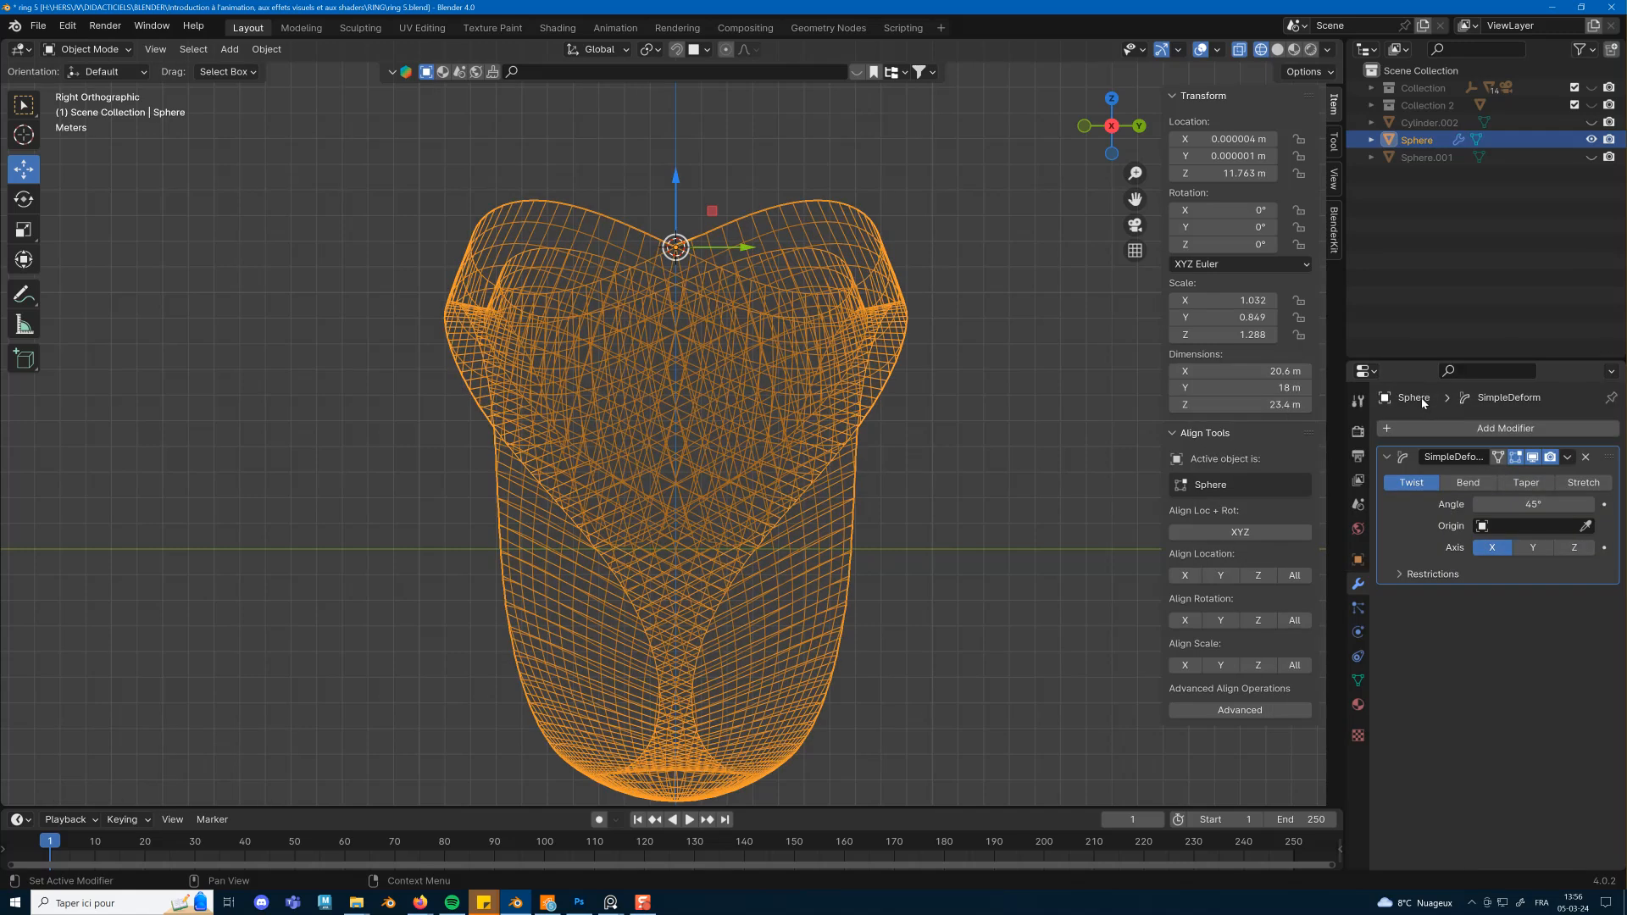
left_click(1526, 483)
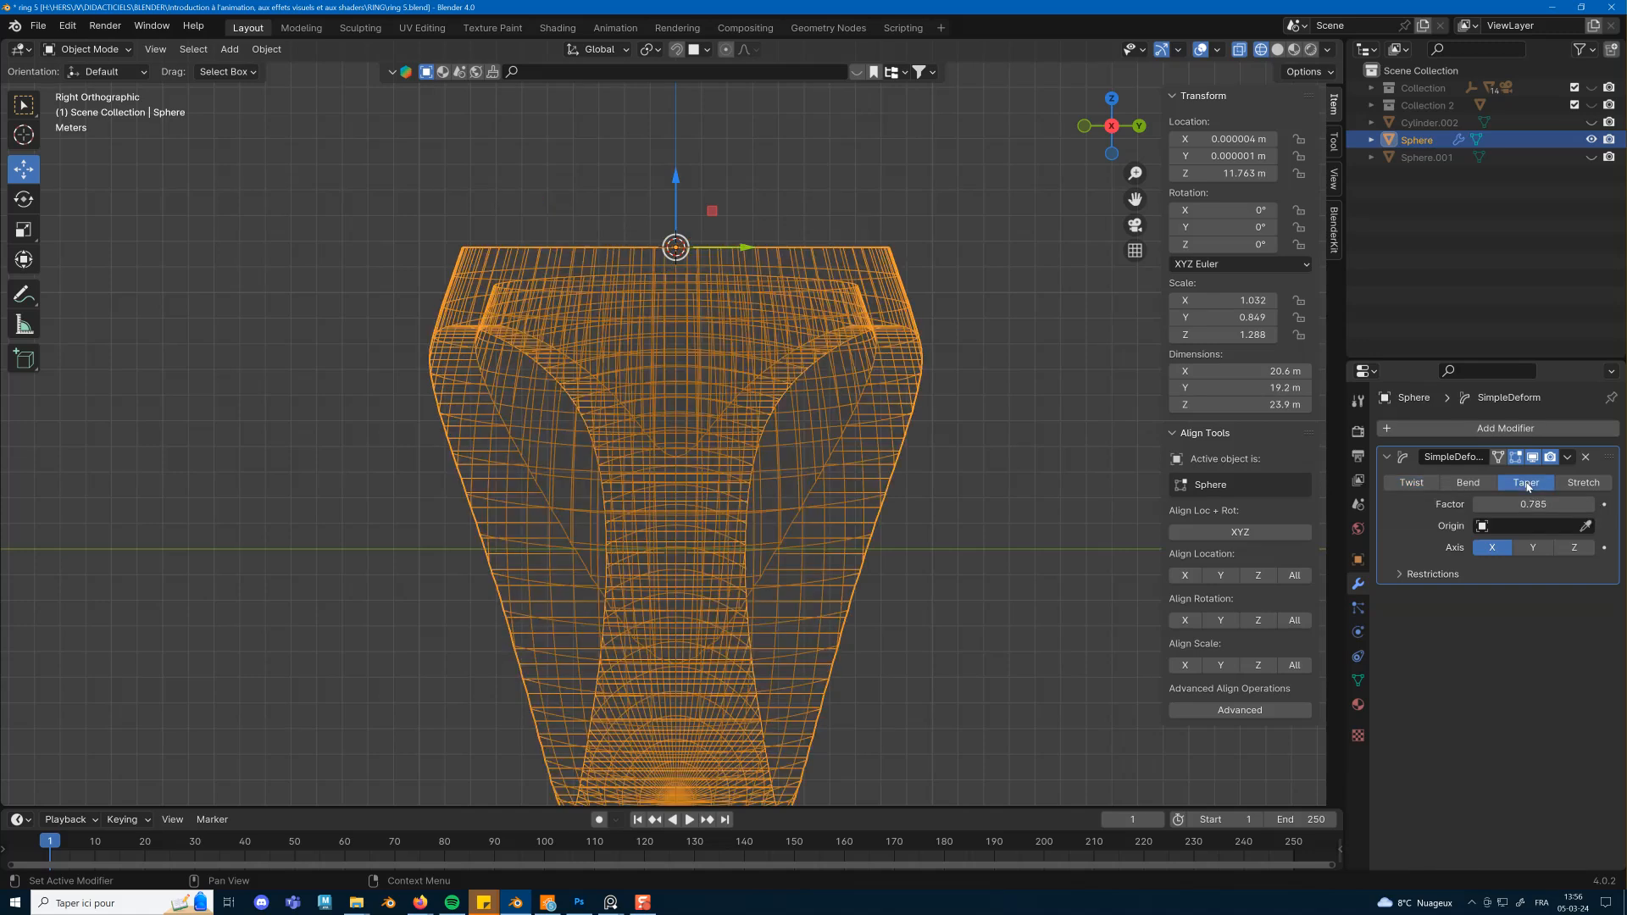
left_click(1573, 548)
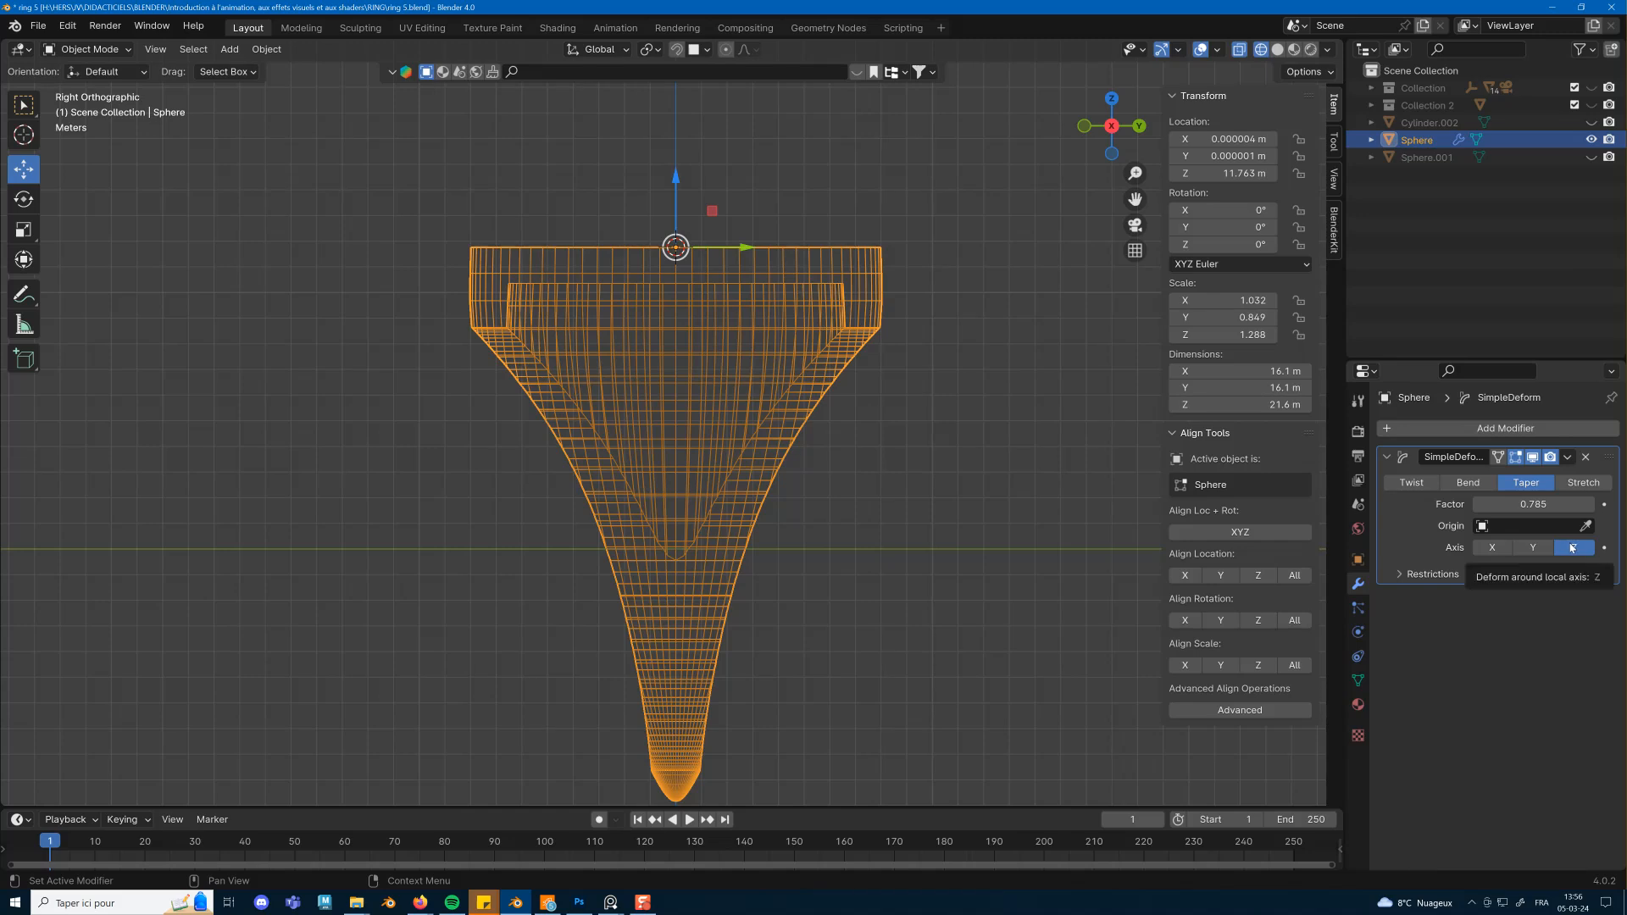
Show the ring in solid shading and lock the X axis in the taper's restrictions.
middle_click_drag(882, 505, 940, 519)
key("z")
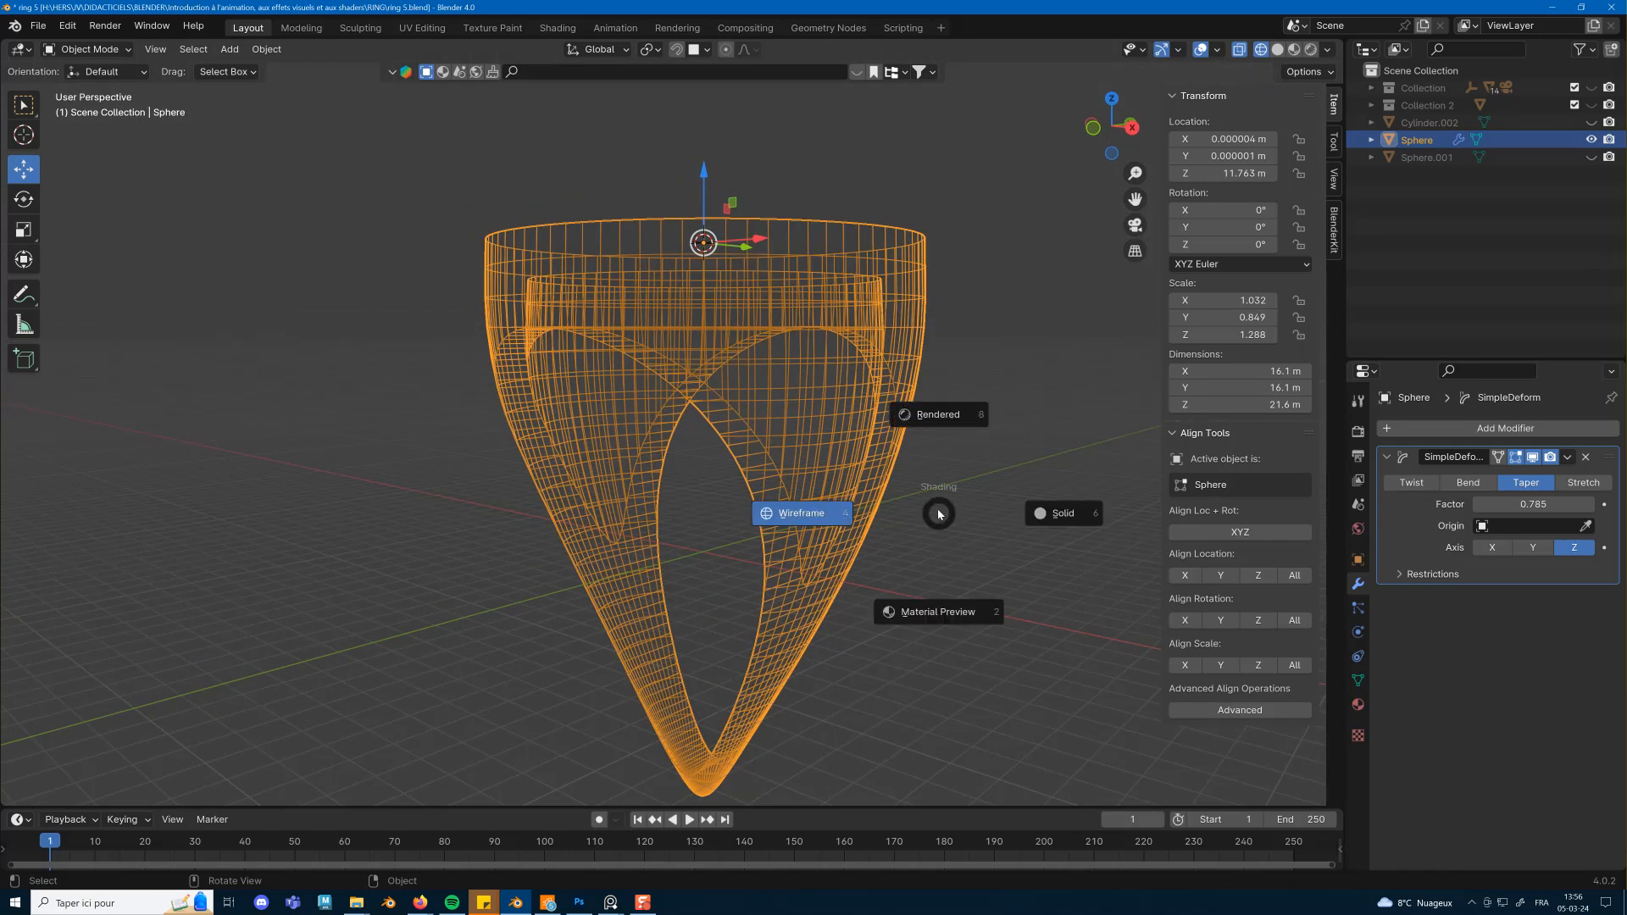
left_click(1050, 513)
middle_click_drag(1041, 523, 678, 369)
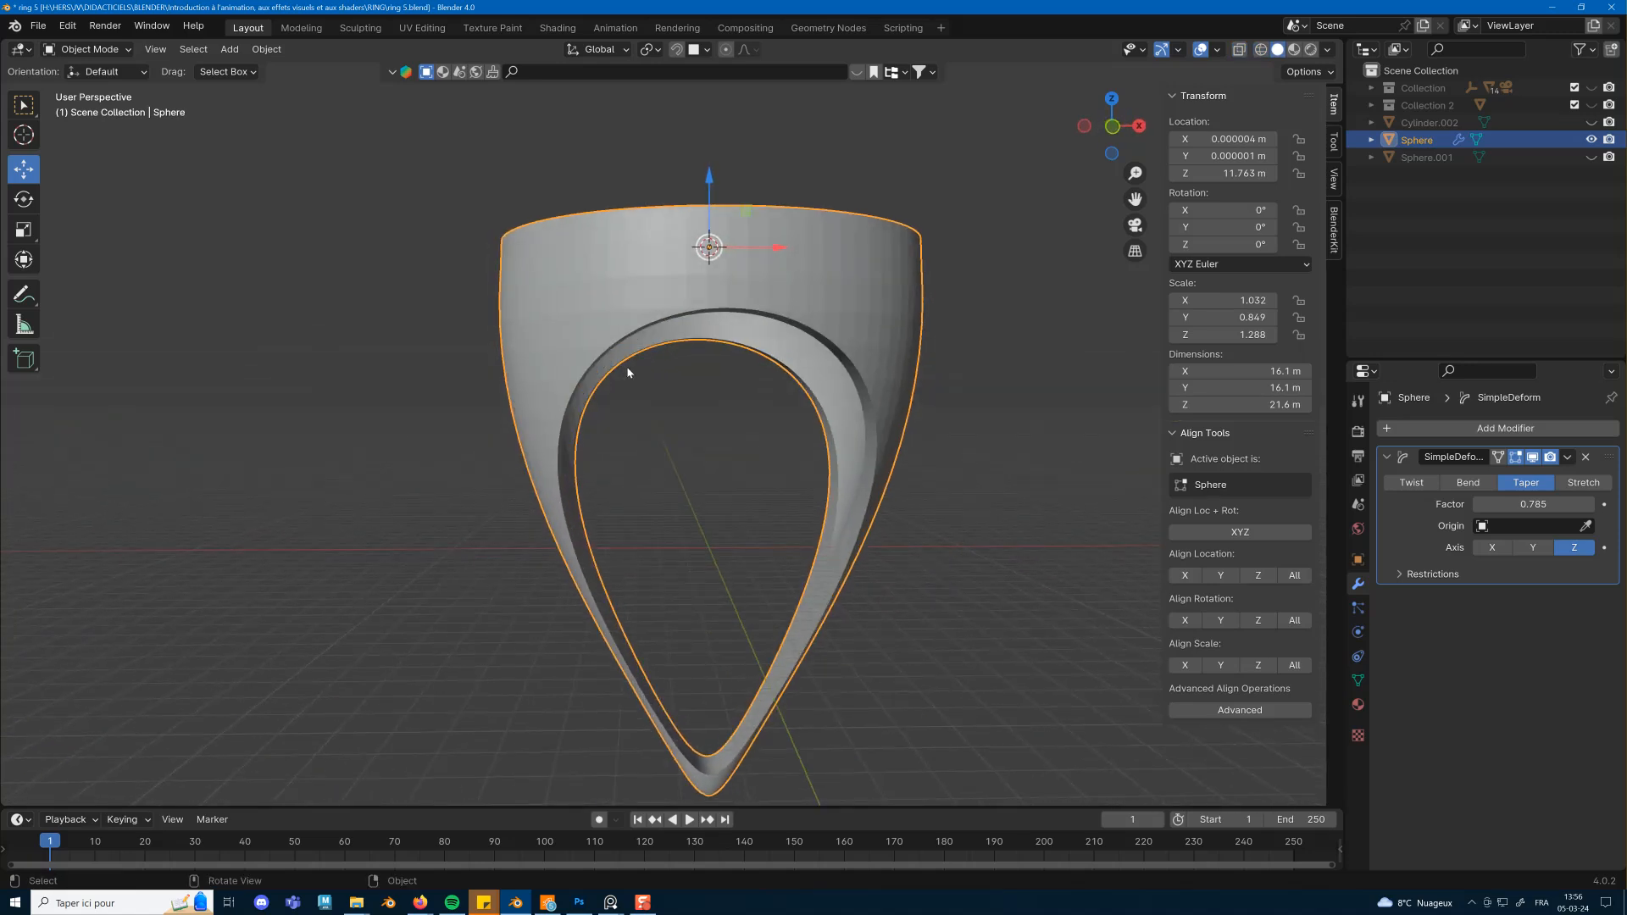
middle_click_drag(760, 483, 918, 552)
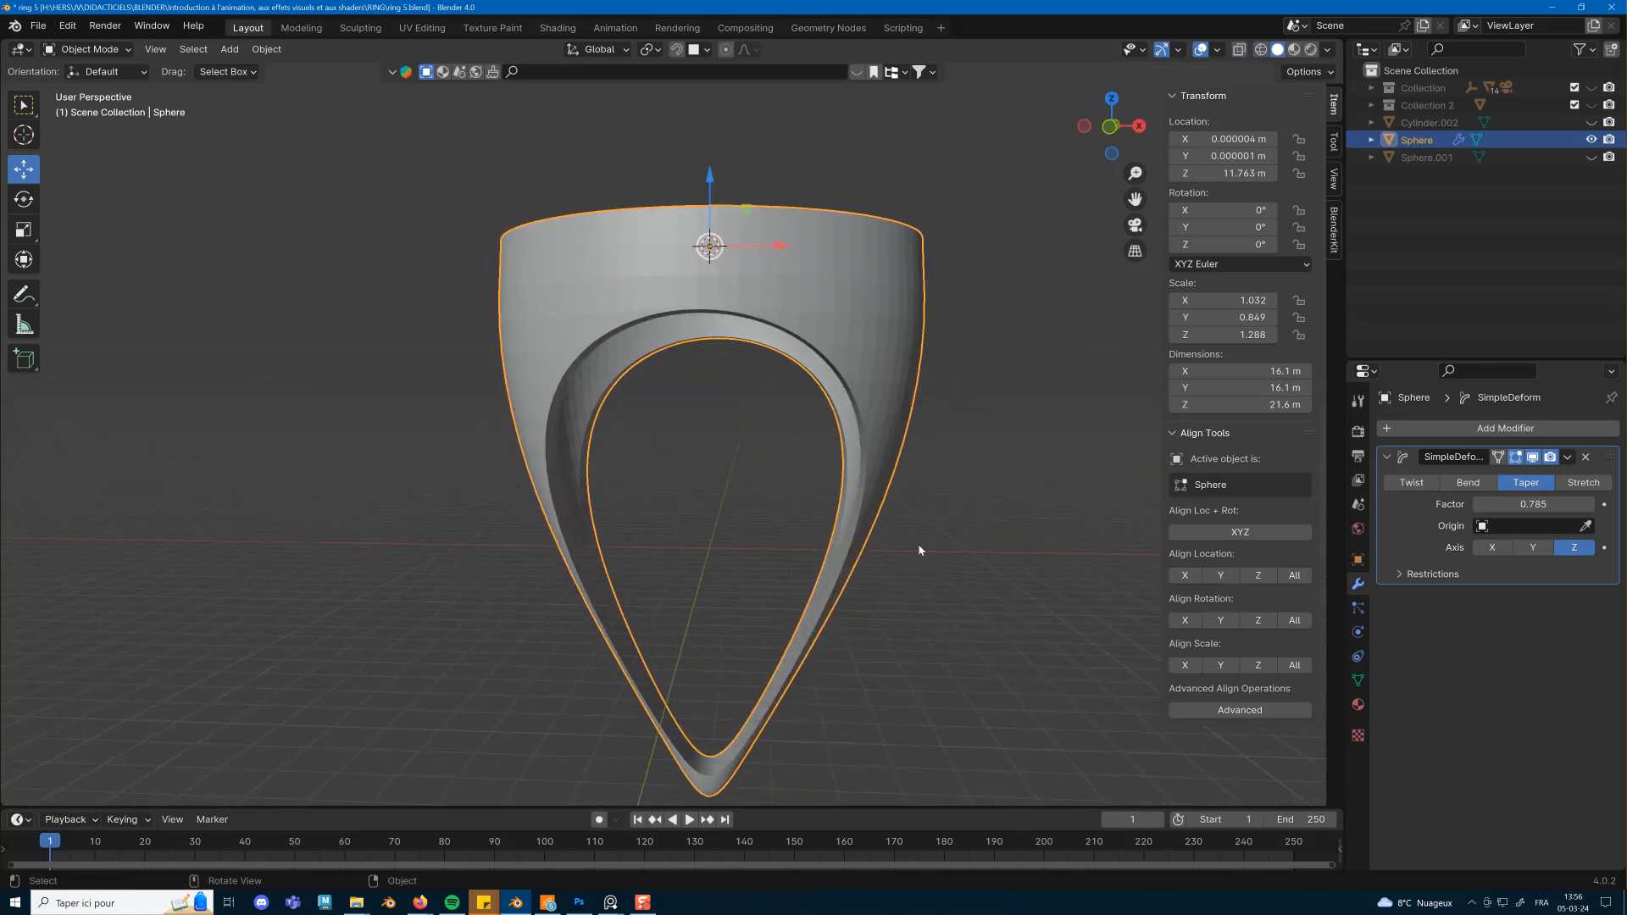
left_click(1396, 574)
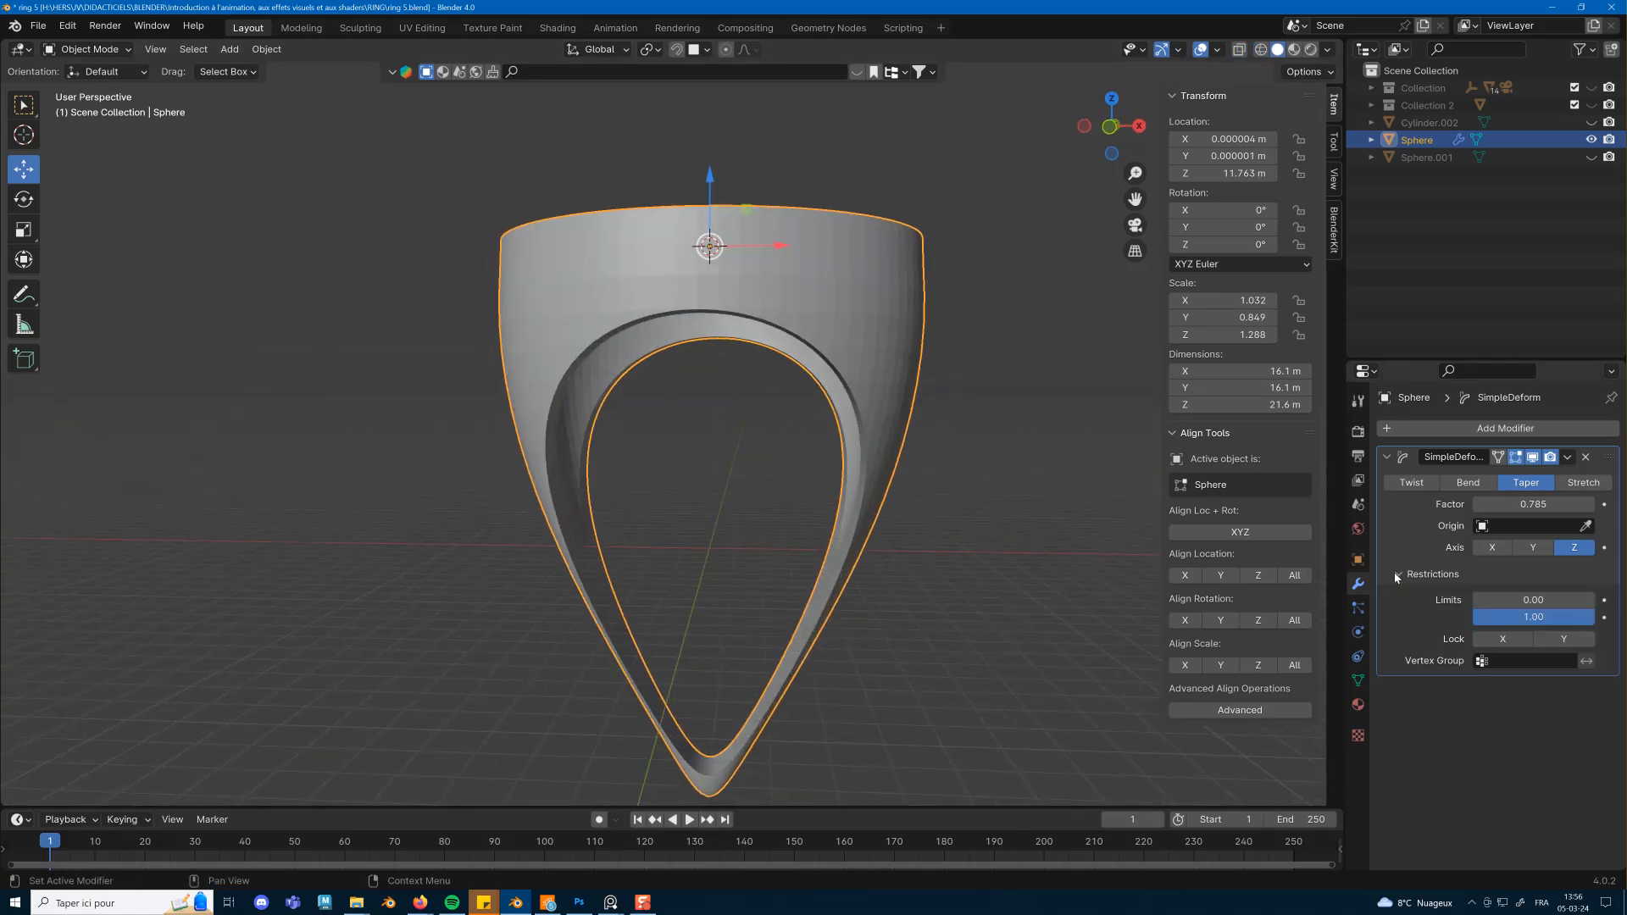
left_click(1521, 642)
middle_click_drag(1135, 617, 904, 583)
middle_click_drag(868, 639, 932, 561)
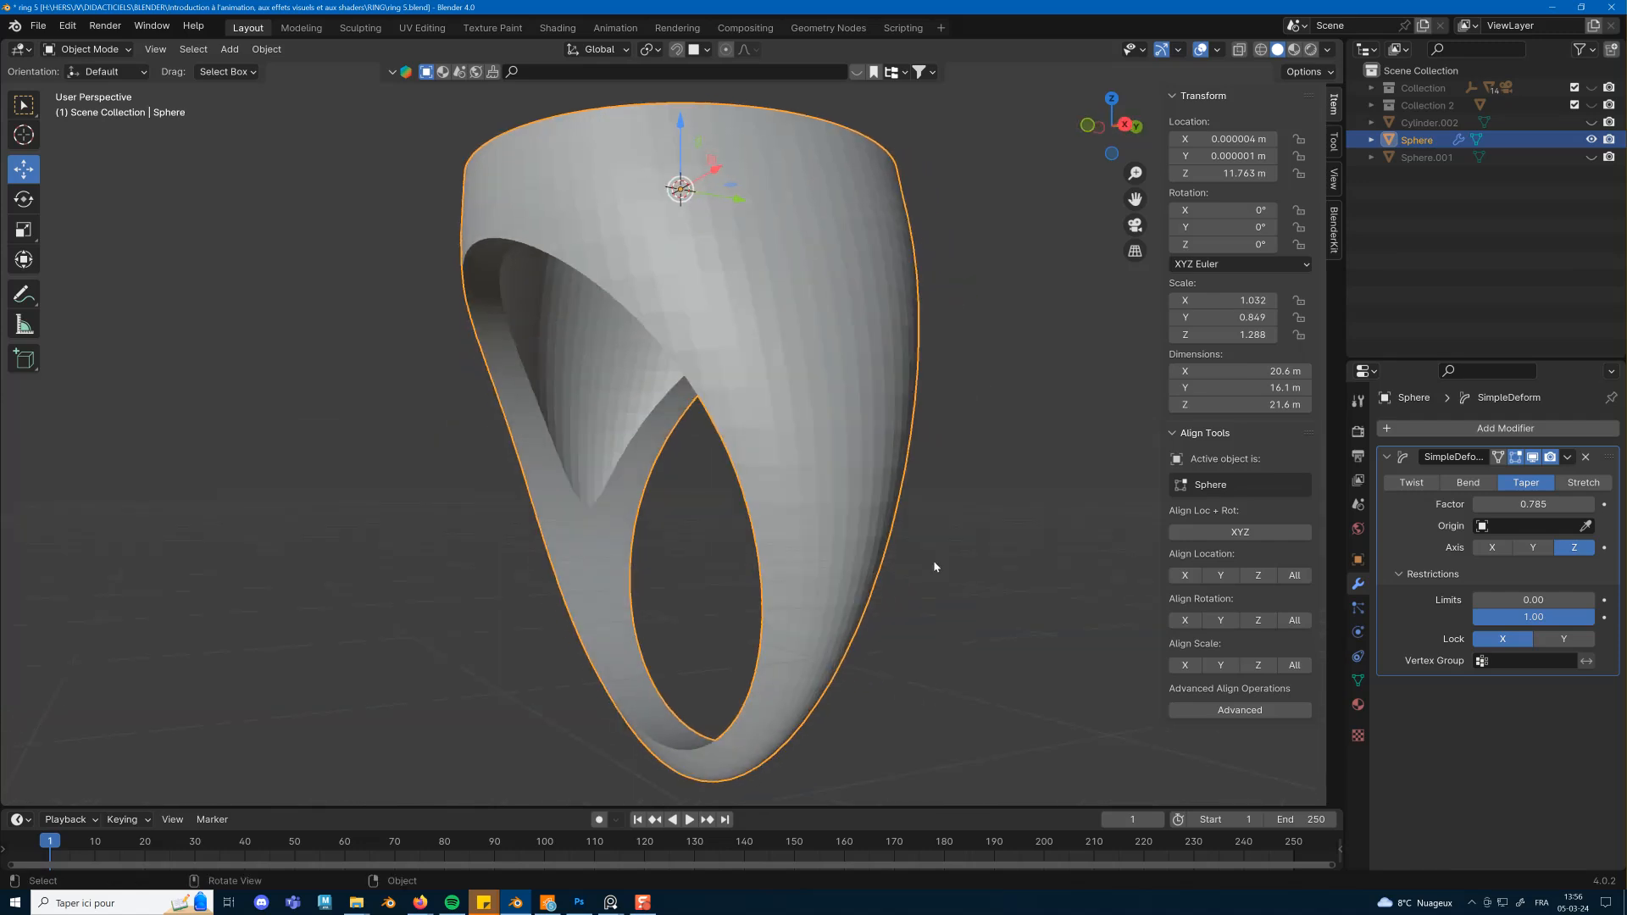
From the right side view, set the taper factor to 0.325 and apply the Simple Deform modifier.
key("KP_1")
key("KP_3")
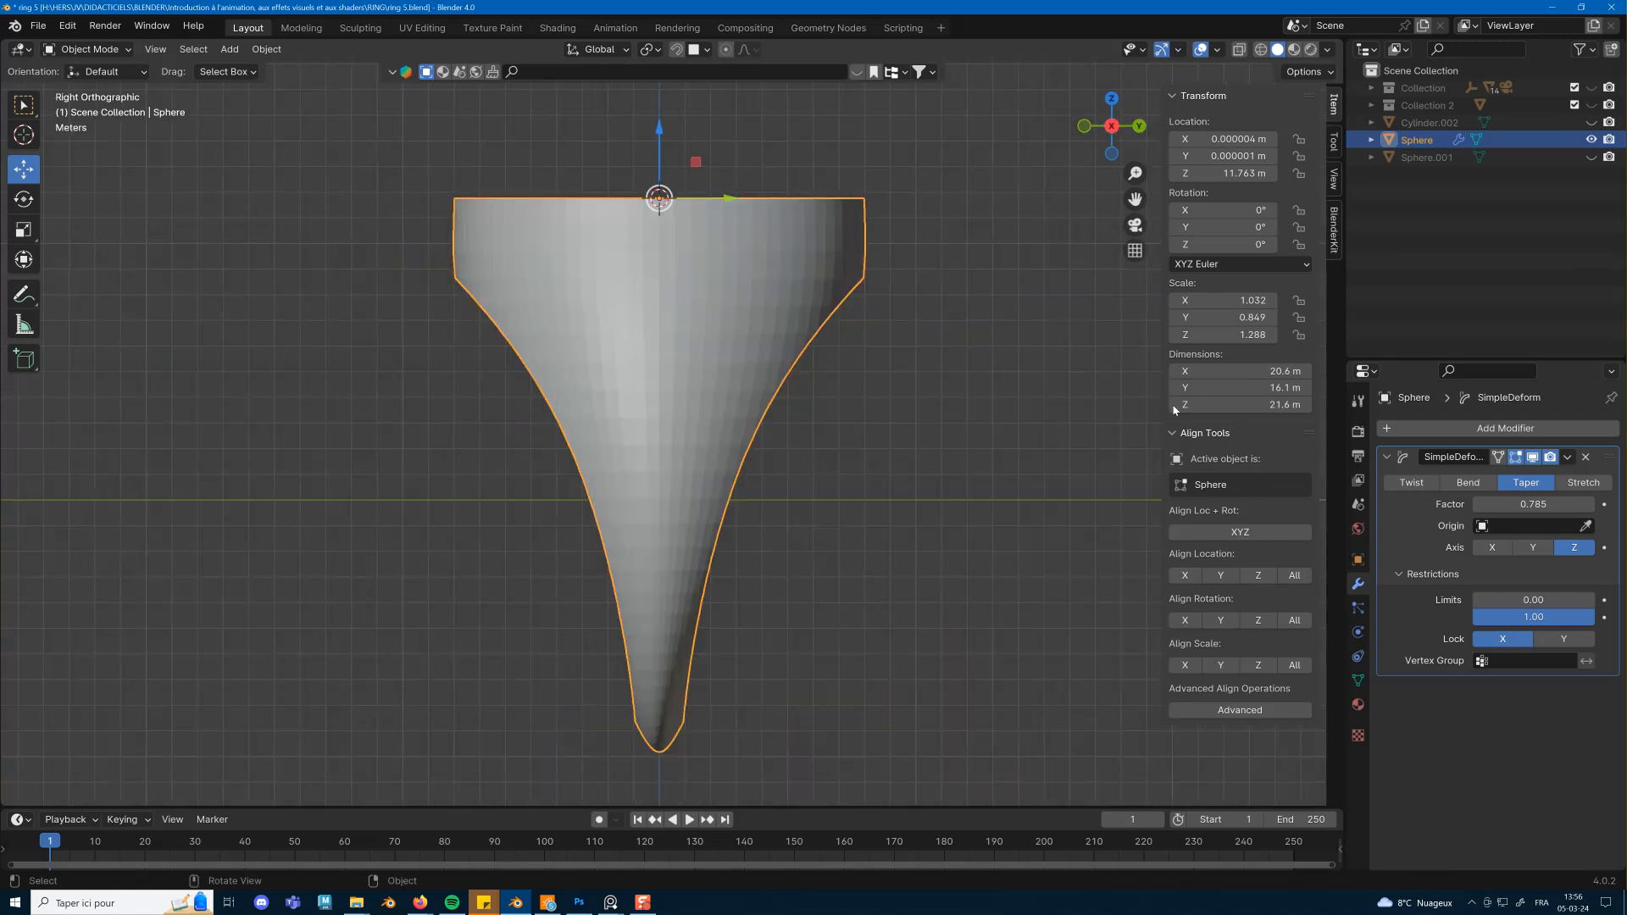
mouse_move(1533, 504)
left_mouse_down()
mouse_move(1417, 504)
mouse_move(1540, 504)
left_mouse_up()
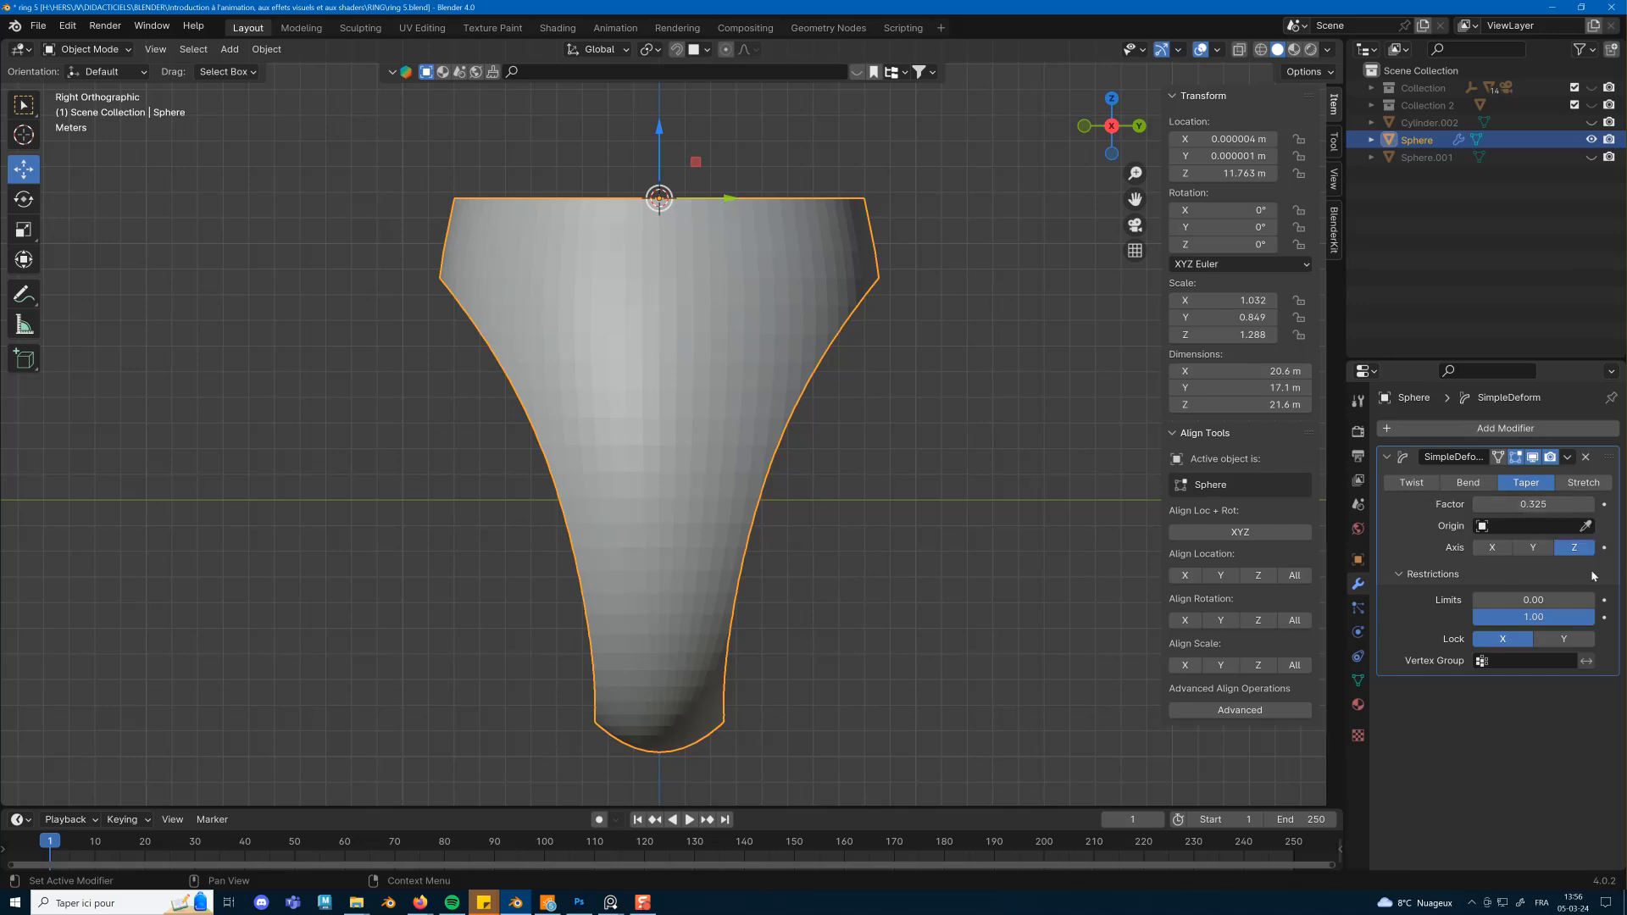
left_click(1568, 457)
left_click(1549, 476)
middle_click_drag(932, 500, 1008, 500)
middle_click_drag(890, 330, 779, 352)
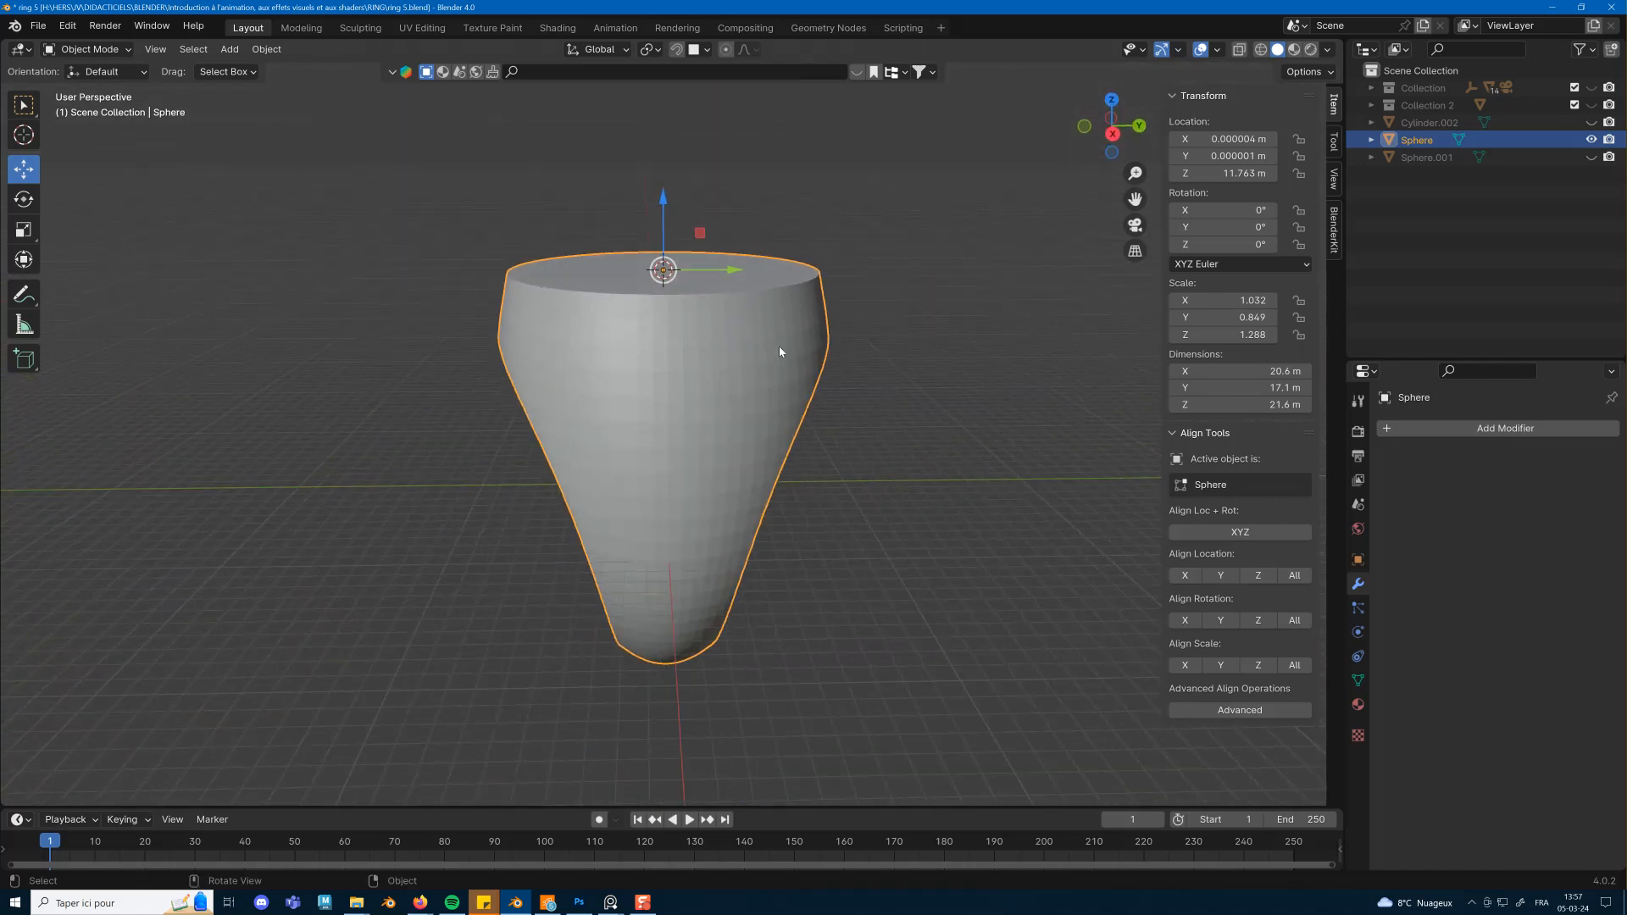